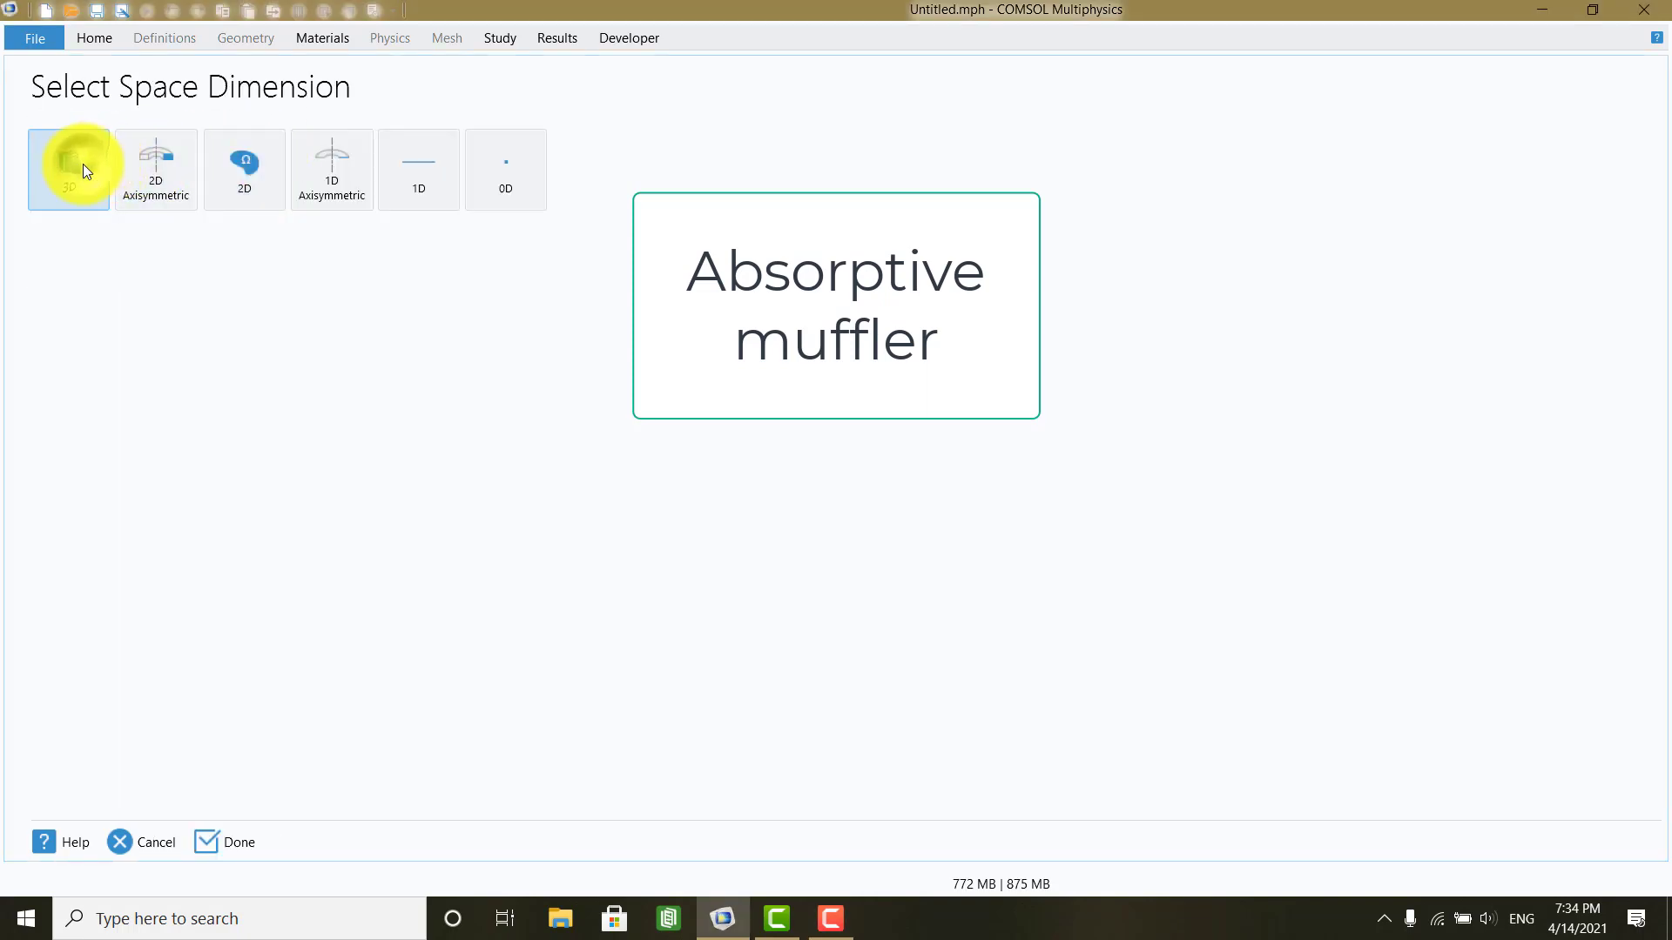
Step: Set up a 3D model and add the Pressure Acoustics, Frequency Domain physics interface
{"action": "left_click", "coordinate": [84, 169]}
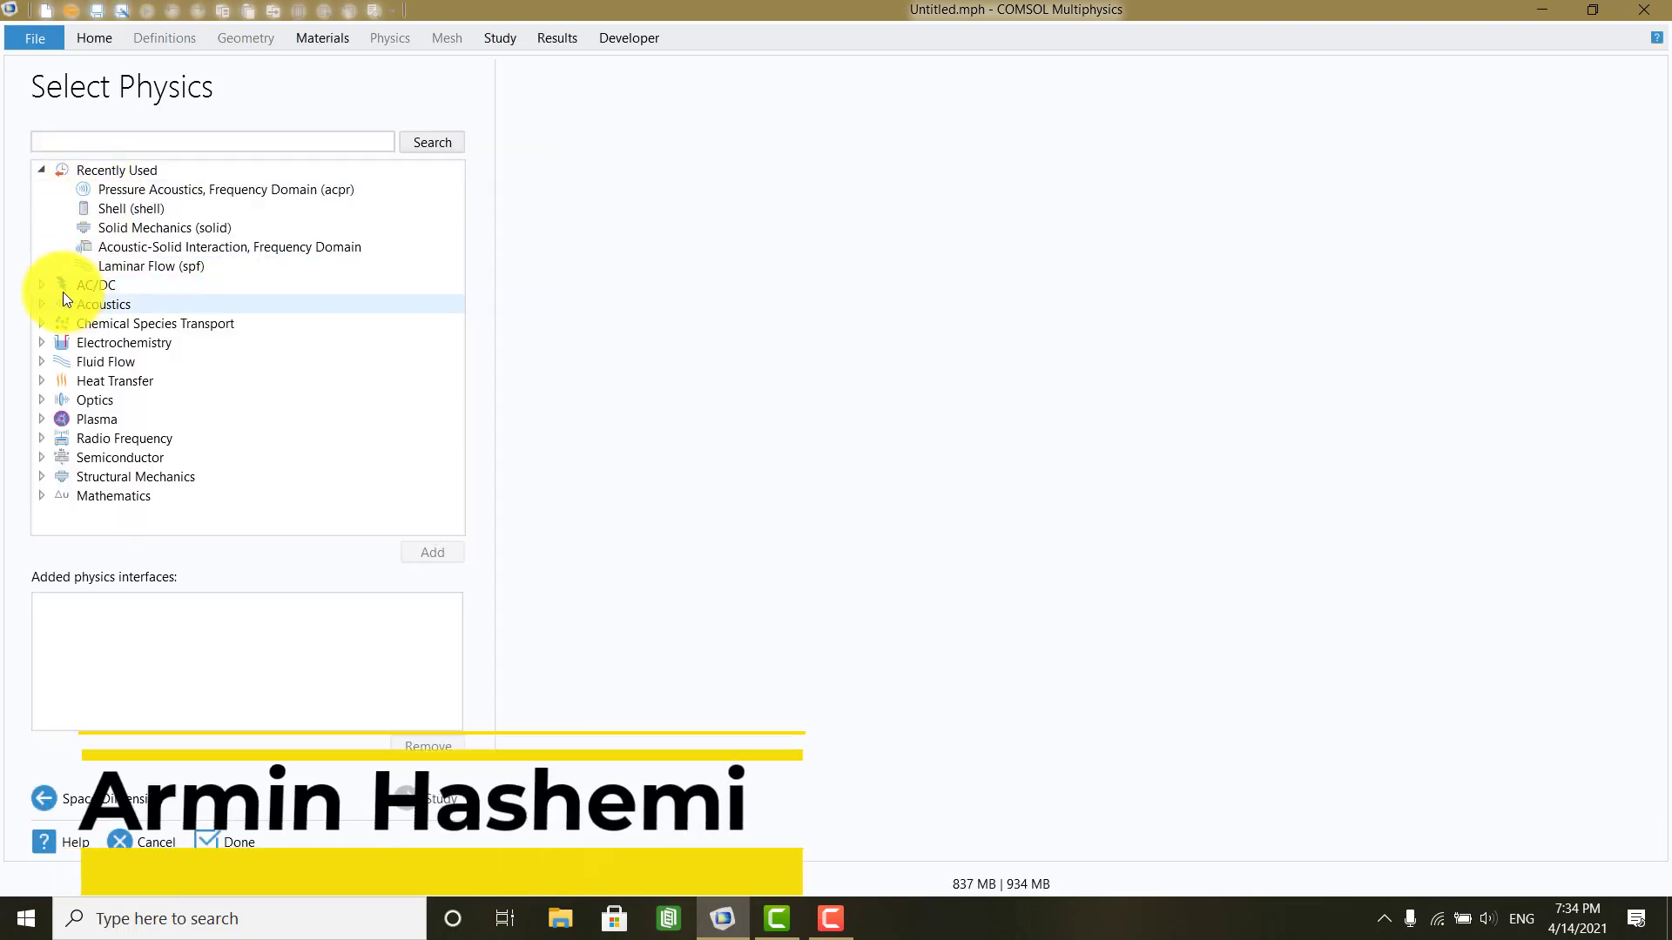
{"action": "left_click", "coordinate": [40, 168]}
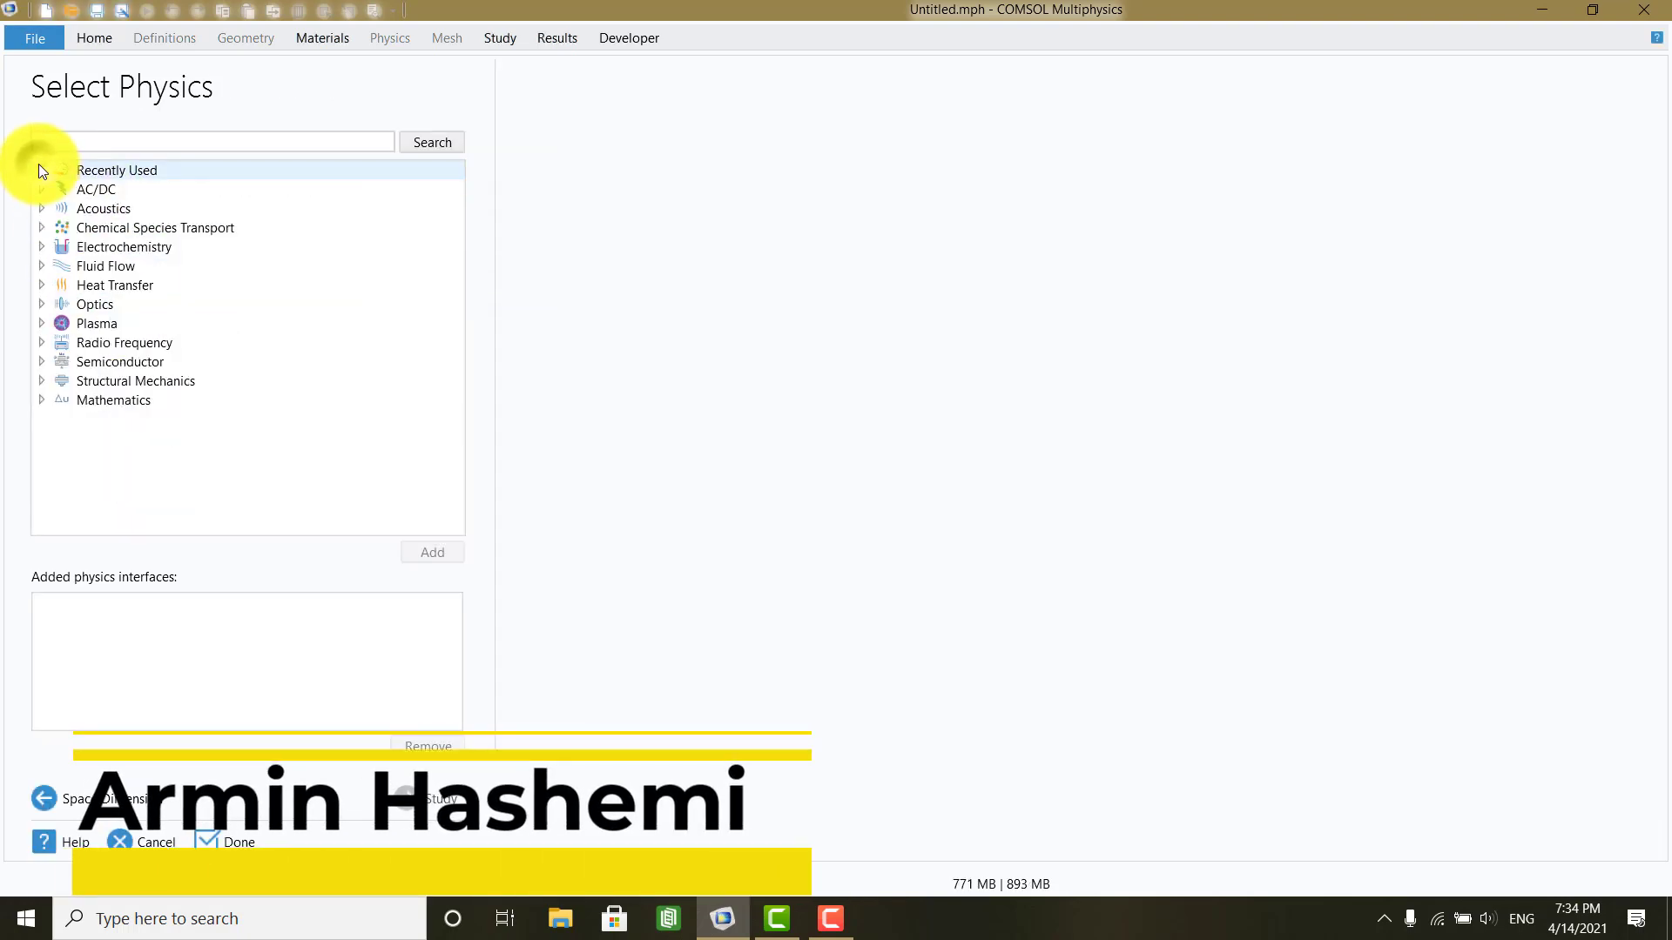
{"action": "left_click", "coordinate": [40, 209]}
{"action": "left_click", "coordinate": [60, 229]}
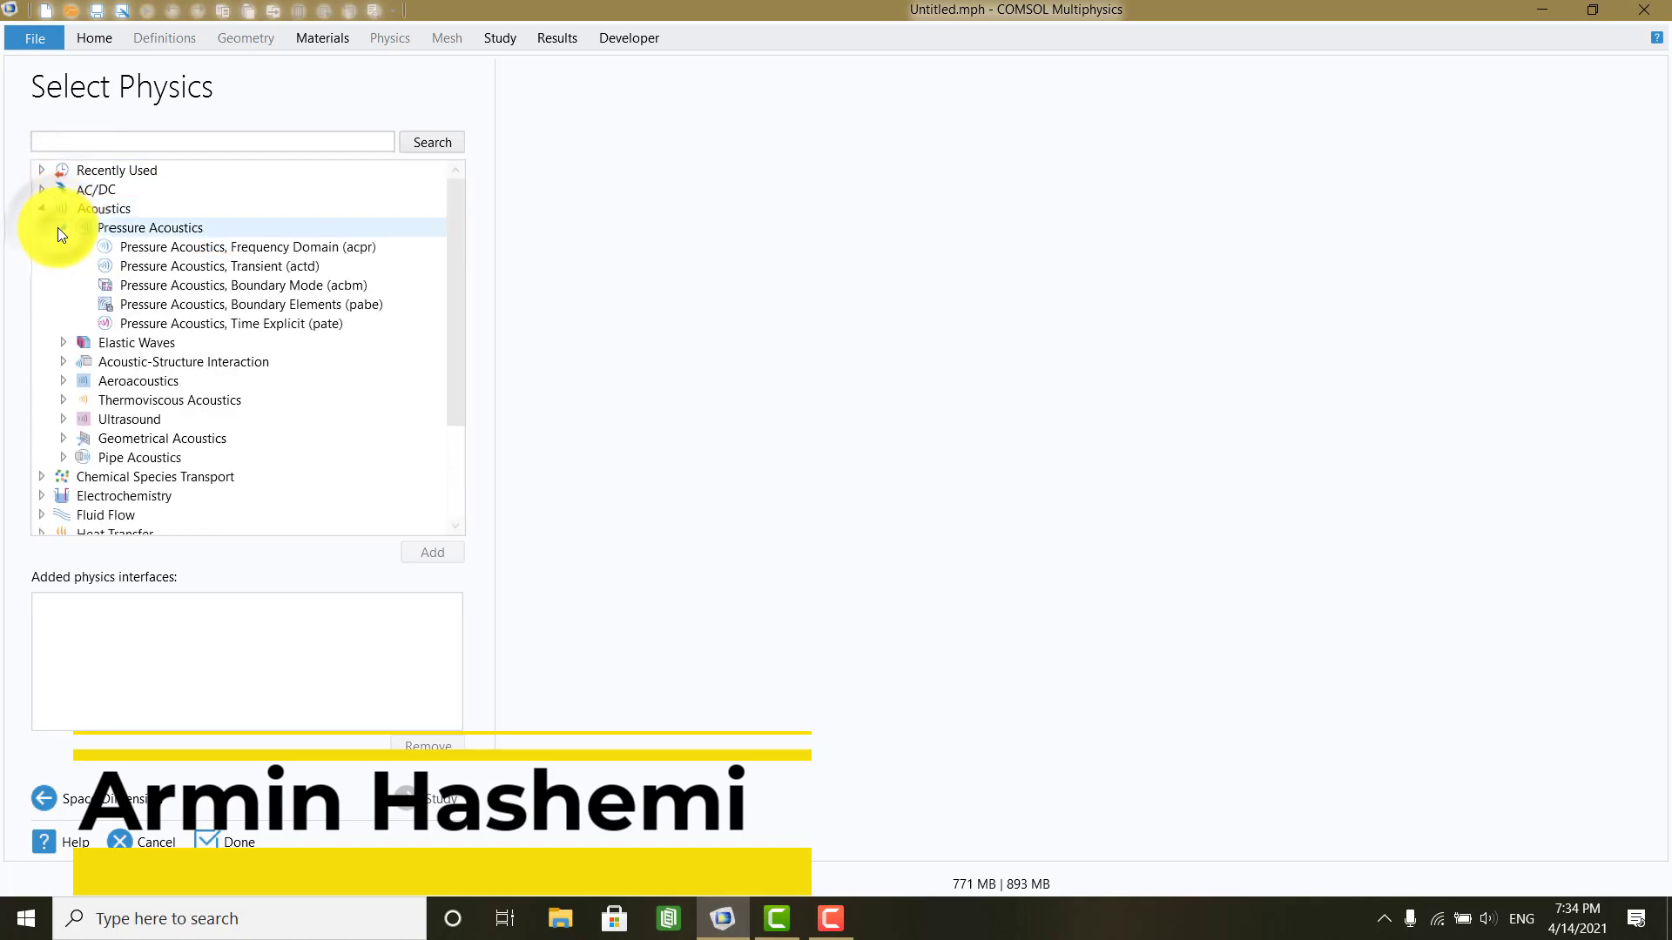
{"action": "left_click", "coordinate": [217, 252]}
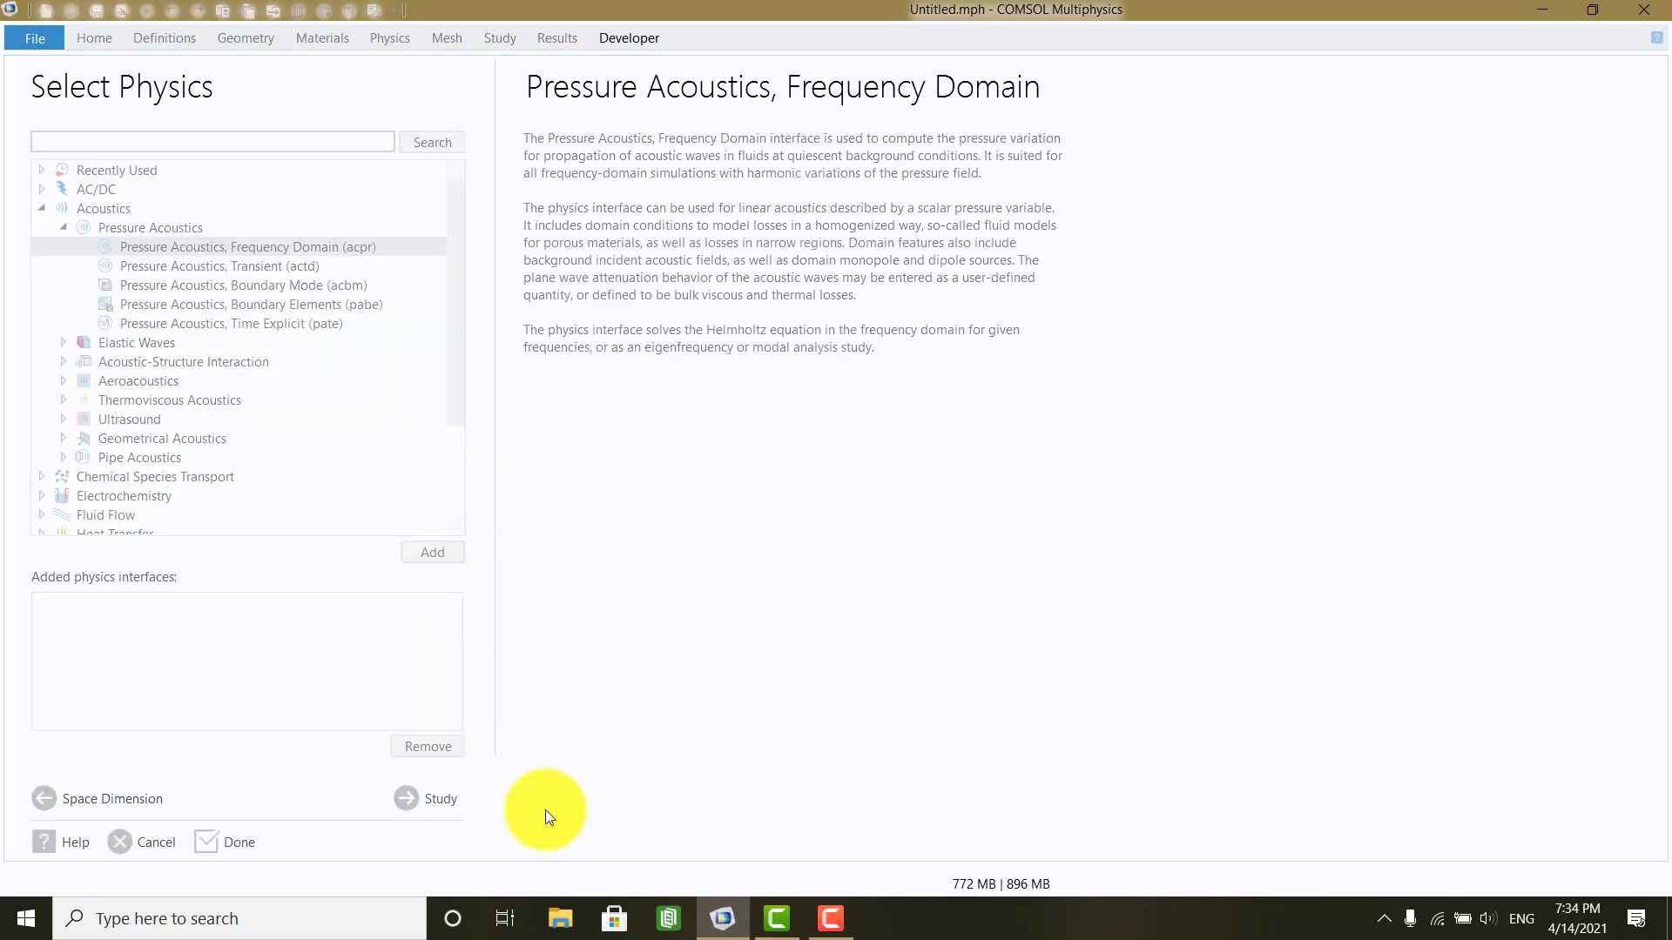
Step: Add a general Frequency Domain study and finish the model setup
{"action": "left_click", "coordinate": [453, 801]}
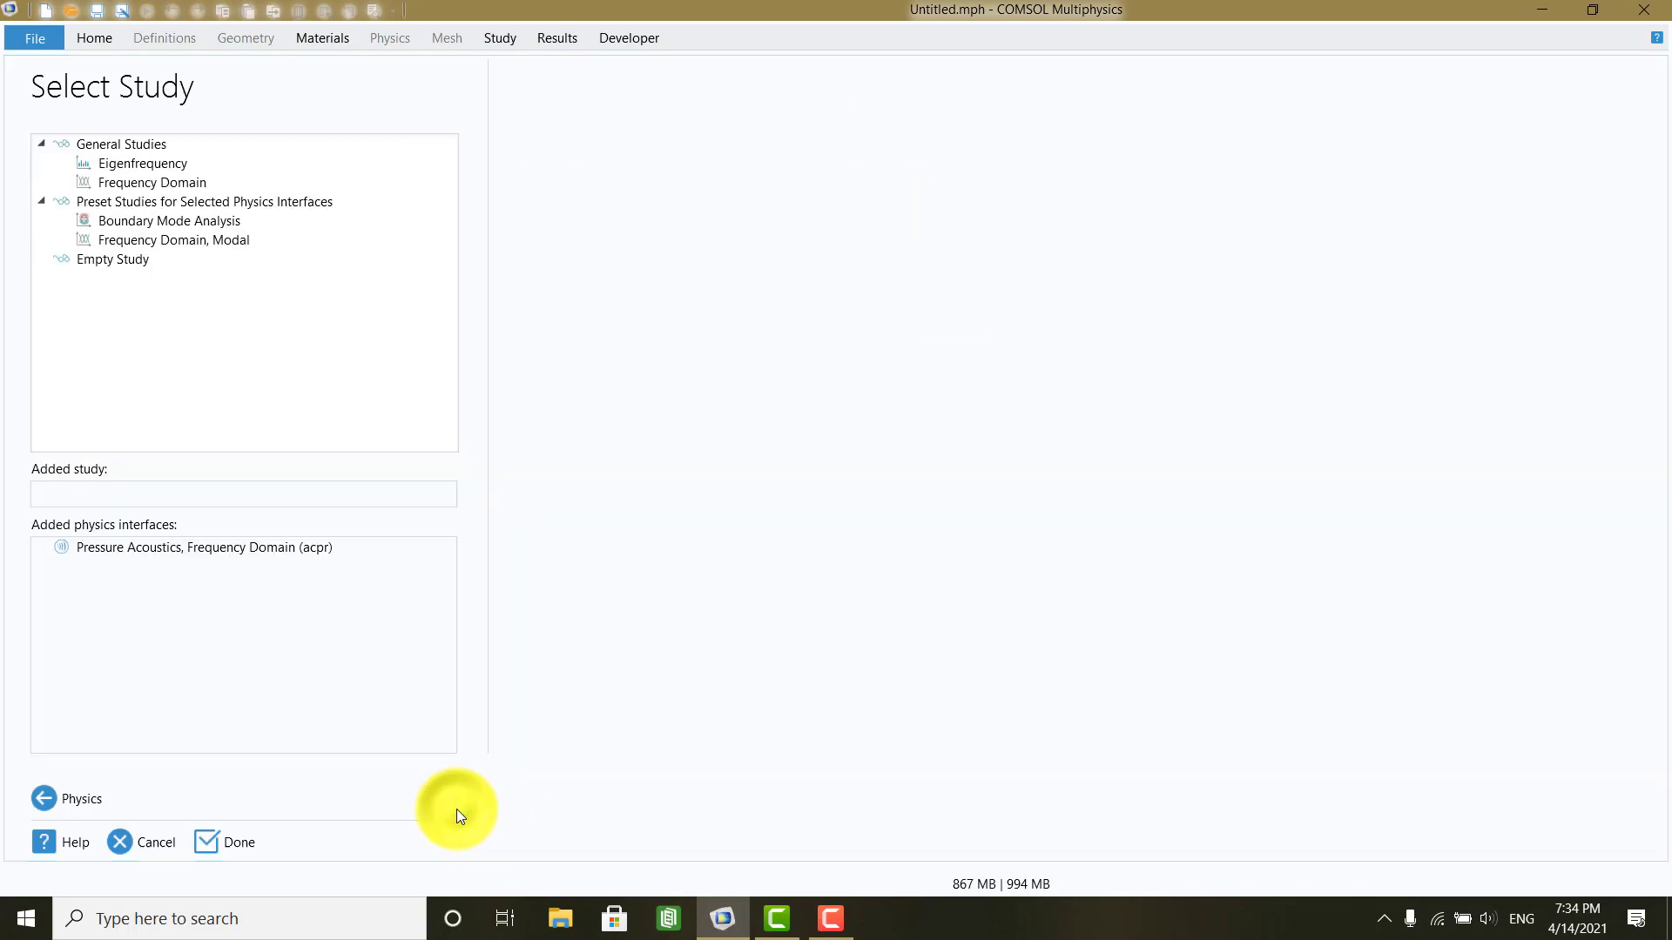
{"action": "left_click", "coordinate": [125, 181]}
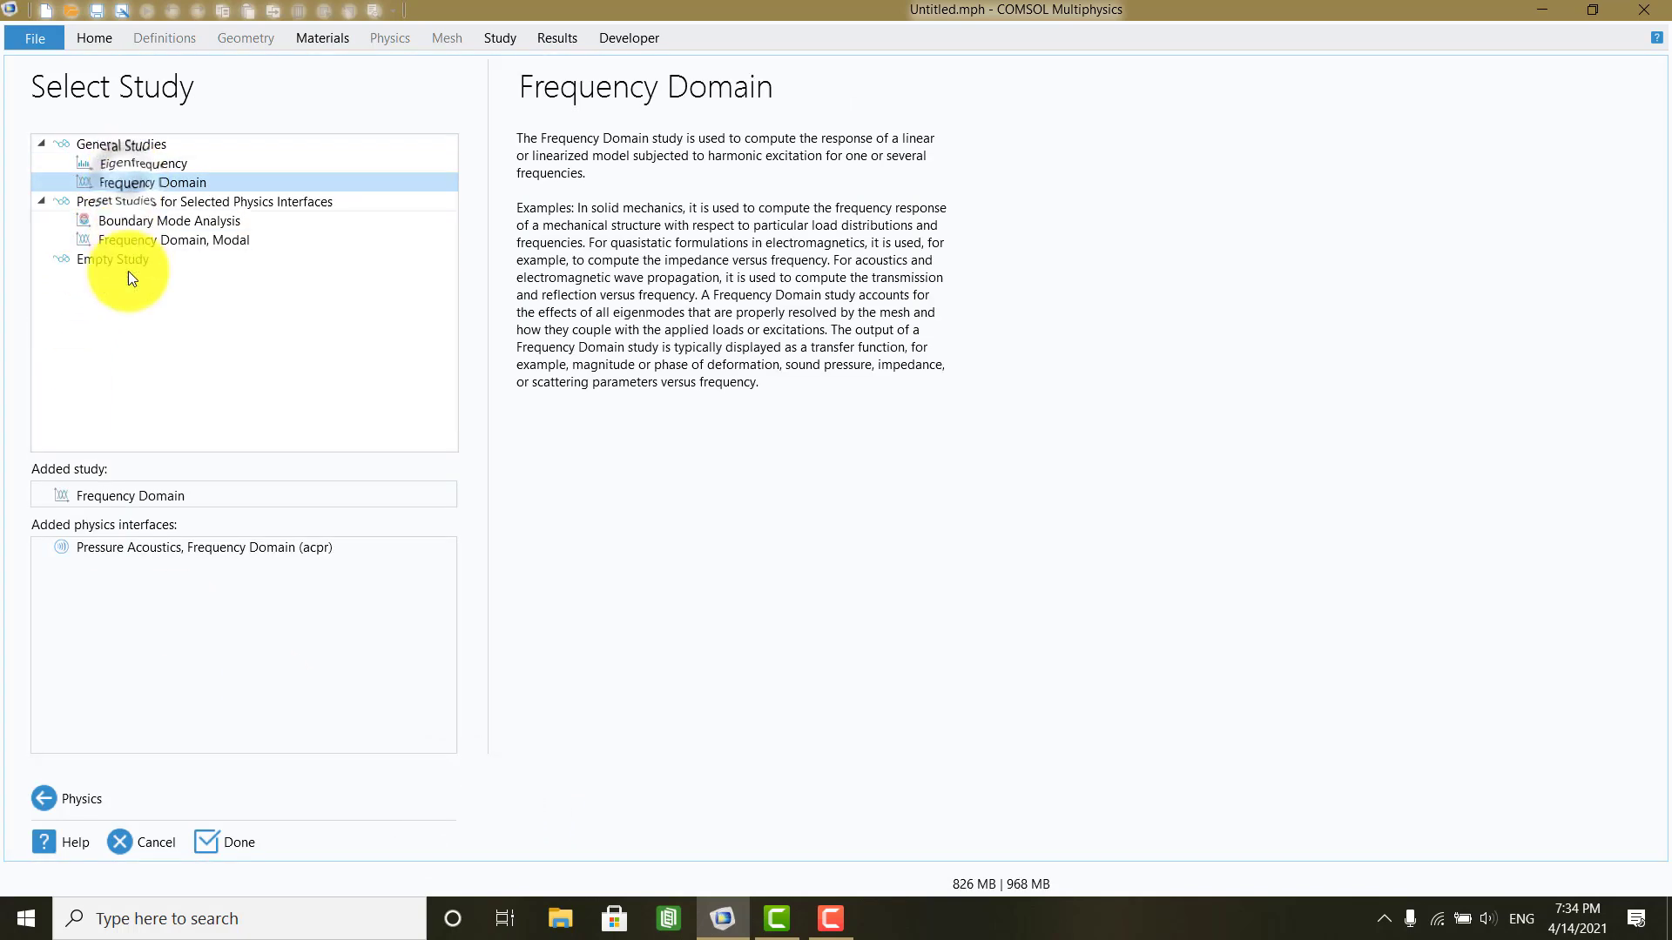
{"action": "left_click", "coordinate": [230, 842]}
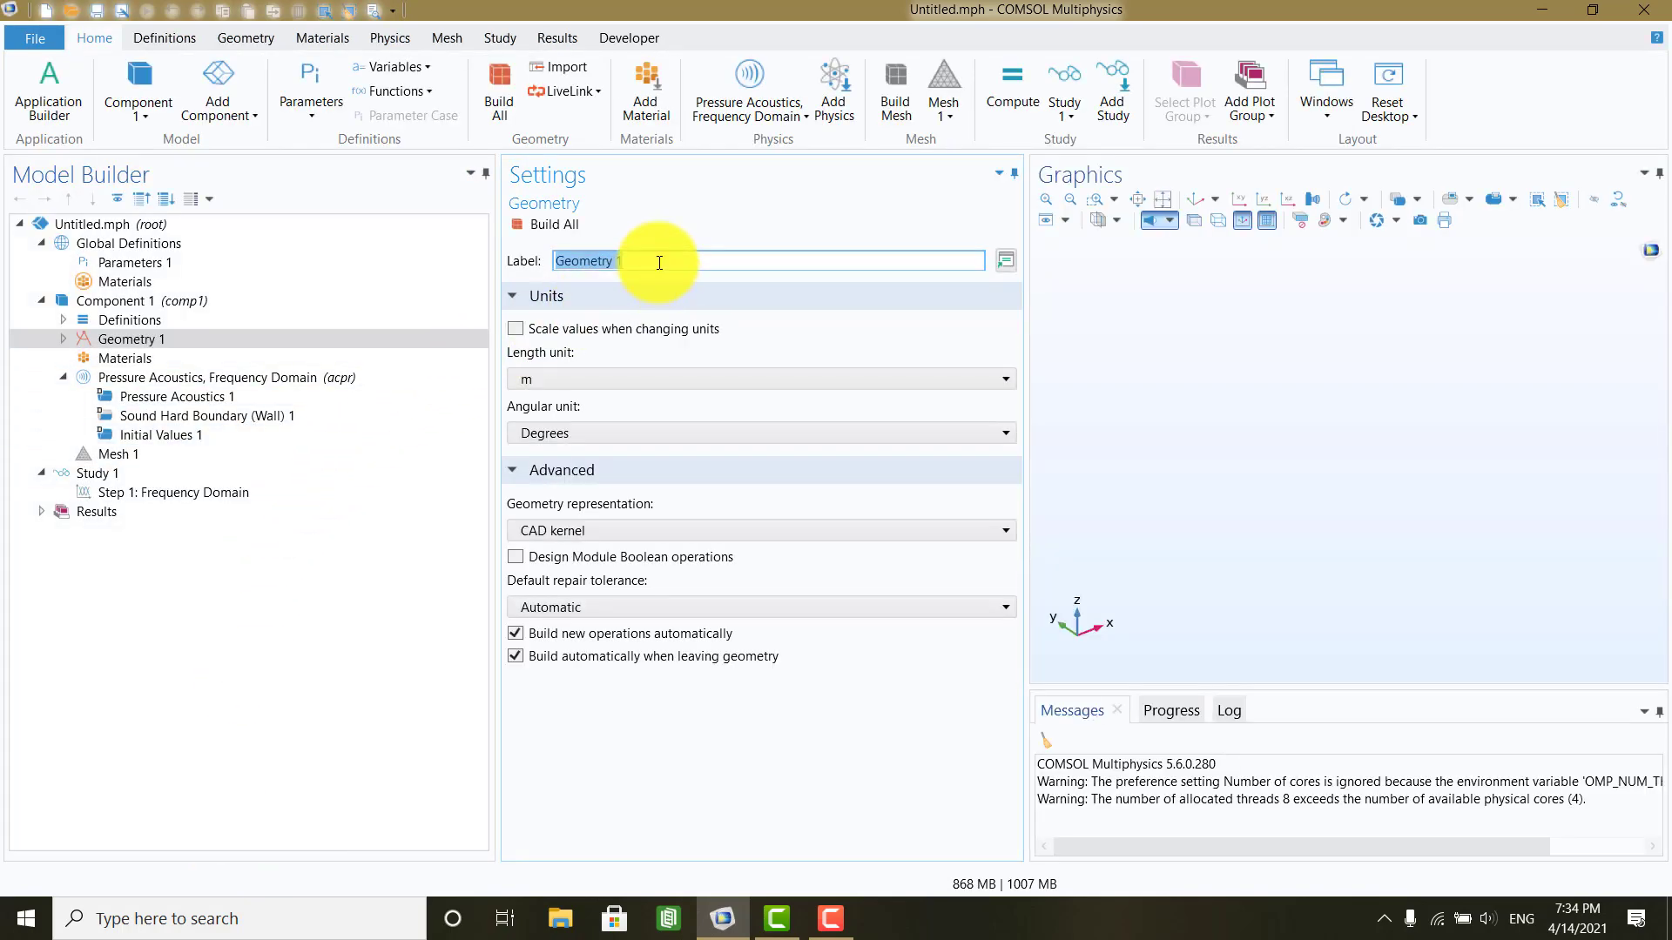
Step: Rename the component's geometry node as Muffler
{"action": "type", "text": "M"}
{"action": "key", "text": "BackSpace"}
{"action": "type", "text": "Muffler"}
{"action": "key", "text": "Return"}
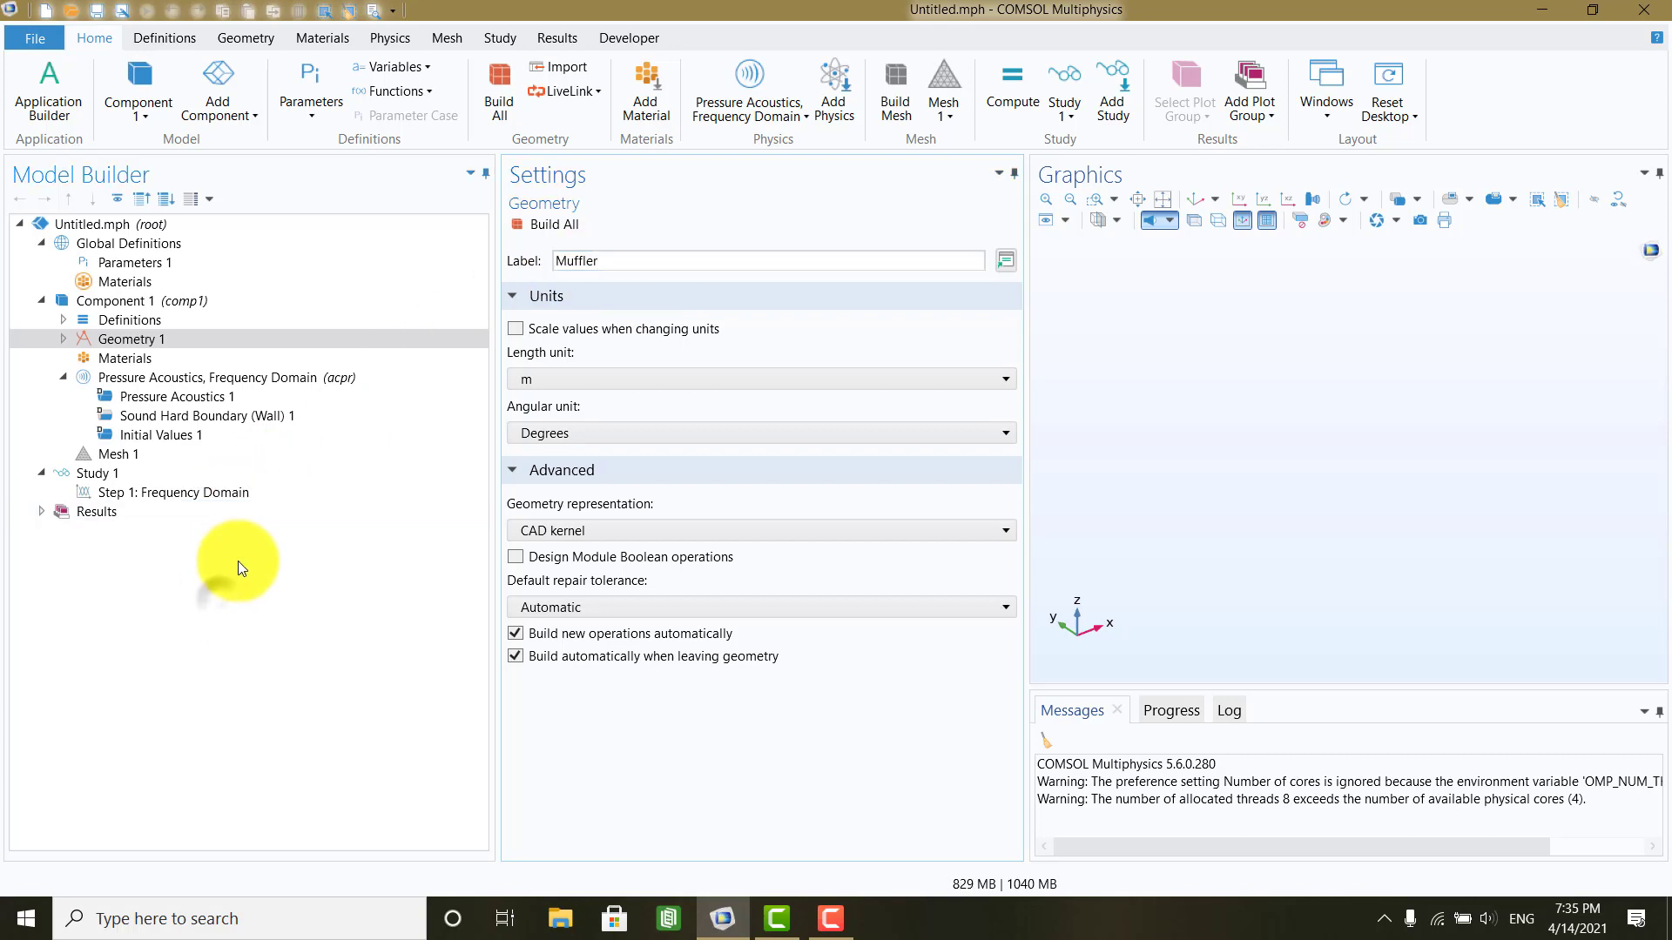
Step: Set the length unit of the Muffler geometry to cm
{"action": "left_click", "coordinate": [127, 340]}
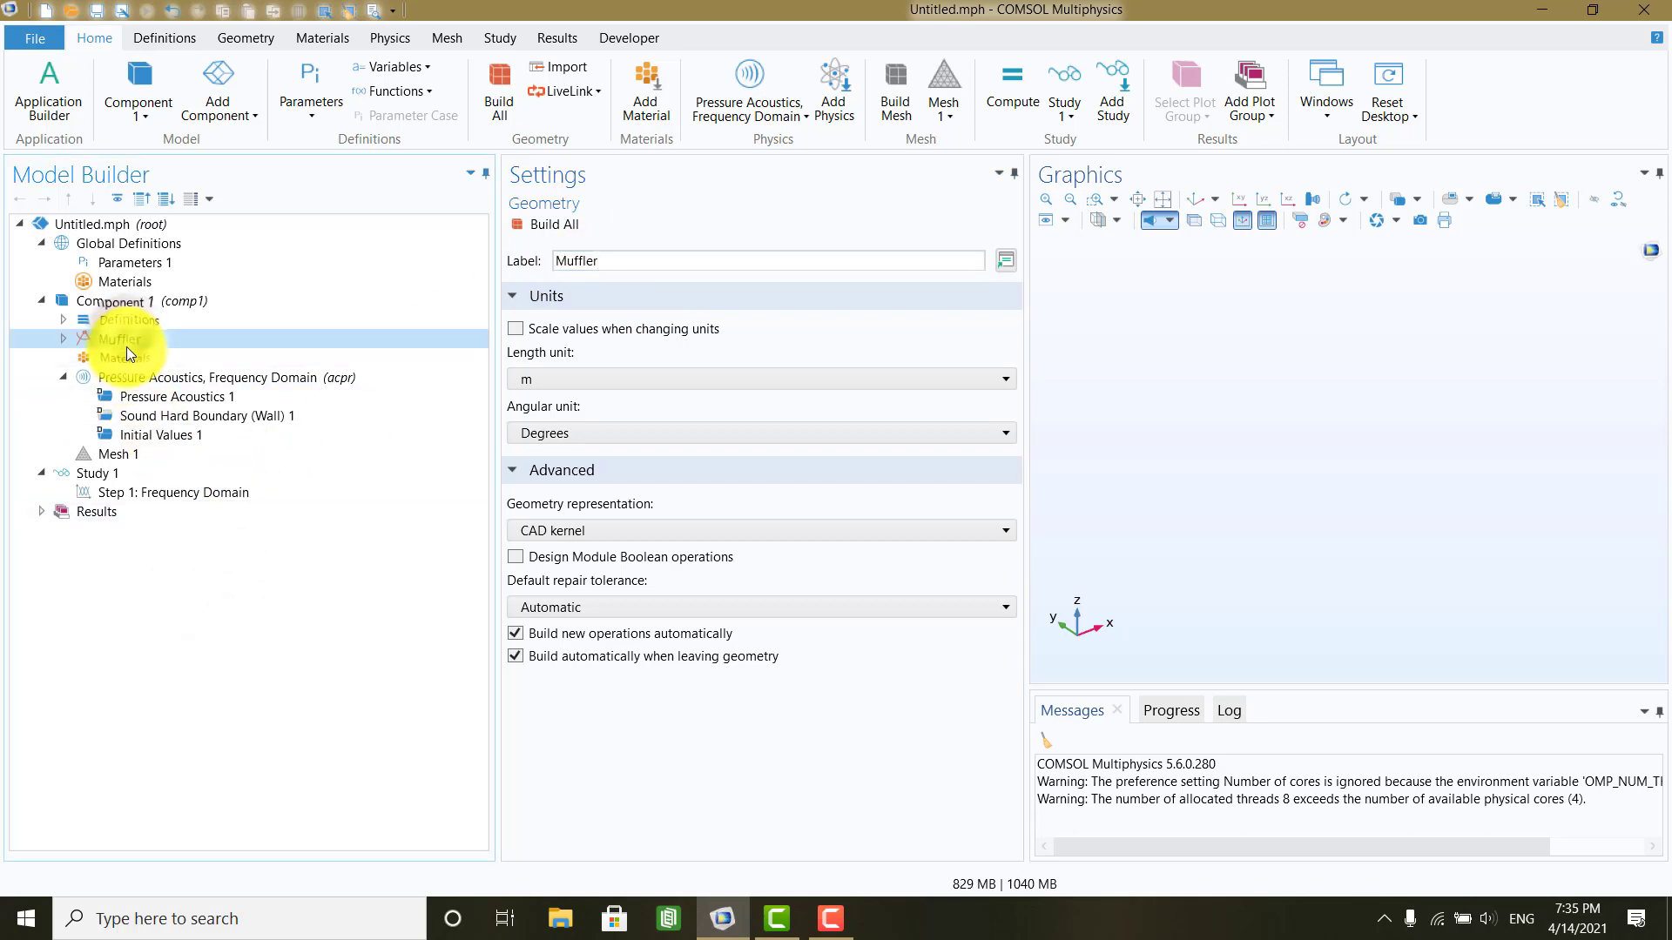
{"action": "left_click", "coordinate": [650, 378]}
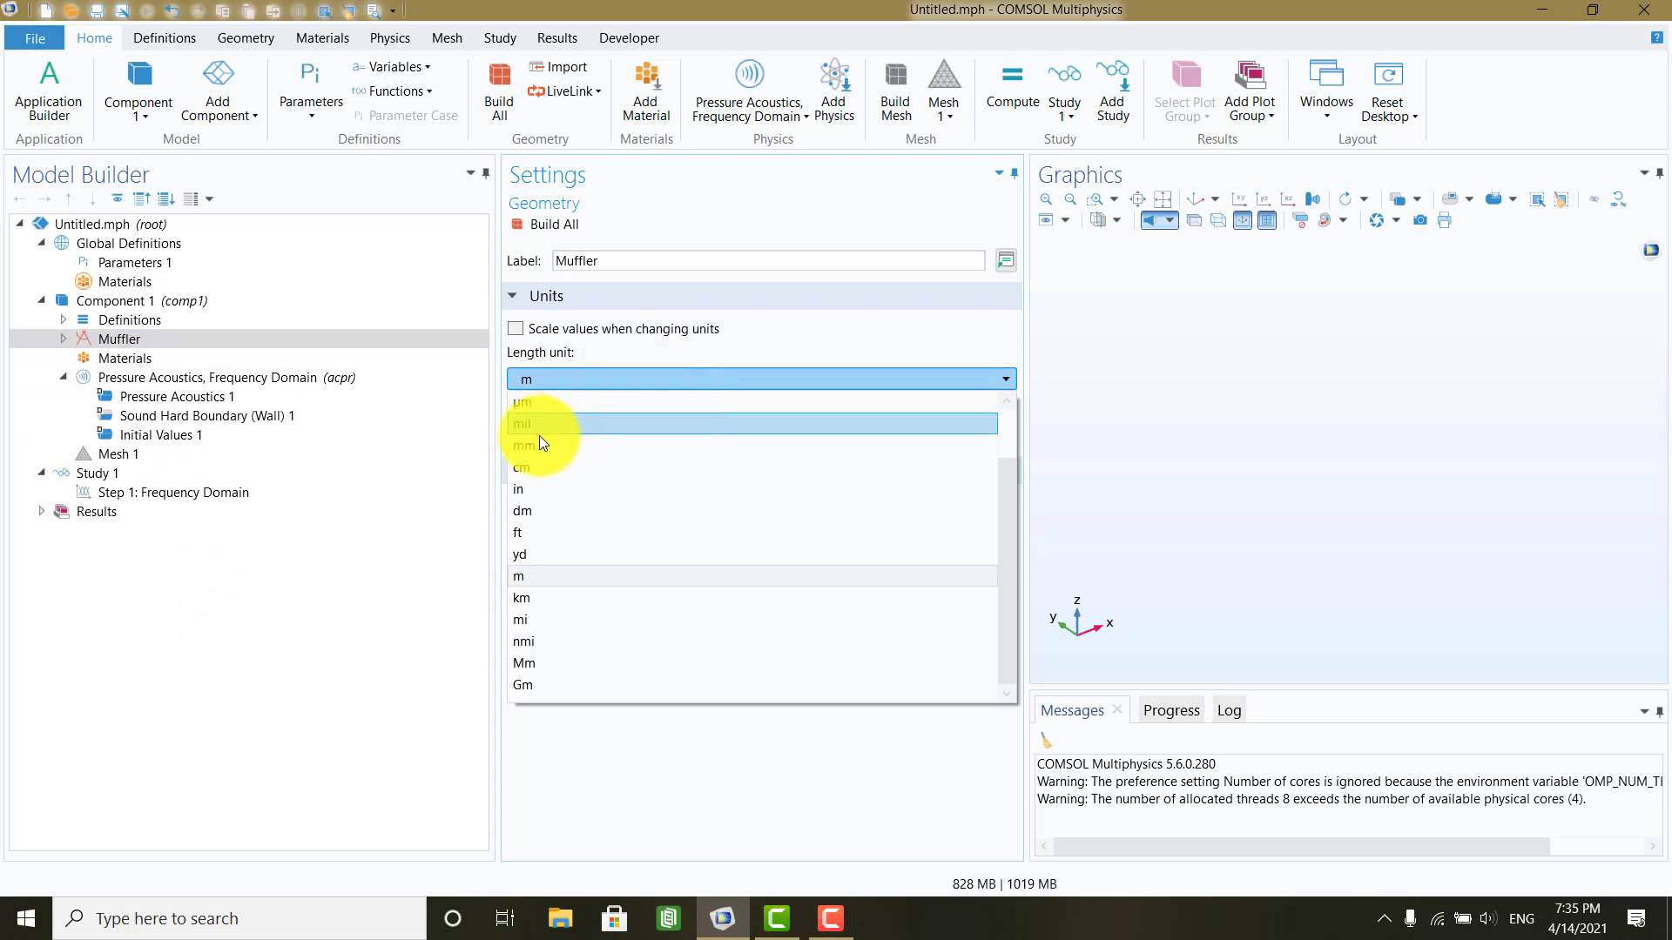
{"action": "left_click", "coordinate": [526, 465]}
Step: Add a cylinder to the Muffler geometry and label it Inlet
{"action": "left_click", "coordinate": [128, 339]}
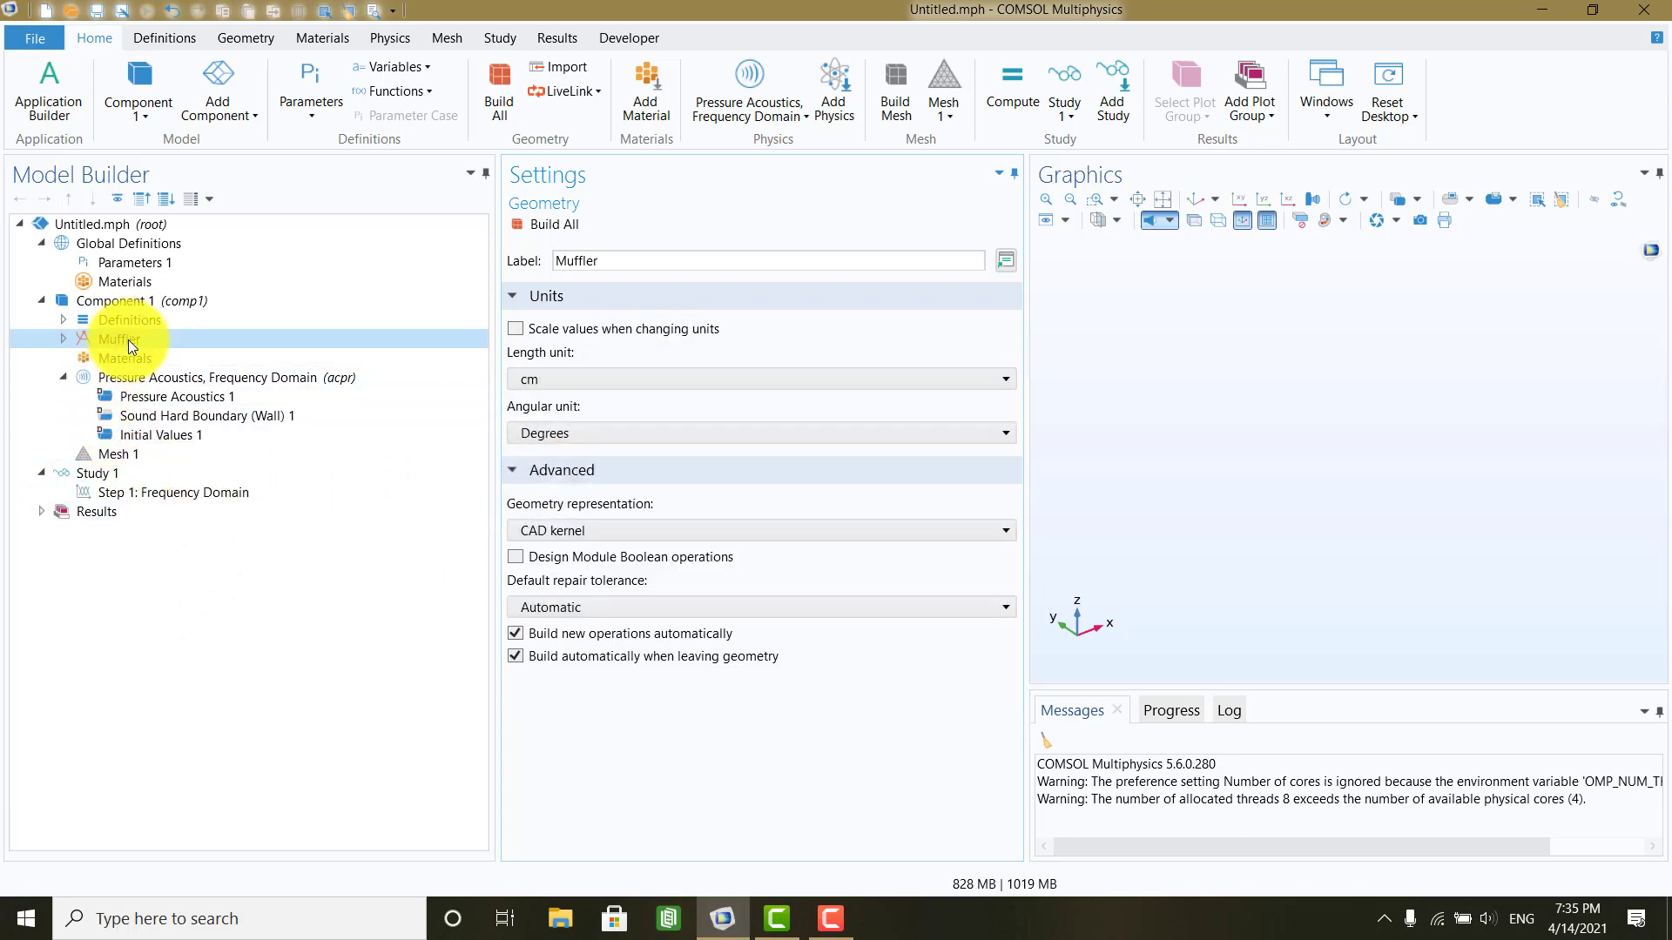
{"action": "left_click", "coordinate": [64, 339]}
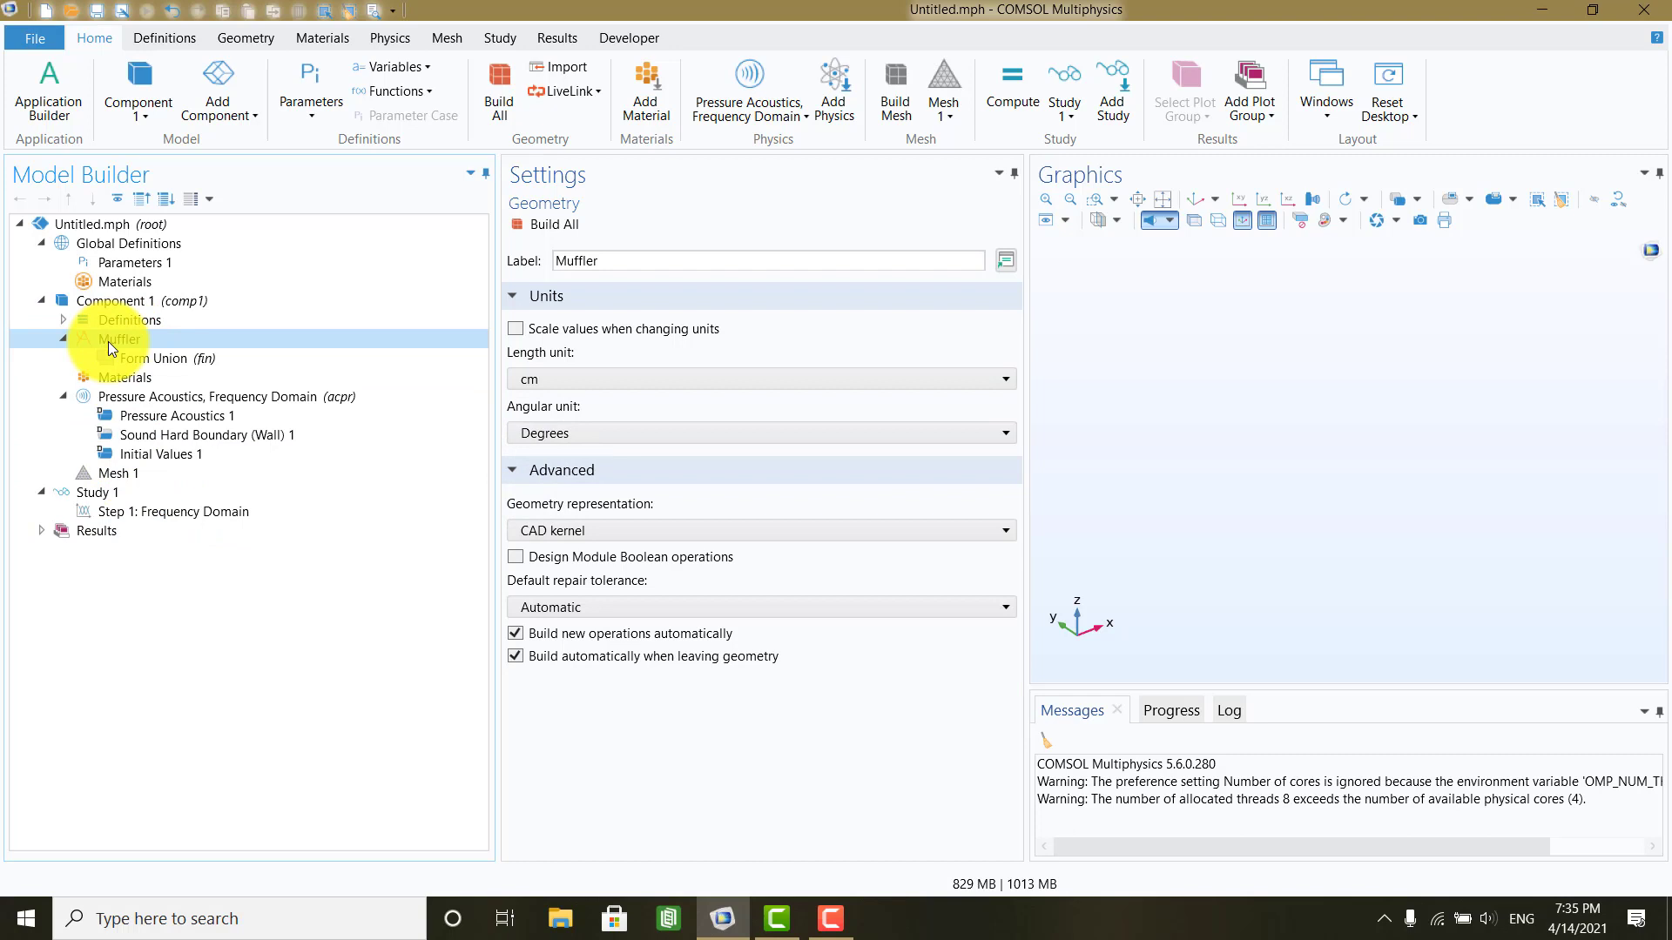
{"action": "right_click", "coordinate": [108, 341]}
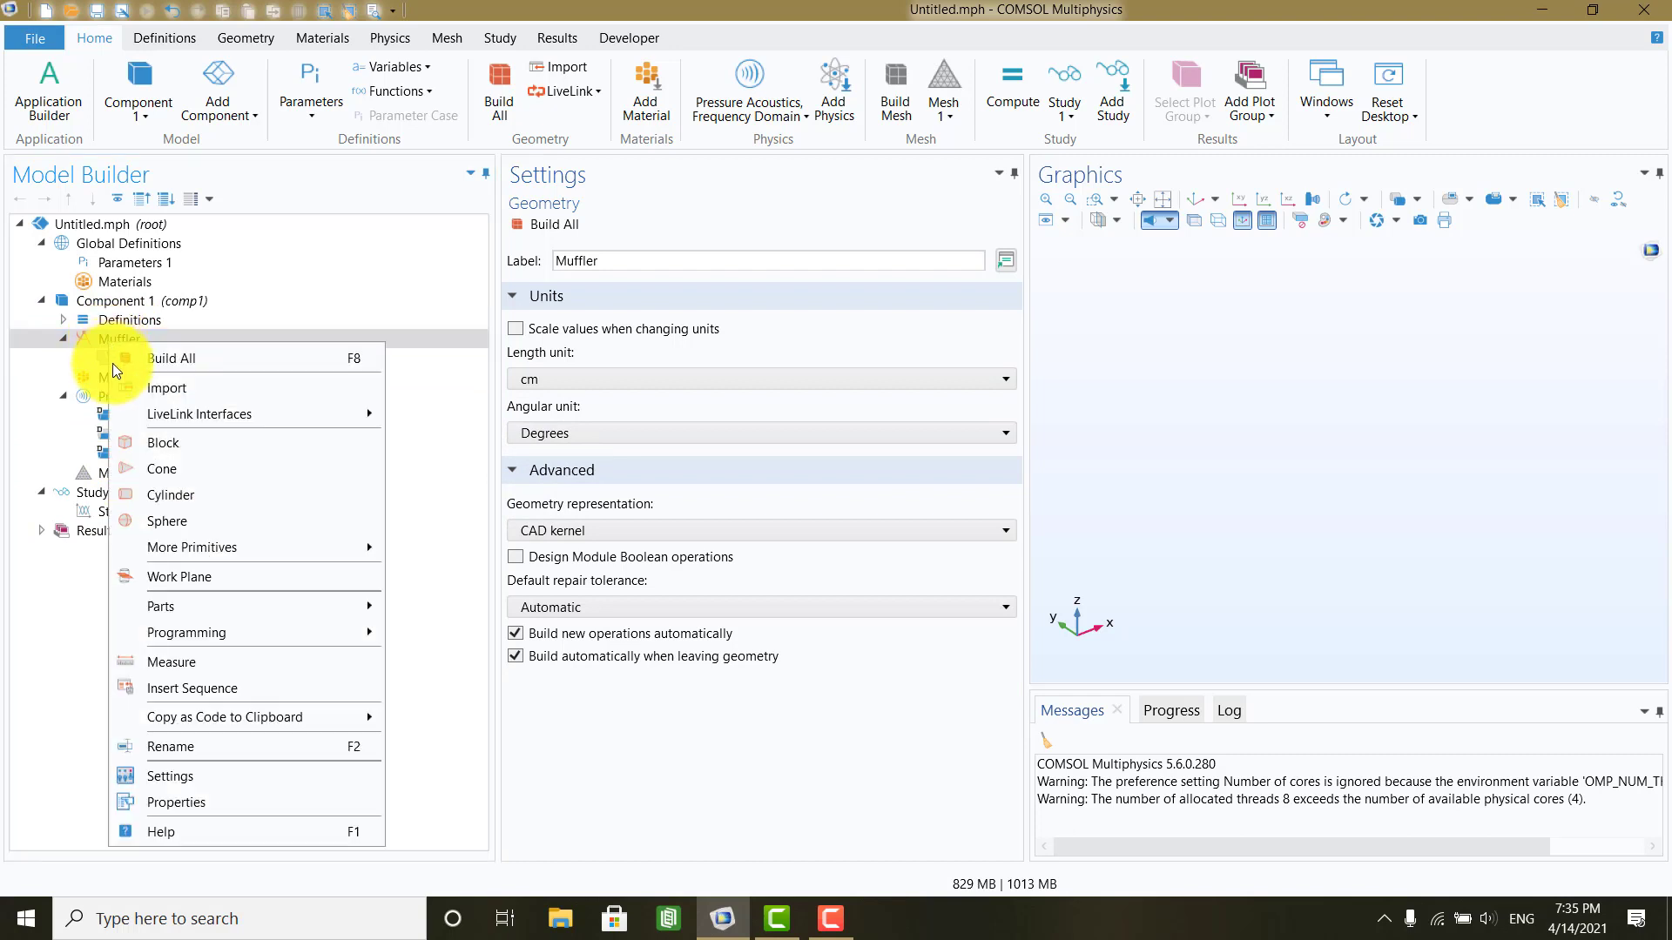
{"action": "key", "text": "Escape"}
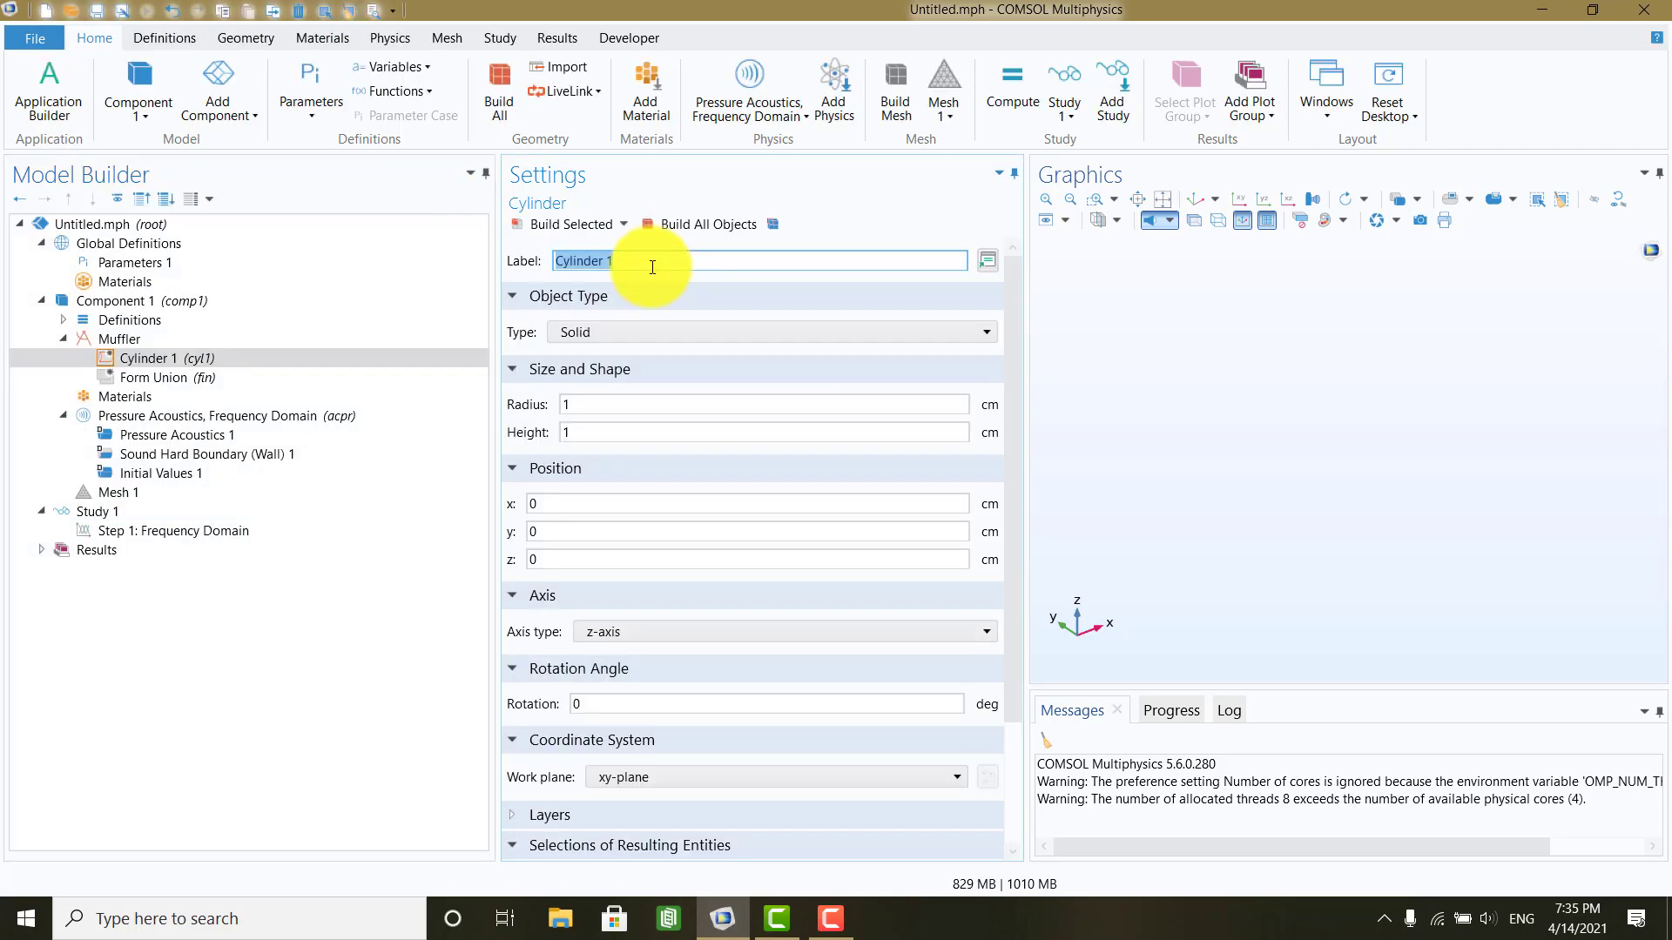
{"action": "type", "text": "Inlet"}
Step: Define a global parameter r with the expression 1 [cm]
{"action": "left_click", "coordinate": [138, 260]}
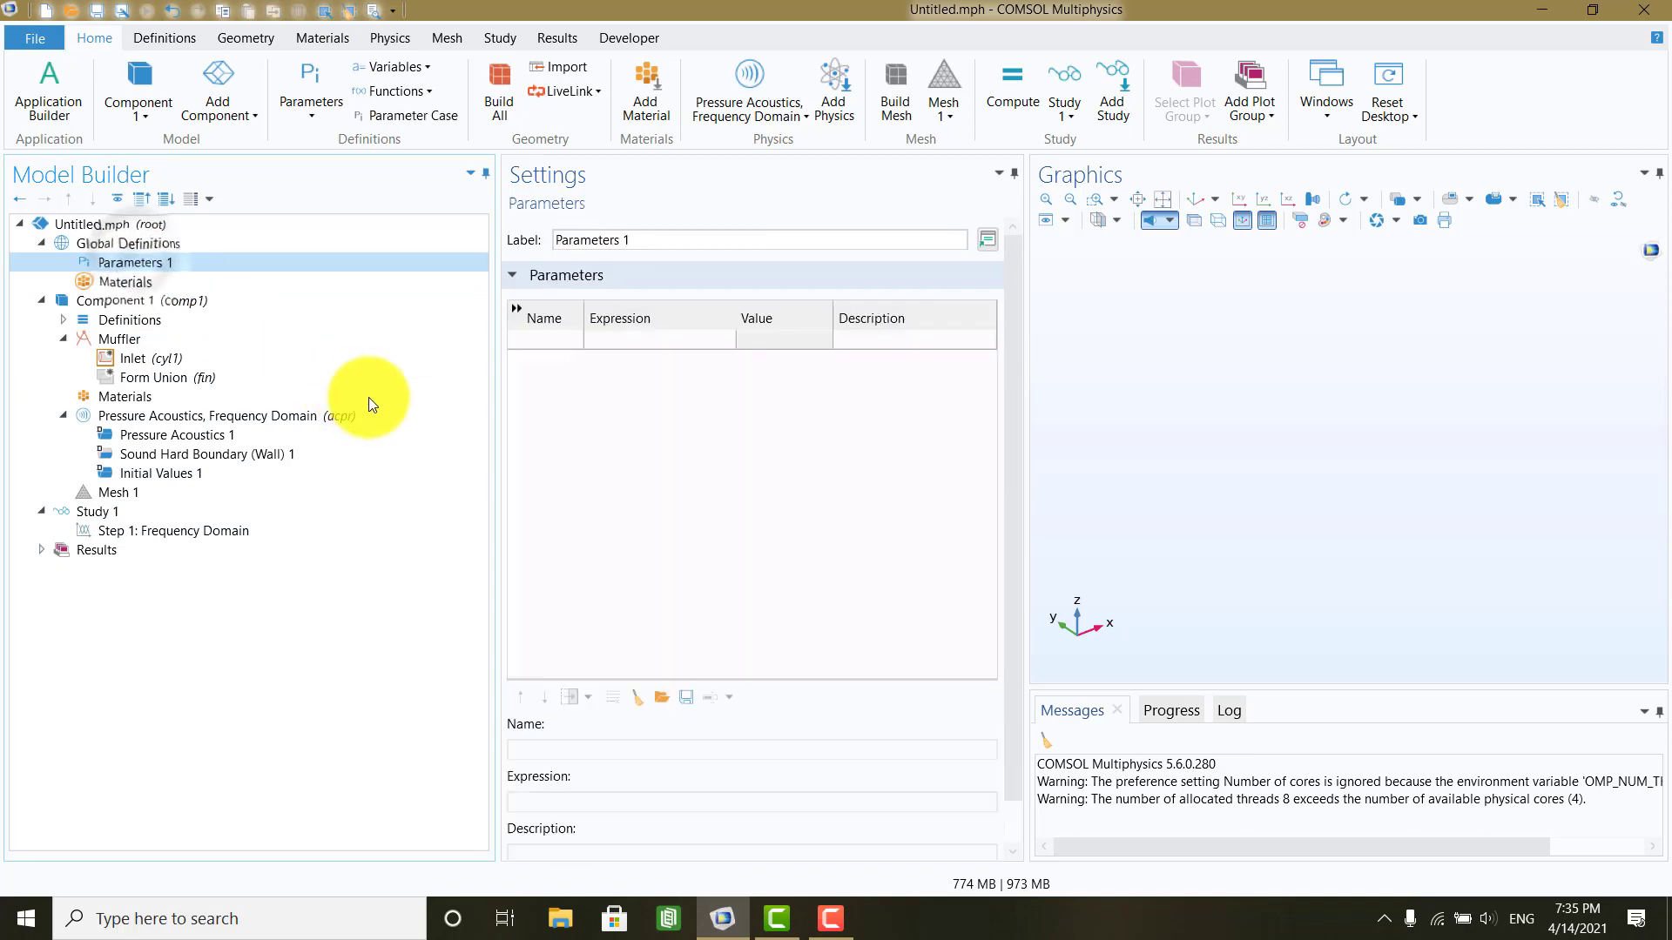
{"action": "left_click", "coordinate": [529, 338]}
{"action": "type", "text": "r"}
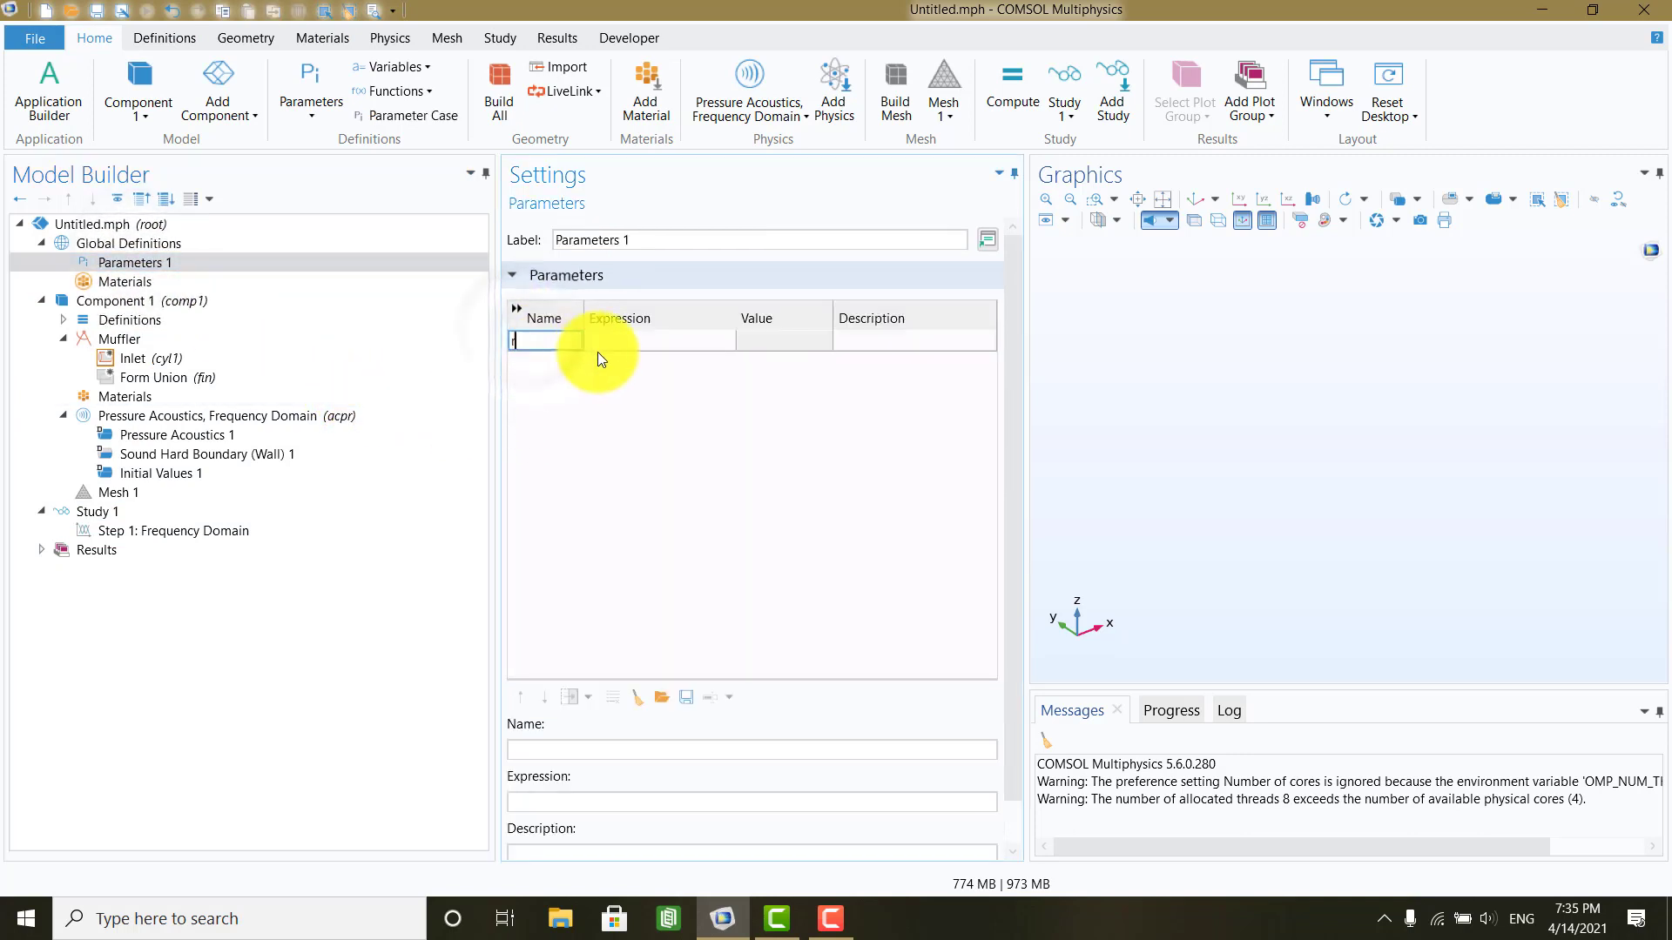
{"action": "left_click", "coordinate": [614, 344]}
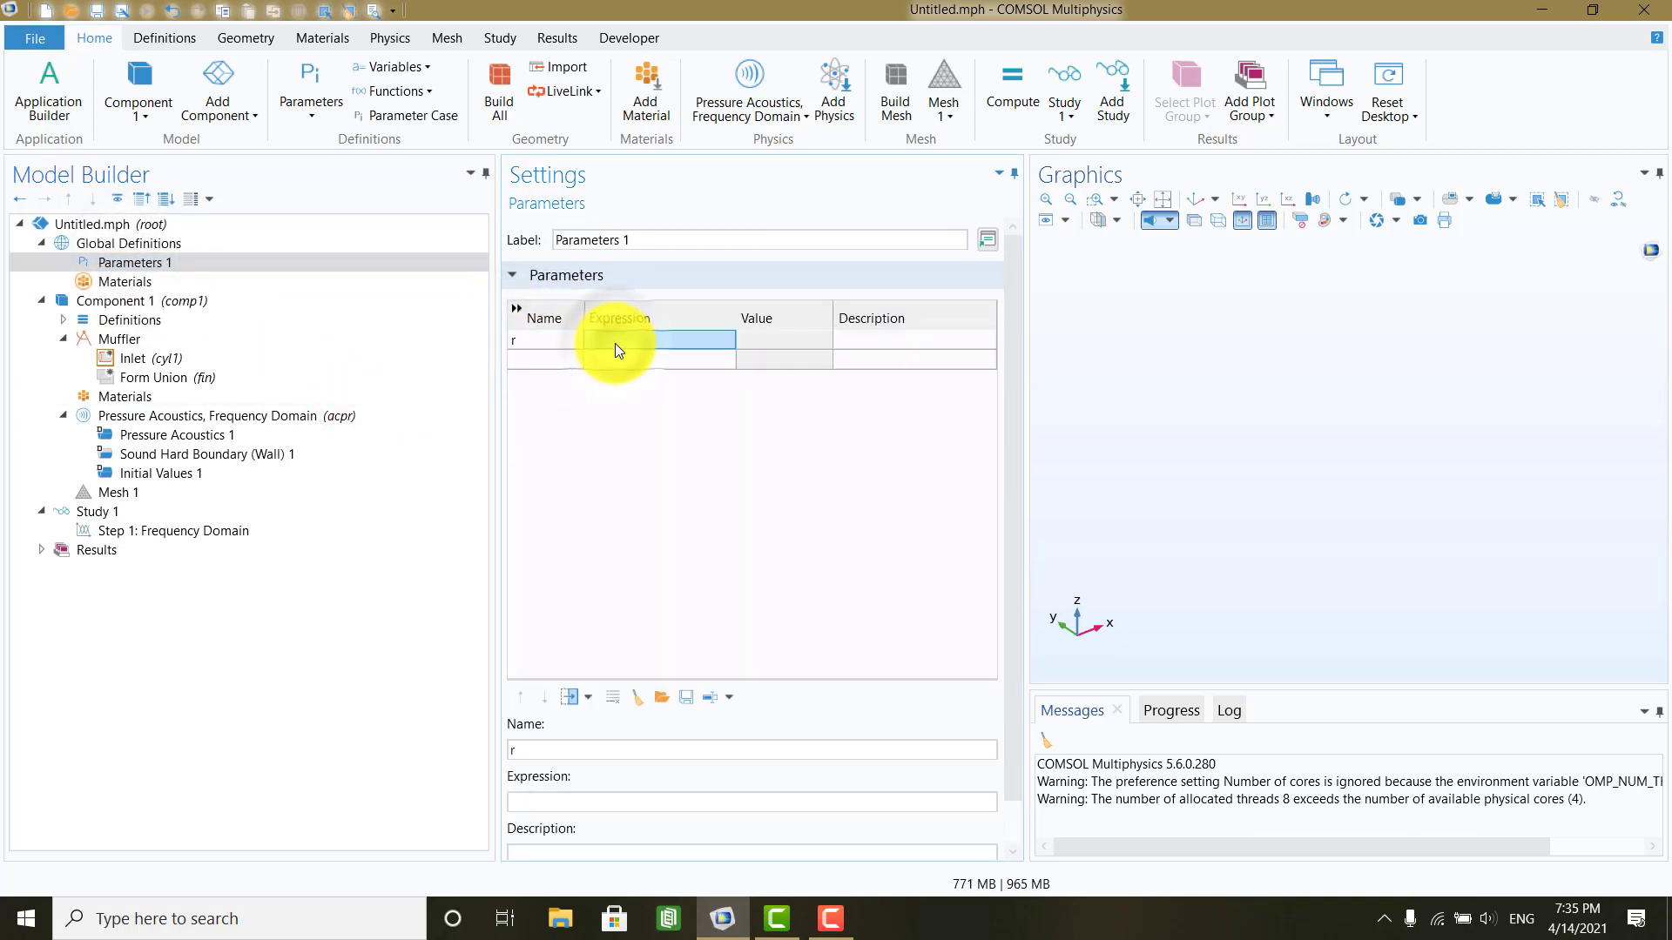
{"action": "type", "text": "1"}
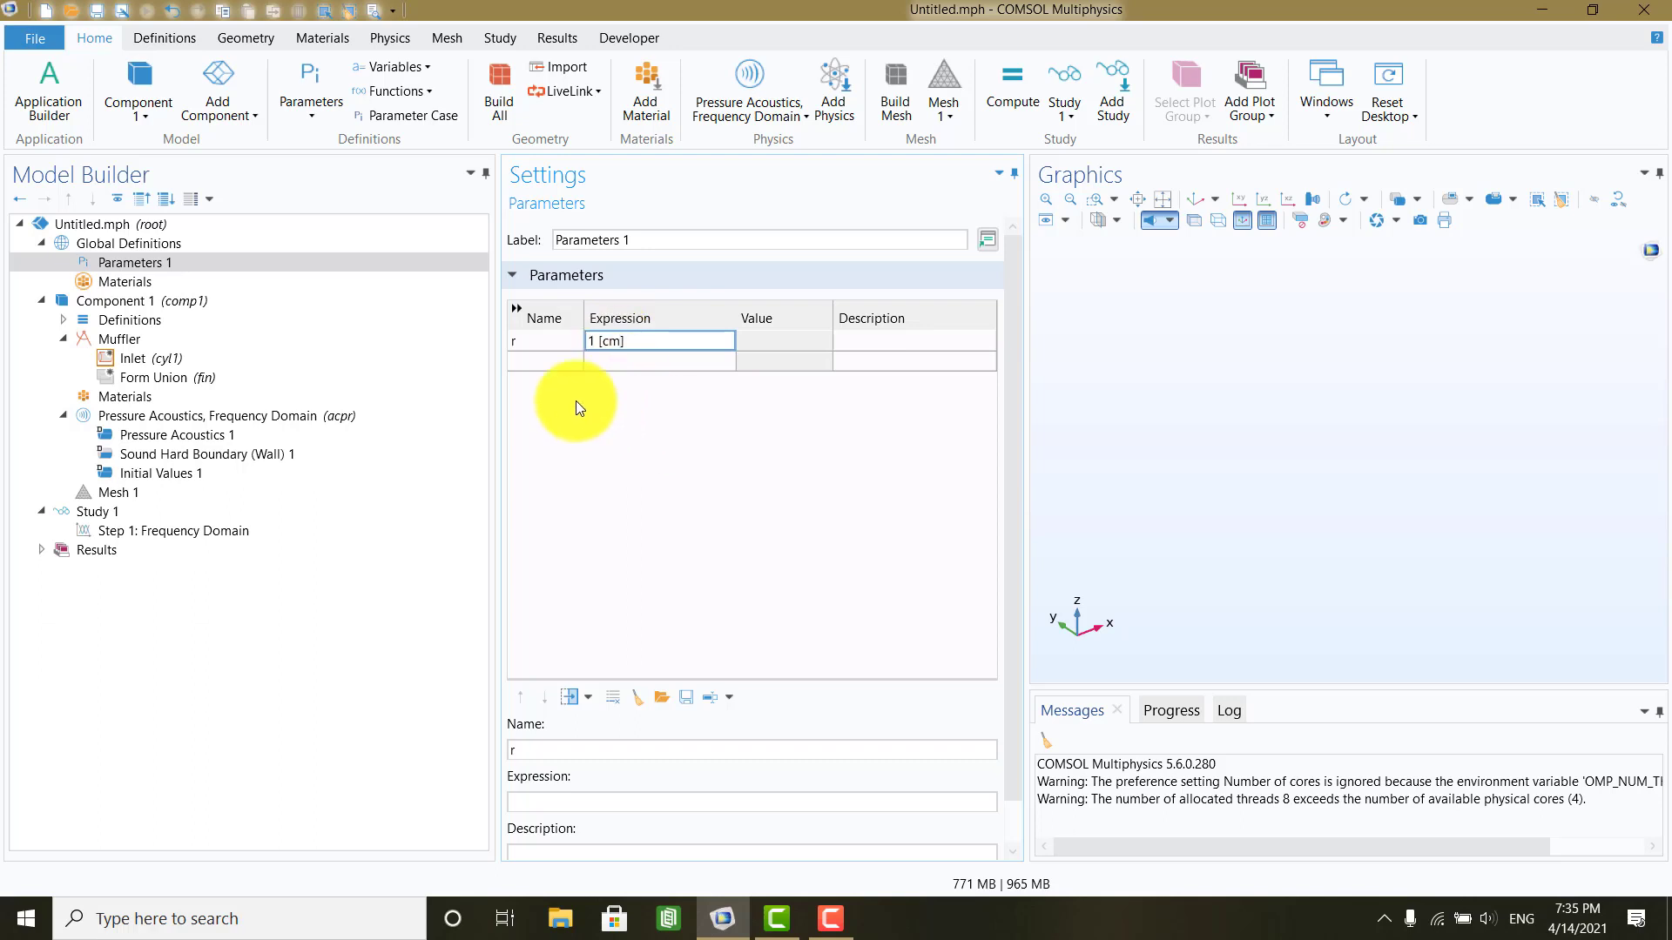
{"action": "type", "text": " [cm]"}
Step: Define a second global parameter R with the expression 5 [cm]
{"action": "left_click", "coordinate": [545, 364]}
{"action": "type", "text": "R"}
{"action": "left_click", "coordinate": [637, 364]}
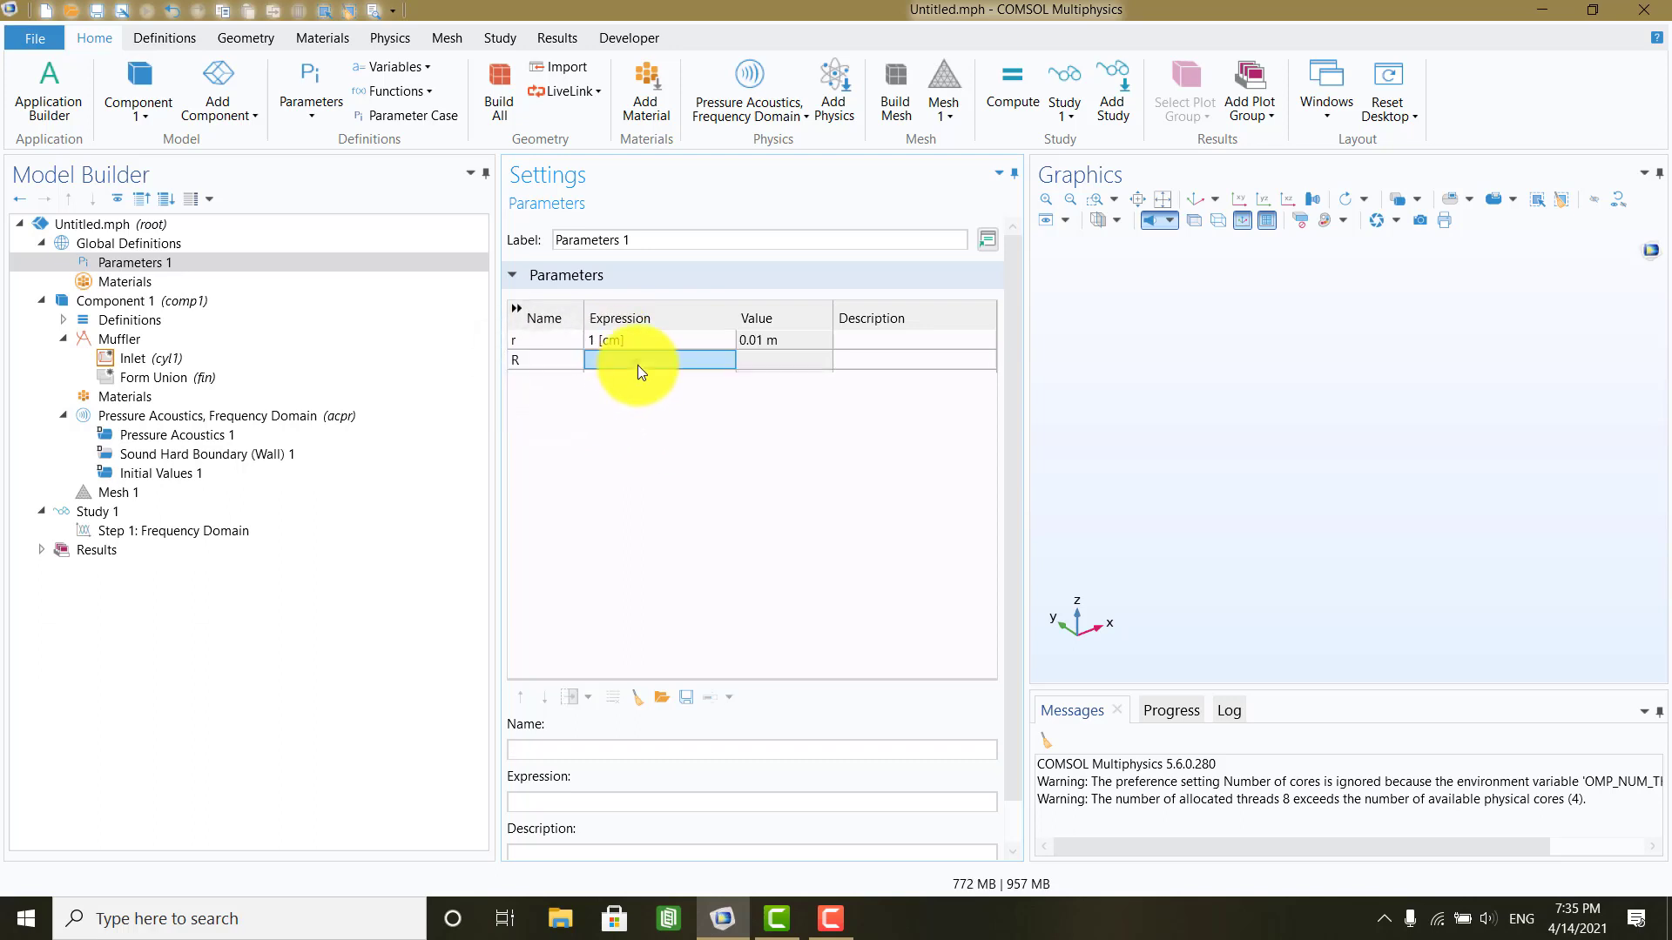
{"action": "type", "text": "5 [cm"}
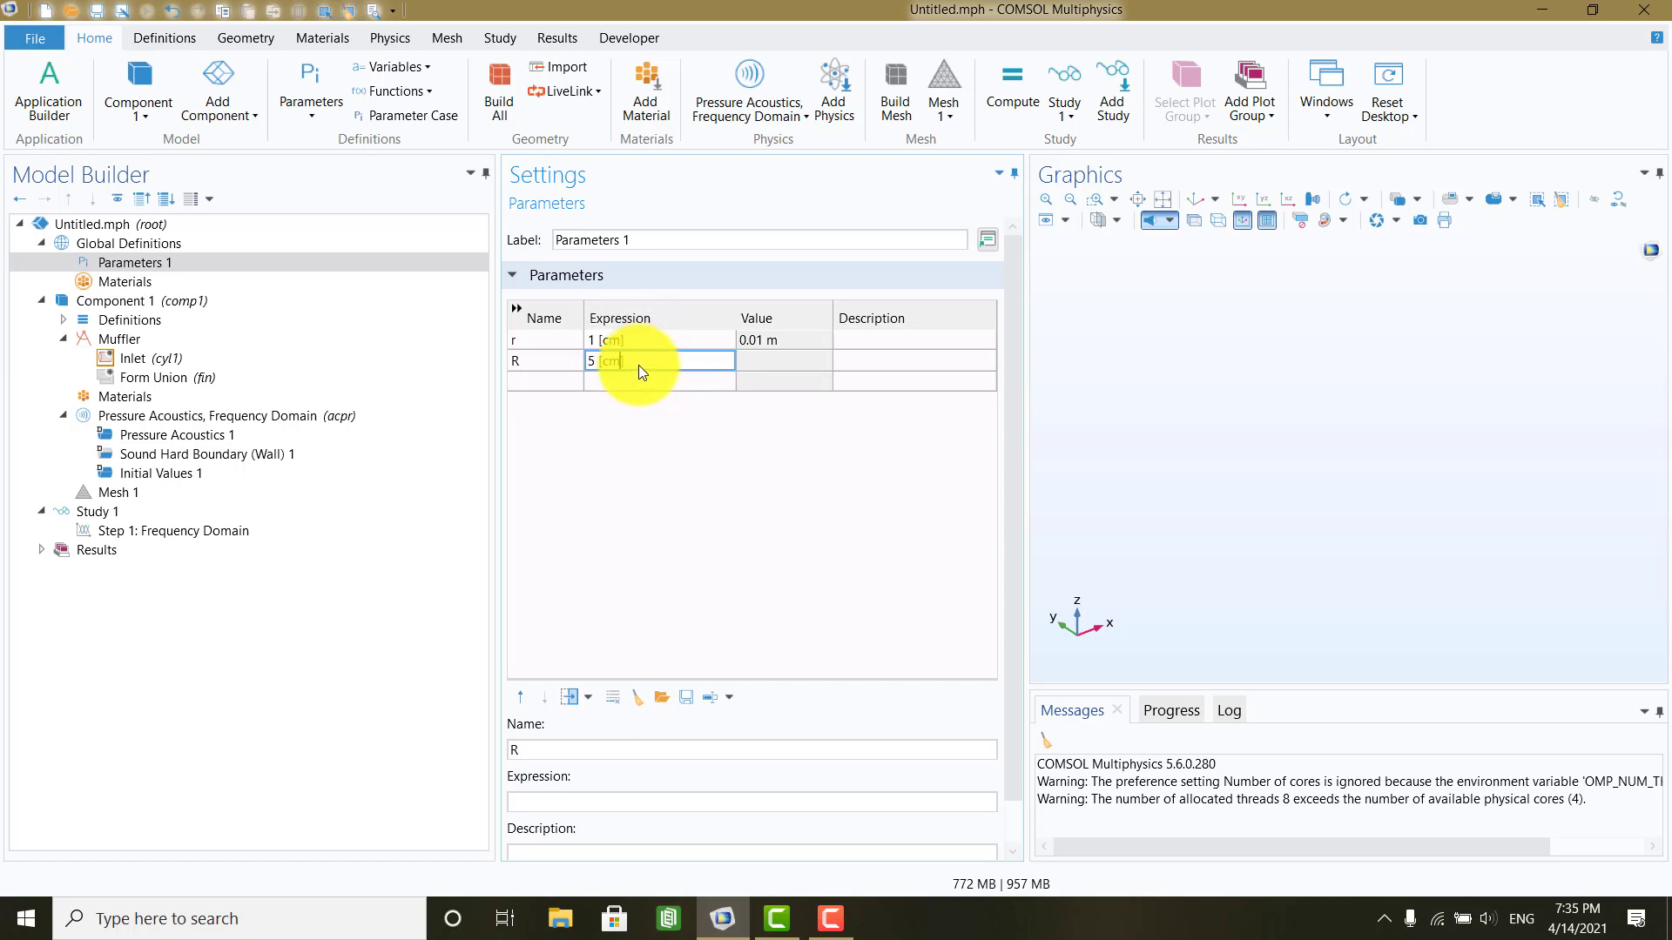
{"action": "left_click", "coordinate": [636, 449]}
Step: Define a third global parameter L with the expression 30 [cm]
{"action": "left_click", "coordinate": [562, 379]}
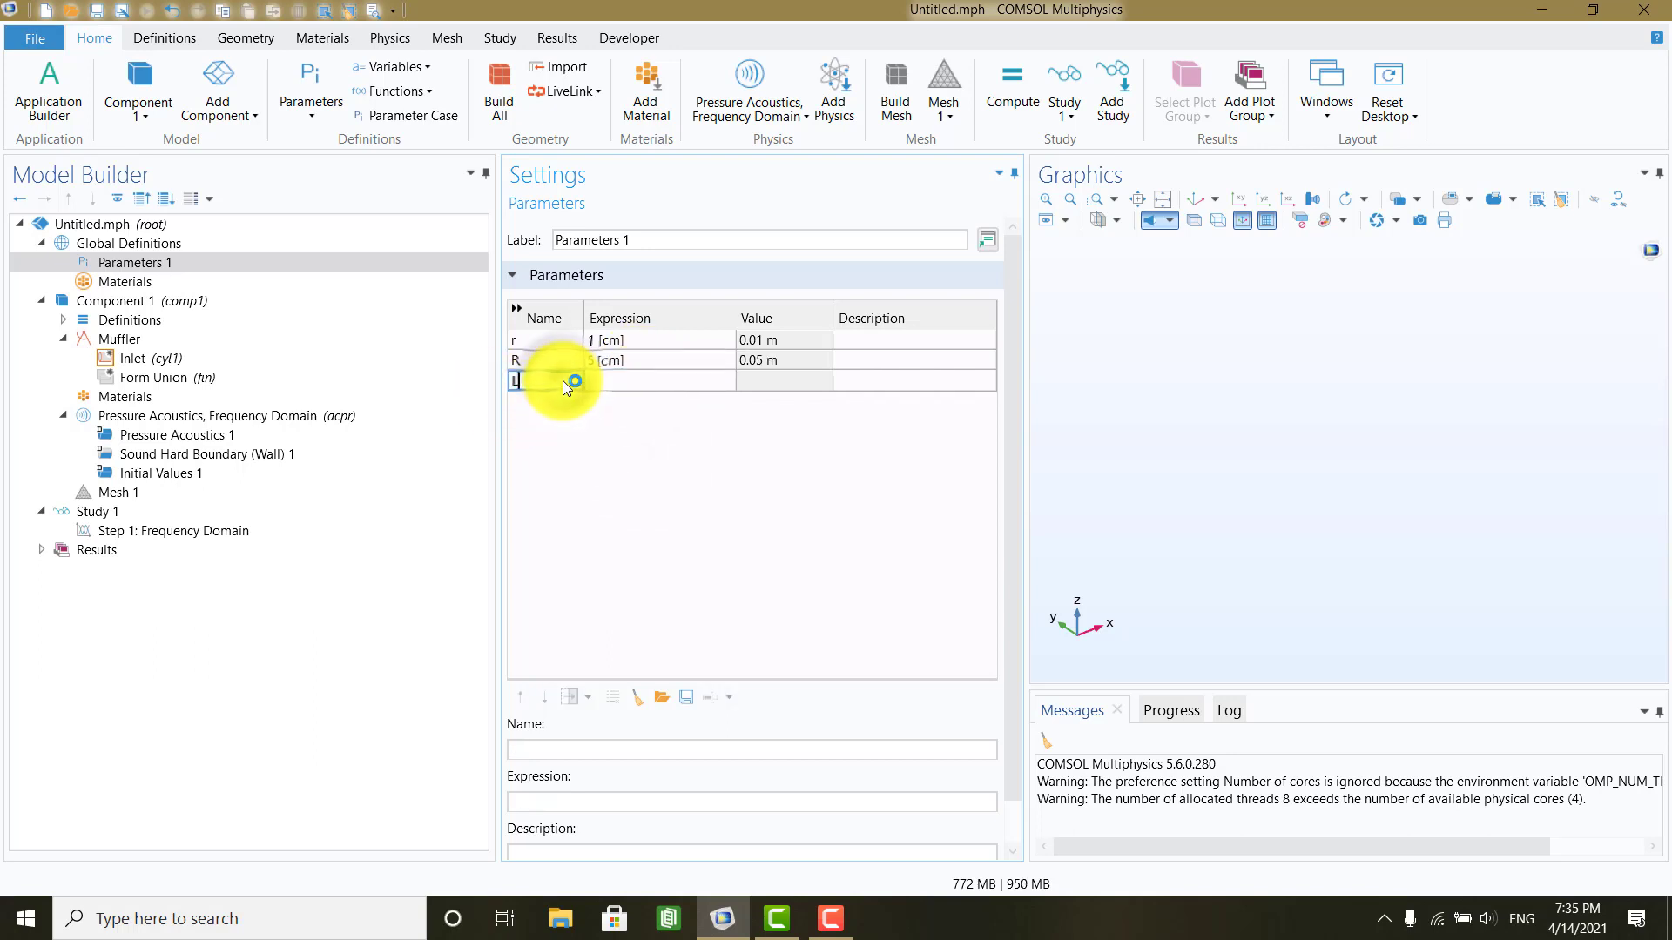
{"action": "type", "text": "L"}
{"action": "left_click", "coordinate": [603, 372]}
{"action": "type", "text": "30 [cm"}
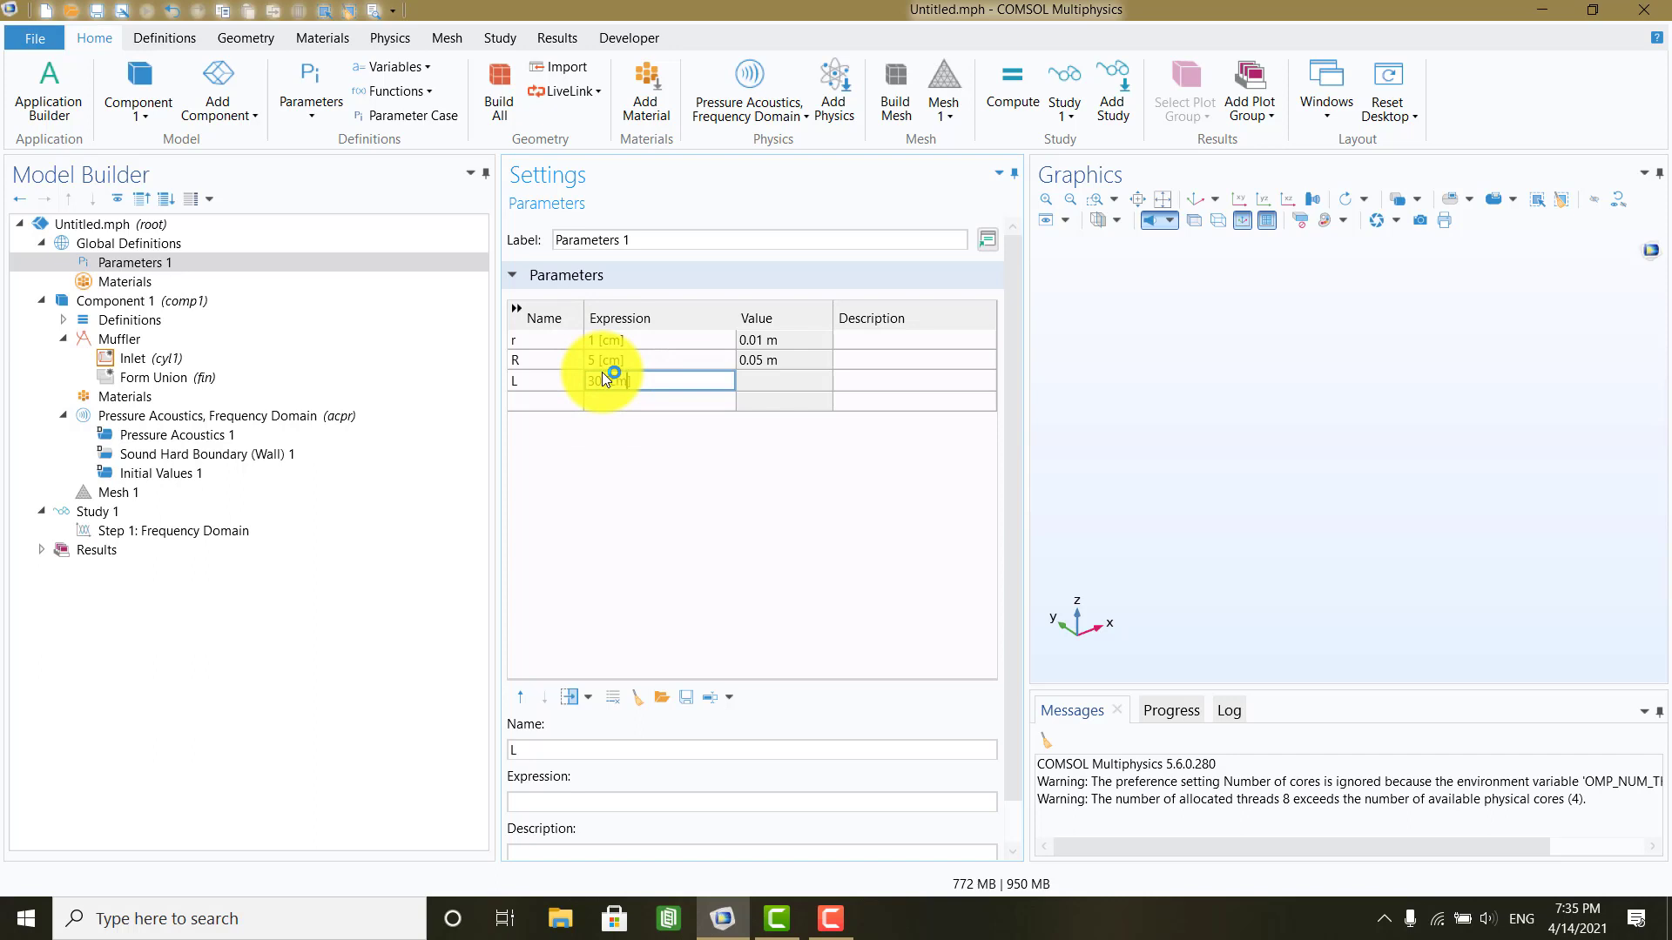
{"action": "left_click", "coordinate": [703, 413]}
Step: Describe parameter r as "inlet radius" and parameter R as "chamber radius"
{"action": "left_click", "coordinate": [858, 338]}
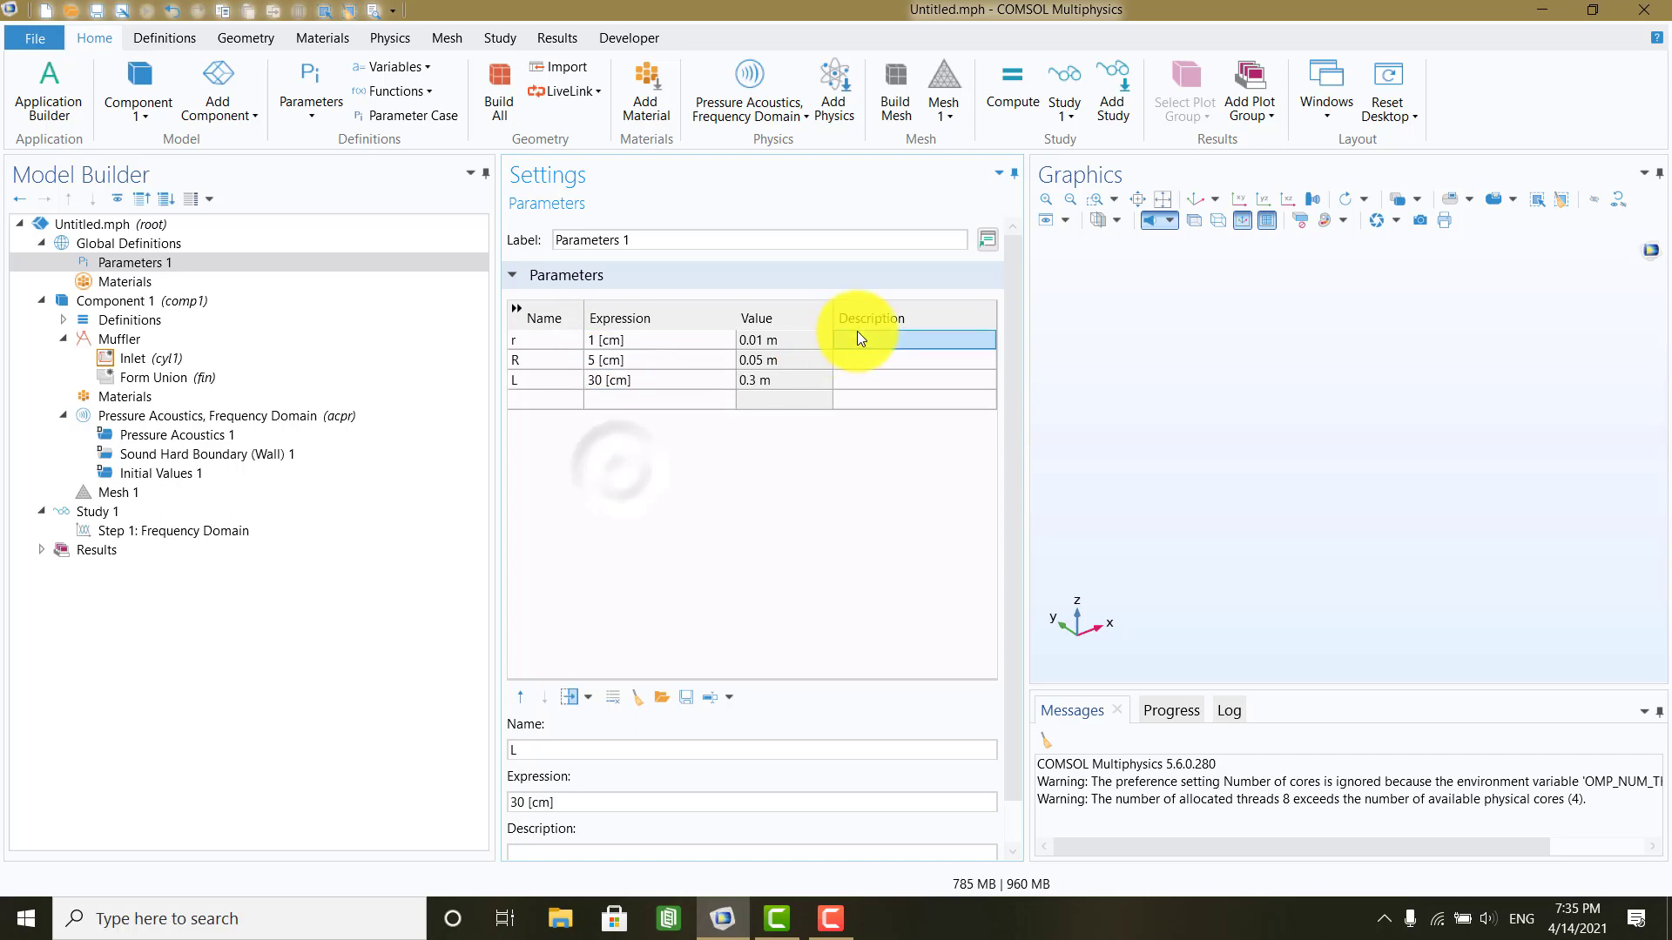
{"action": "type", "text": "inlet r"}
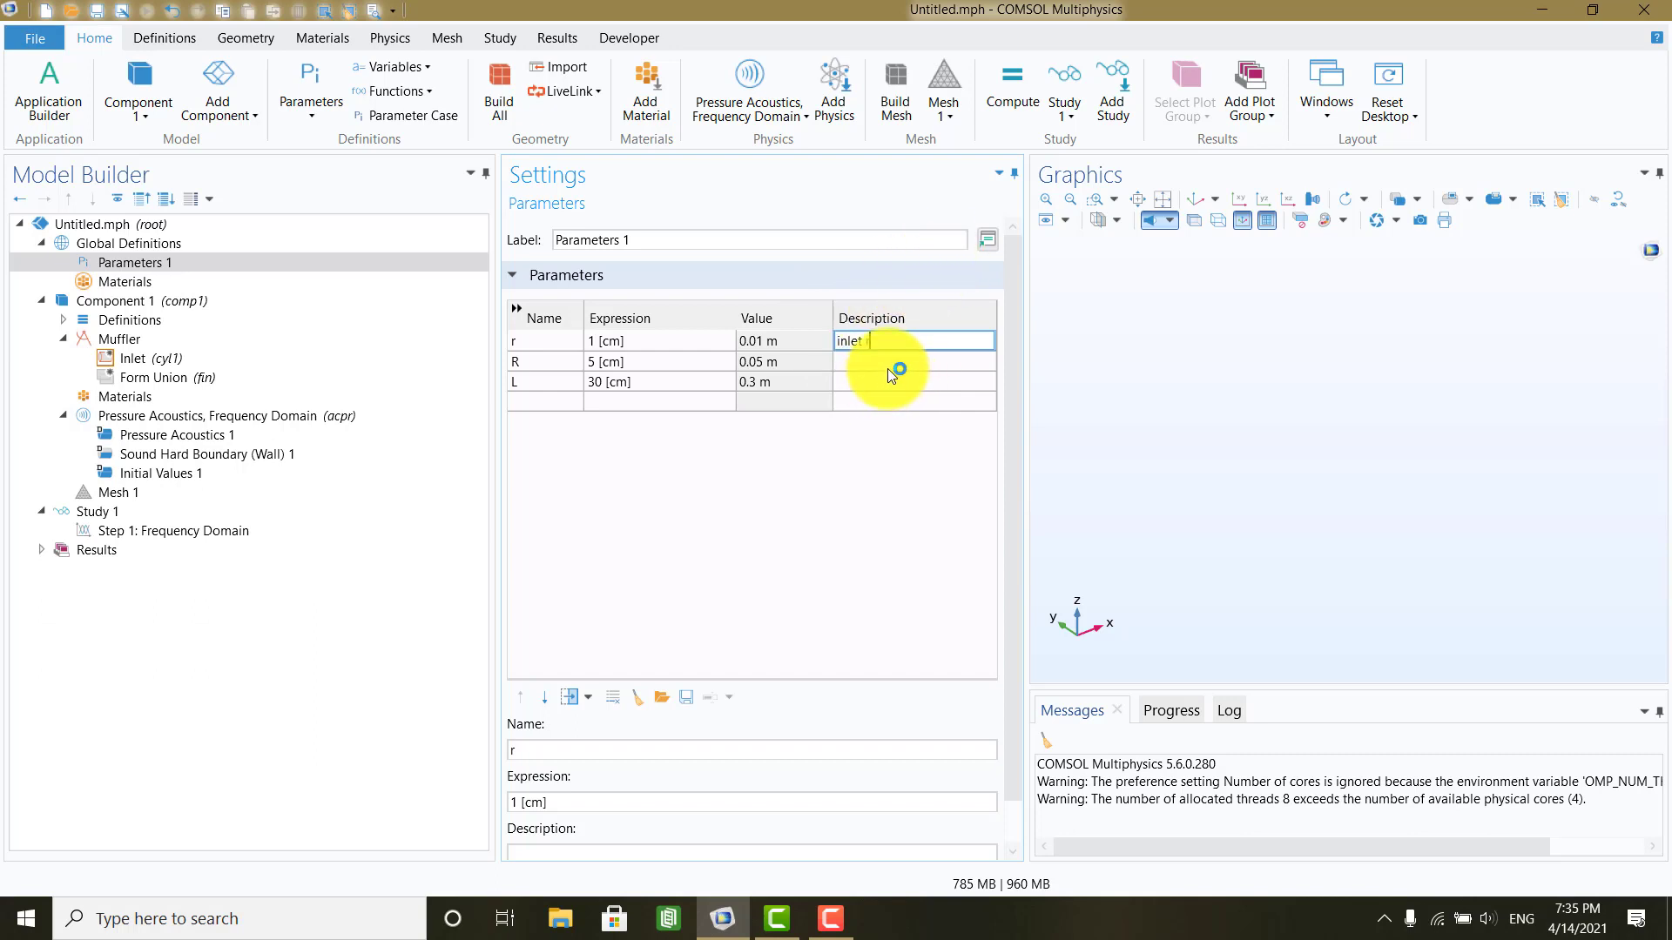
{"action": "key", "text": "Return"}
{"action": "type", "text": "chamber radius"}
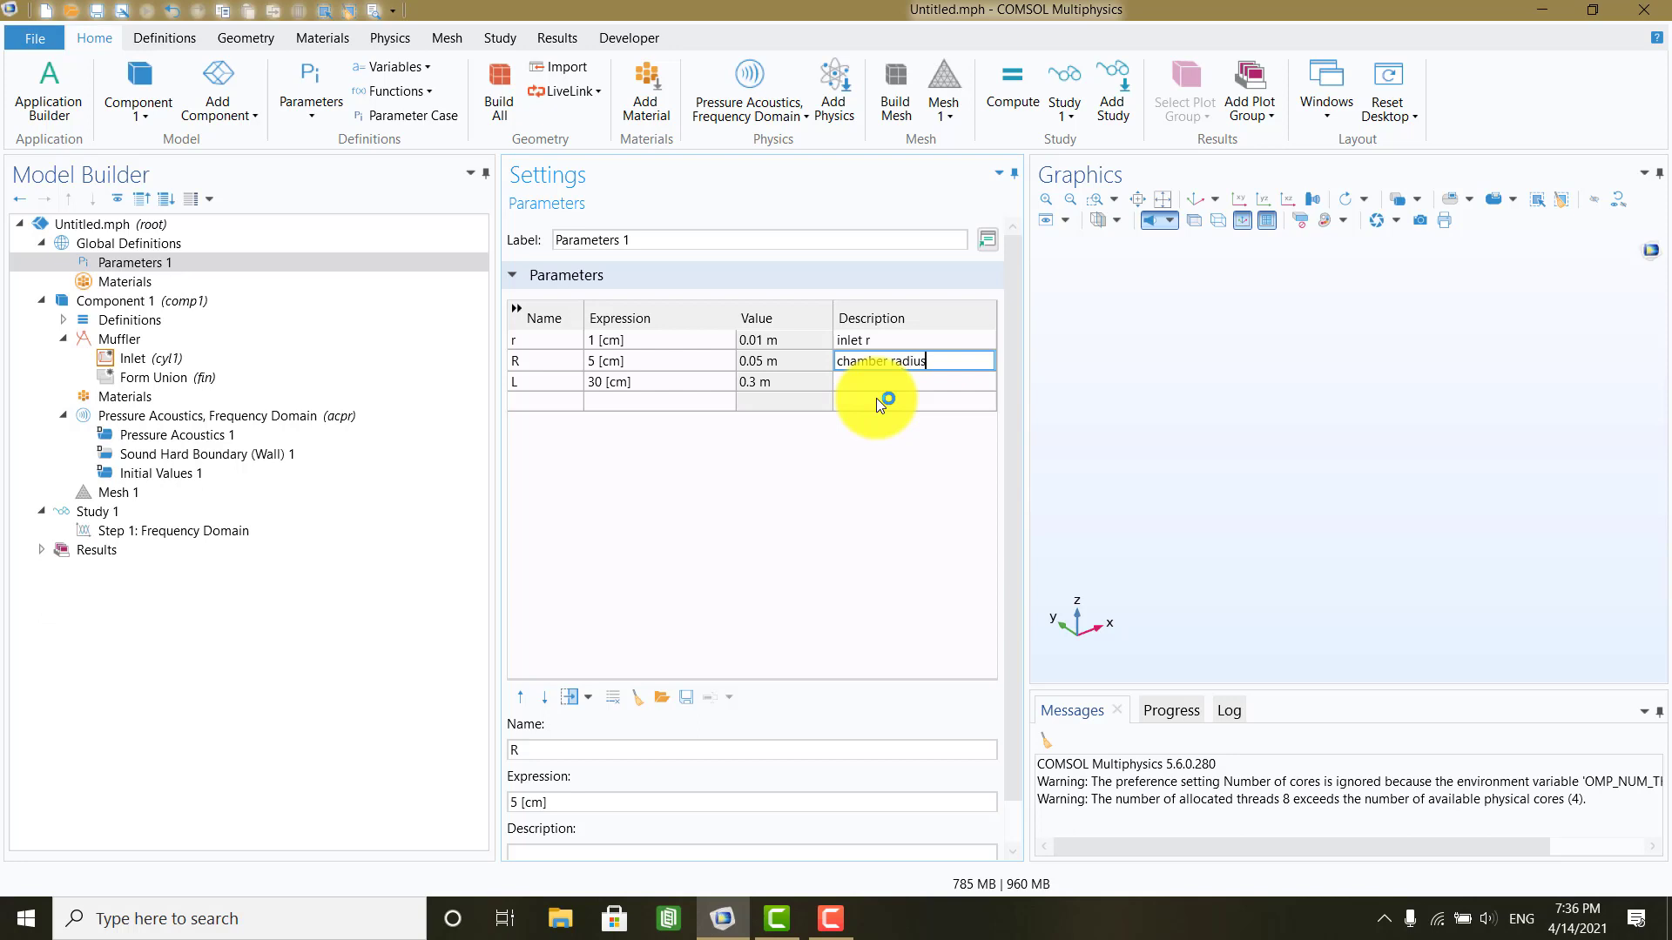
{"action": "left_click", "coordinate": [905, 337]}
{"action": "left_click", "coordinate": [909, 337]}
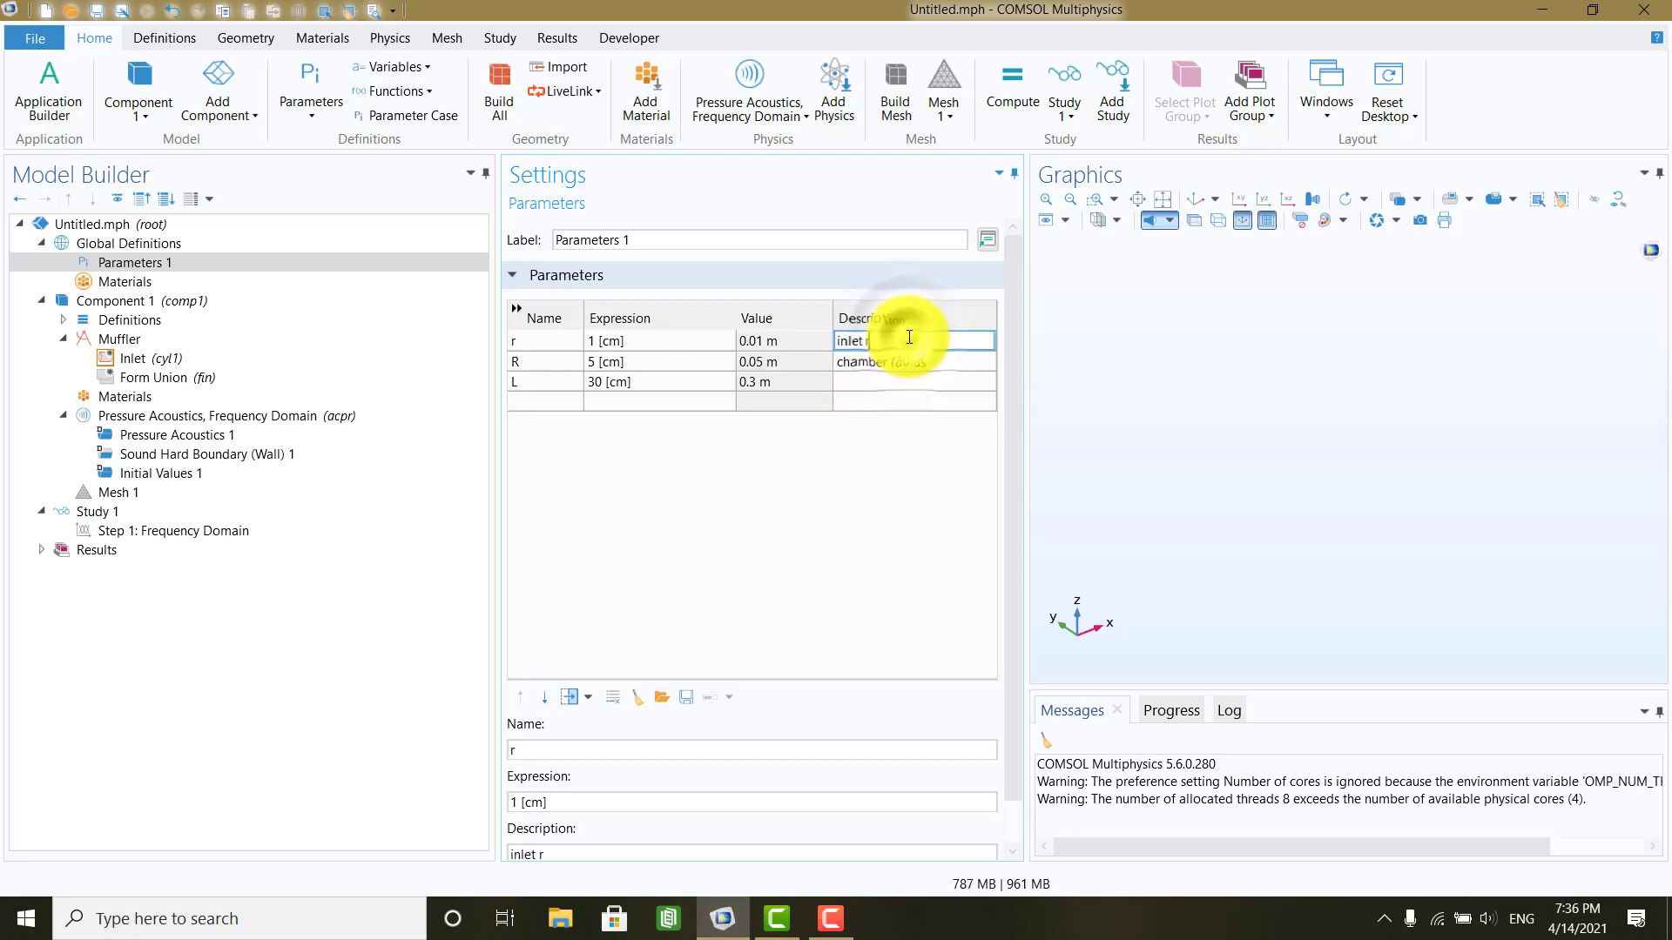
{"action": "type", "text": "adius"}
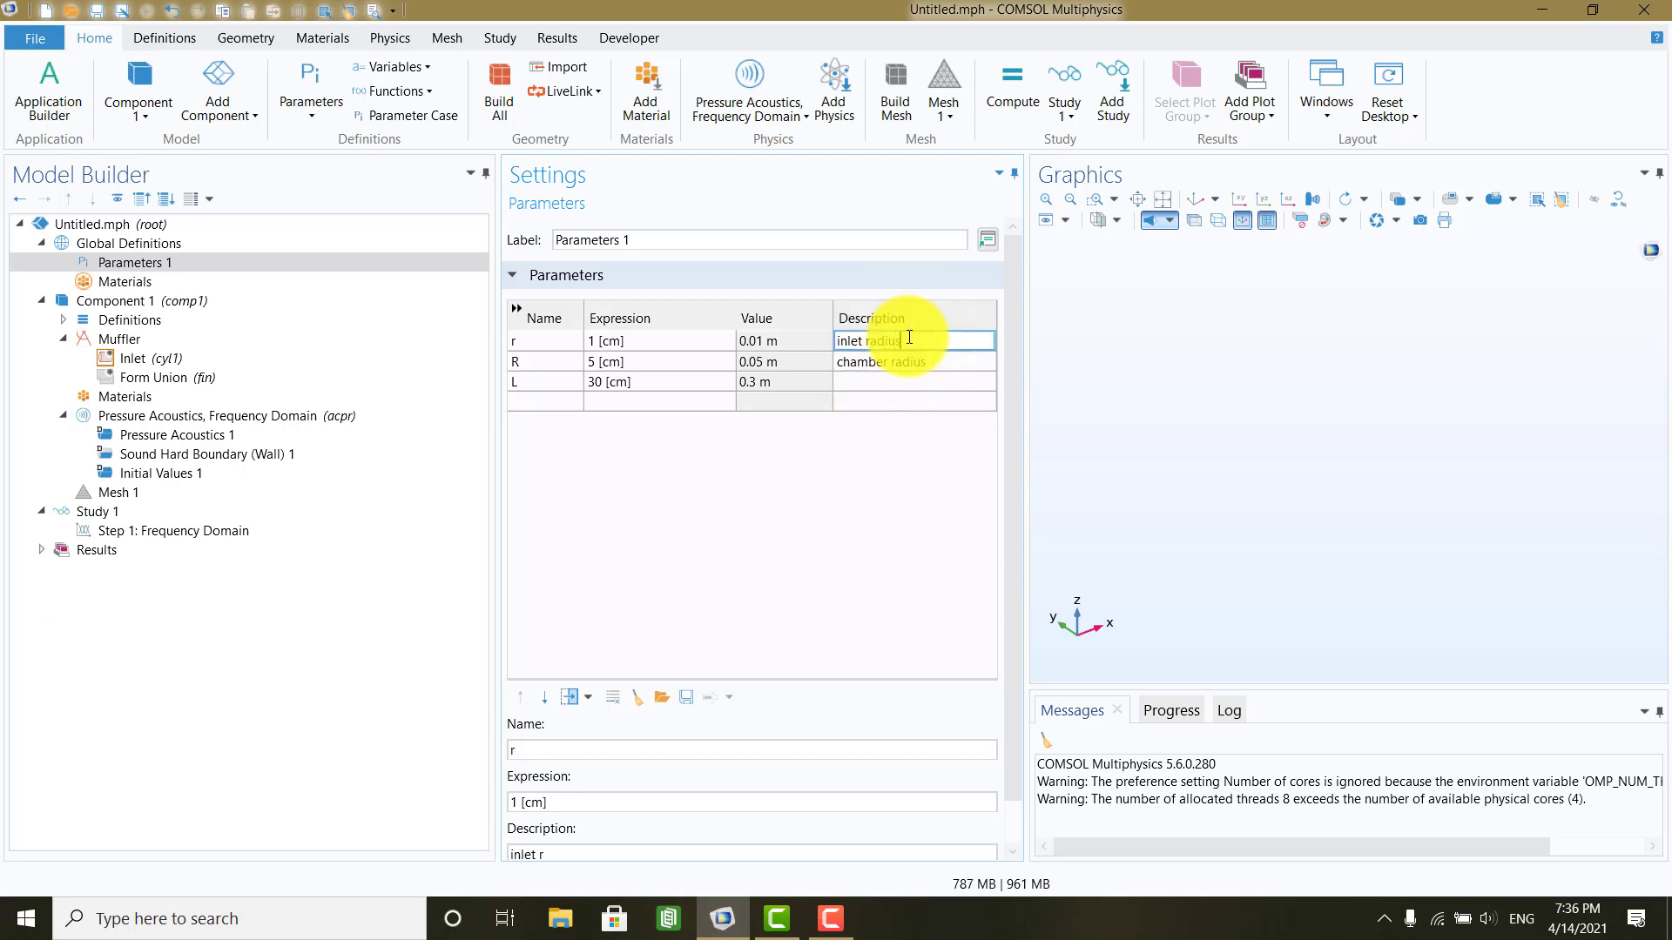
Step: Describe parameter L as "chamber length"
{"action": "left_click", "coordinate": [891, 379]}
{"action": "left_click", "coordinate": [891, 379]}
{"action": "type", "text": "c"}
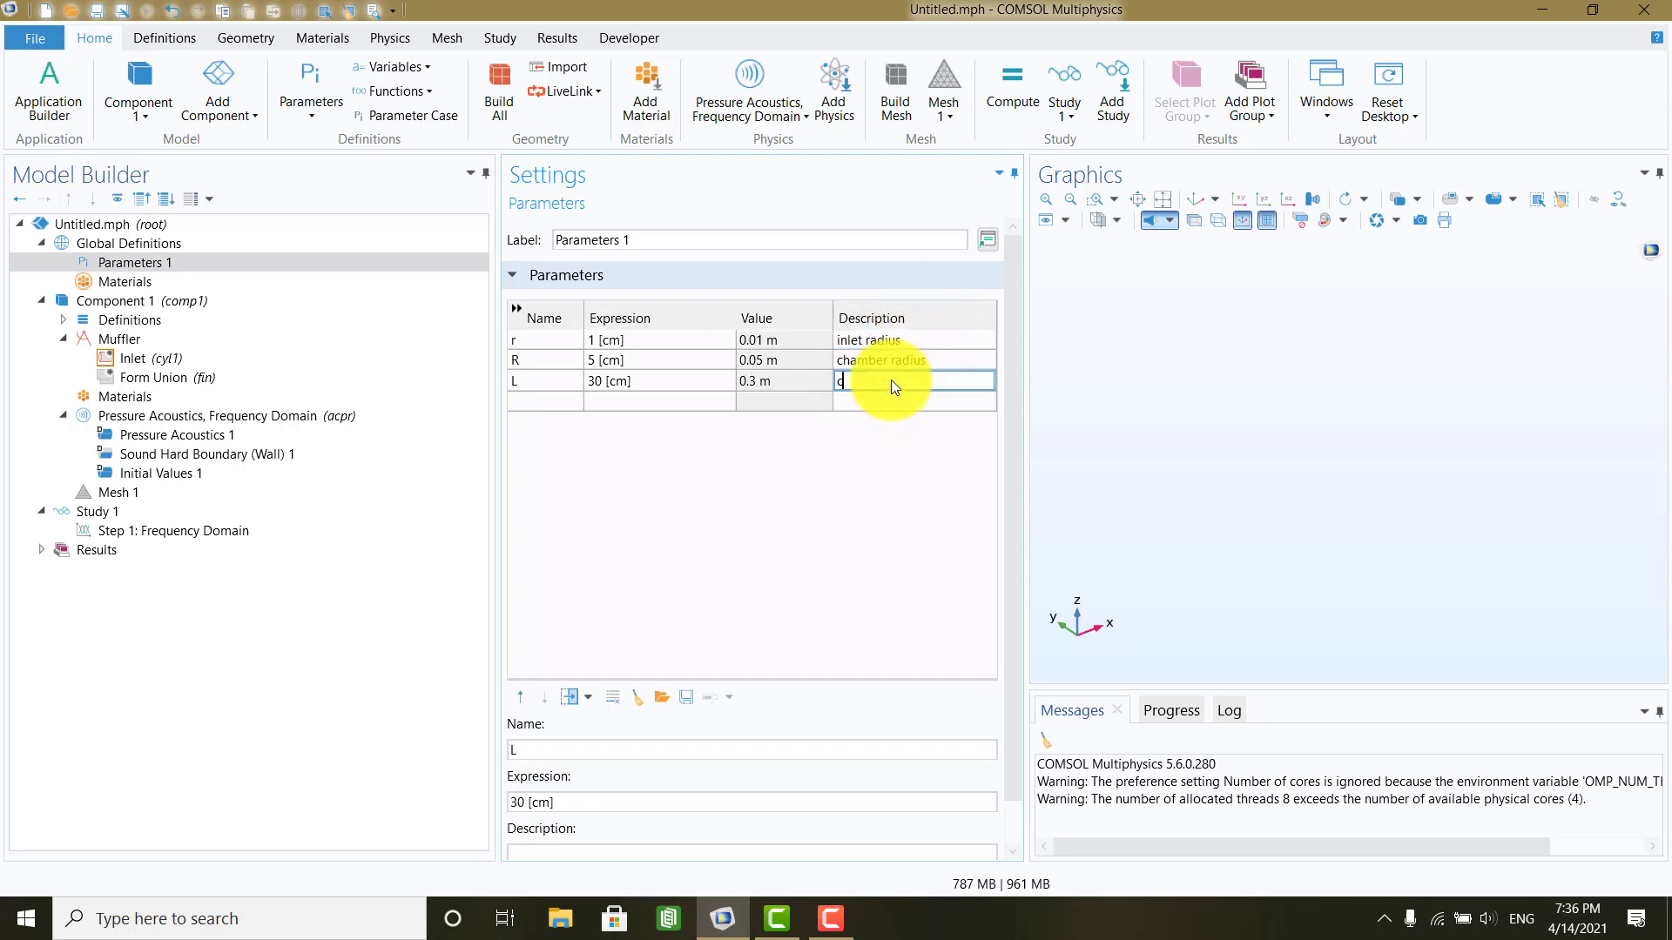
{"action": "type", "text": "hamber length"}
{"action": "left_click", "coordinate": [854, 430]}
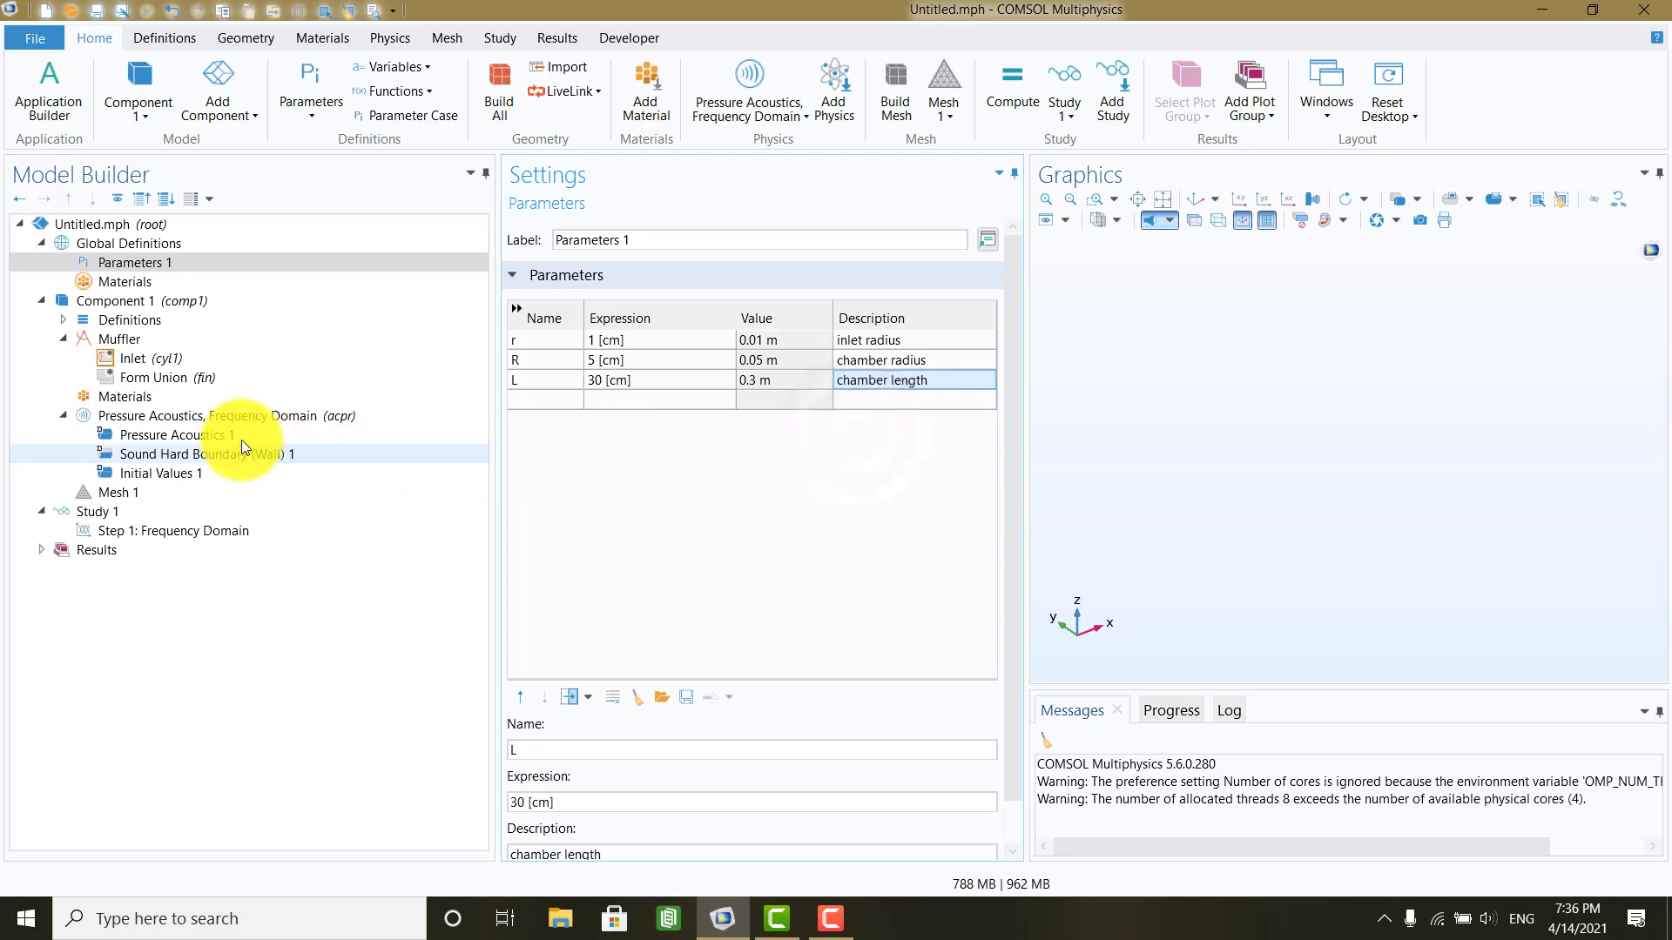
Step: Set the Inlet cylinder's radius to the parameter r and its height to 5 cm
{"action": "left_click", "coordinate": [137, 357]}
{"action": "double_click", "coordinate": [605, 408]}
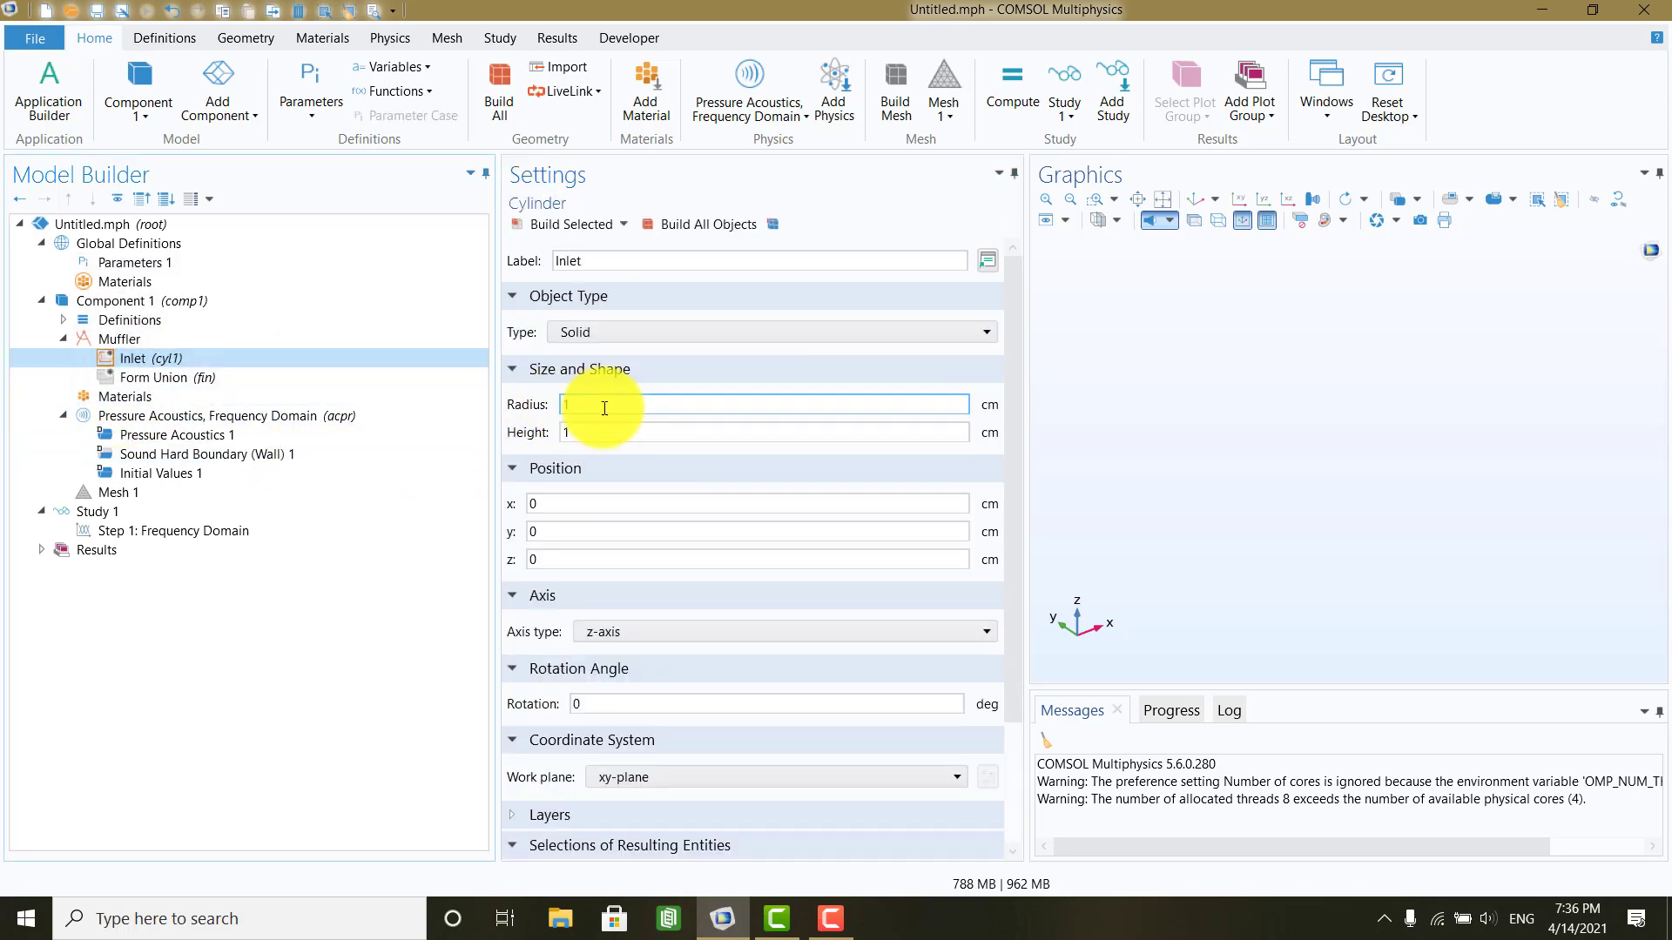
{"action": "type", "text": "r"}
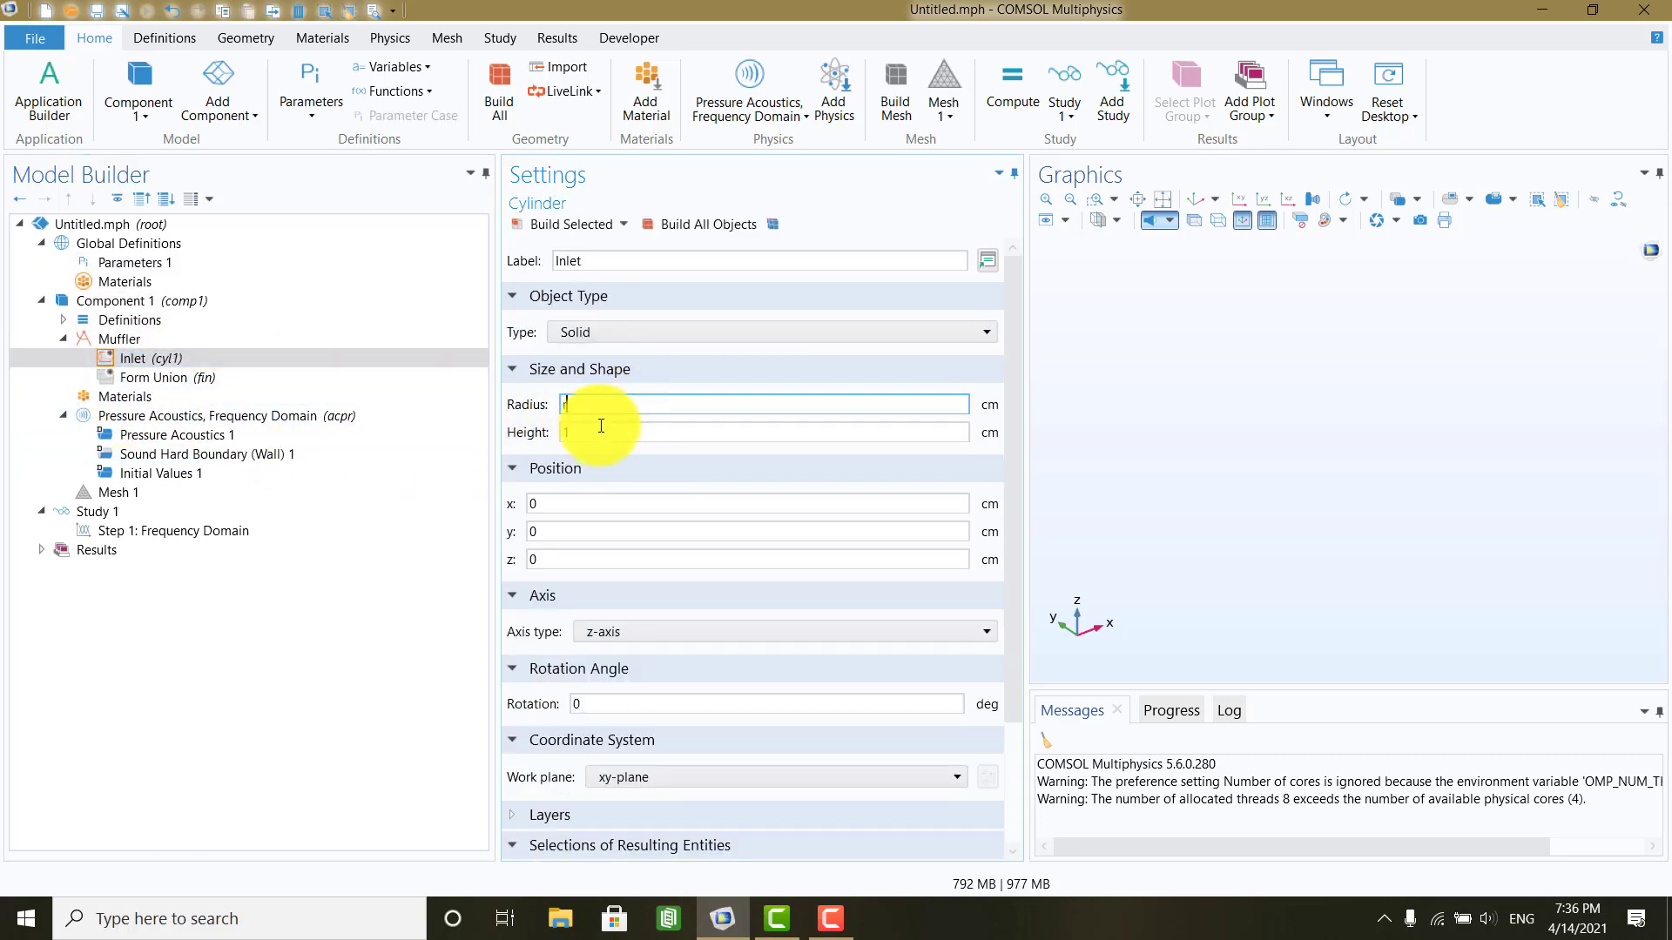
{"action": "double_click", "coordinate": [599, 432]}
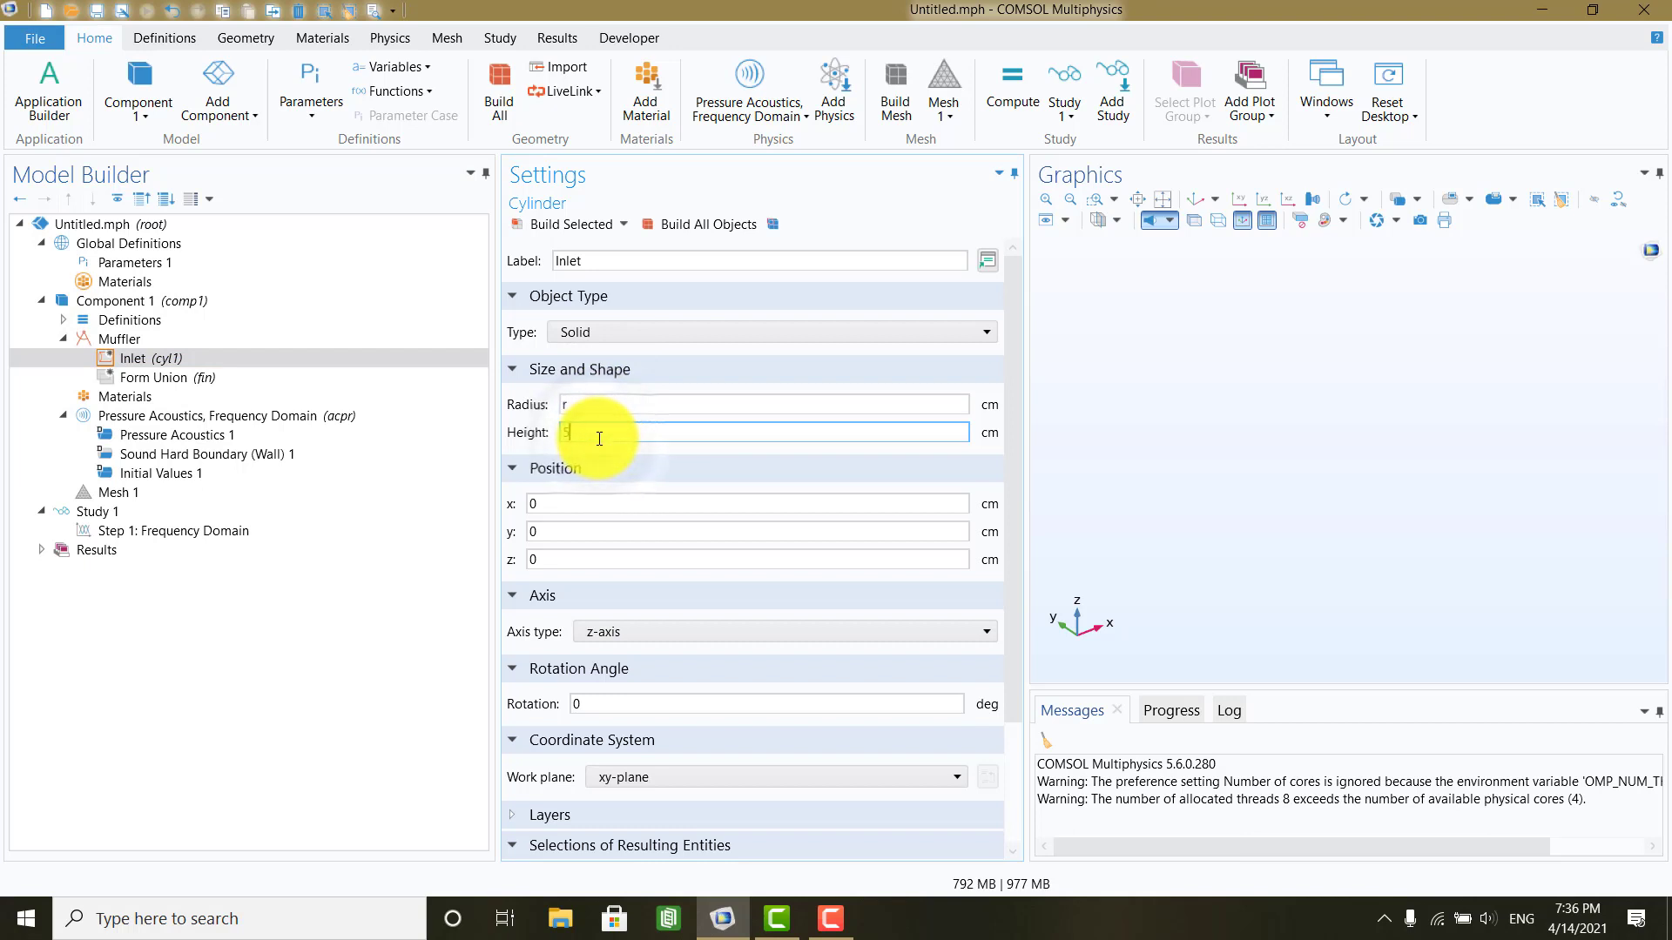
{"action": "type", "text": "5"}
Step: Align the Inlet cylinder with the x-axis and build all geometry objects
{"action": "left_click", "coordinate": [602, 631]}
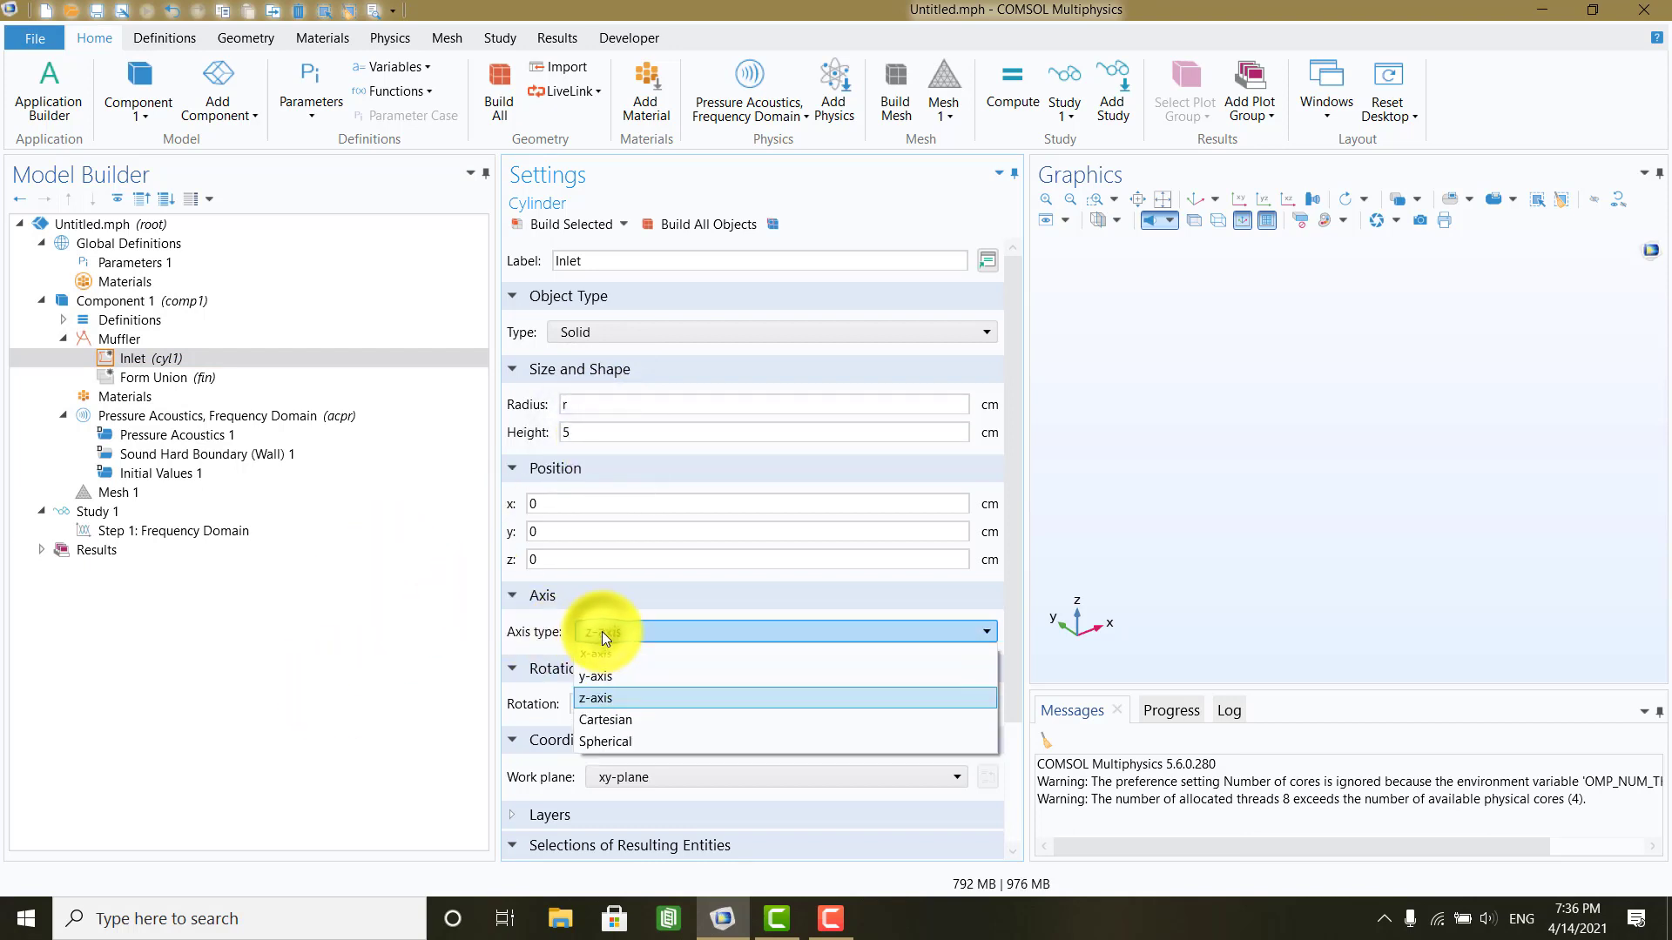
{"action": "left_click", "coordinate": [603, 653]}
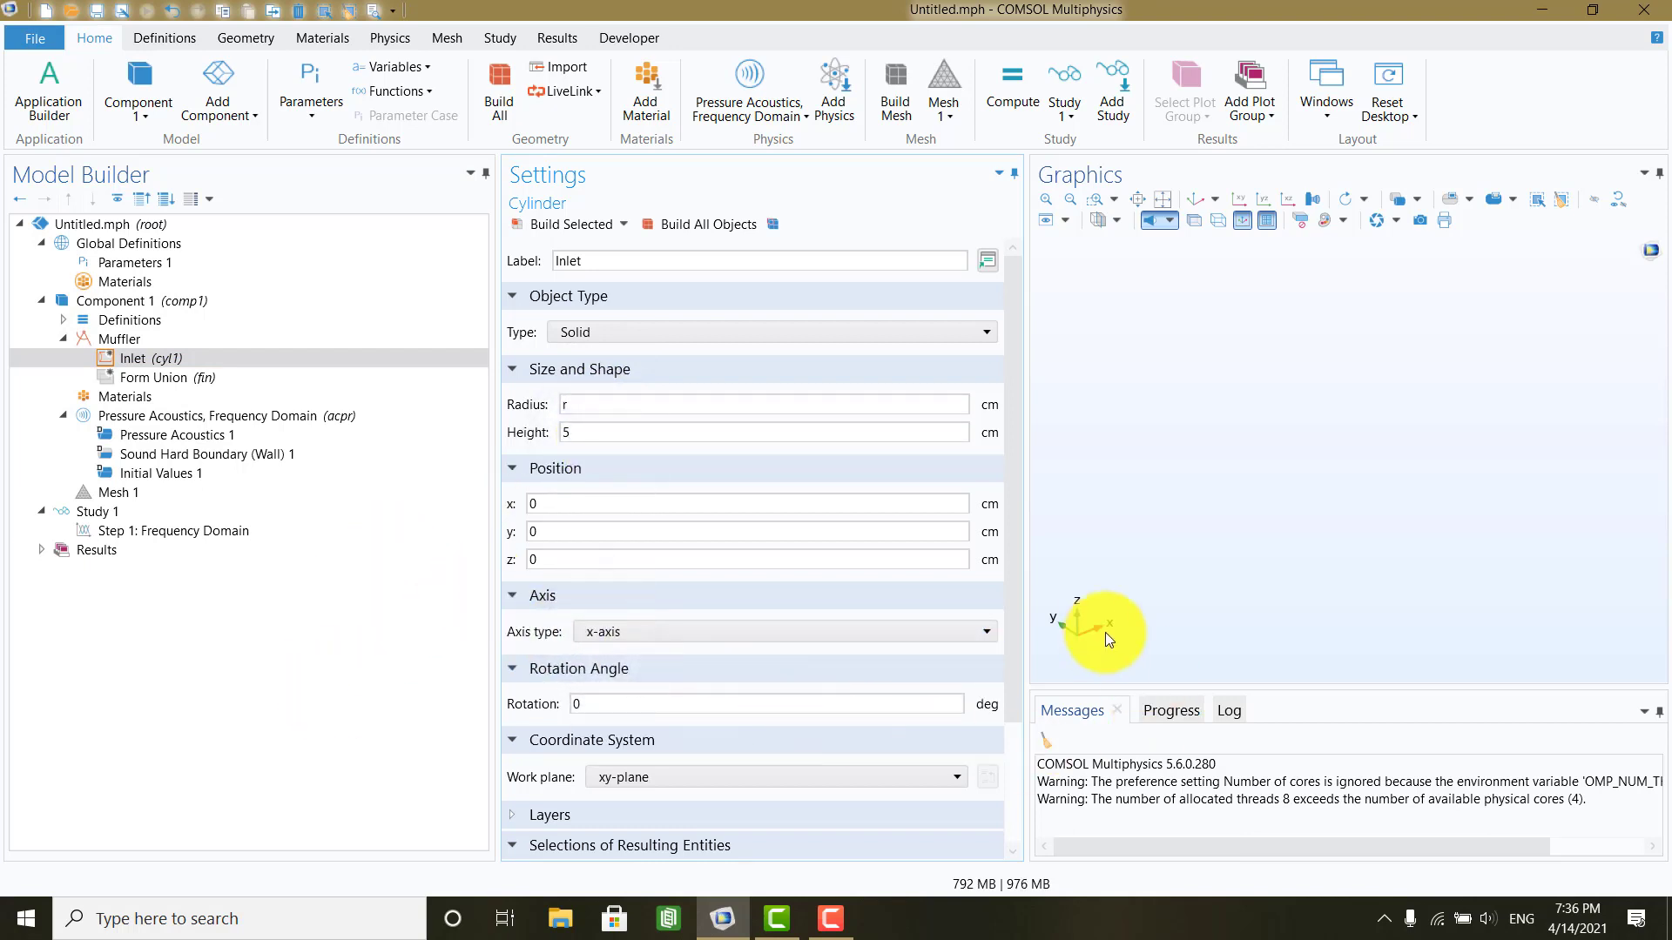
{"action": "left_click", "coordinate": [687, 231]}
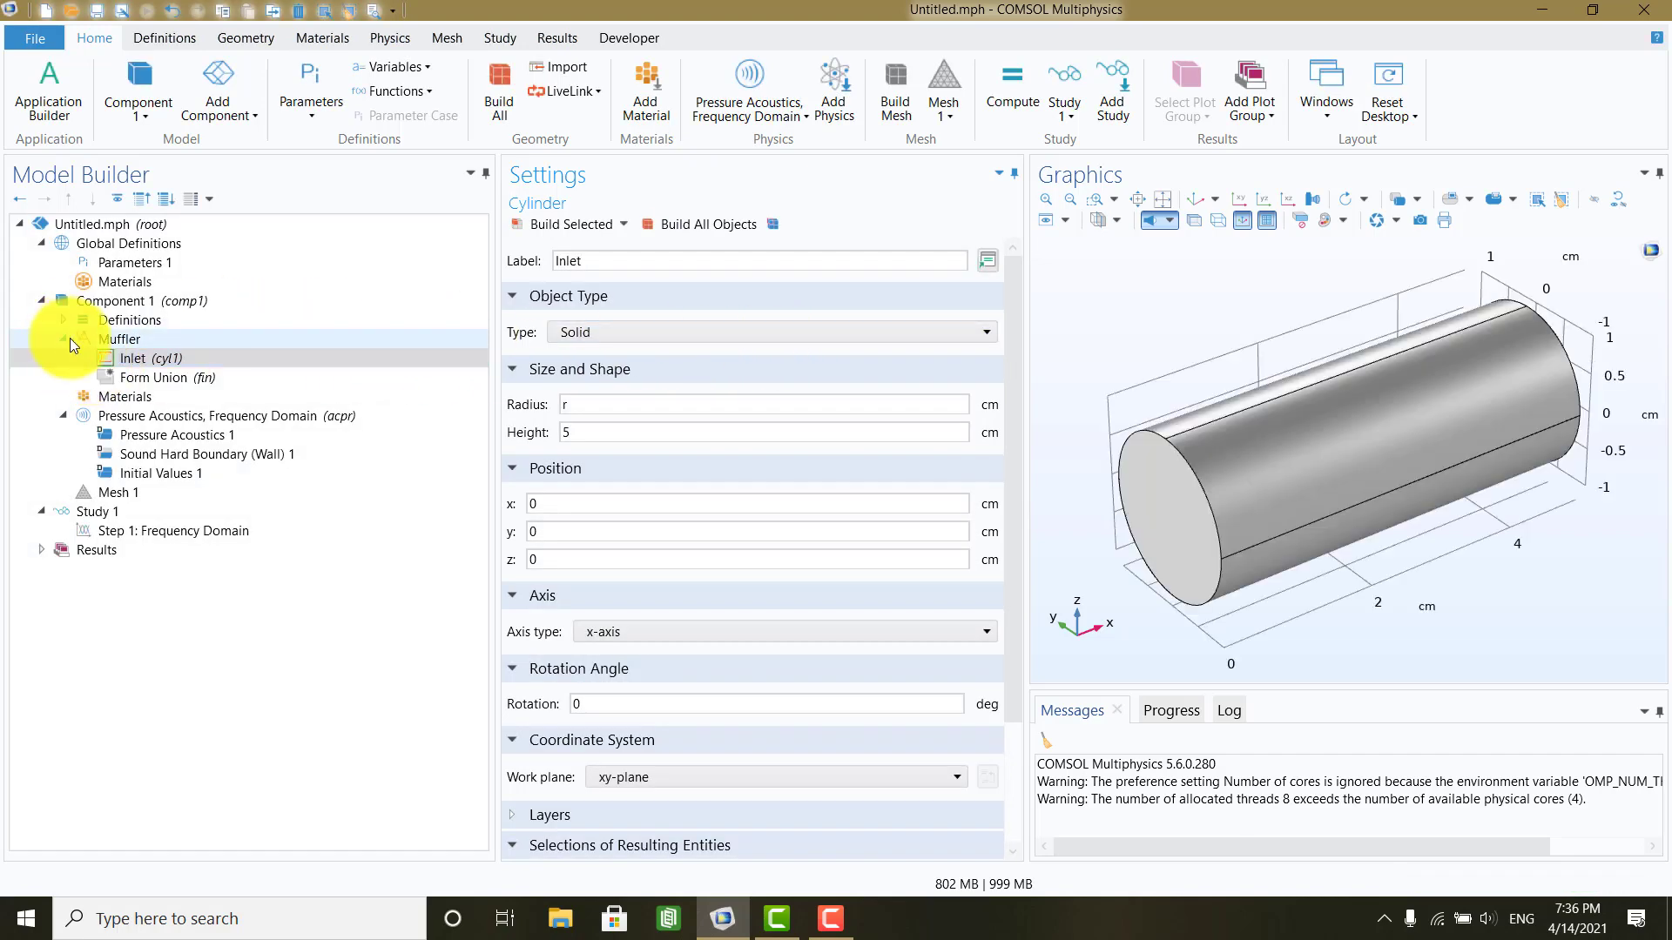
Step: Add a new cylinder labelled "Chamber" to the Muffler geometry
{"action": "left_click", "coordinate": [133, 340]}
{"action": "right_click", "coordinate": [130, 340]}
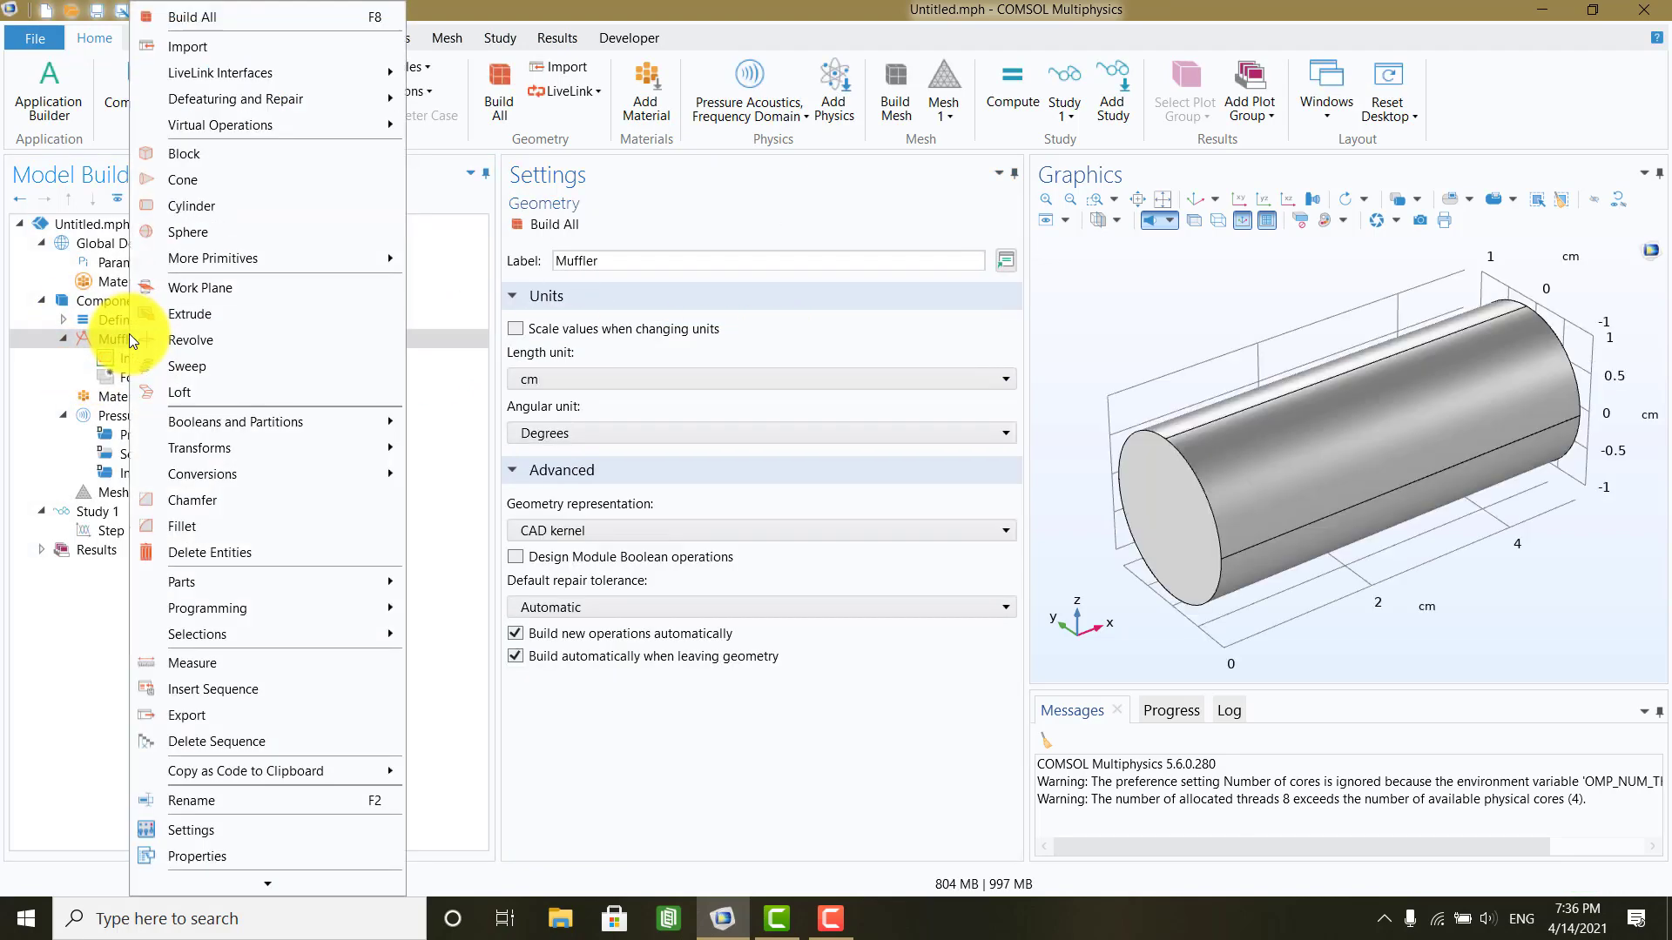
{"action": "left_click", "coordinate": [195, 197]}
{"action": "type", "text": "Cham"}
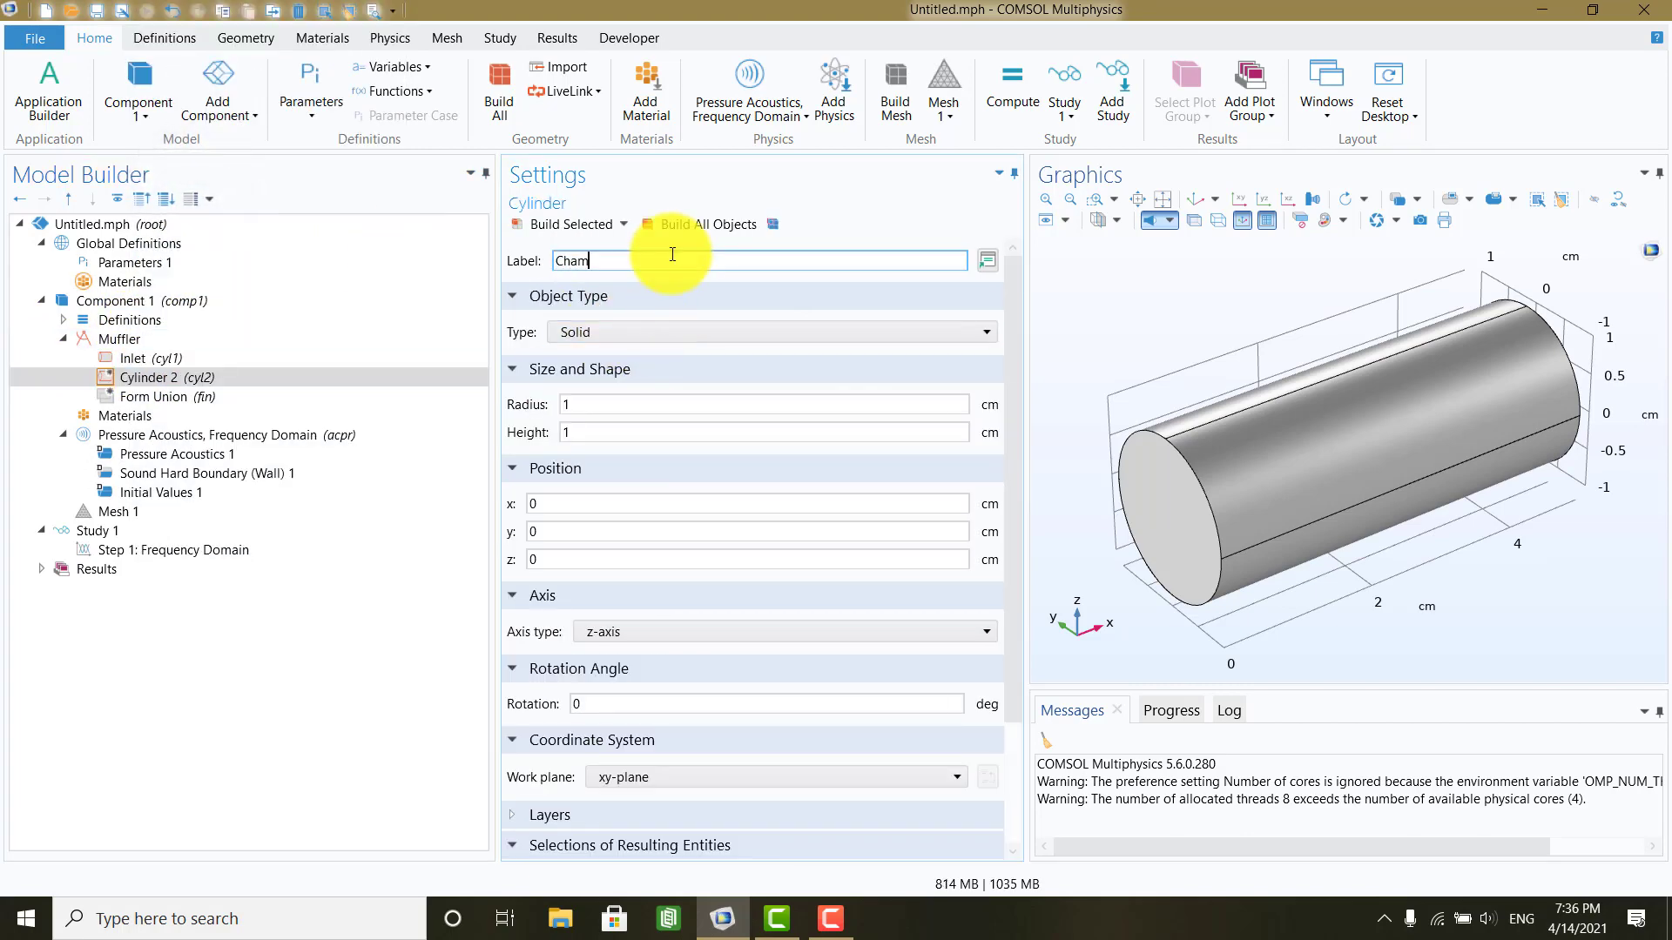
{"action": "type", "text": "ber"}
Step: Set the Chamber cylinder's radius to R and height to L, align it with the x-axis, and build all objects
{"action": "left_click", "coordinate": [639, 402]}
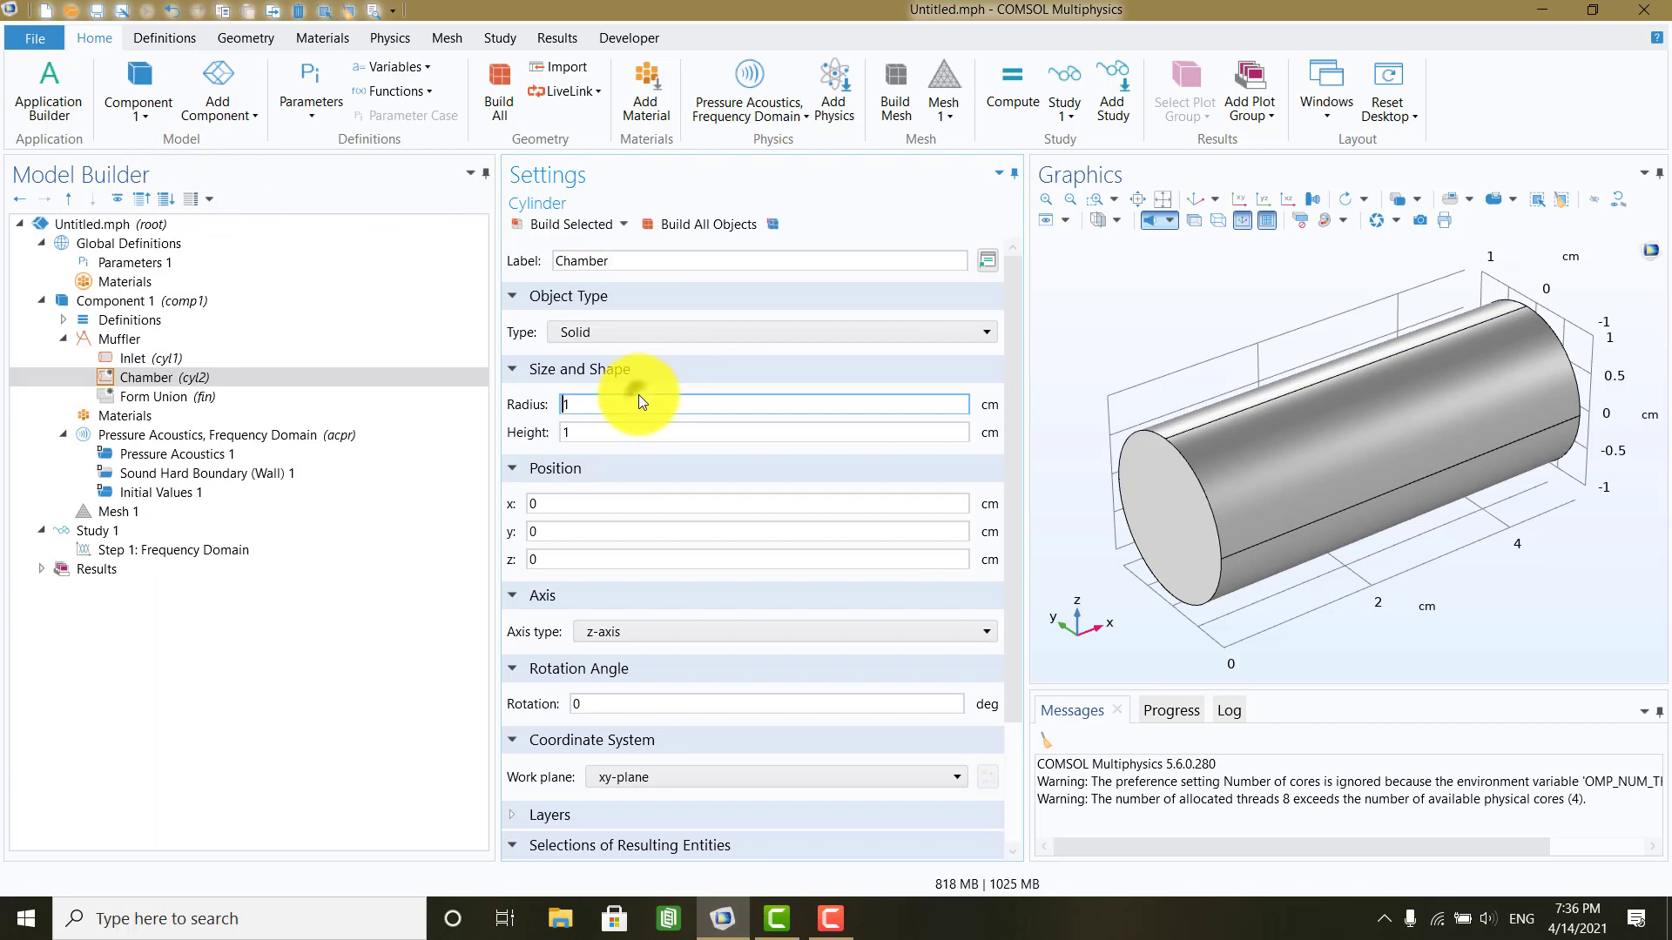
{"action": "type", "text": "R"}
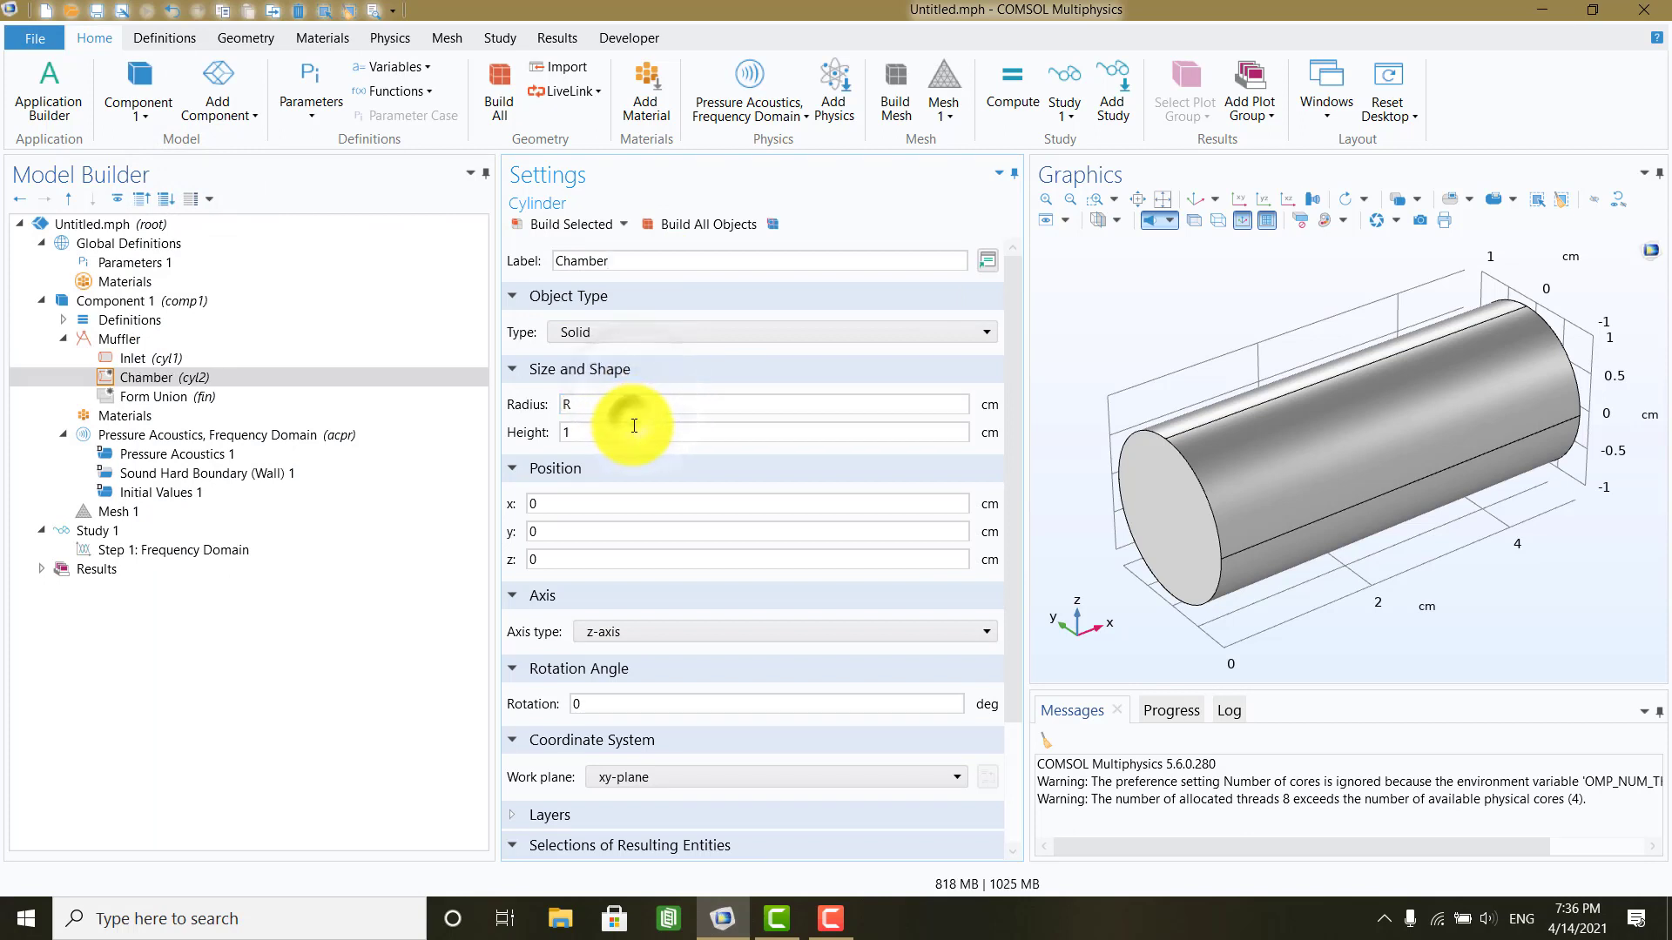
{"action": "left_click", "coordinate": [636, 429]}
{"action": "type", "text": "L"}
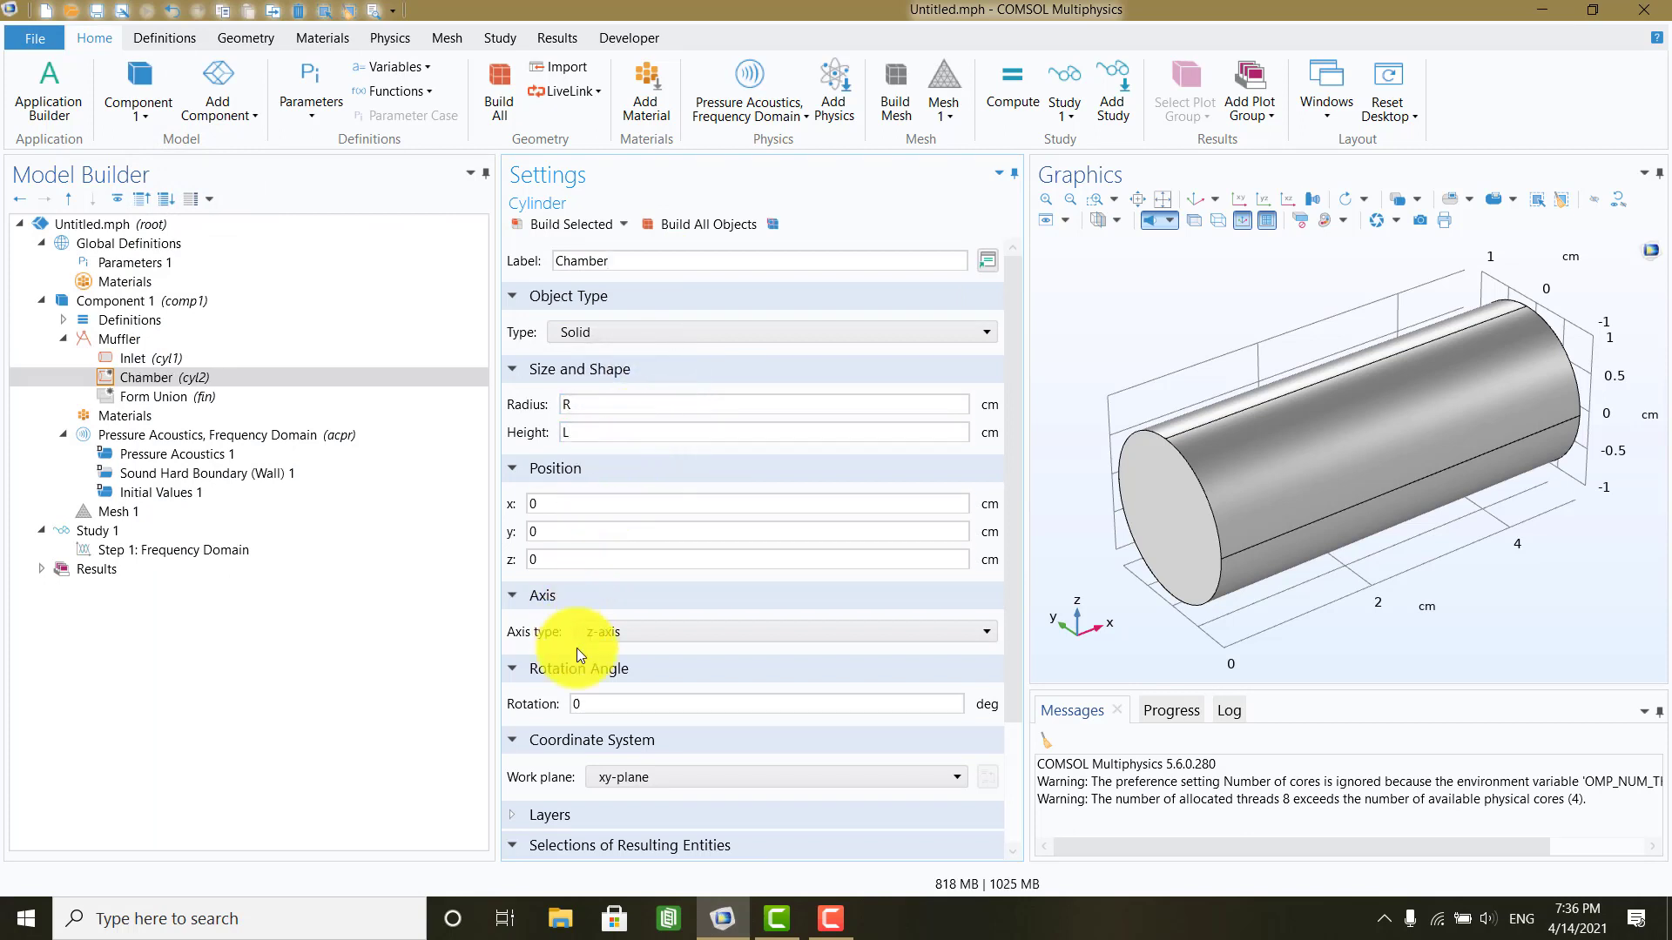
{"action": "left_click", "coordinate": [619, 631]}
{"action": "left_click", "coordinate": [615, 651]}
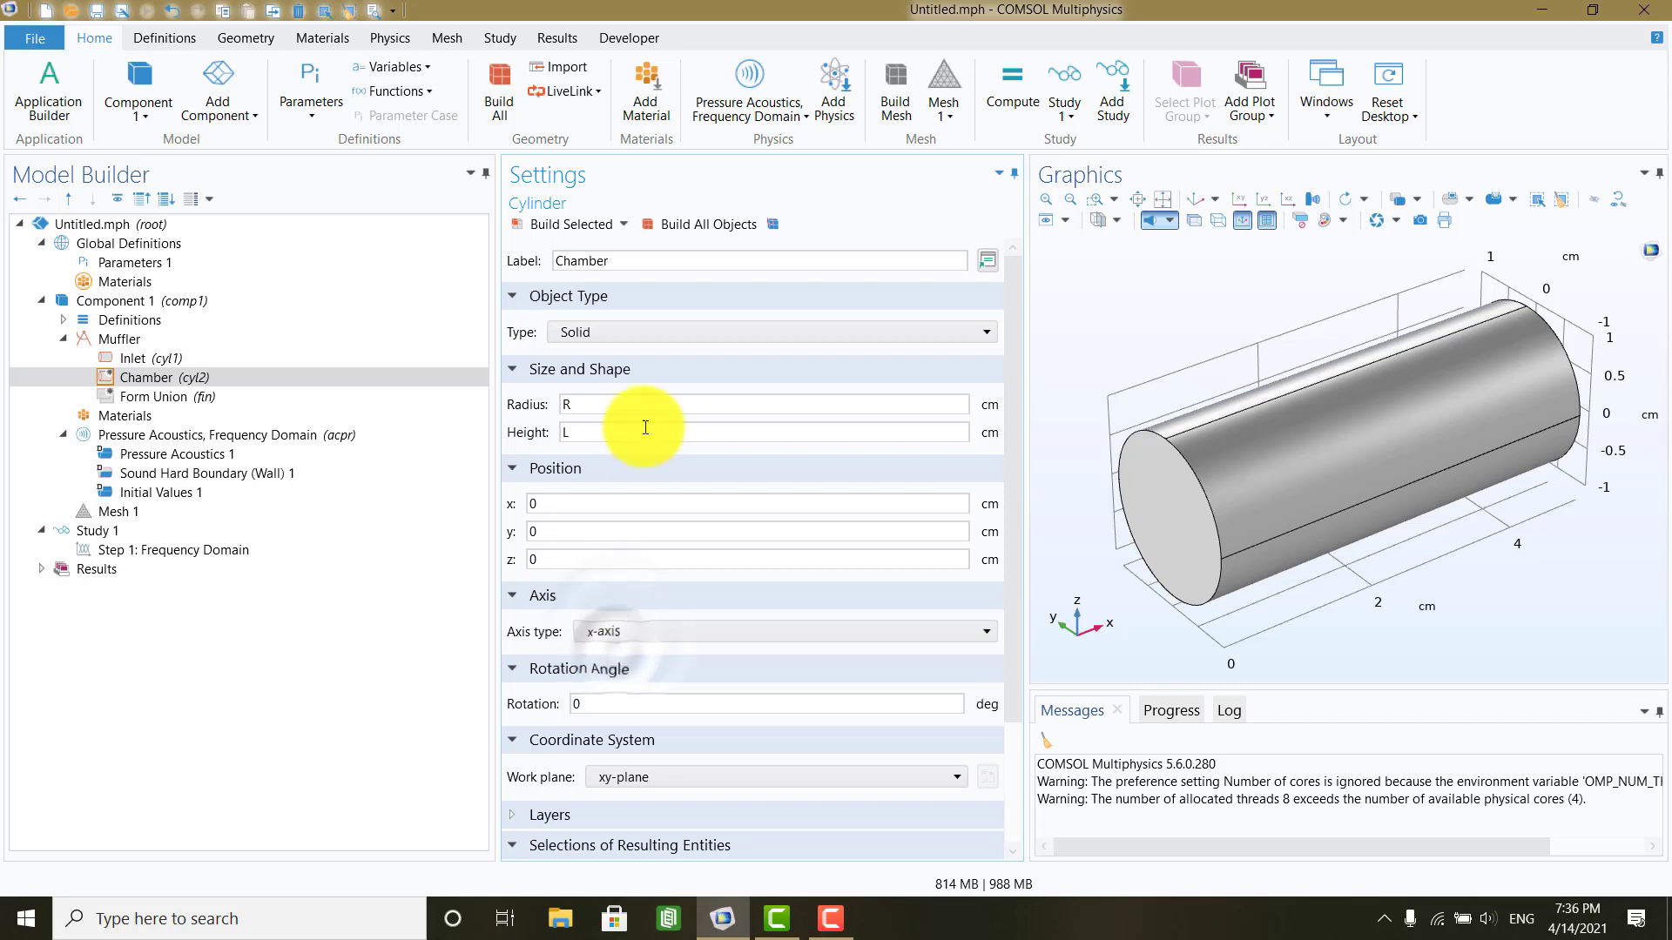
{"action": "left_click", "coordinate": [705, 224]}
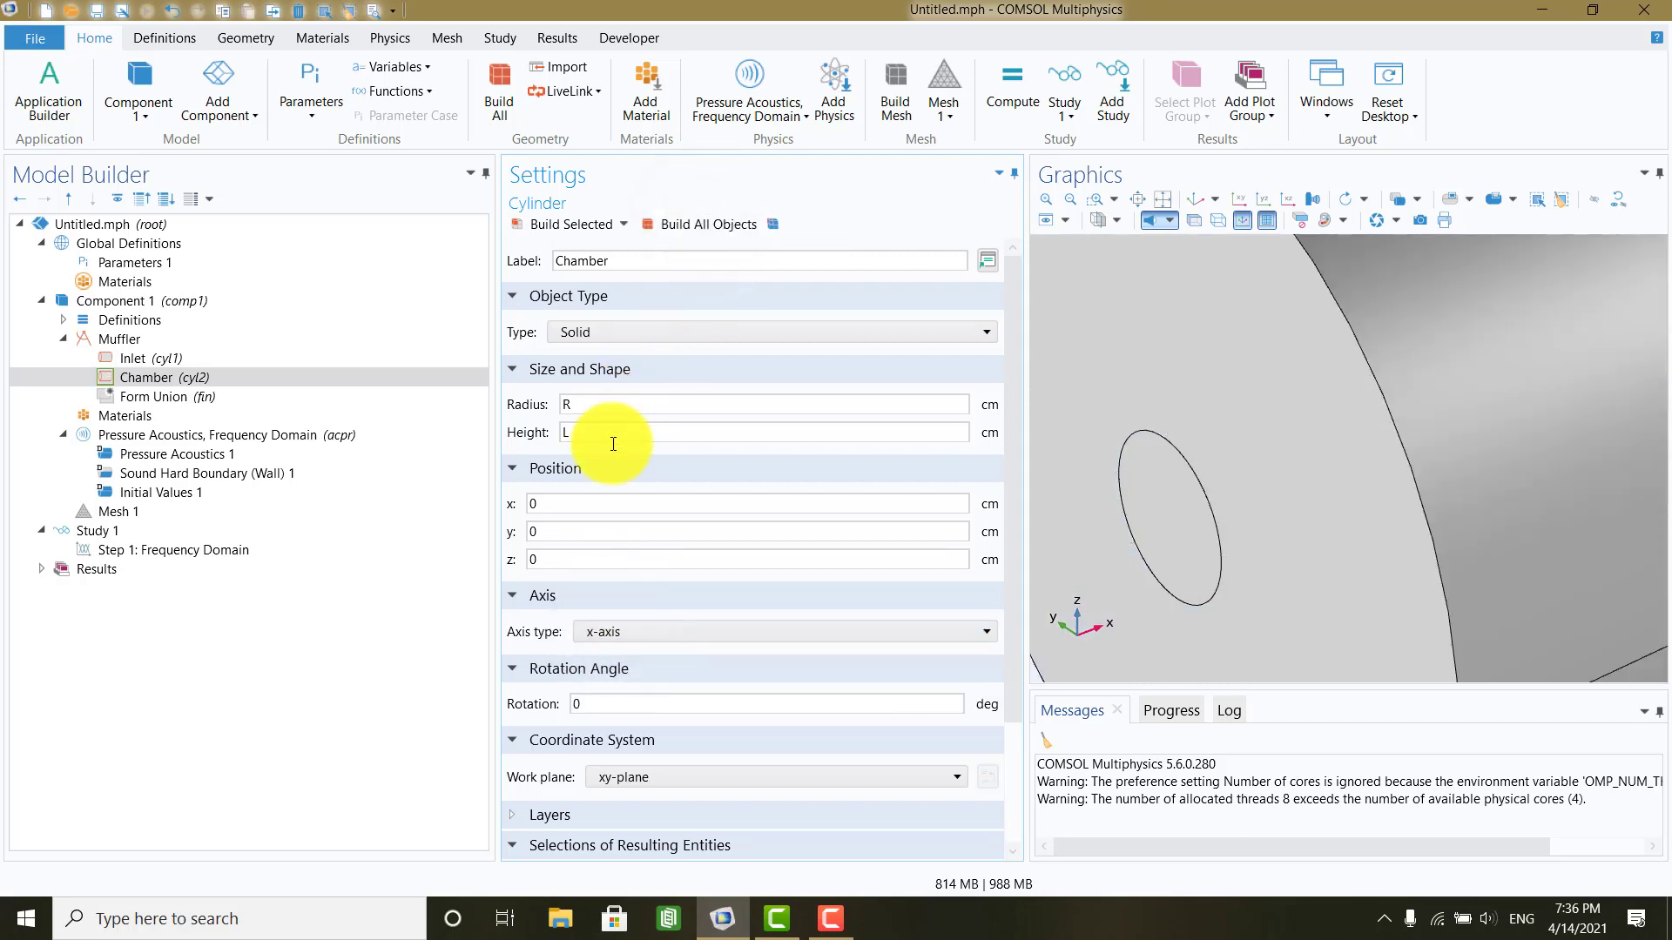
Step: Position the Chamber cylinder at x = 5 cm and rebuild all geometry objects
{"action": "left_click", "coordinate": [573, 505]}
{"action": "type", "text": "5"}
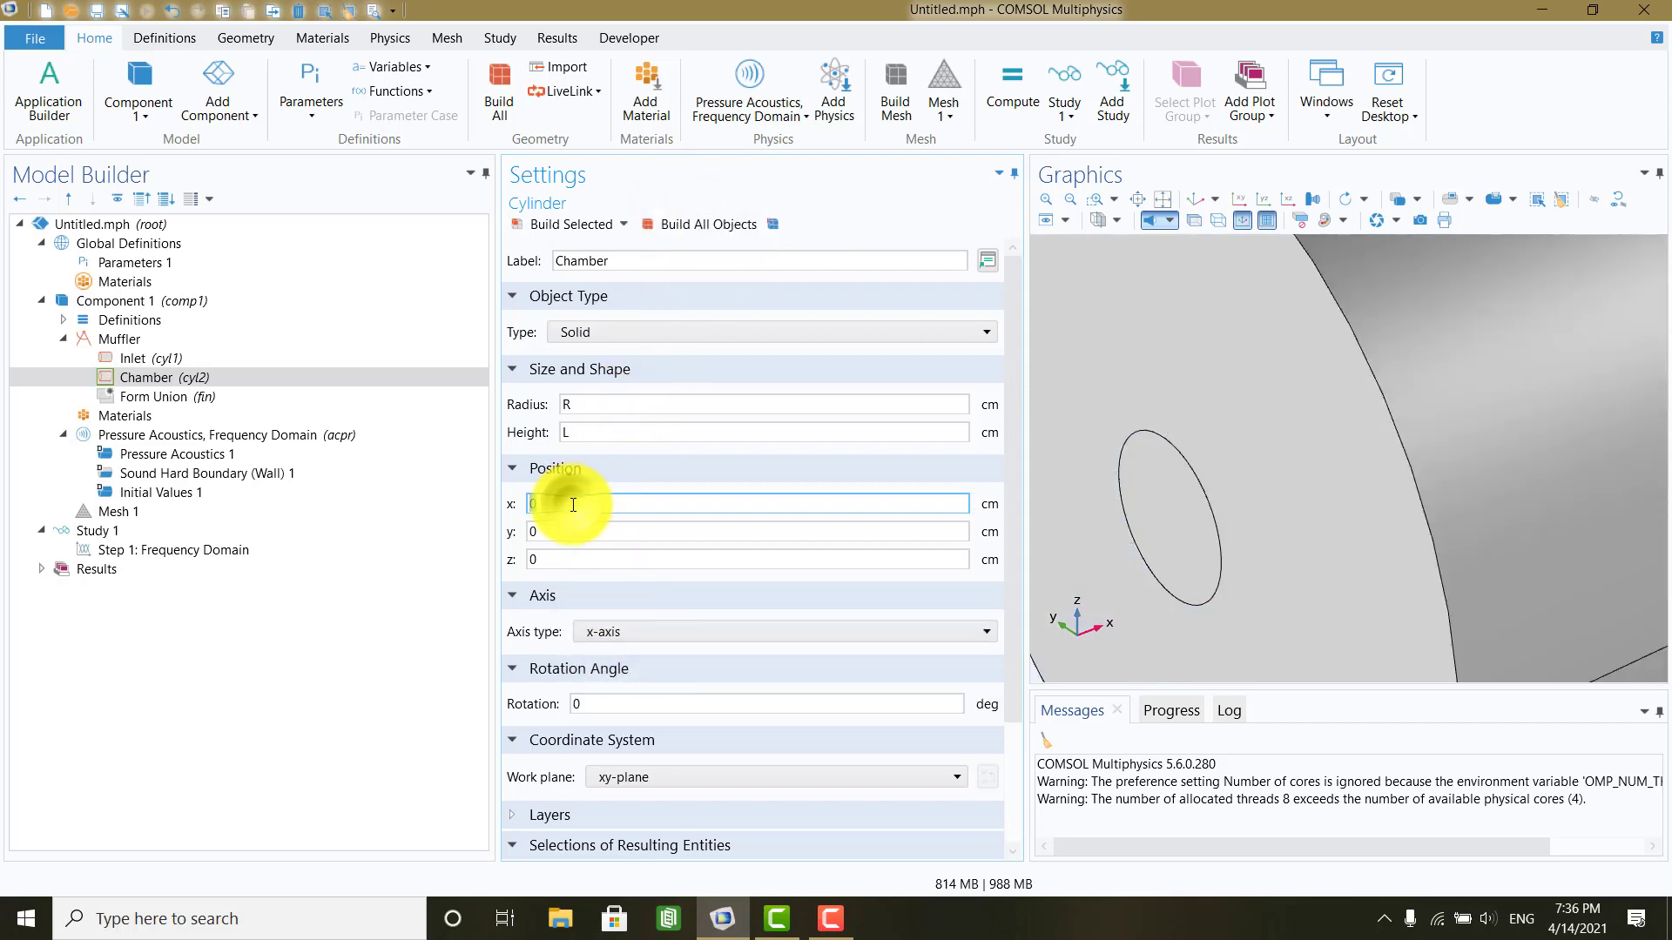
{"action": "left_click", "coordinate": [735, 227]}
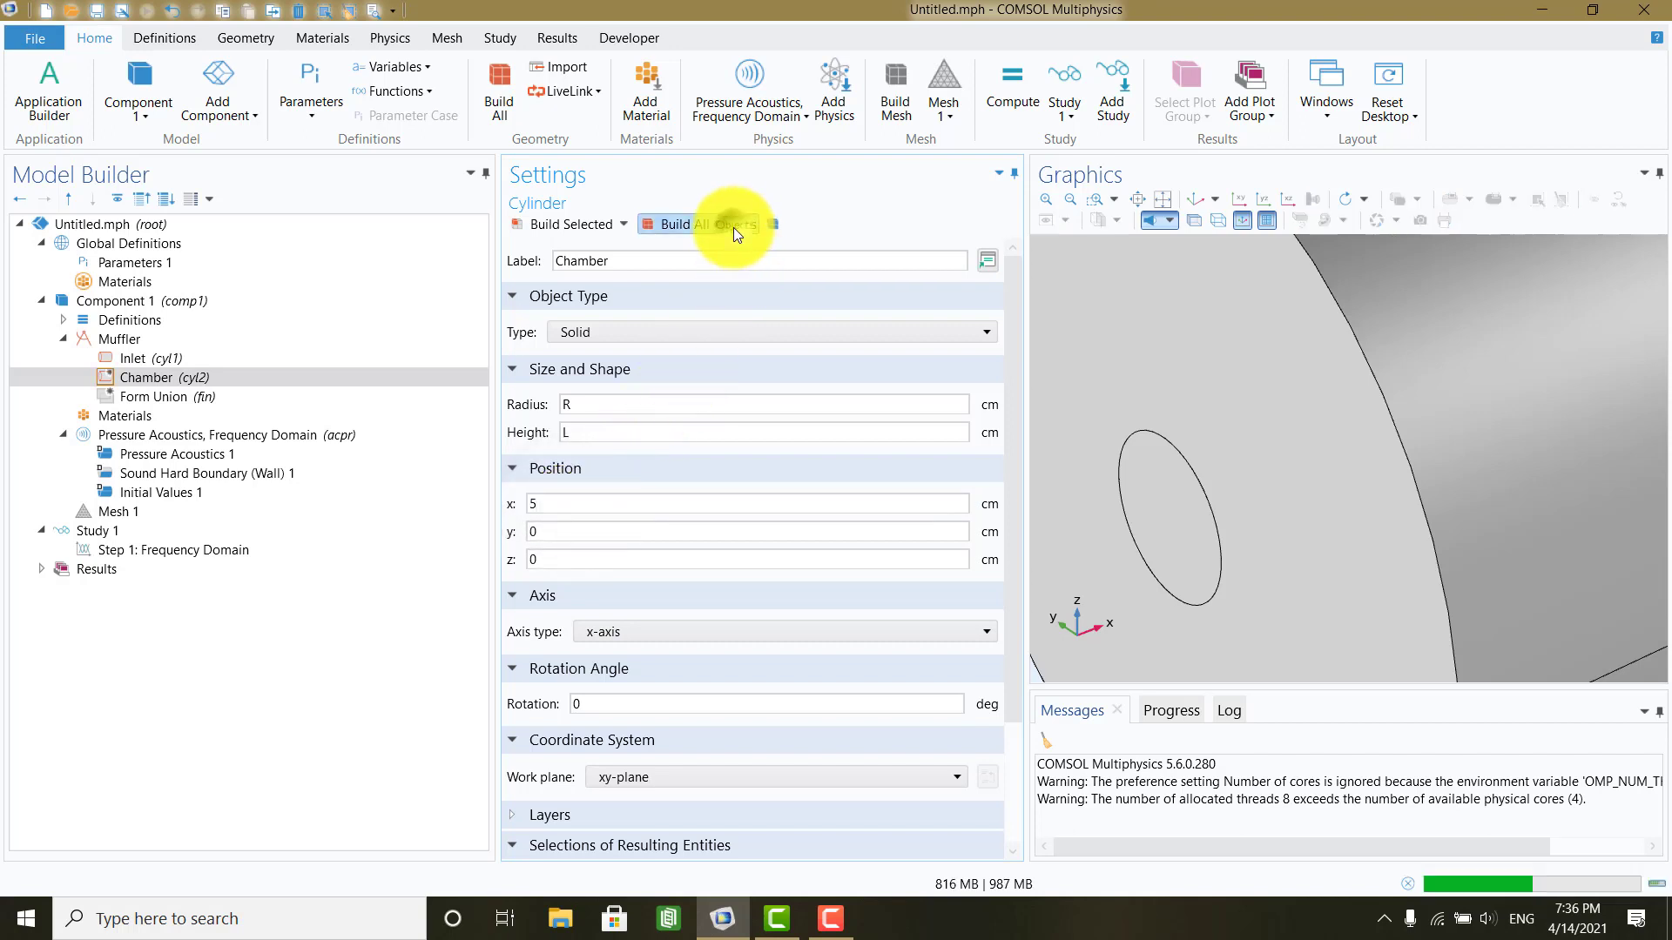
{"action": "left_click", "coordinate": [1158, 197]}
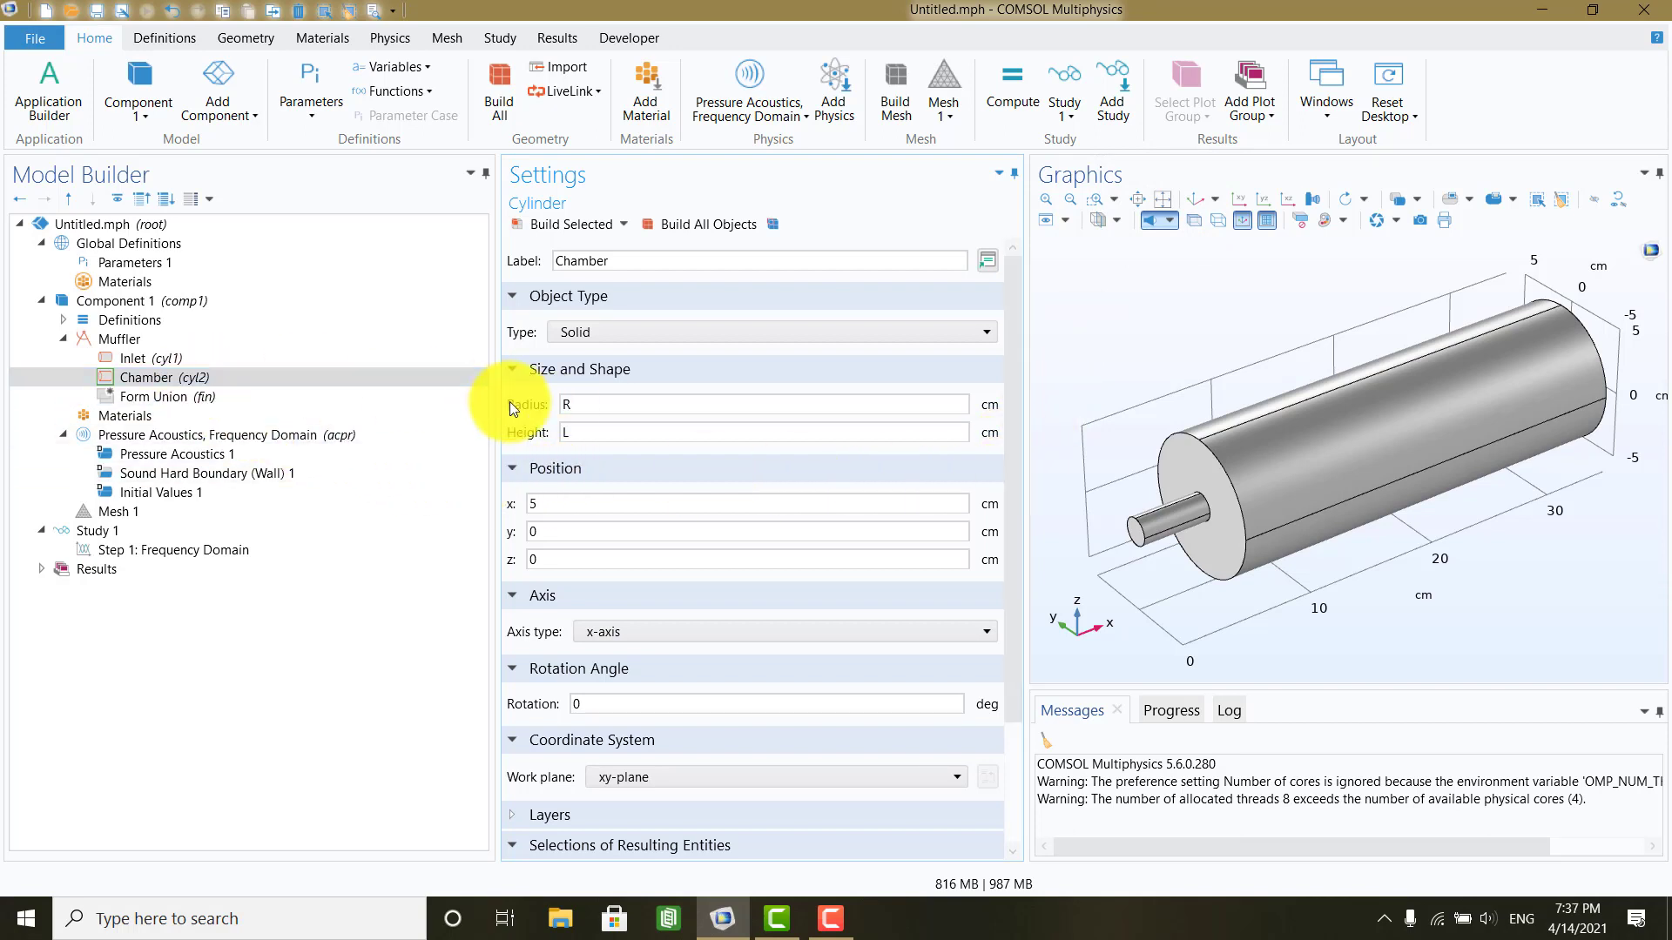
Step: Add a cylinder labelled "Outlet" to the Muffler geometry with radius r and height 5 cm
{"action": "right_click", "coordinate": [124, 342]}
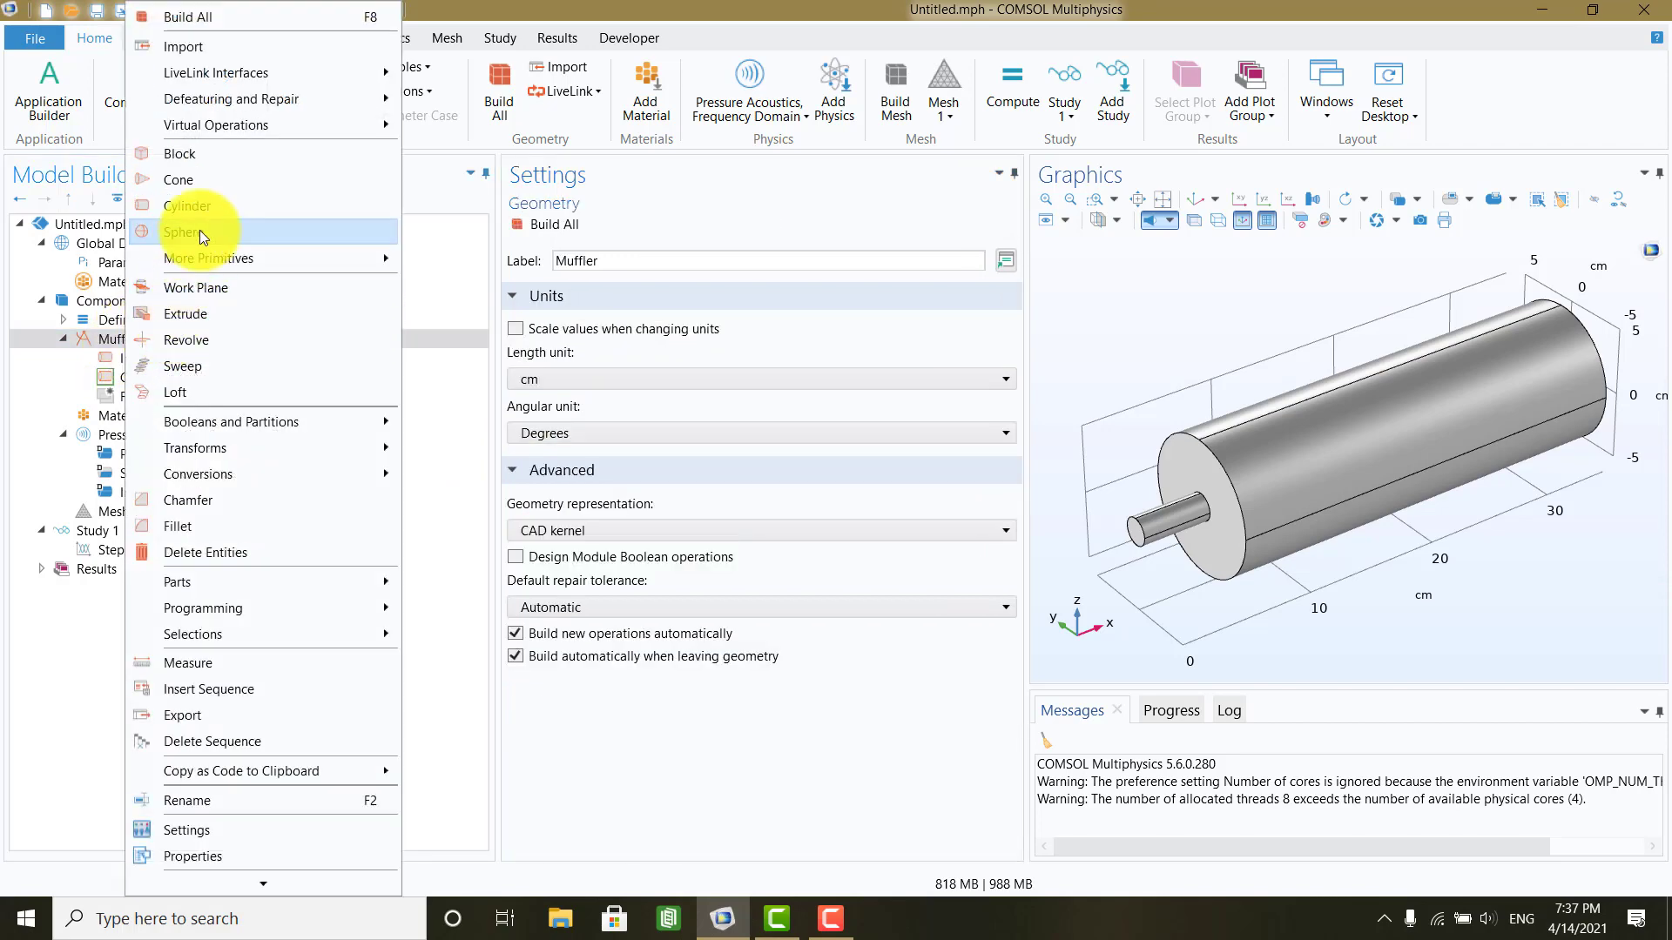
{"action": "left_click", "coordinate": [206, 207]}
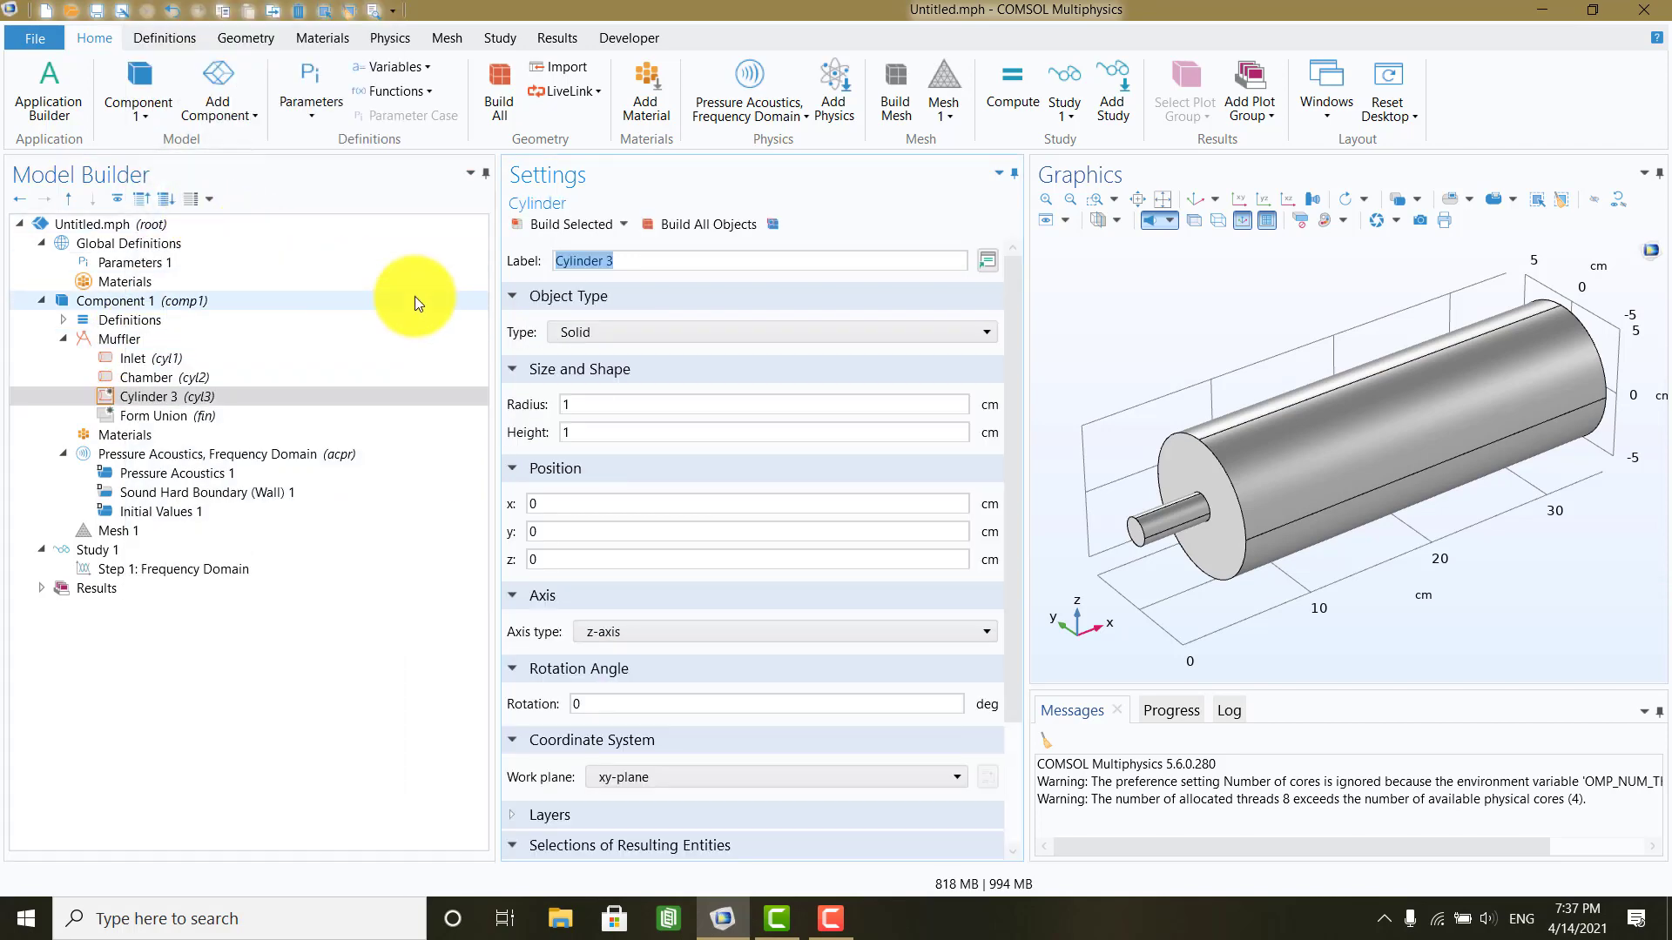
{"action": "type", "text": "Outlet"}
{"action": "double_click", "coordinate": [598, 405]}
{"action": "type", "text": "r"}
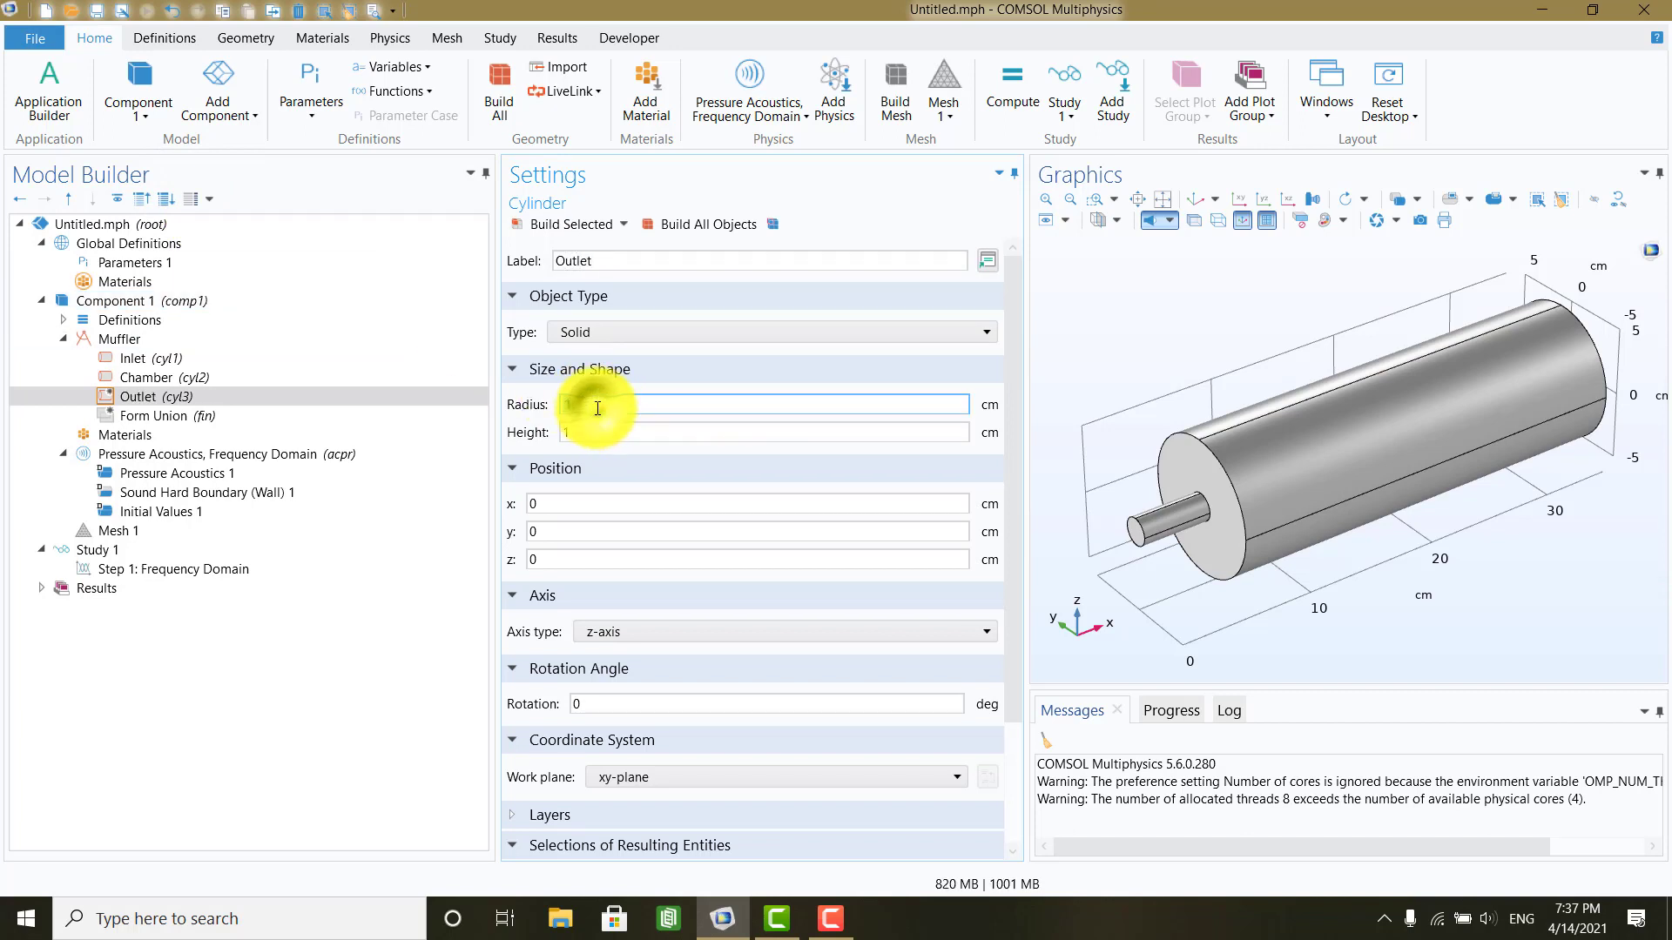
{"action": "left_click", "coordinate": [596, 433]}
{"action": "type", "text": "5"}
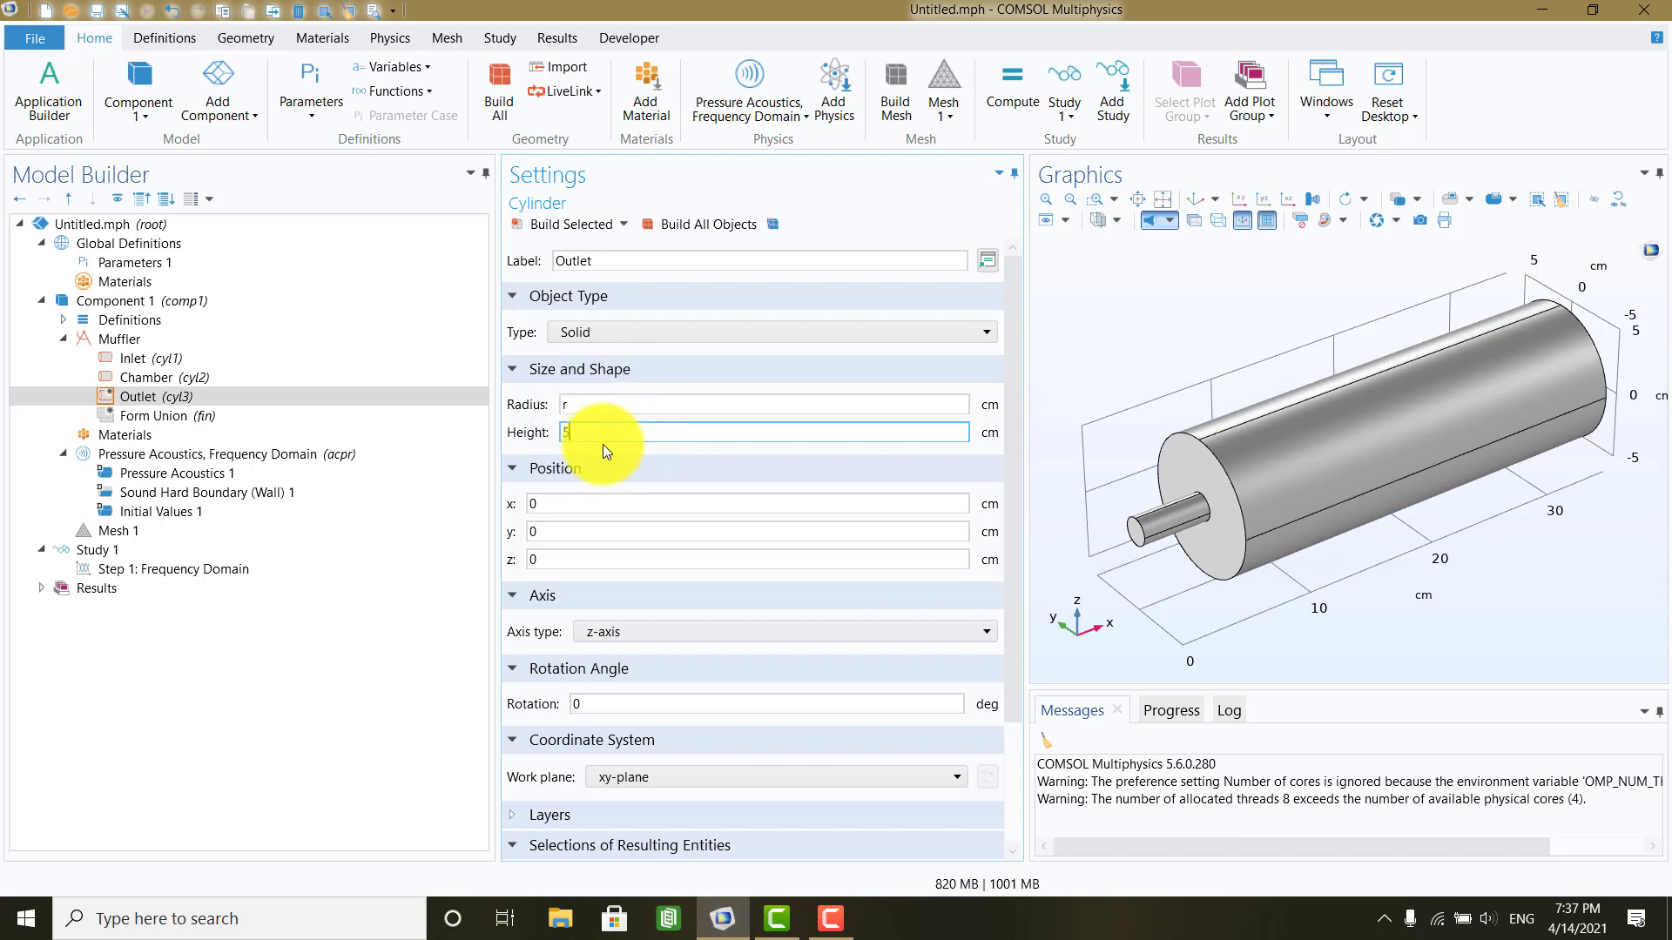
Step: Position the Outlet cylinder at x = 35 cm, align it with the x-axis, and build all objects
{"action": "double_click", "coordinate": [561, 507]}
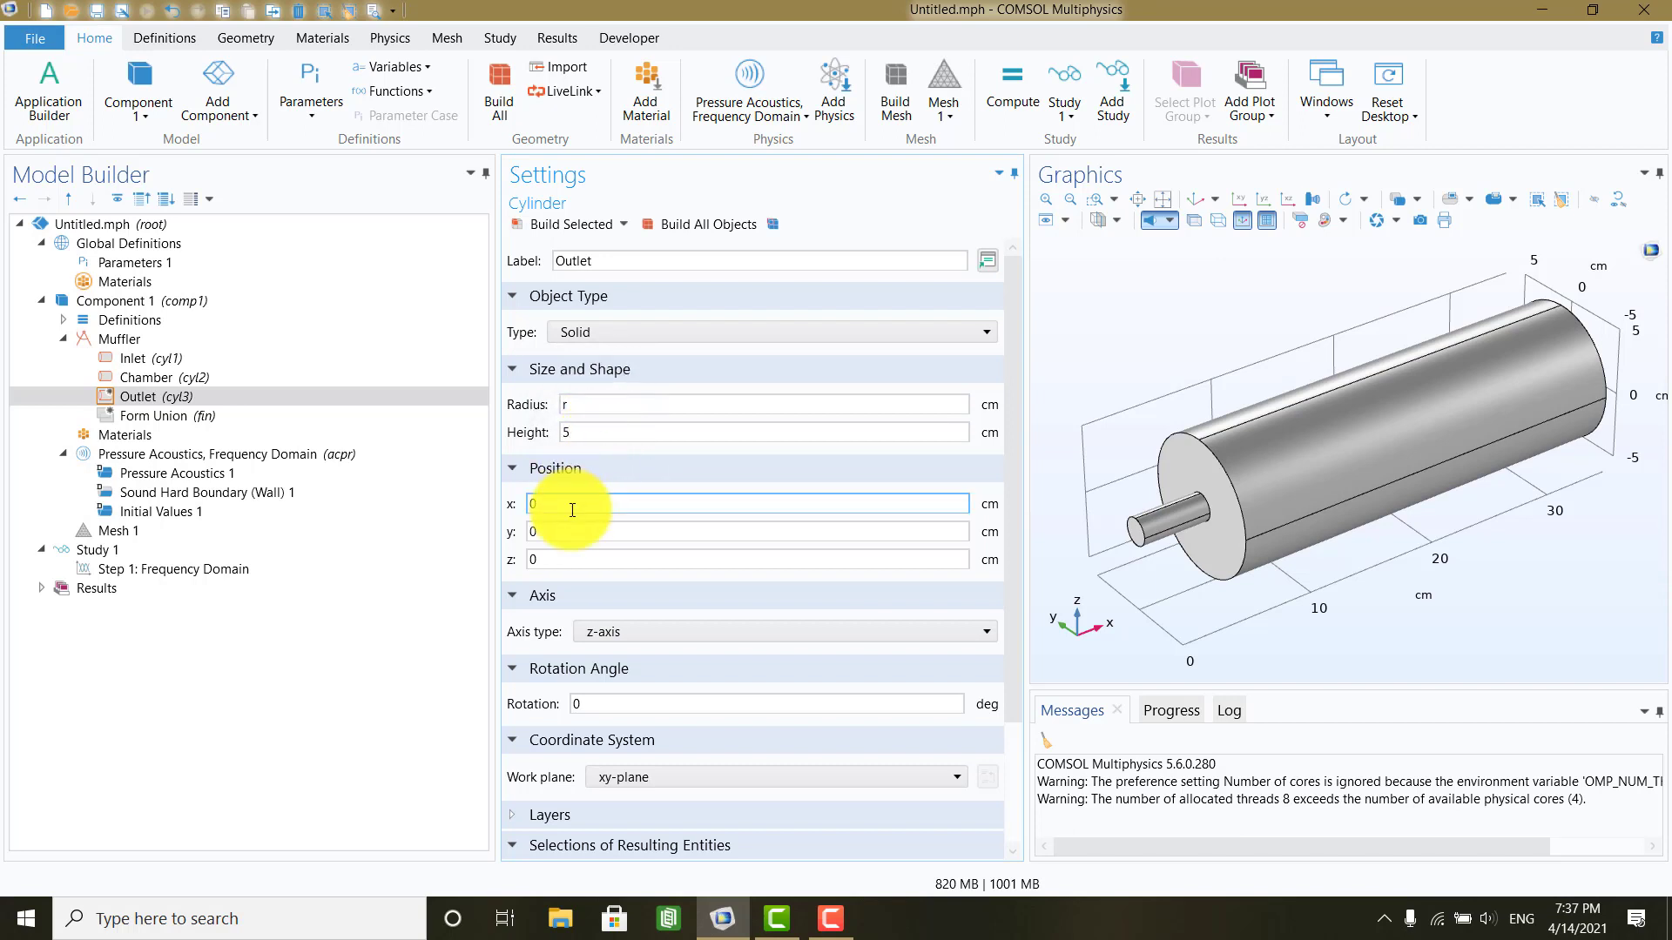
{"action": "type", "text": "35"}
{"action": "left_click", "coordinate": [682, 226]}
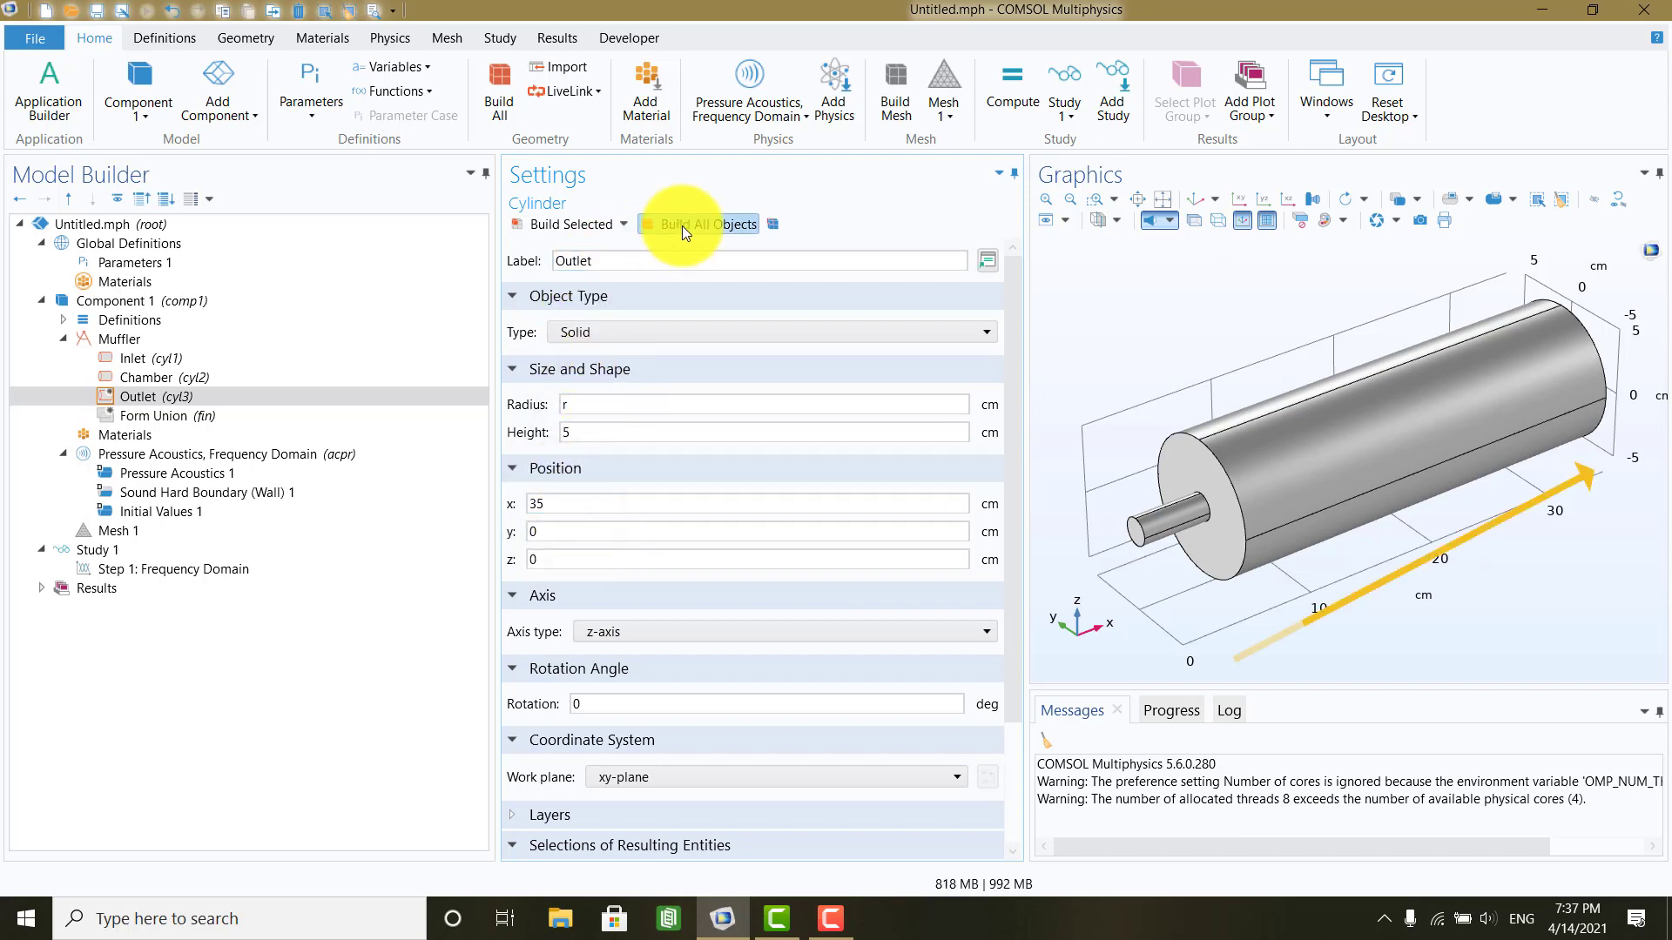
{"action": "left_click", "coordinate": [647, 630]}
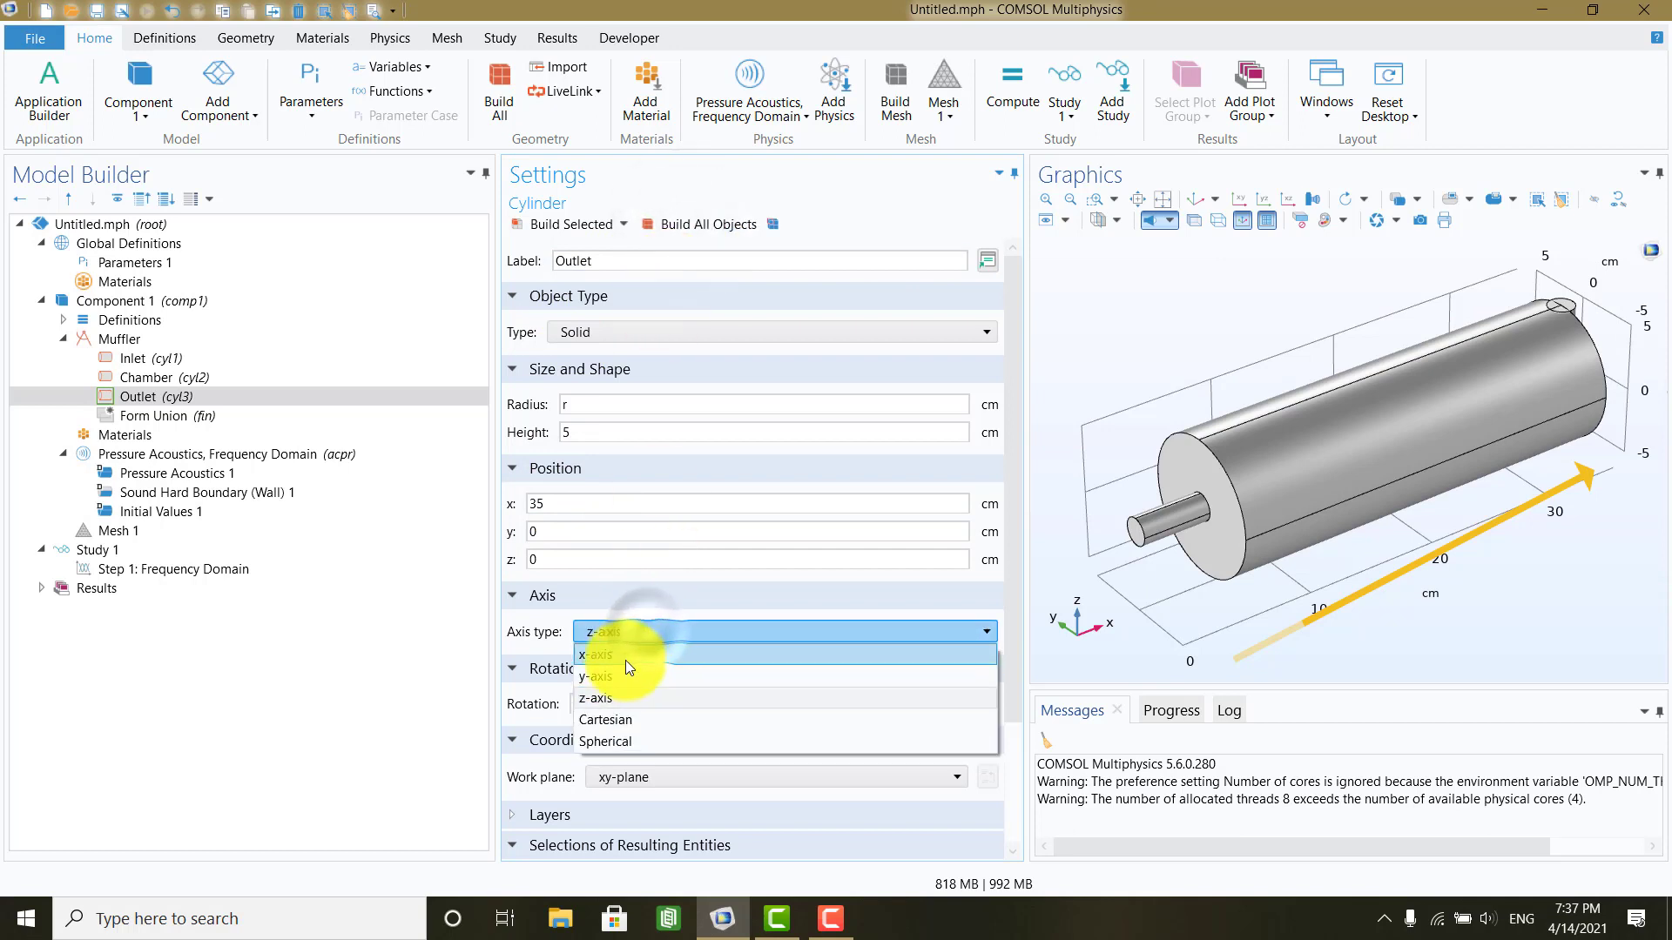
{"action": "left_click", "coordinate": [625, 660]}
{"action": "left_click", "coordinate": [701, 225]}
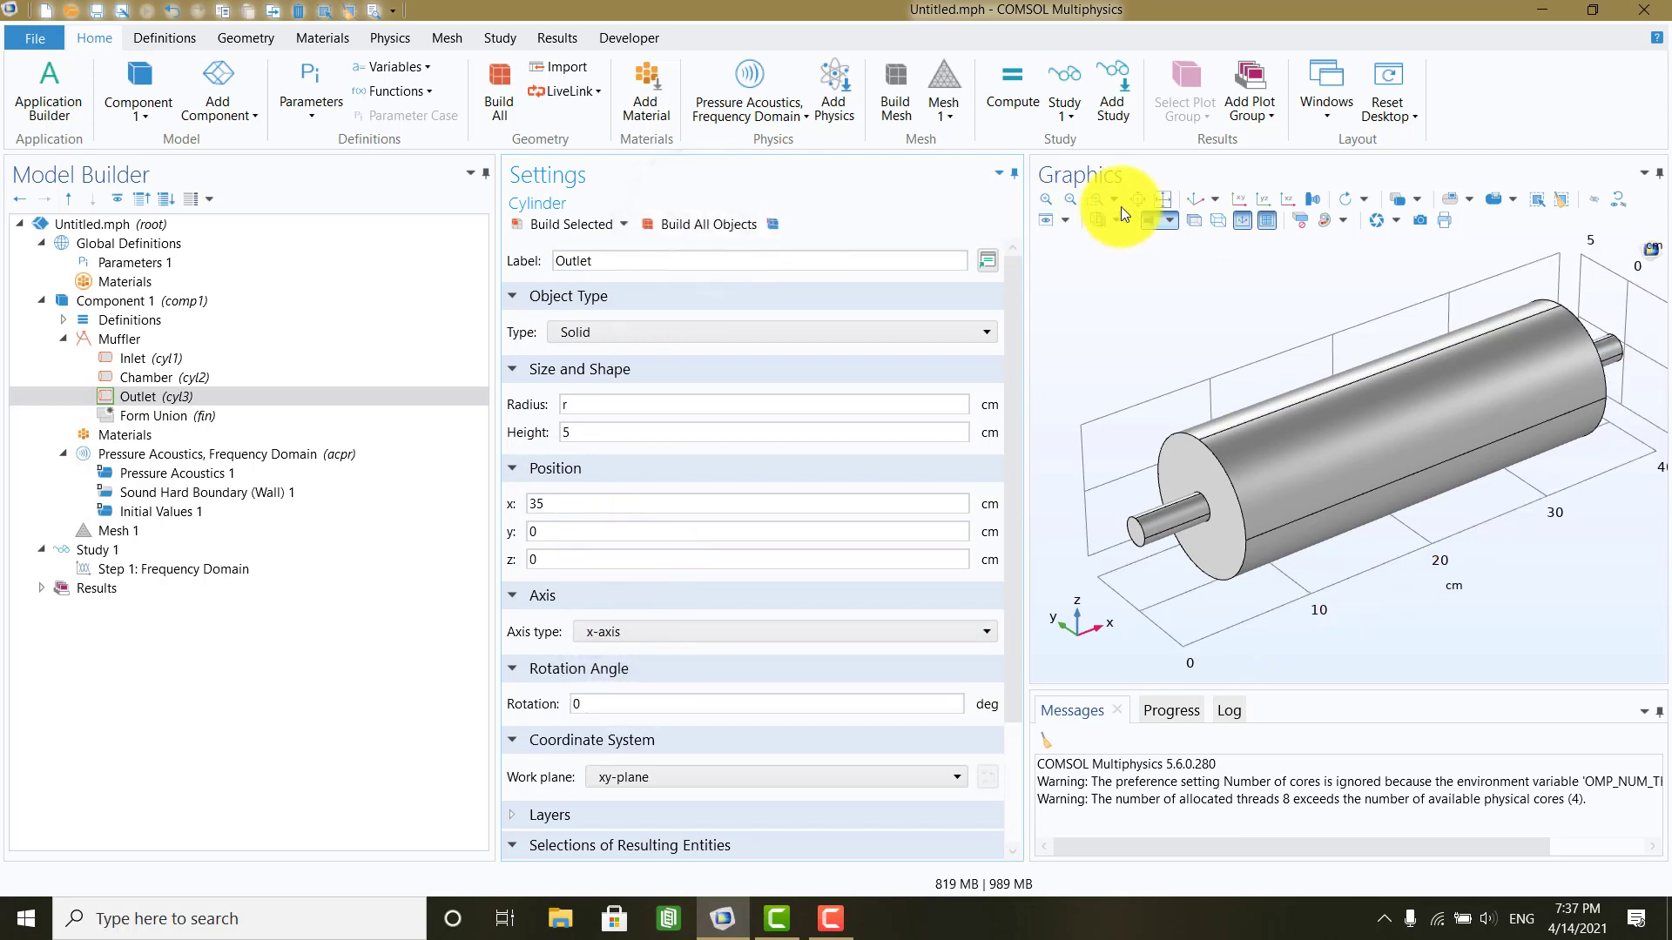
{"action": "left_click", "coordinate": [1163, 202]}
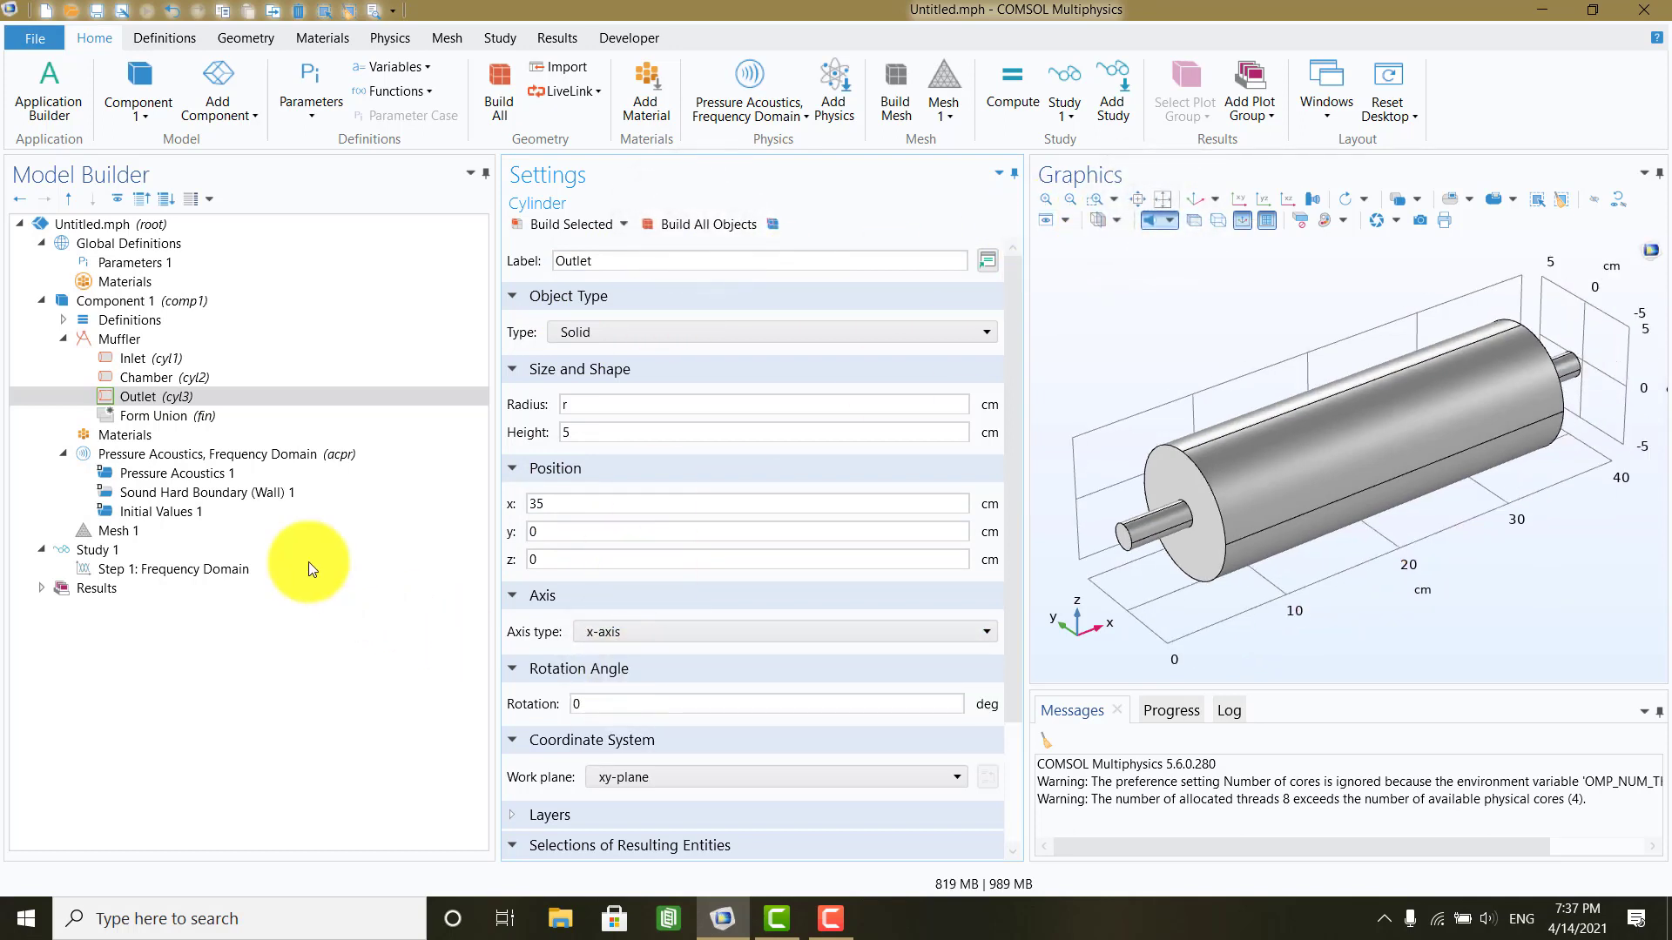
Step: Give the Chamber cylinder a side layer 1 cm thick and rebuild all geometry objects
{"action": "left_click", "coordinate": [155, 376]}
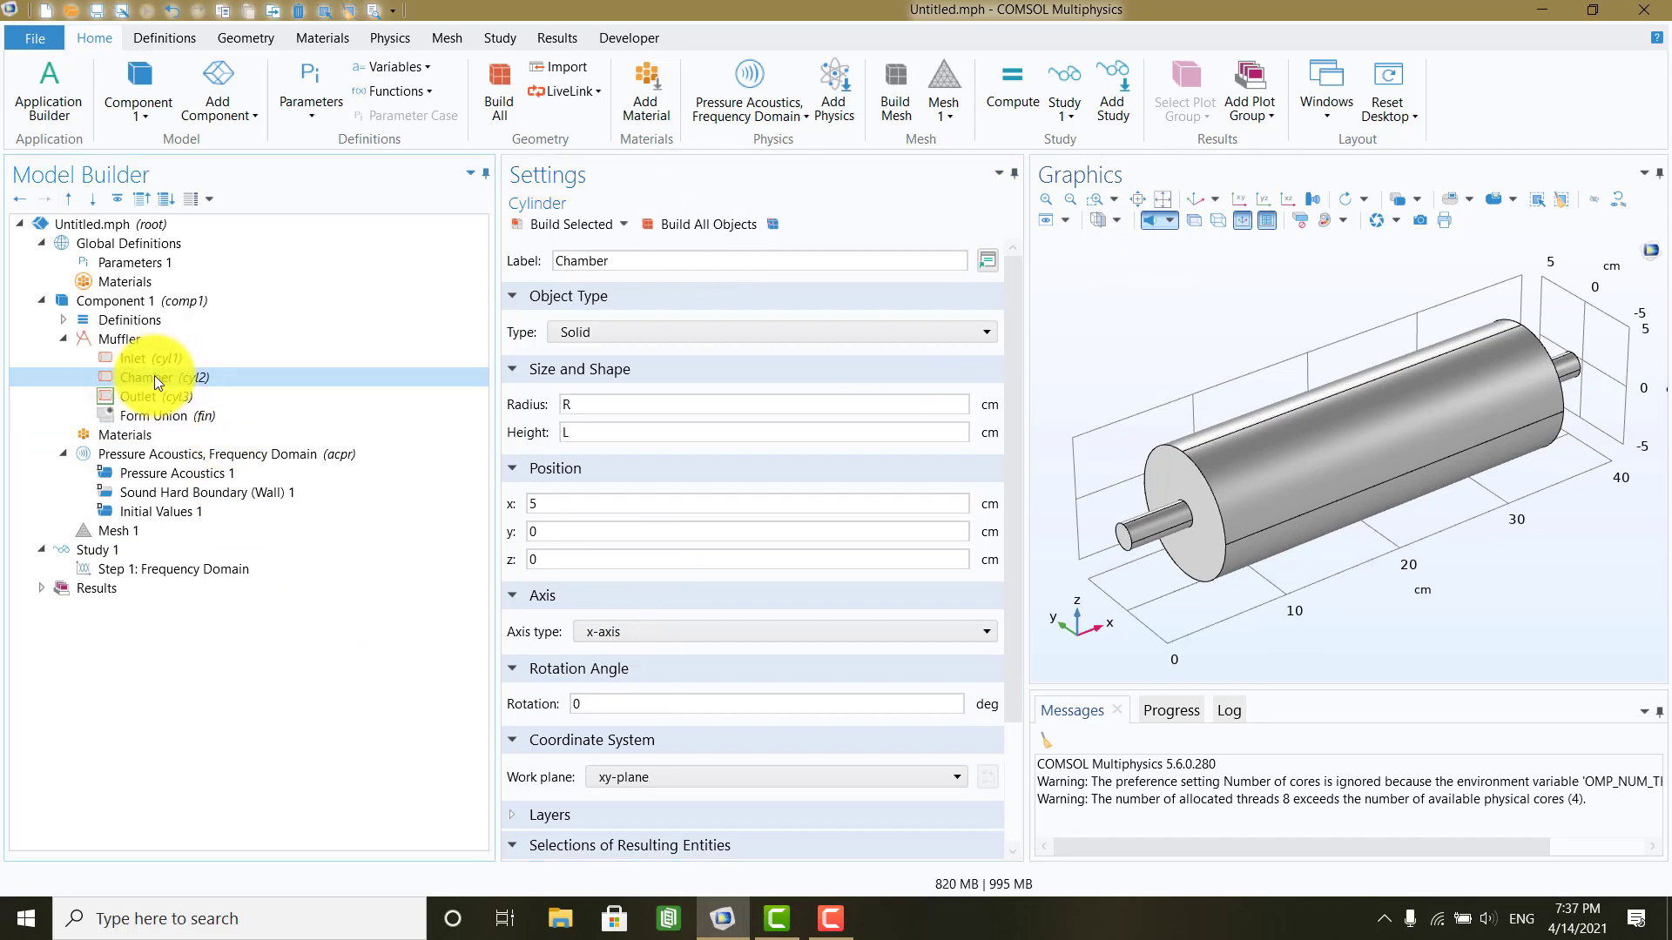
{"action": "left_click_drag", "start_coordinate": [1016, 302], "coordinate": [1013, 436]}
{"action": "left_click", "coordinate": [515, 655]}
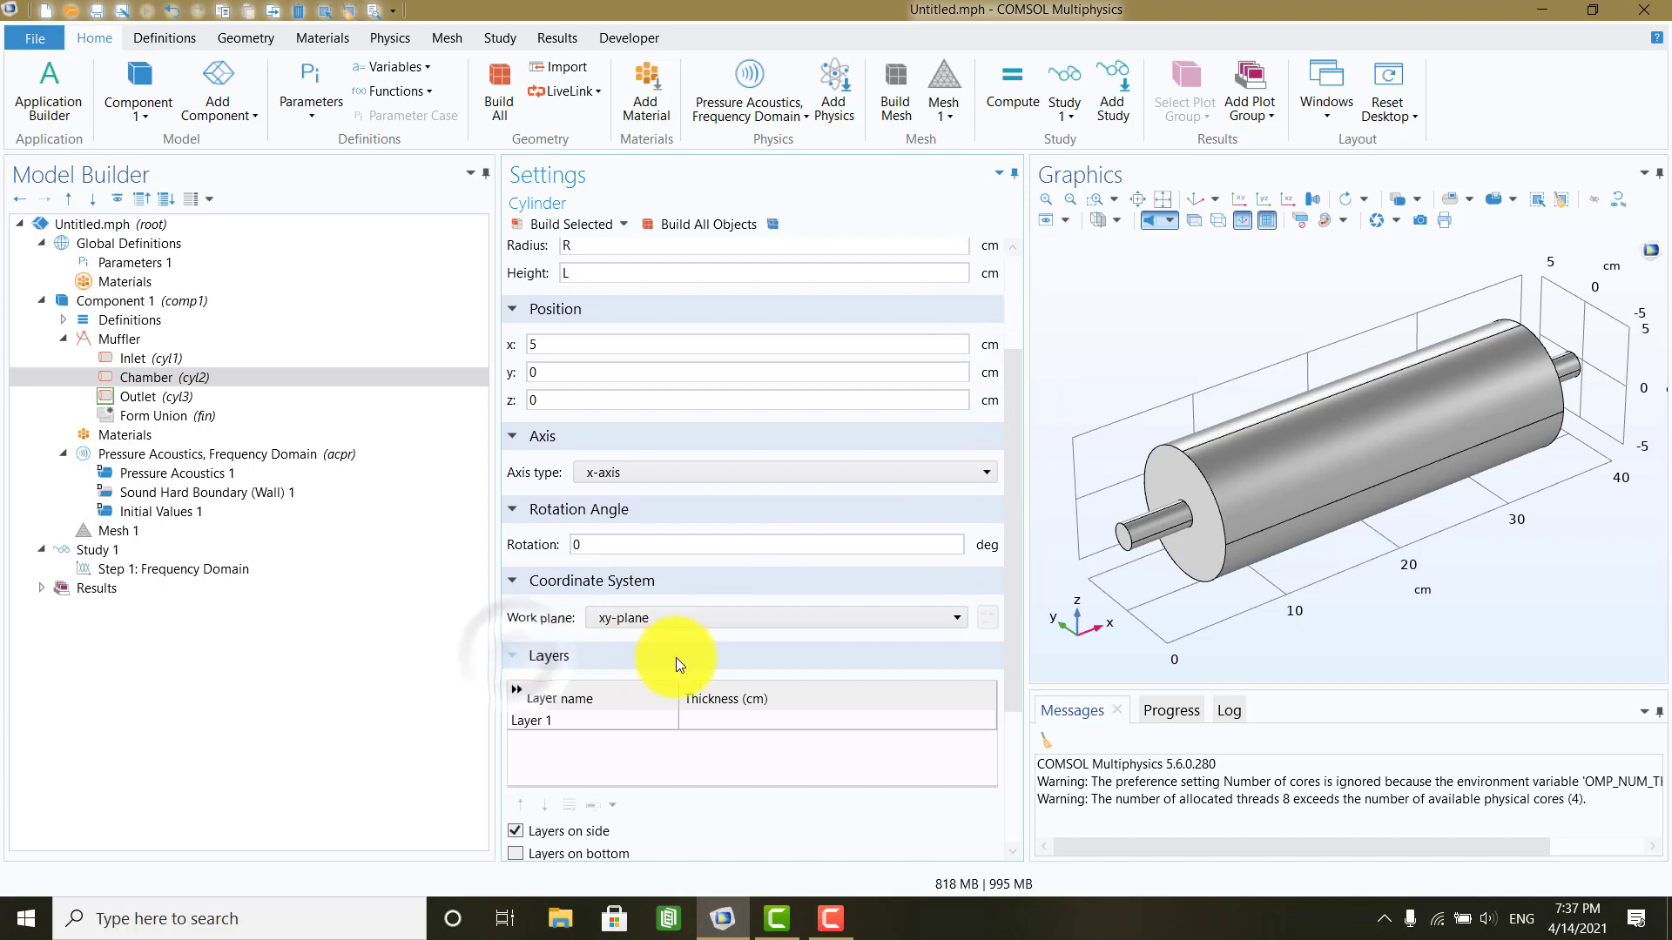
{"action": "left_click_drag", "start_coordinate": [1008, 567], "coordinate": [1001, 687]}
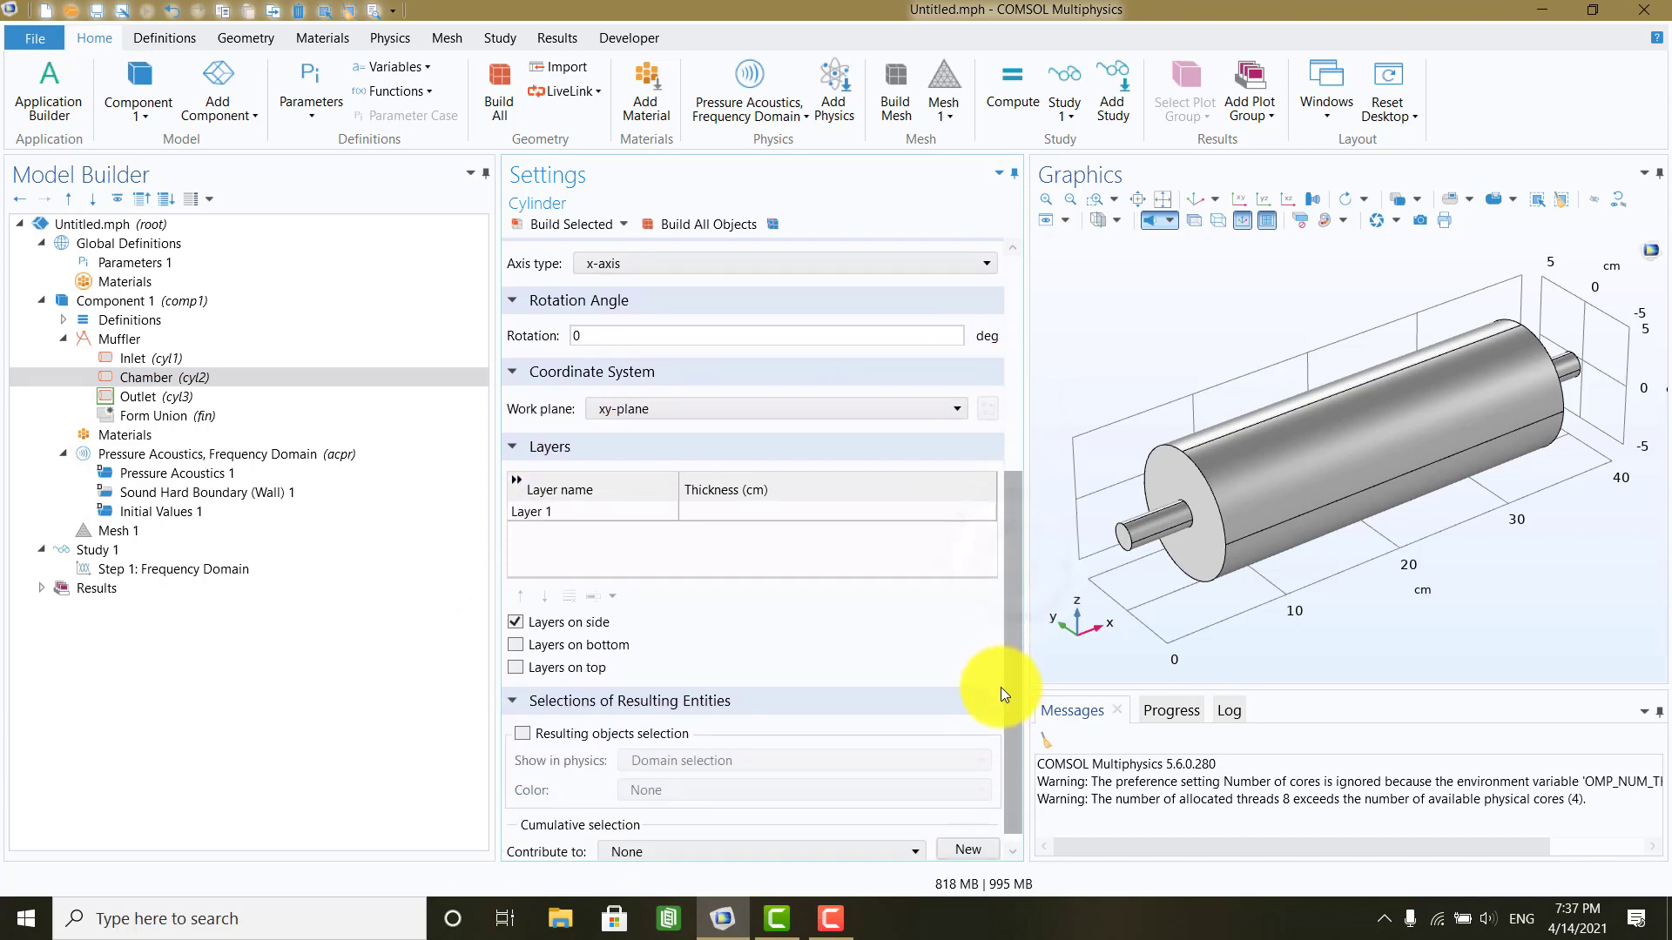
{"action": "left_click", "coordinate": [730, 512]}
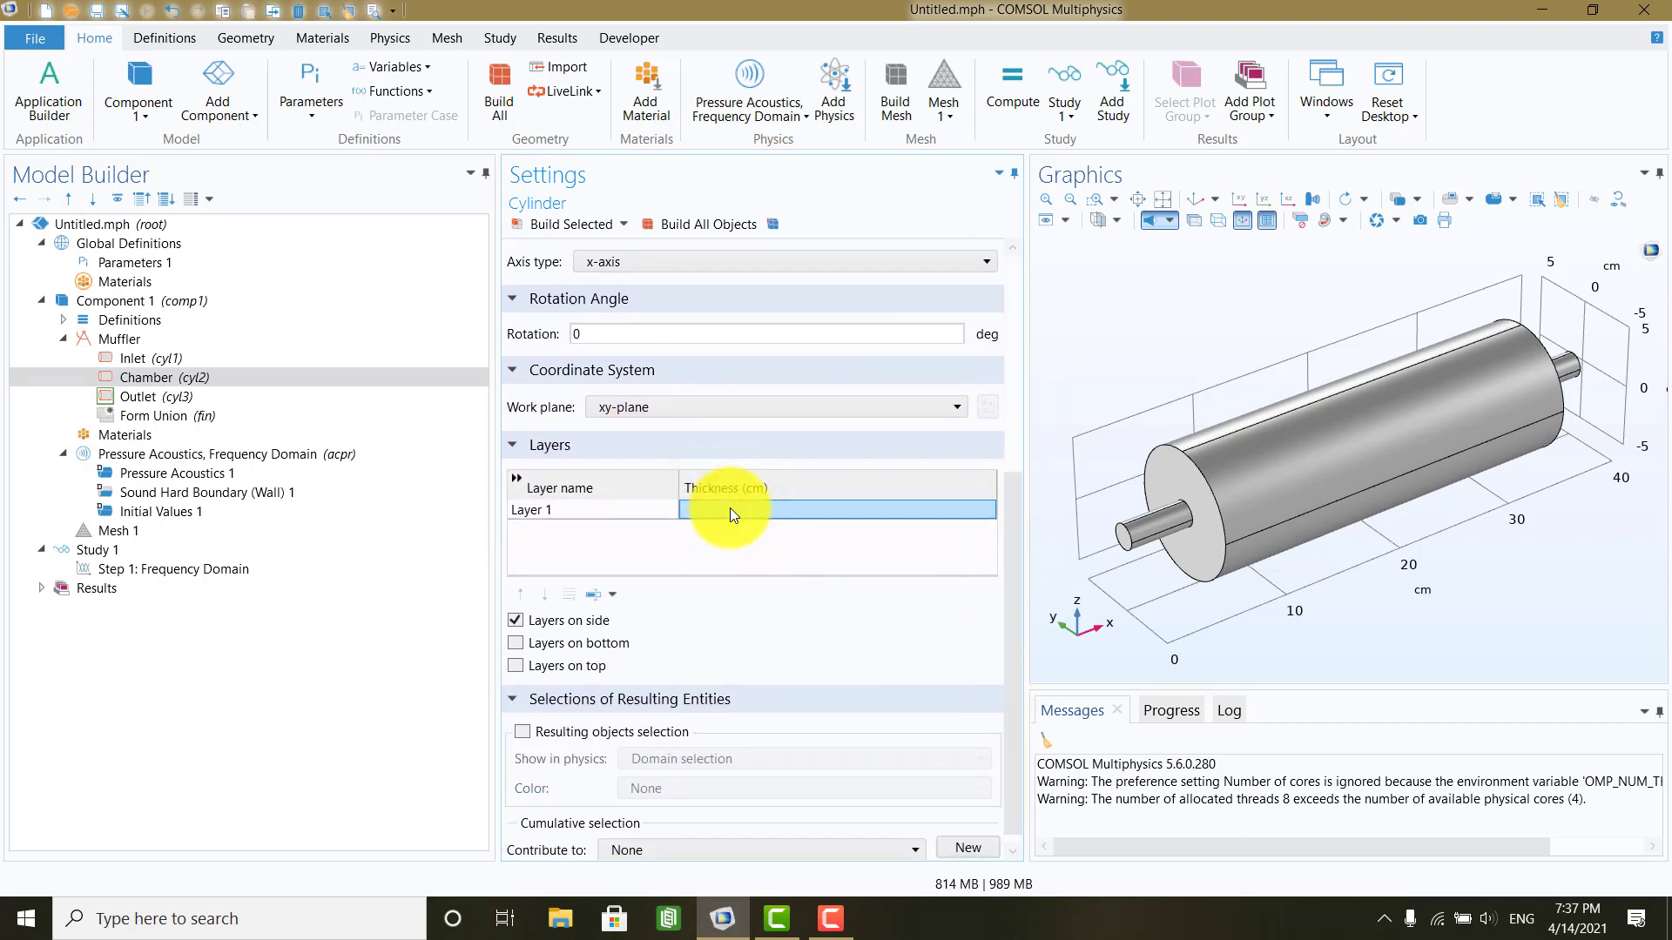
{"action": "type", "text": "1"}
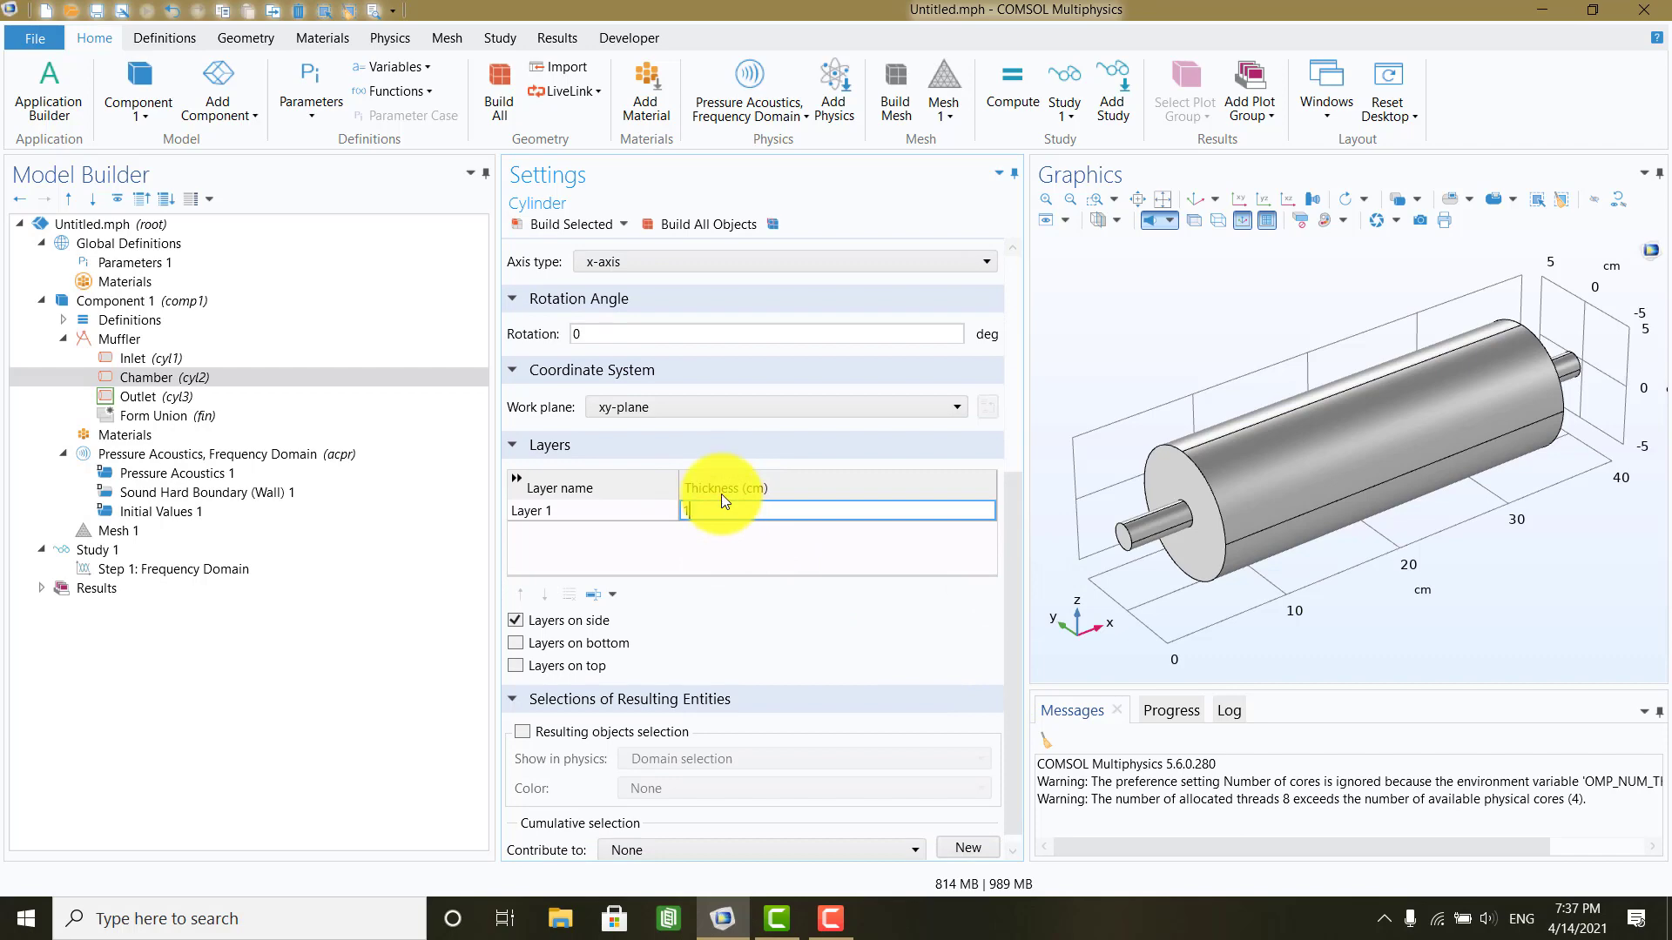
{"action": "left_click", "coordinate": [693, 226]}
{"action": "left_click", "coordinate": [694, 226]}
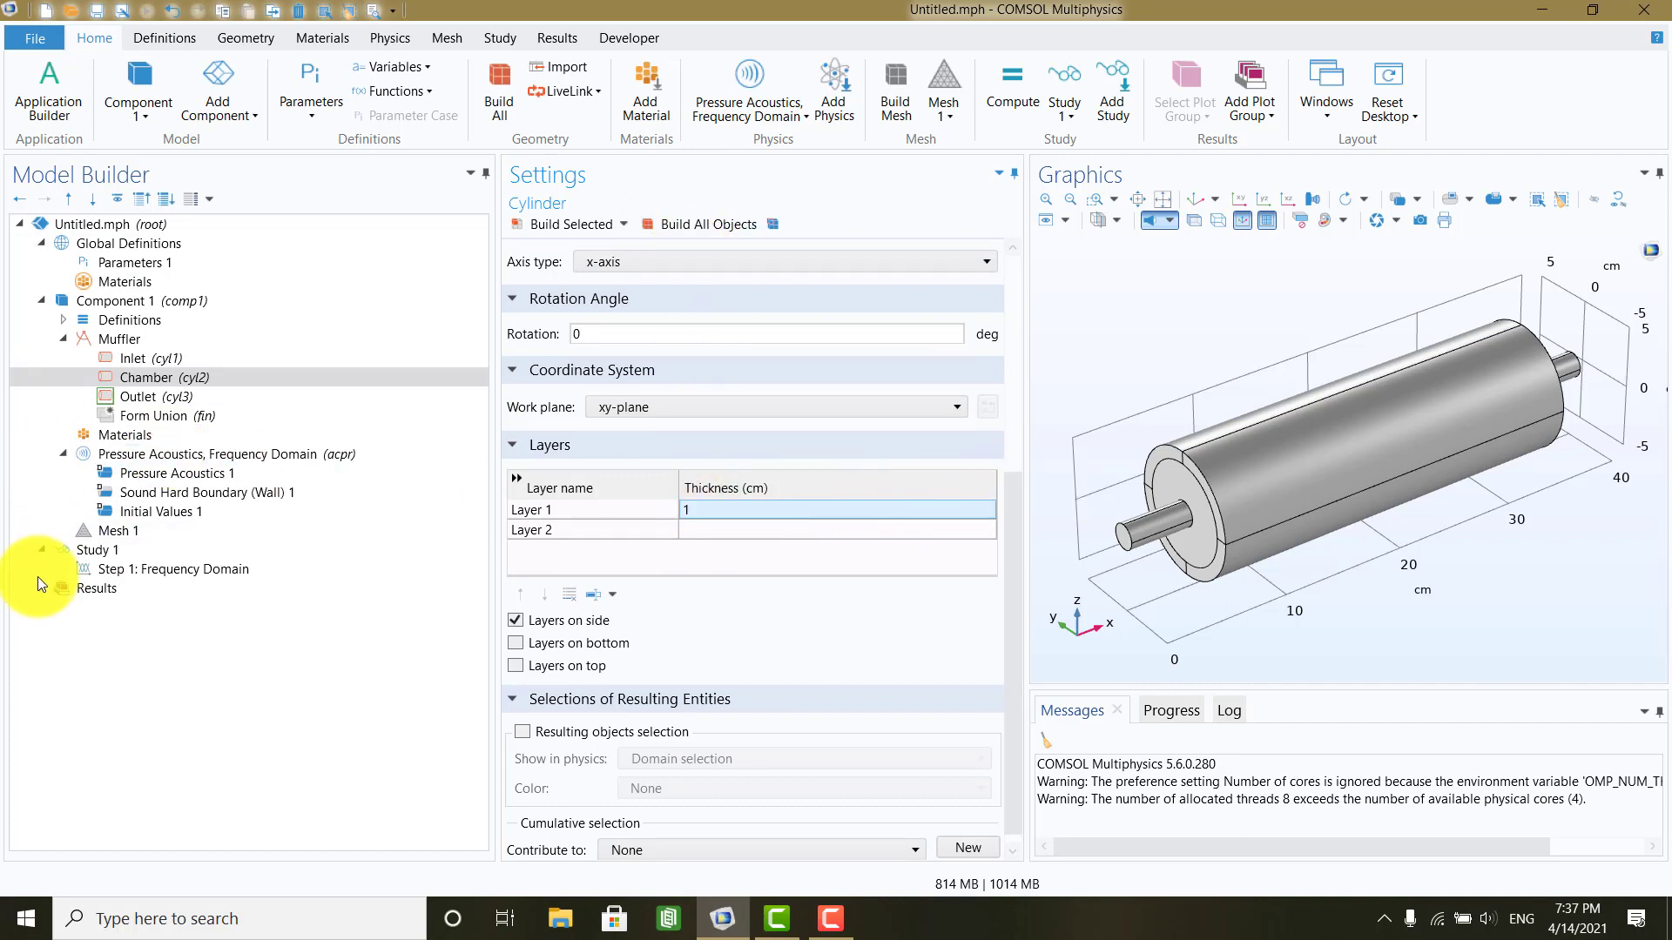
Step: Add a Port condition to Pressure Acoustics, Frequency Domain and assign it to the inlet pipe's outer end face
{"action": "left_click", "coordinate": [66, 343]}
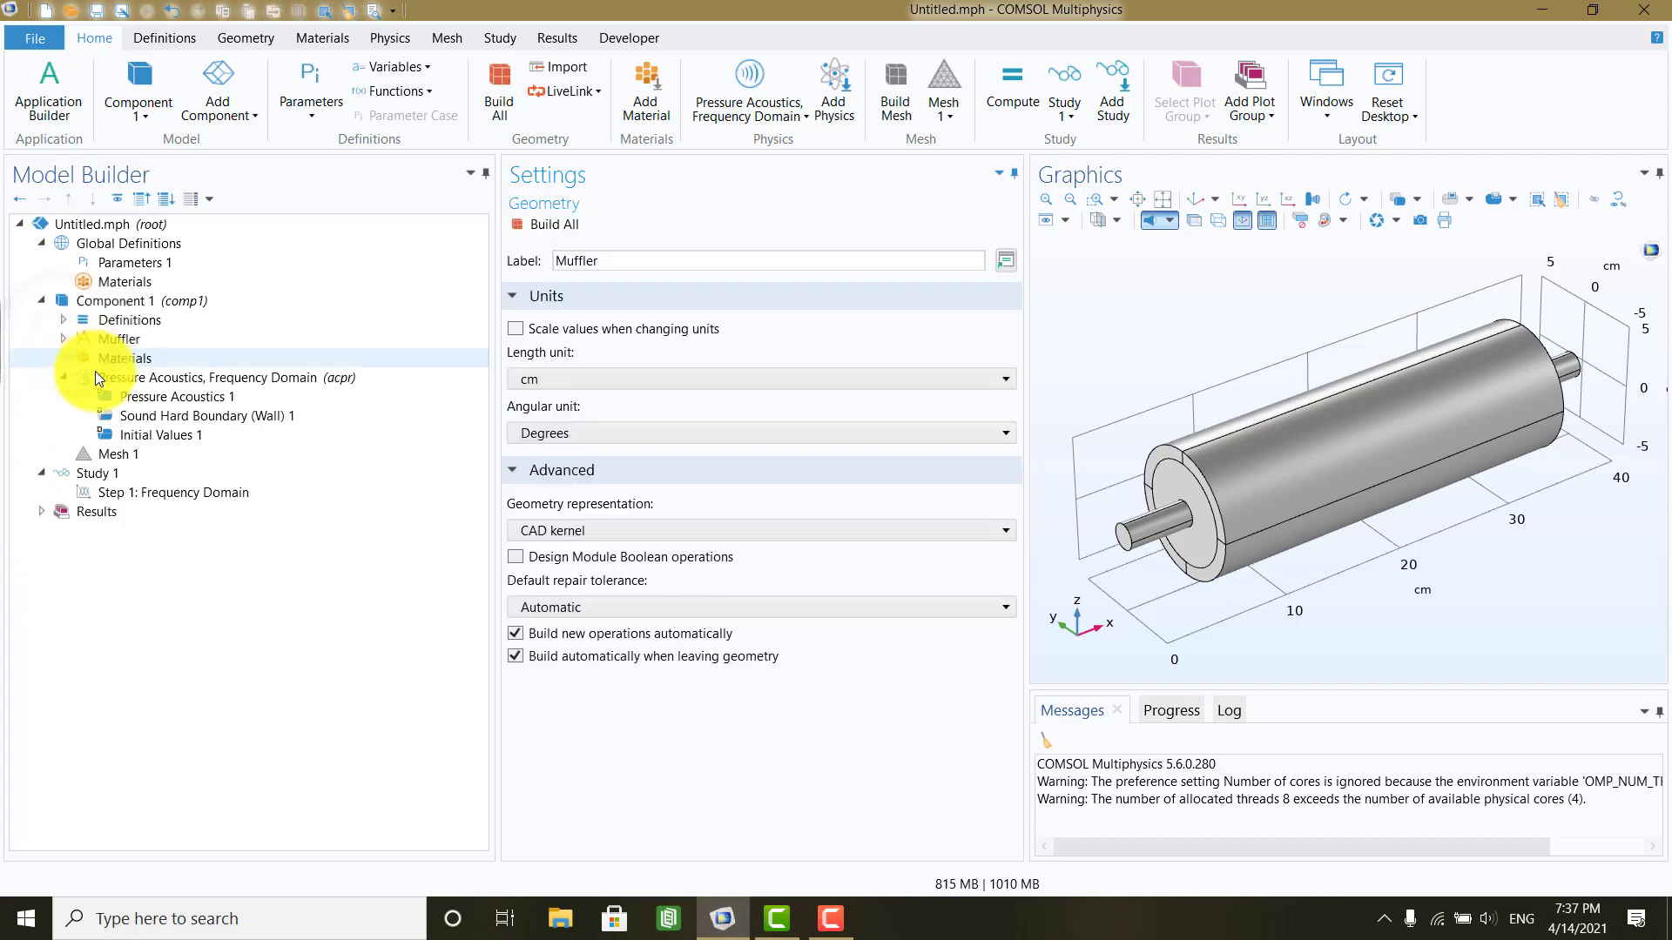
{"action": "left_click", "coordinate": [120, 380]}
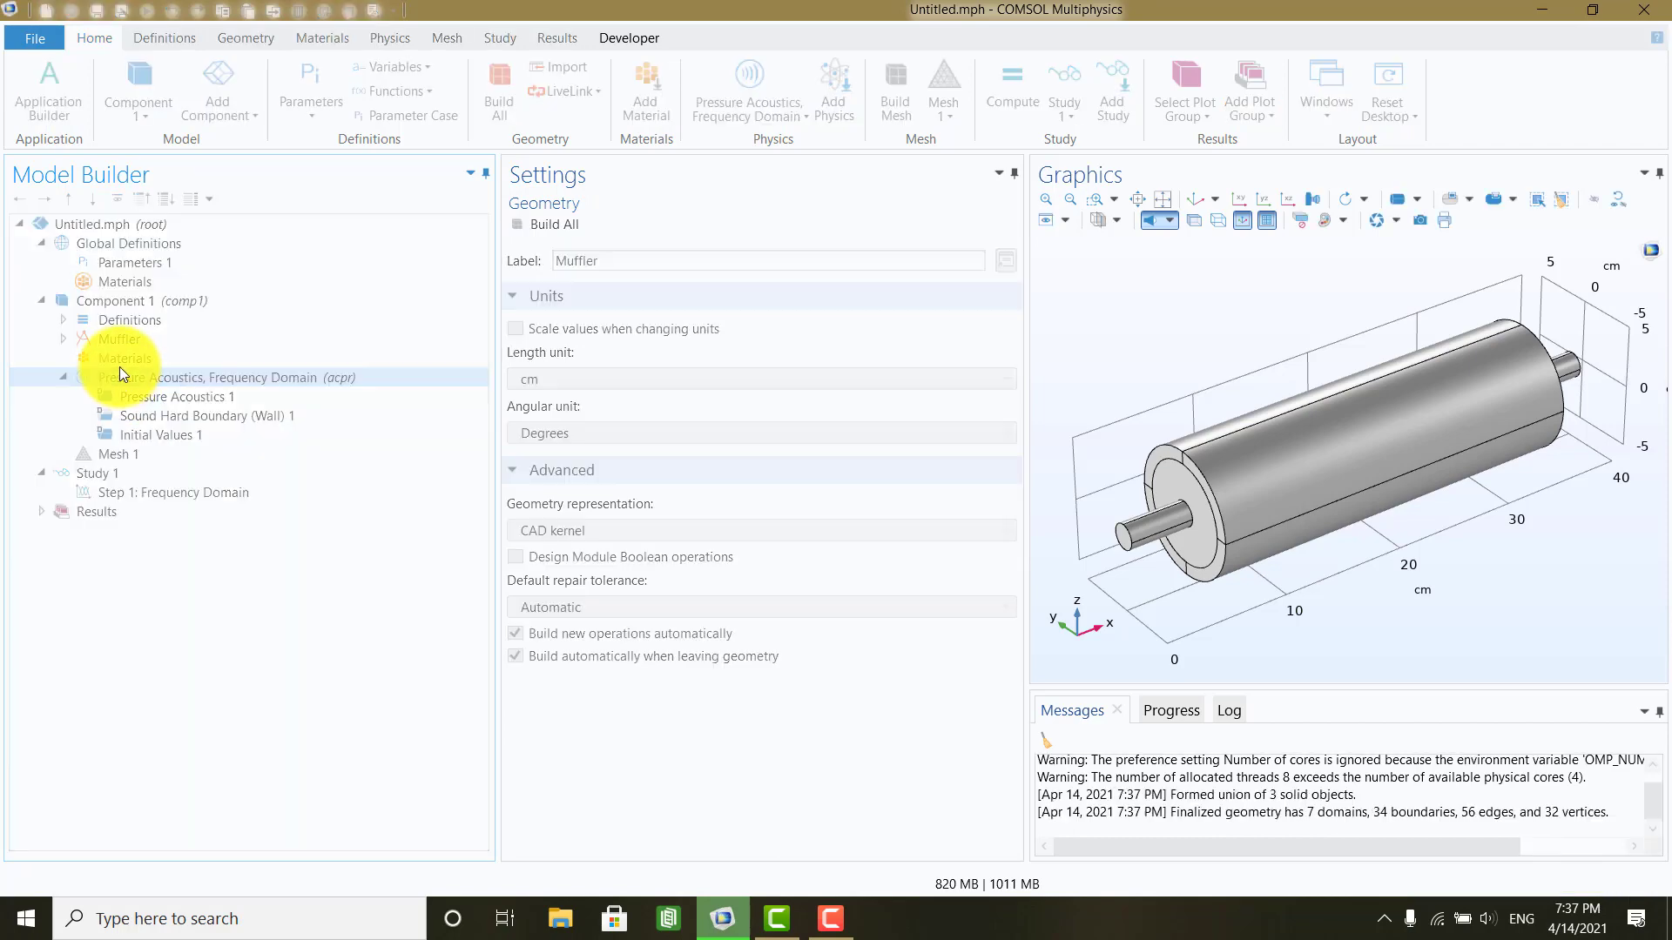
{"action": "right_click", "coordinate": [129, 378]}
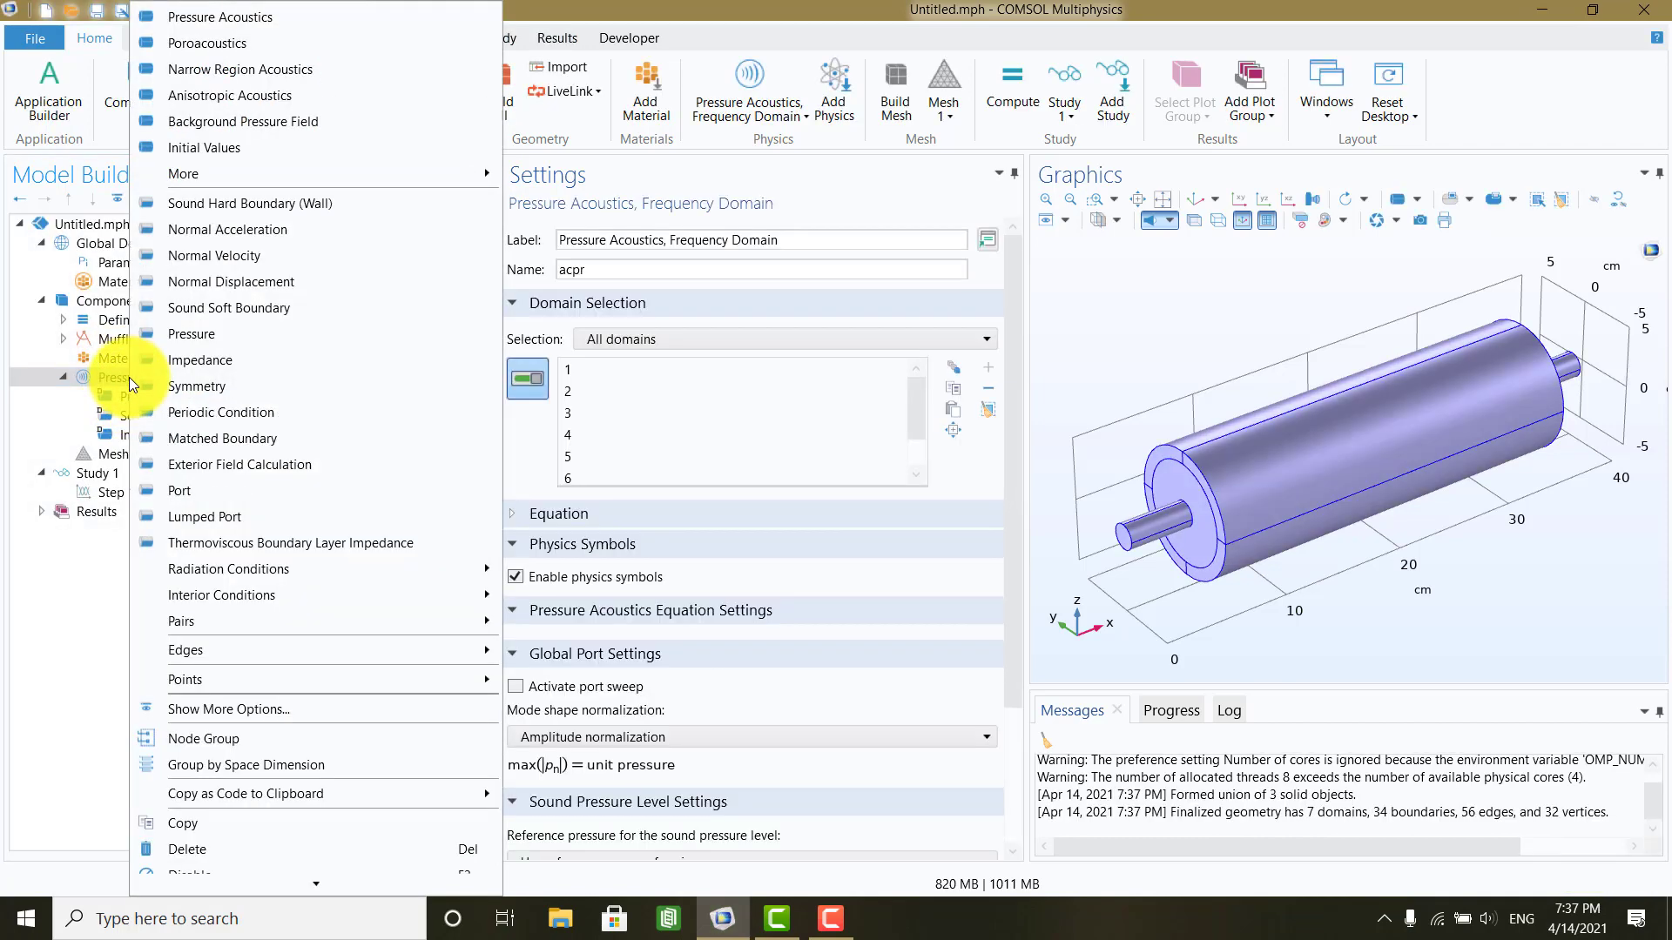
{"action": "left_click", "coordinate": [174, 490]}
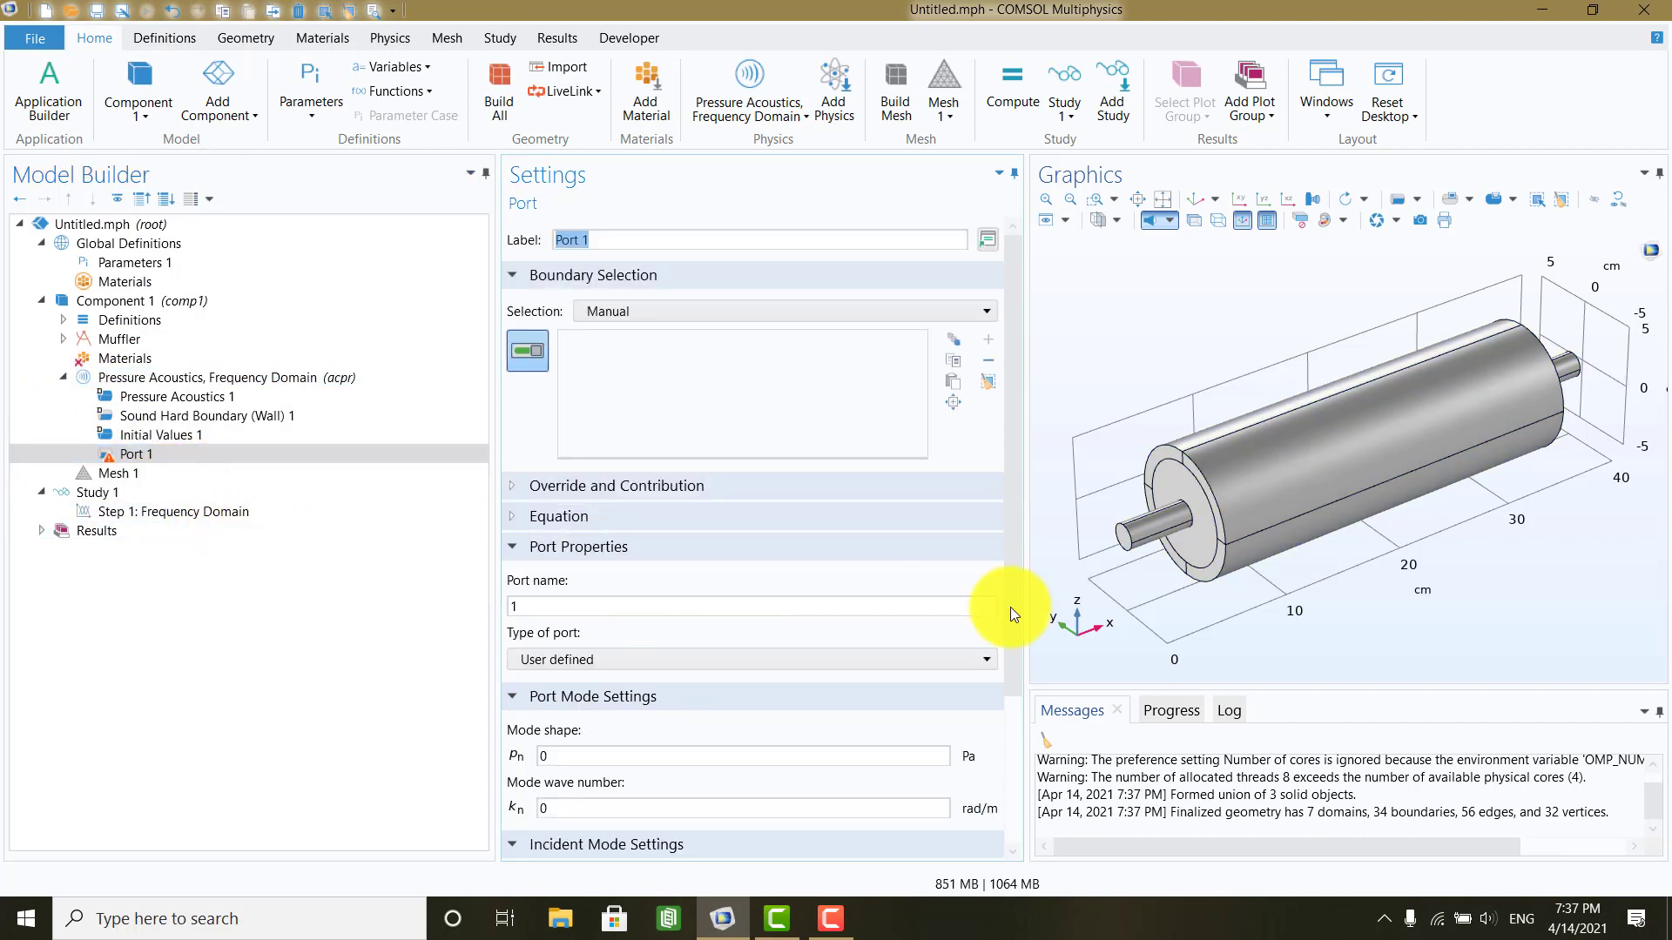
{"action": "left_click", "coordinate": [1120, 547]}
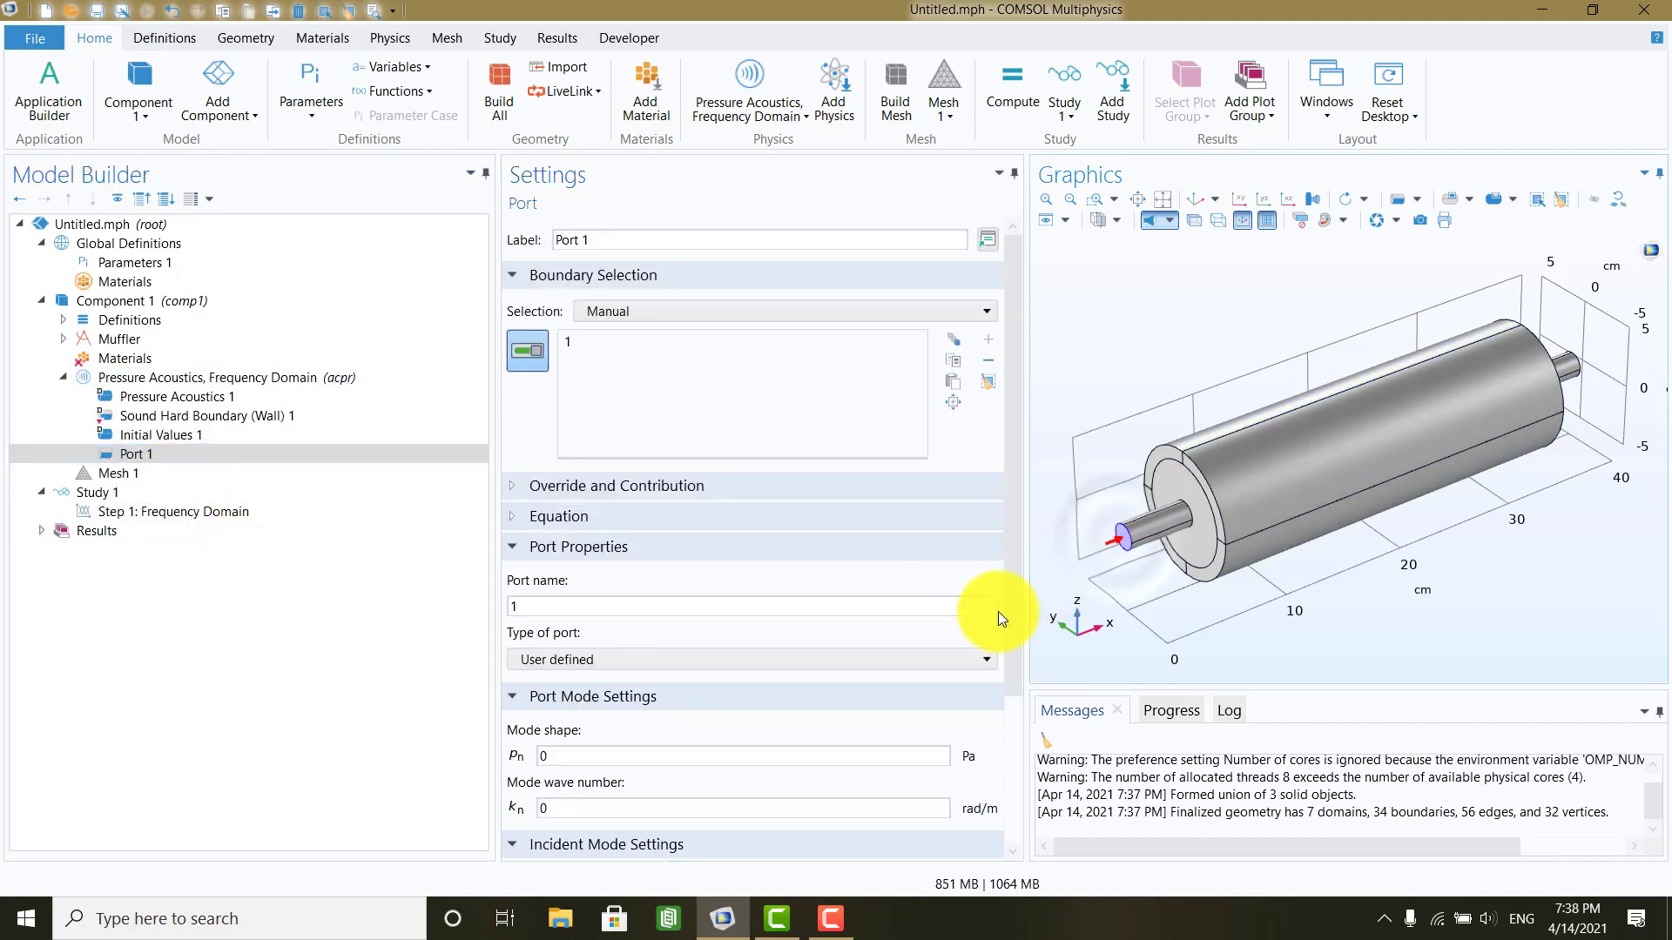
Step: Make the inlet port circular and set its incident wave amplitude to 1 Pa
{"action": "left_click", "coordinate": [530, 660]}
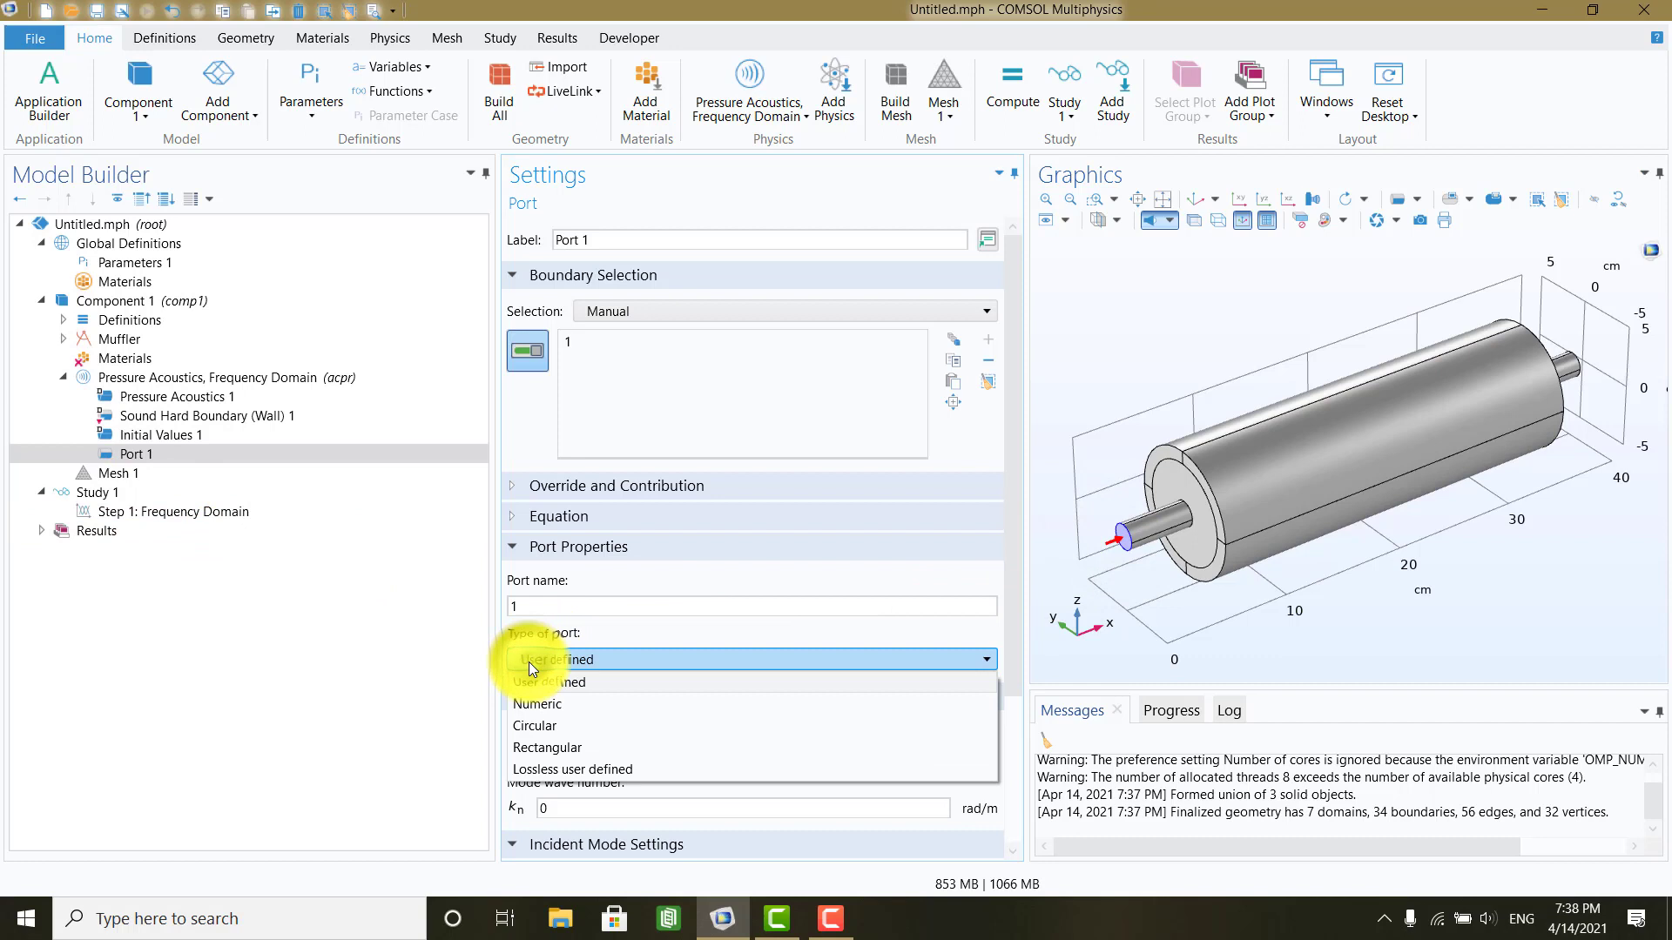
{"action": "left_click", "coordinate": [536, 723]}
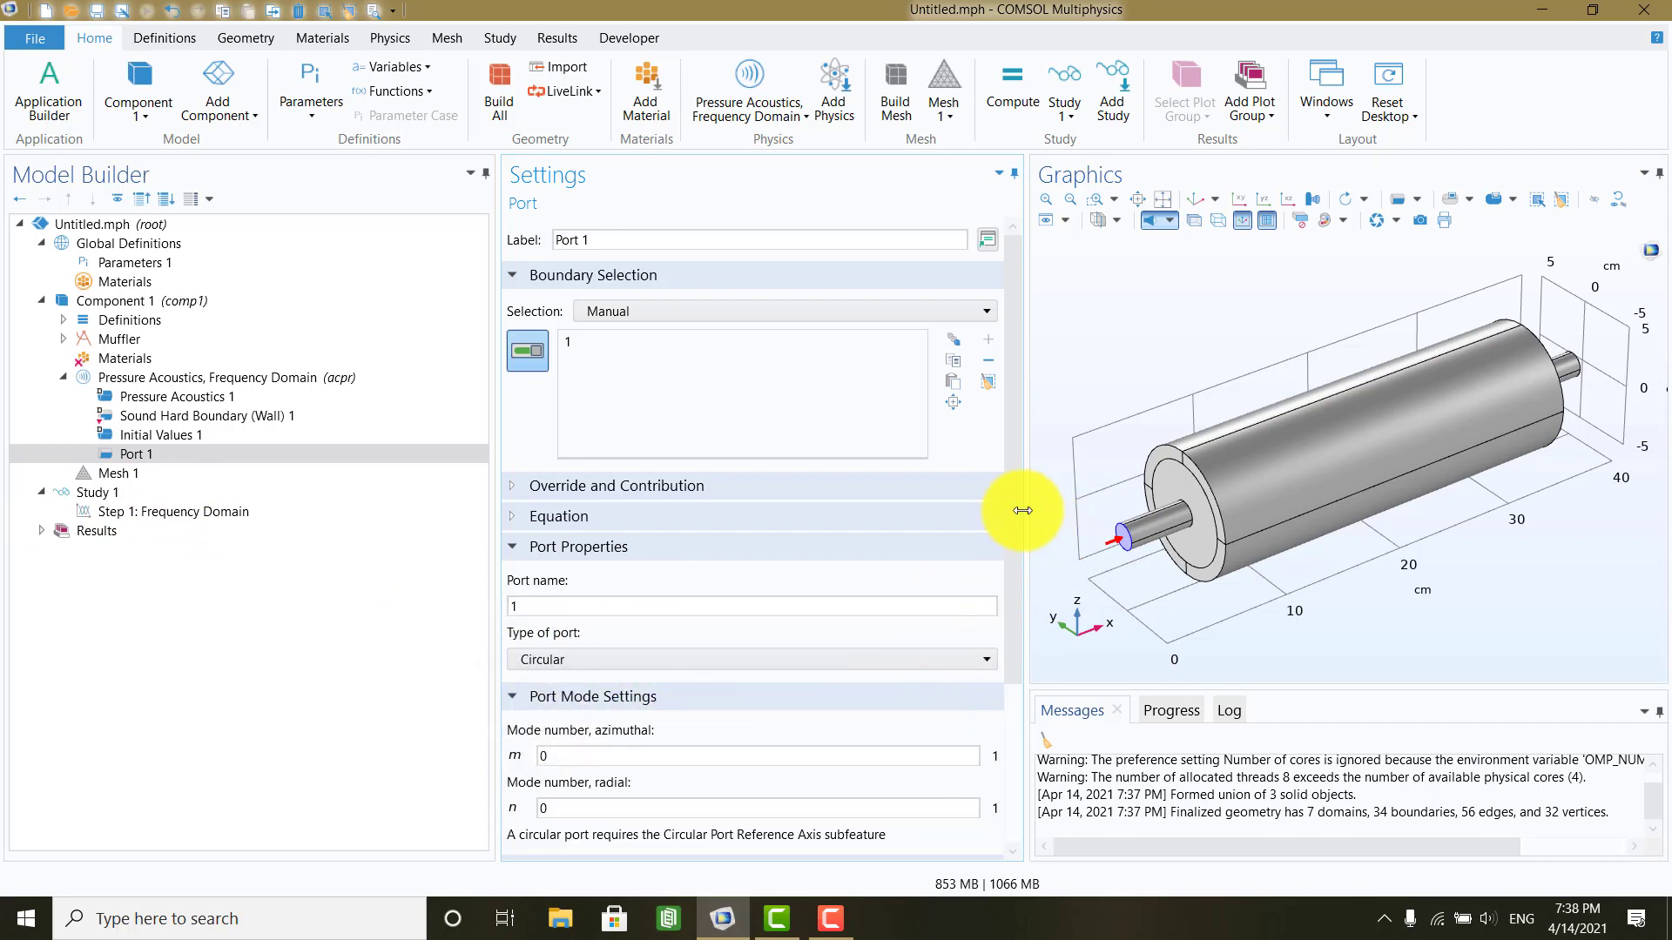
{"action": "left_click_drag", "start_coordinate": [1007, 509], "coordinate": [1021, 688]}
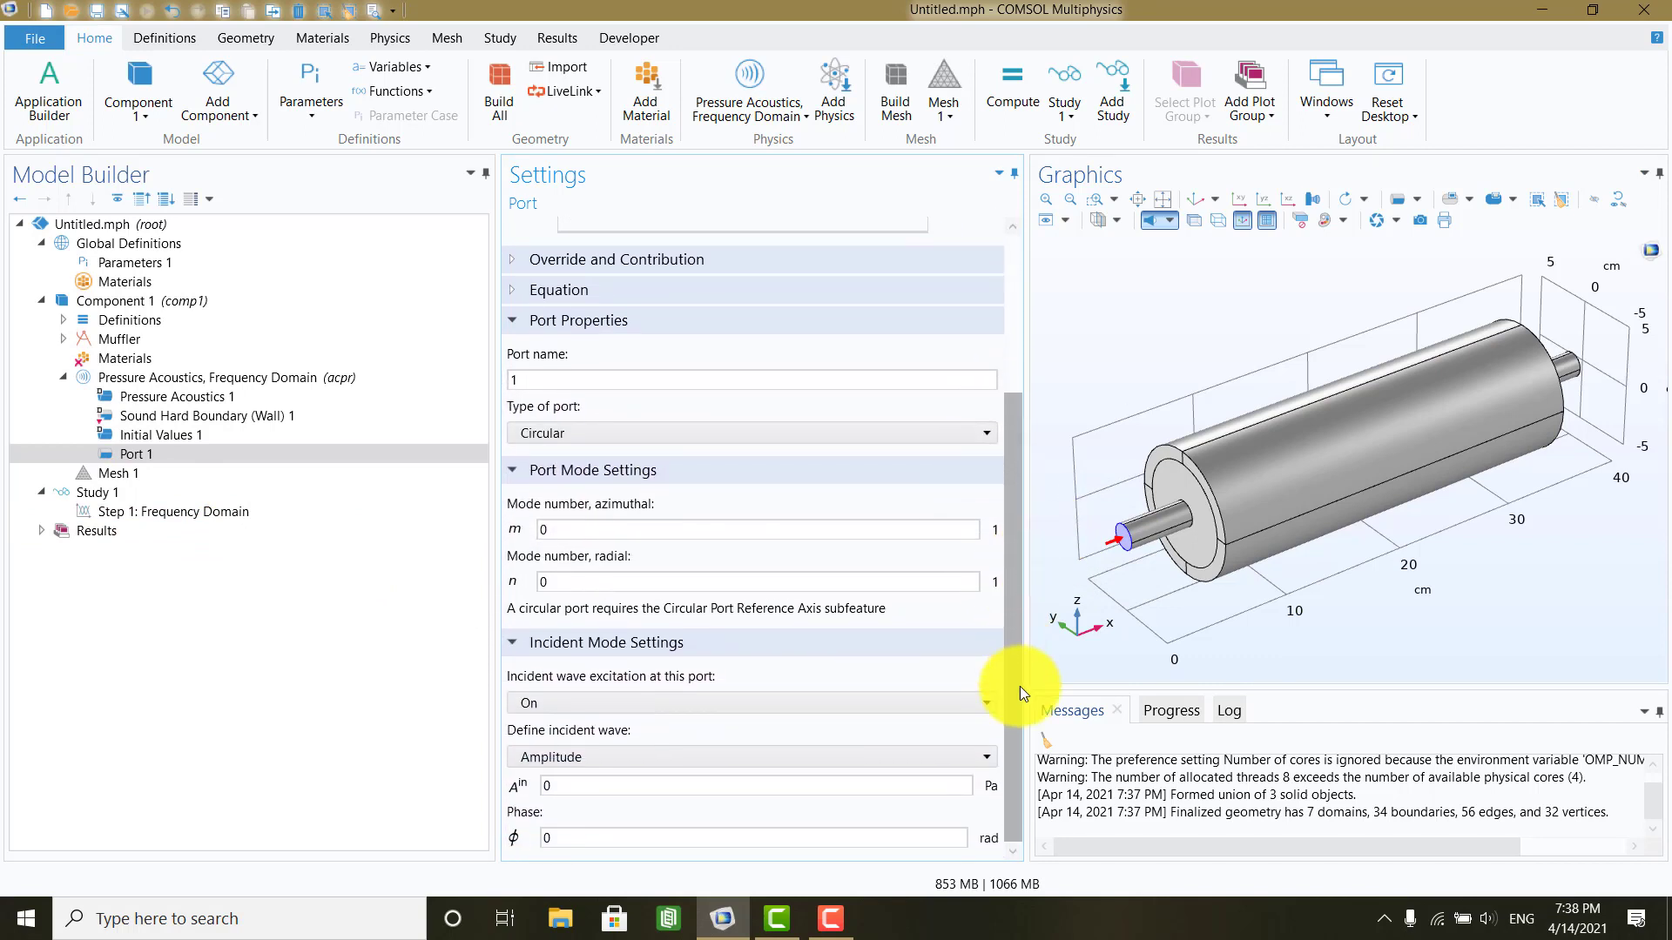
{"action": "double_click", "coordinate": [554, 786]}
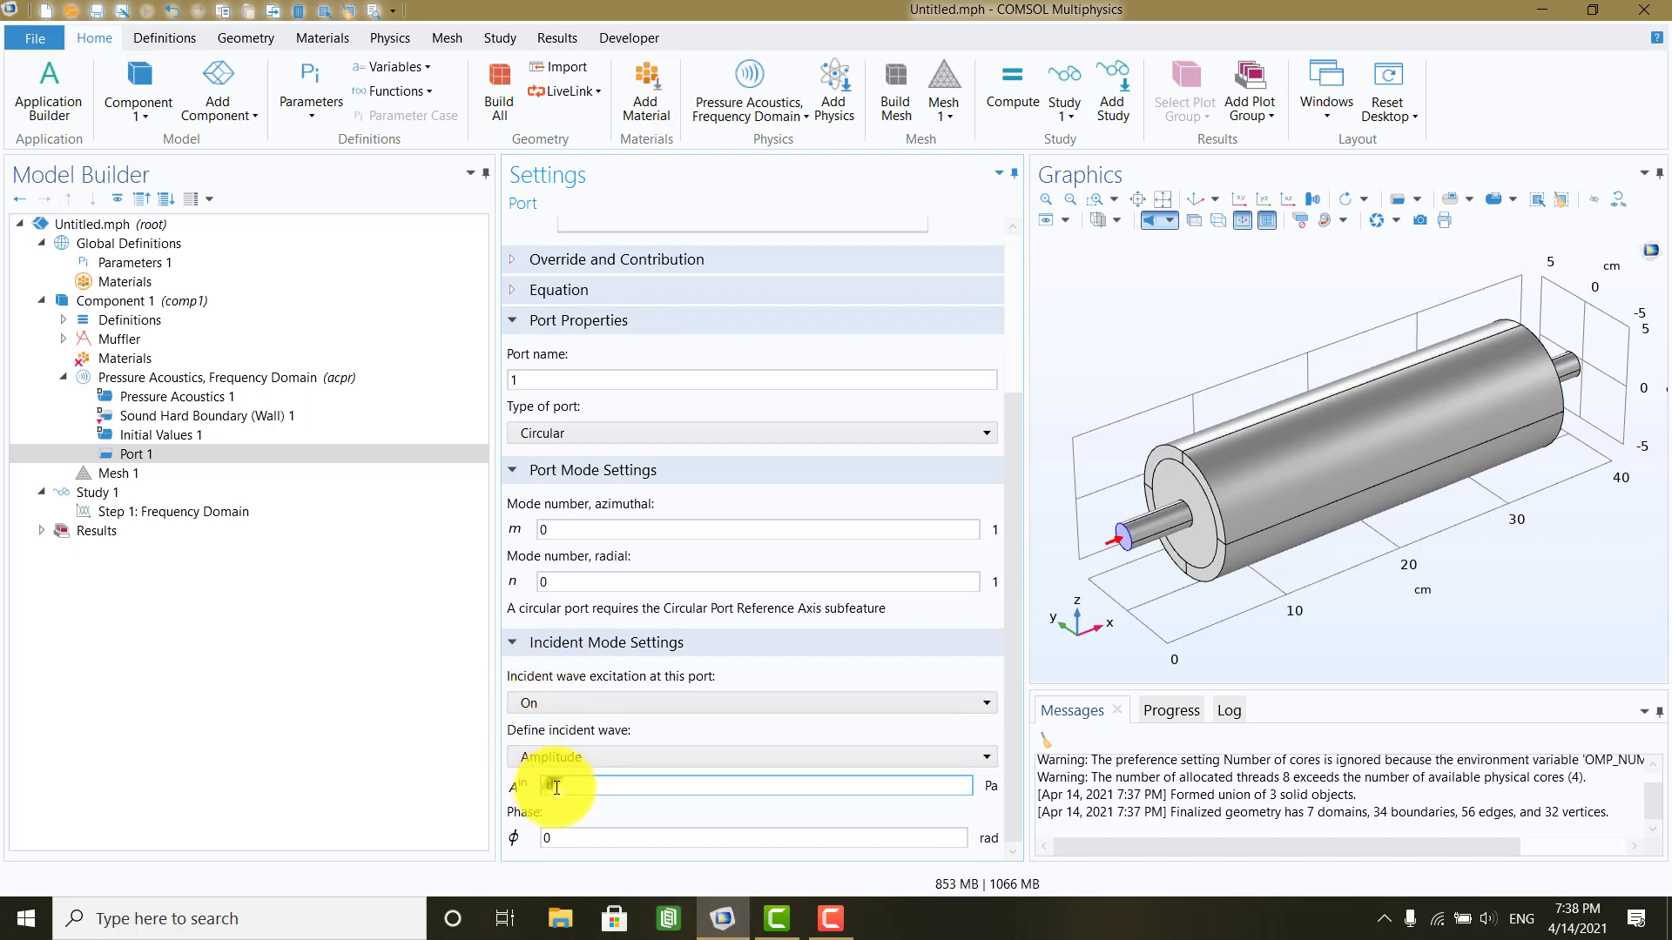
{"action": "type", "text": "1"}
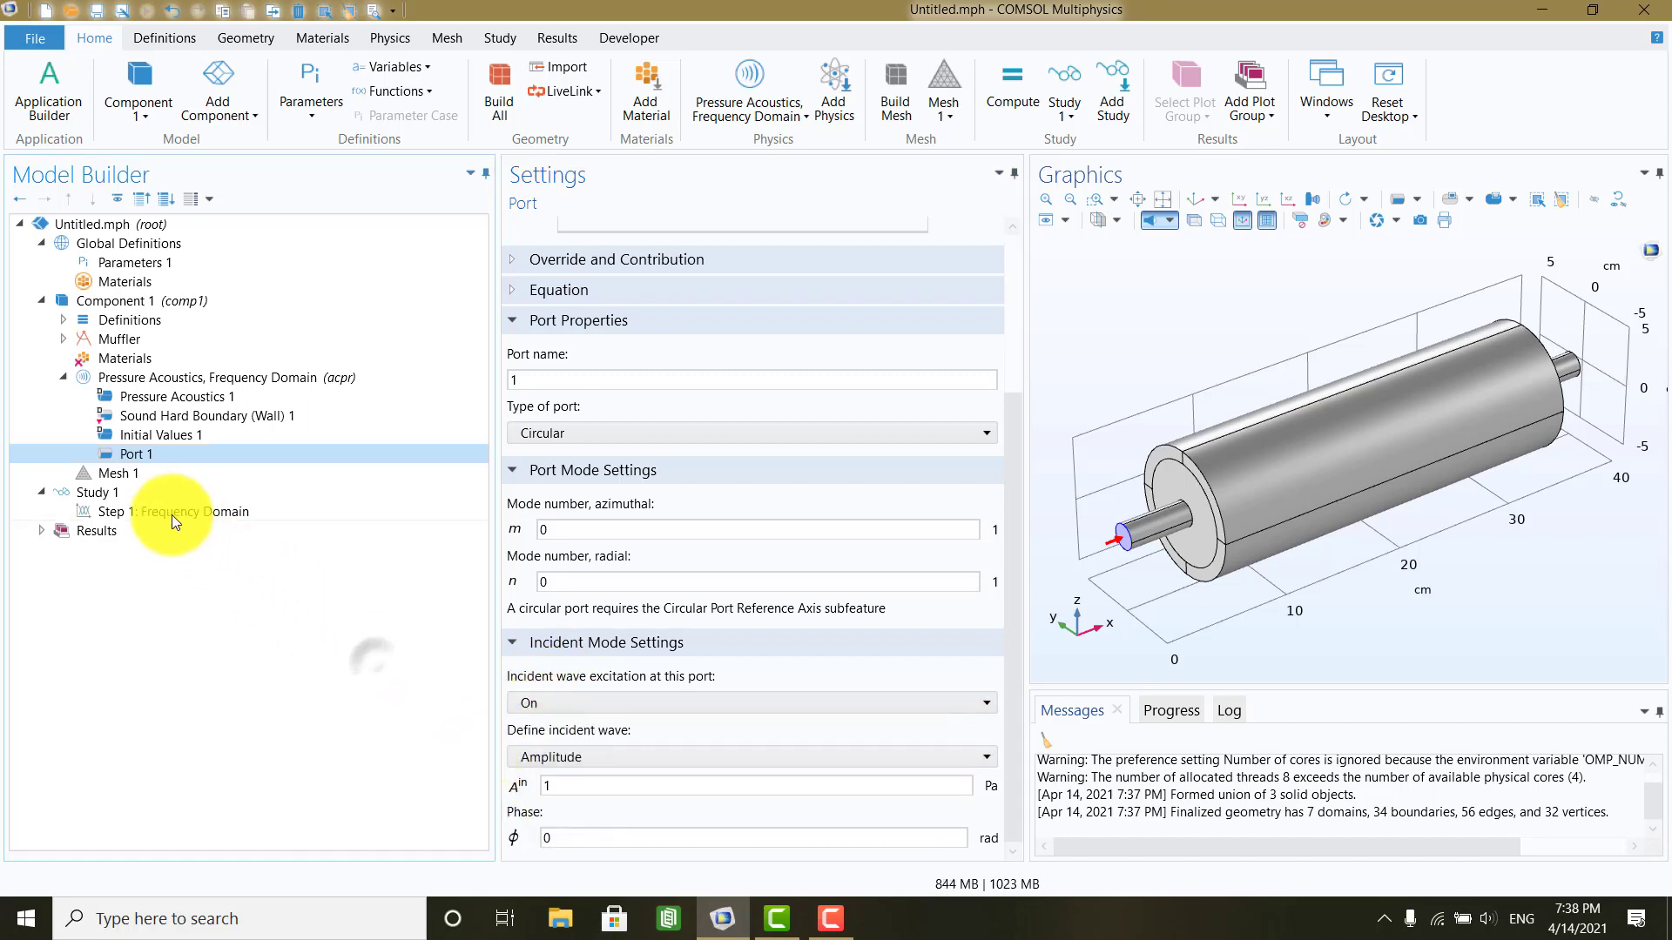
Step: Add a Circular Port Reference Axis to Port 1, defined by points 1 and 4 on the inlet's end circle
{"action": "right_click", "coordinate": [123, 452]}
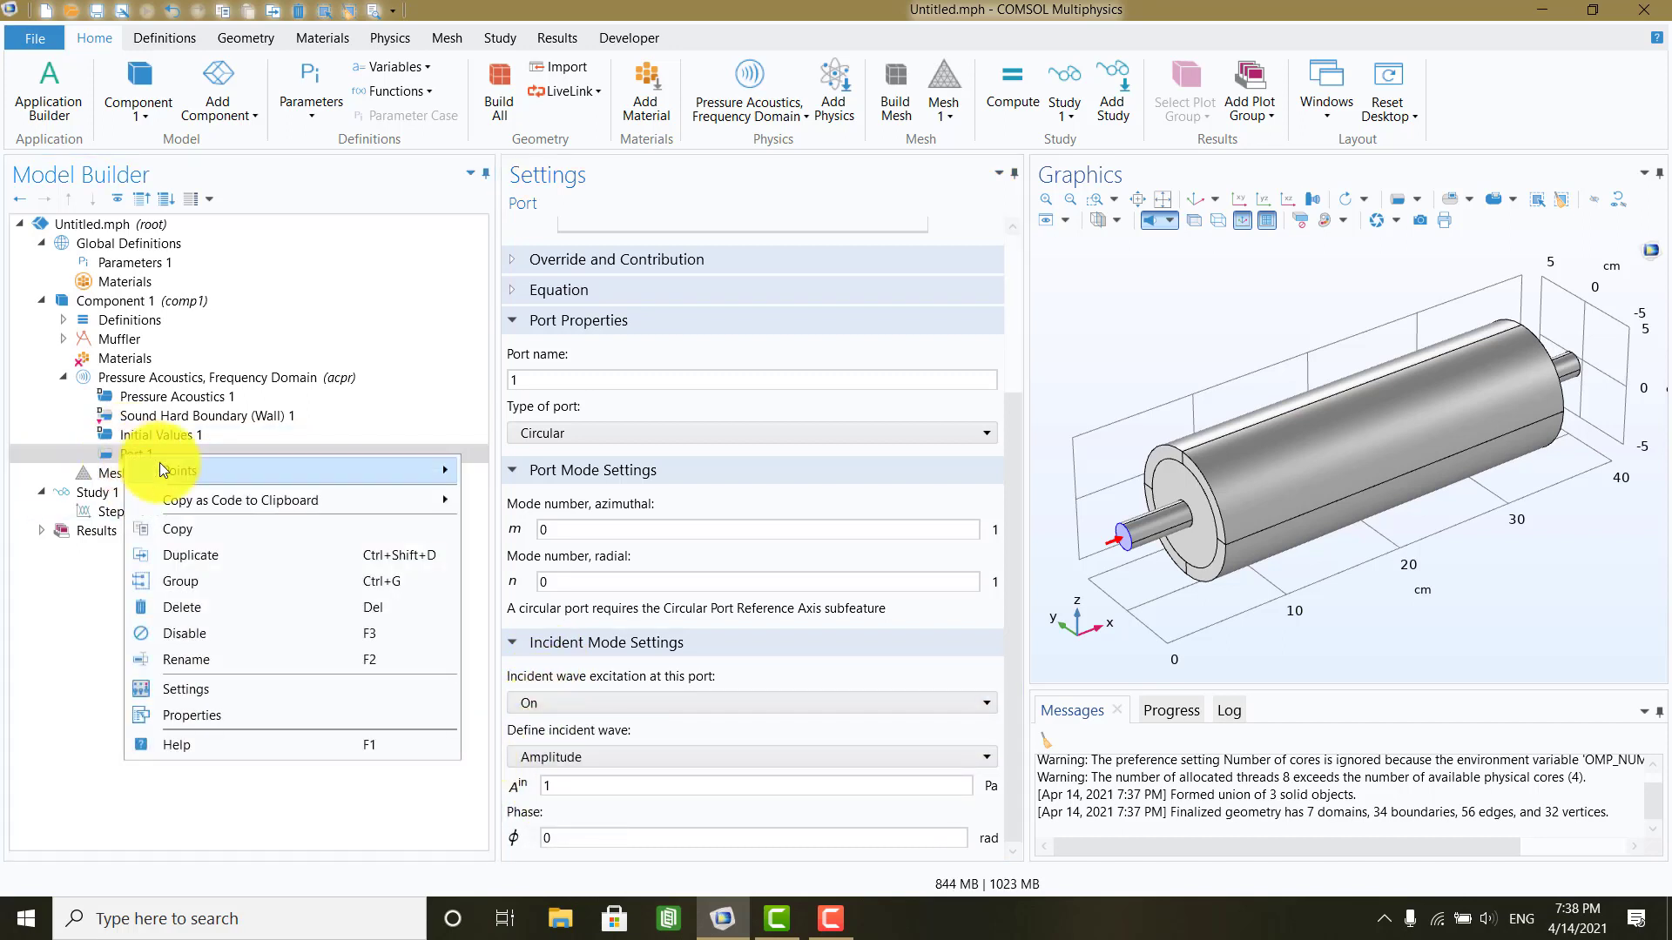
{"action": "mouse_move", "coordinate": [159, 470]}
{"action": "left_click", "coordinate": [505, 471]}
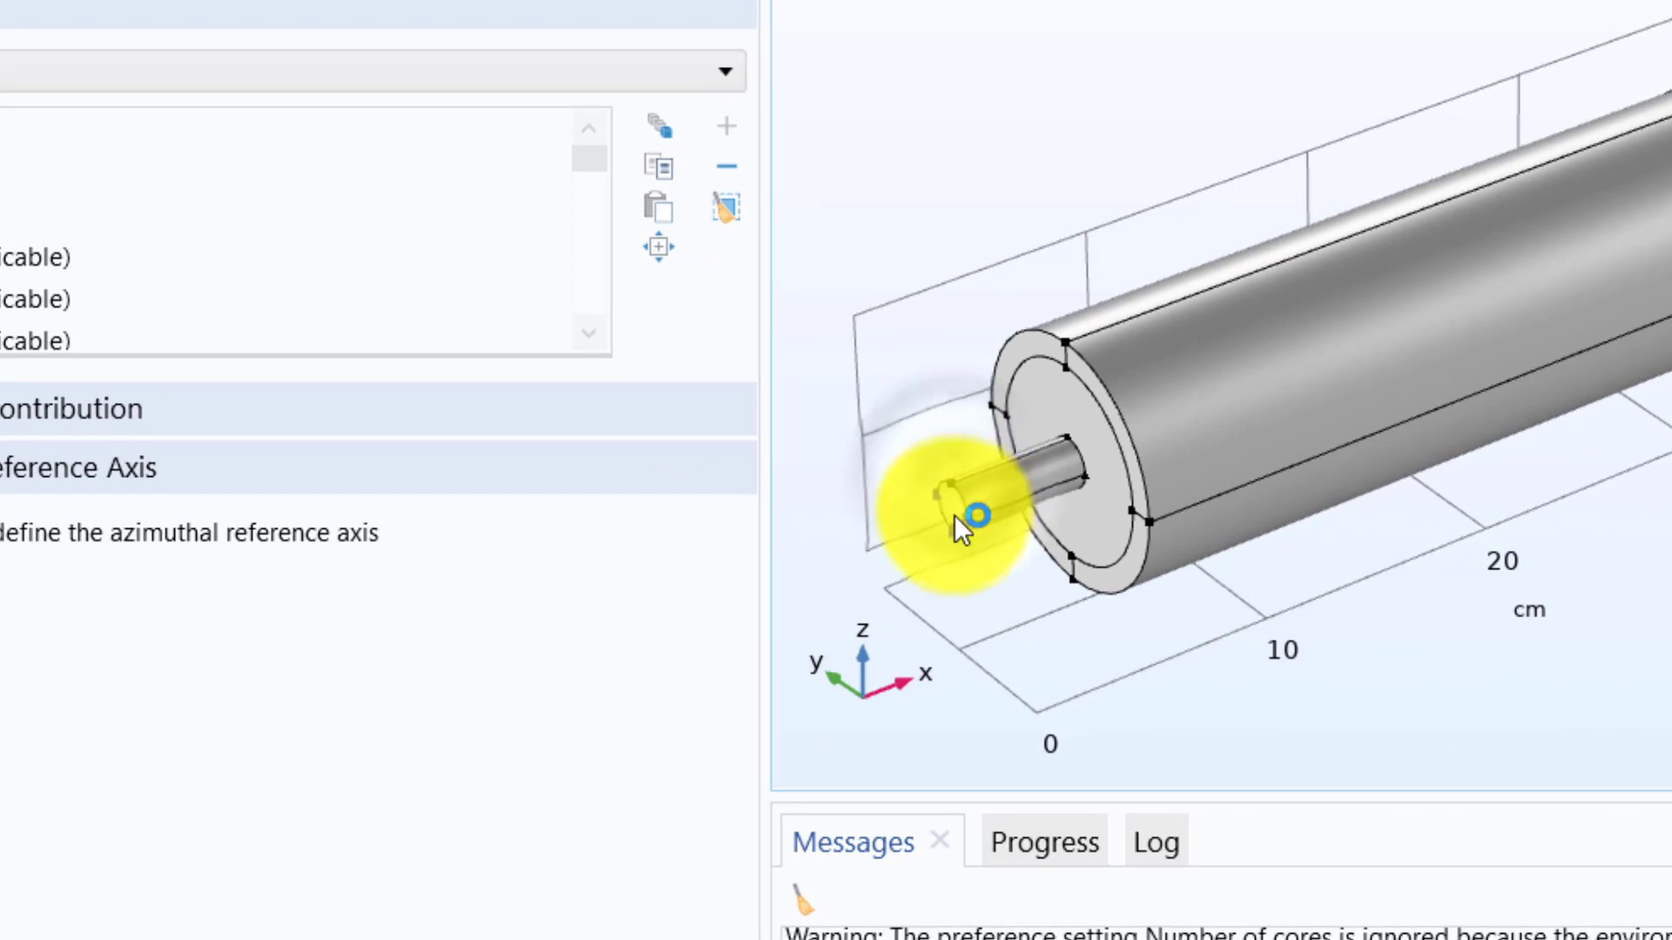
{"action": "left_click", "coordinate": [954, 517]}
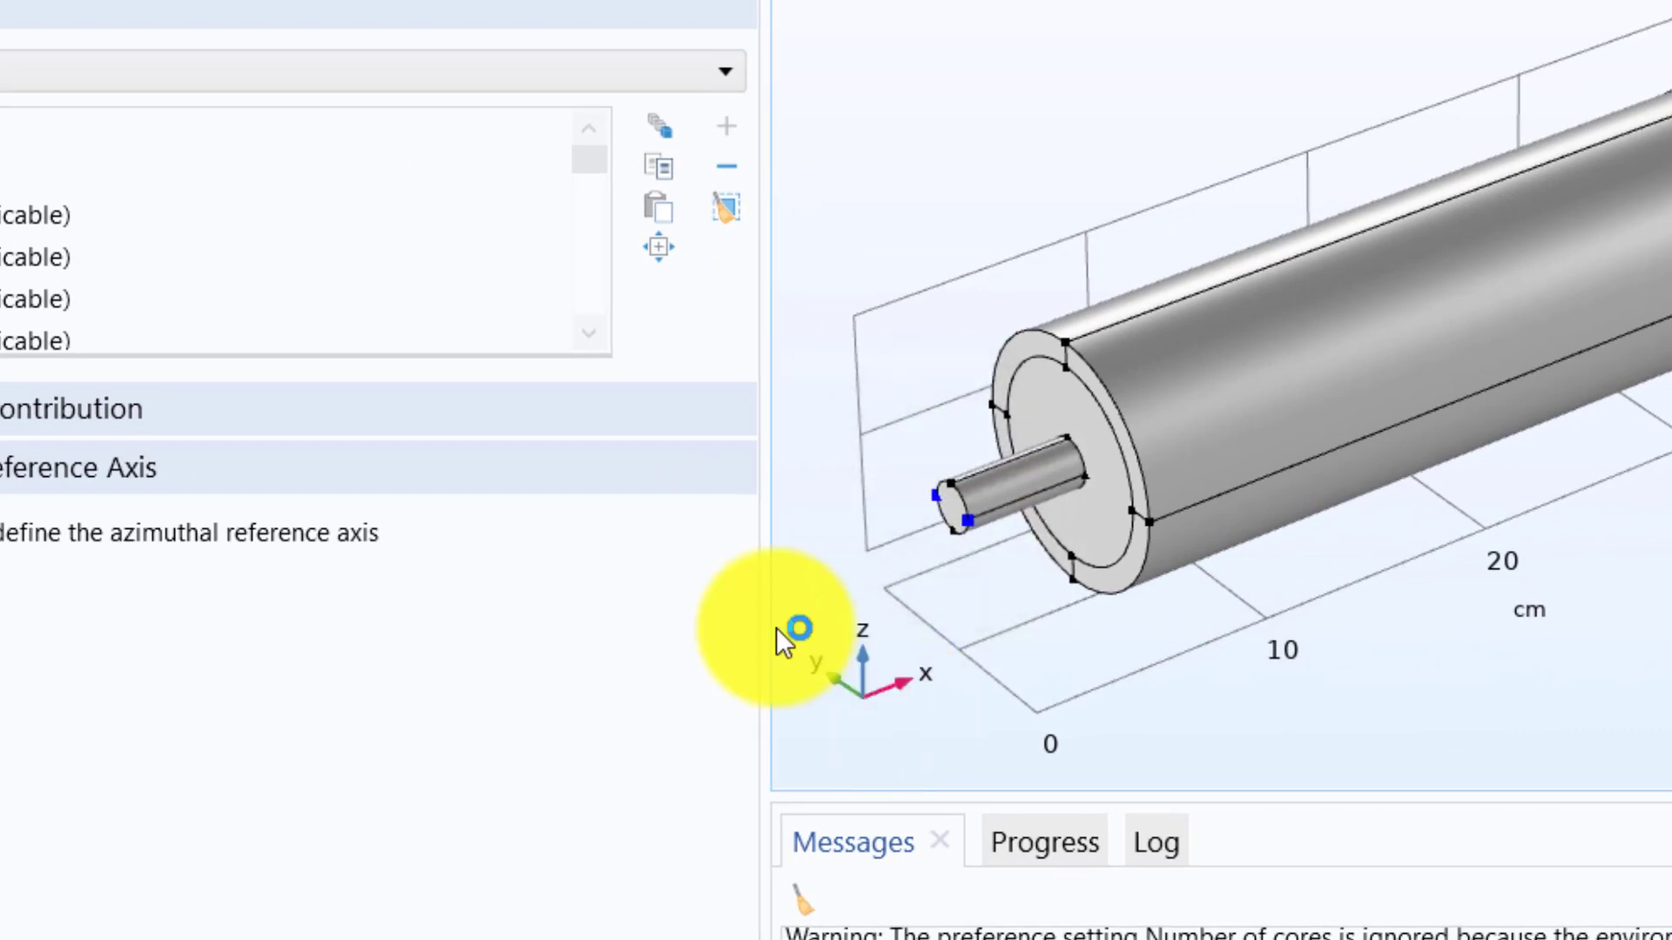
{"action": "left_click", "coordinate": [726, 209]}
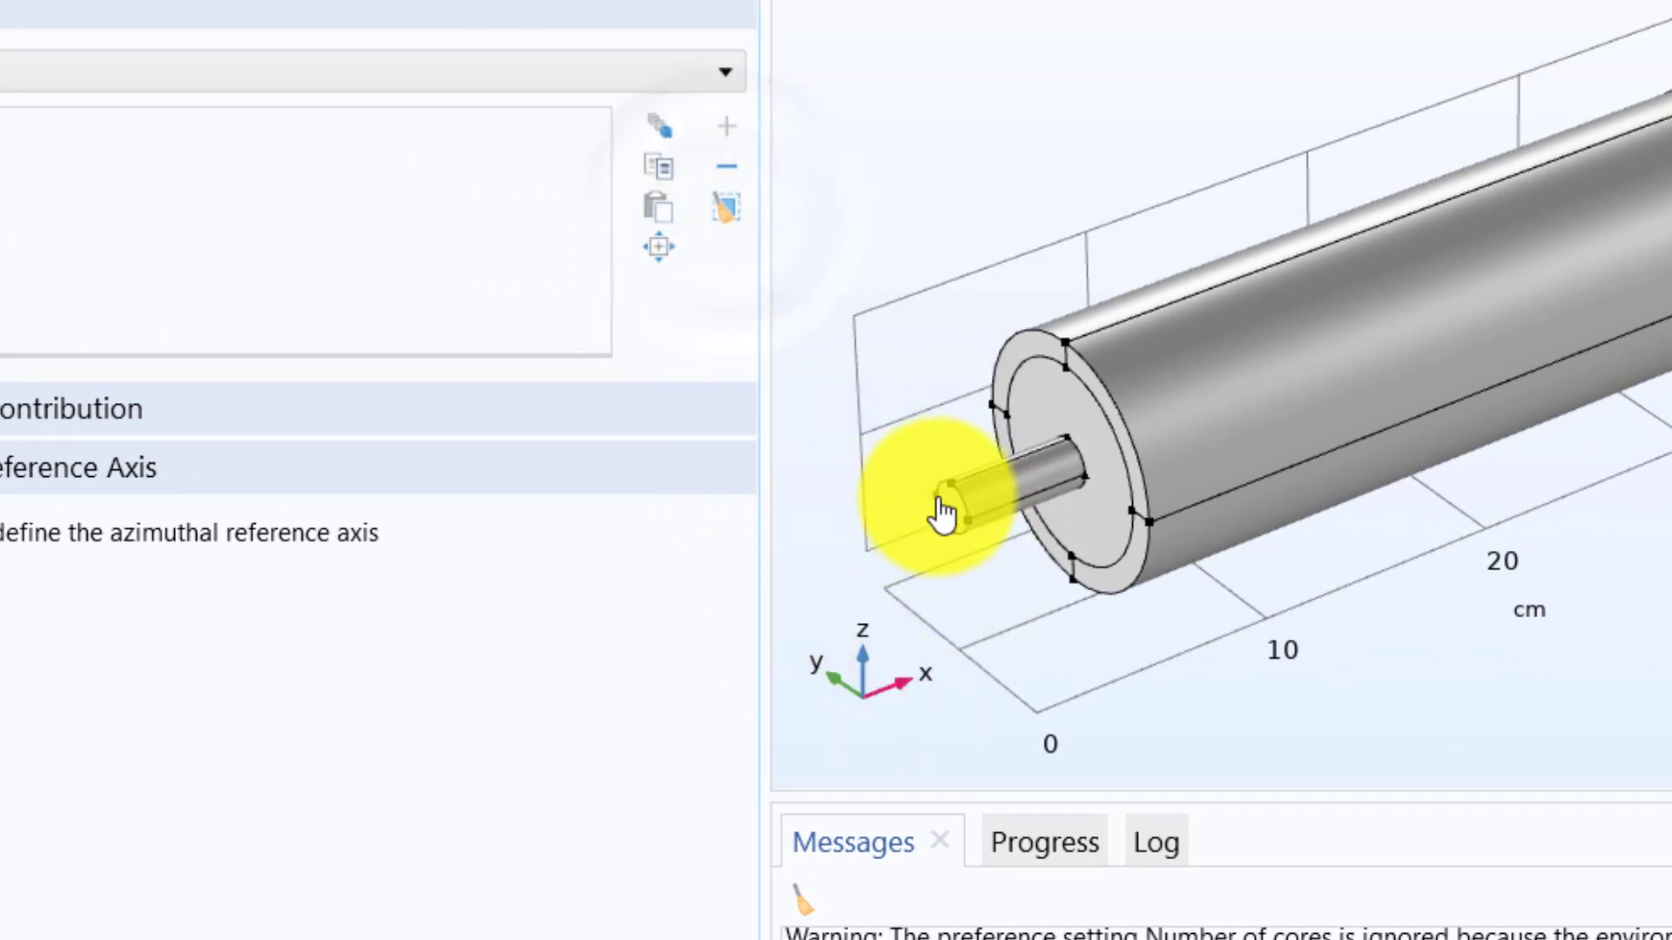
{"action": "left_click", "coordinate": [938, 498]}
{"action": "left_click", "coordinate": [969, 522]}
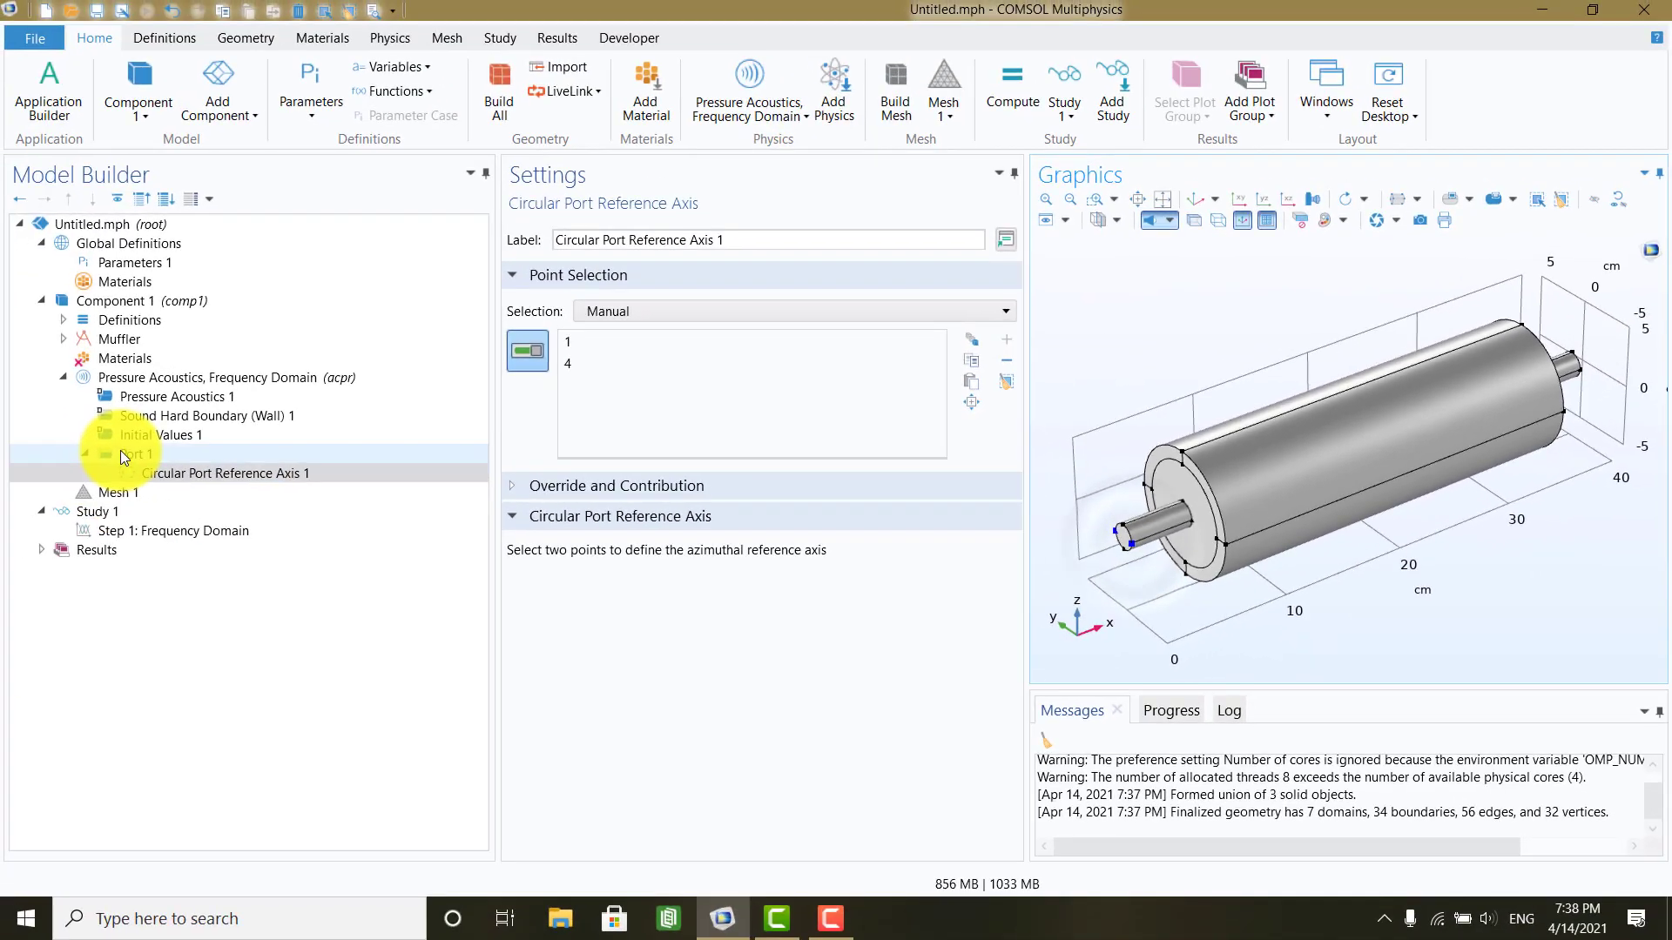
Step: Add a second Port condition and assign it to the outlet pipe's outer end face
{"action": "left_click", "coordinate": [375, 39]}
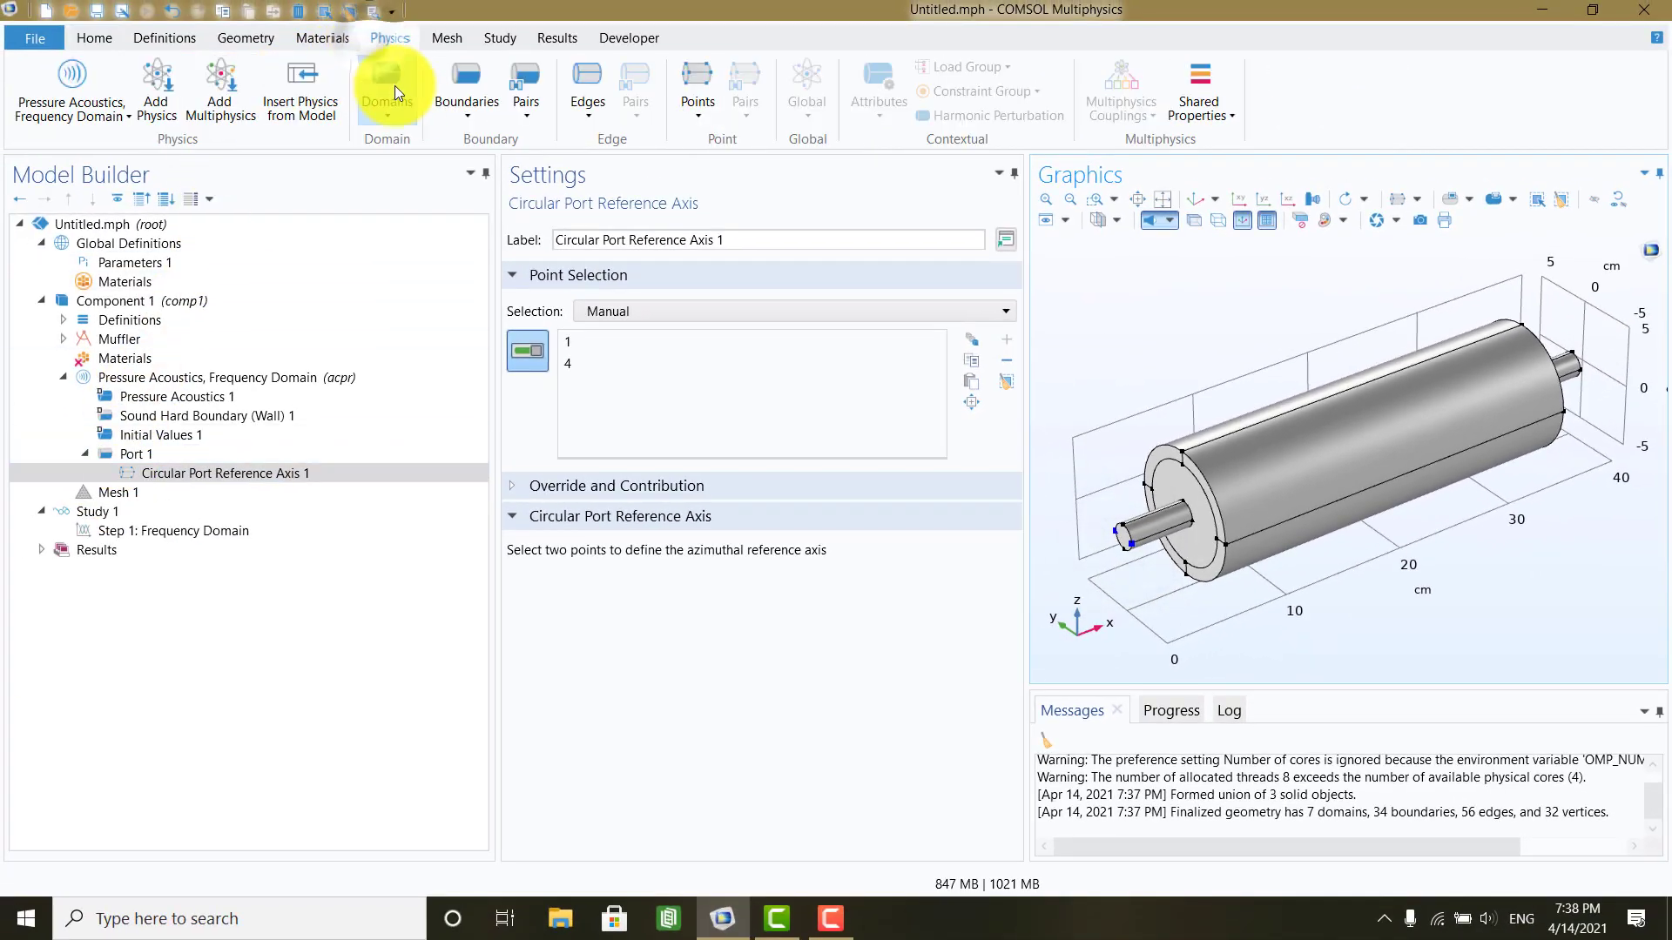
{"action": "left_click", "coordinate": [456, 117]}
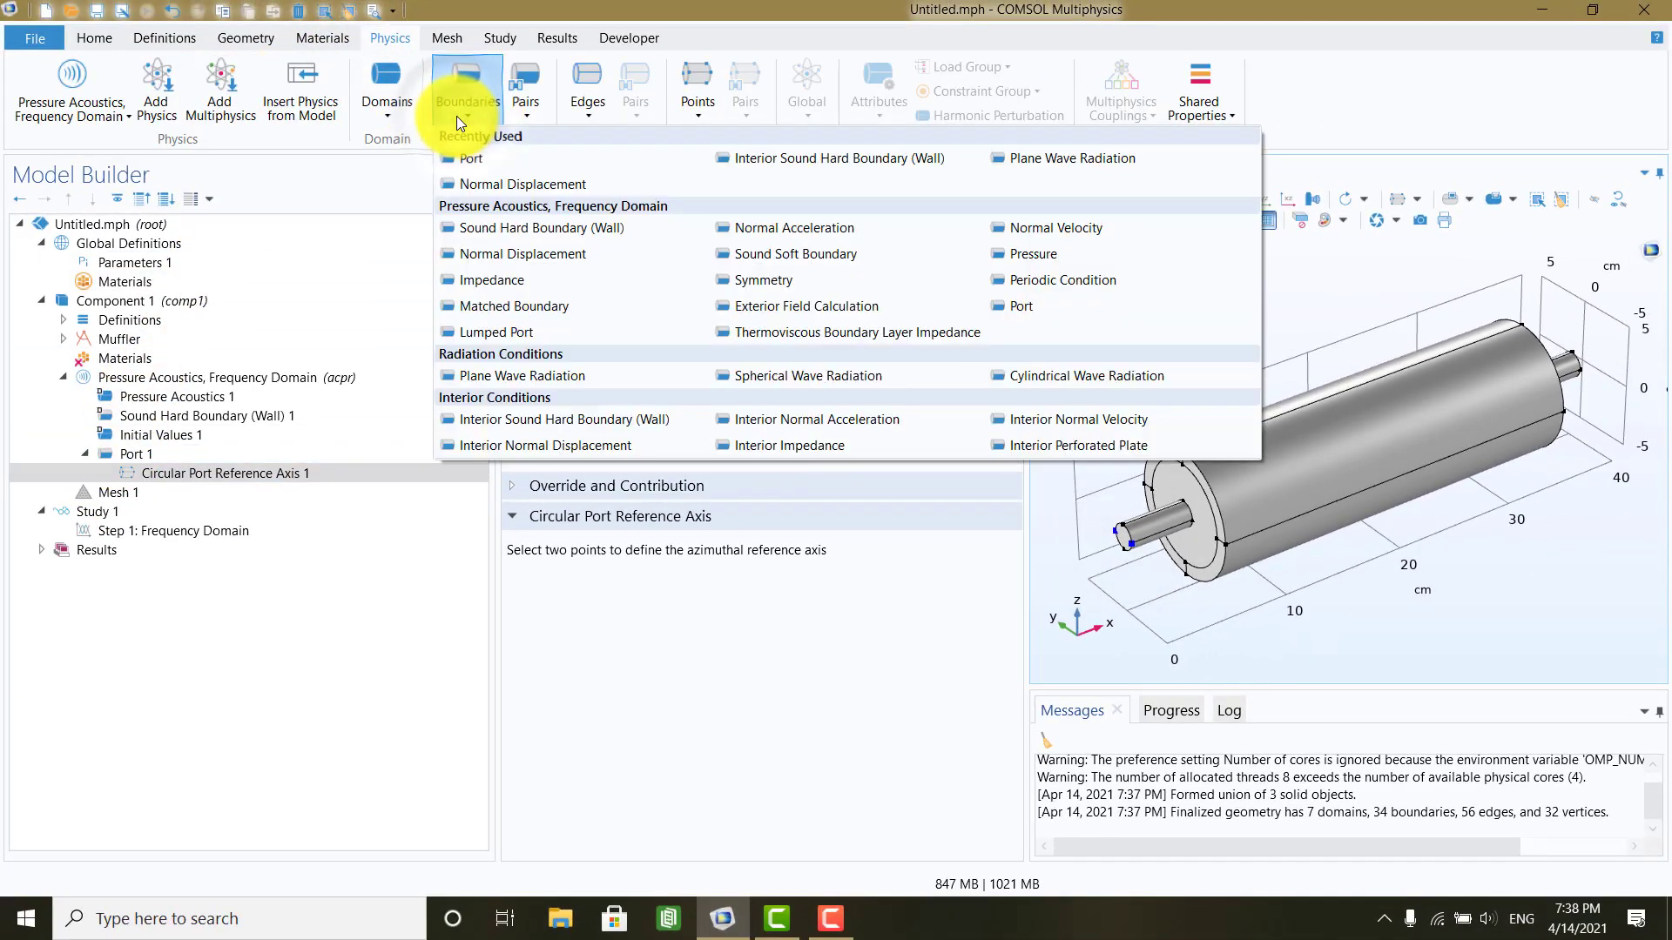
{"action": "left_click", "coordinate": [456, 144]}
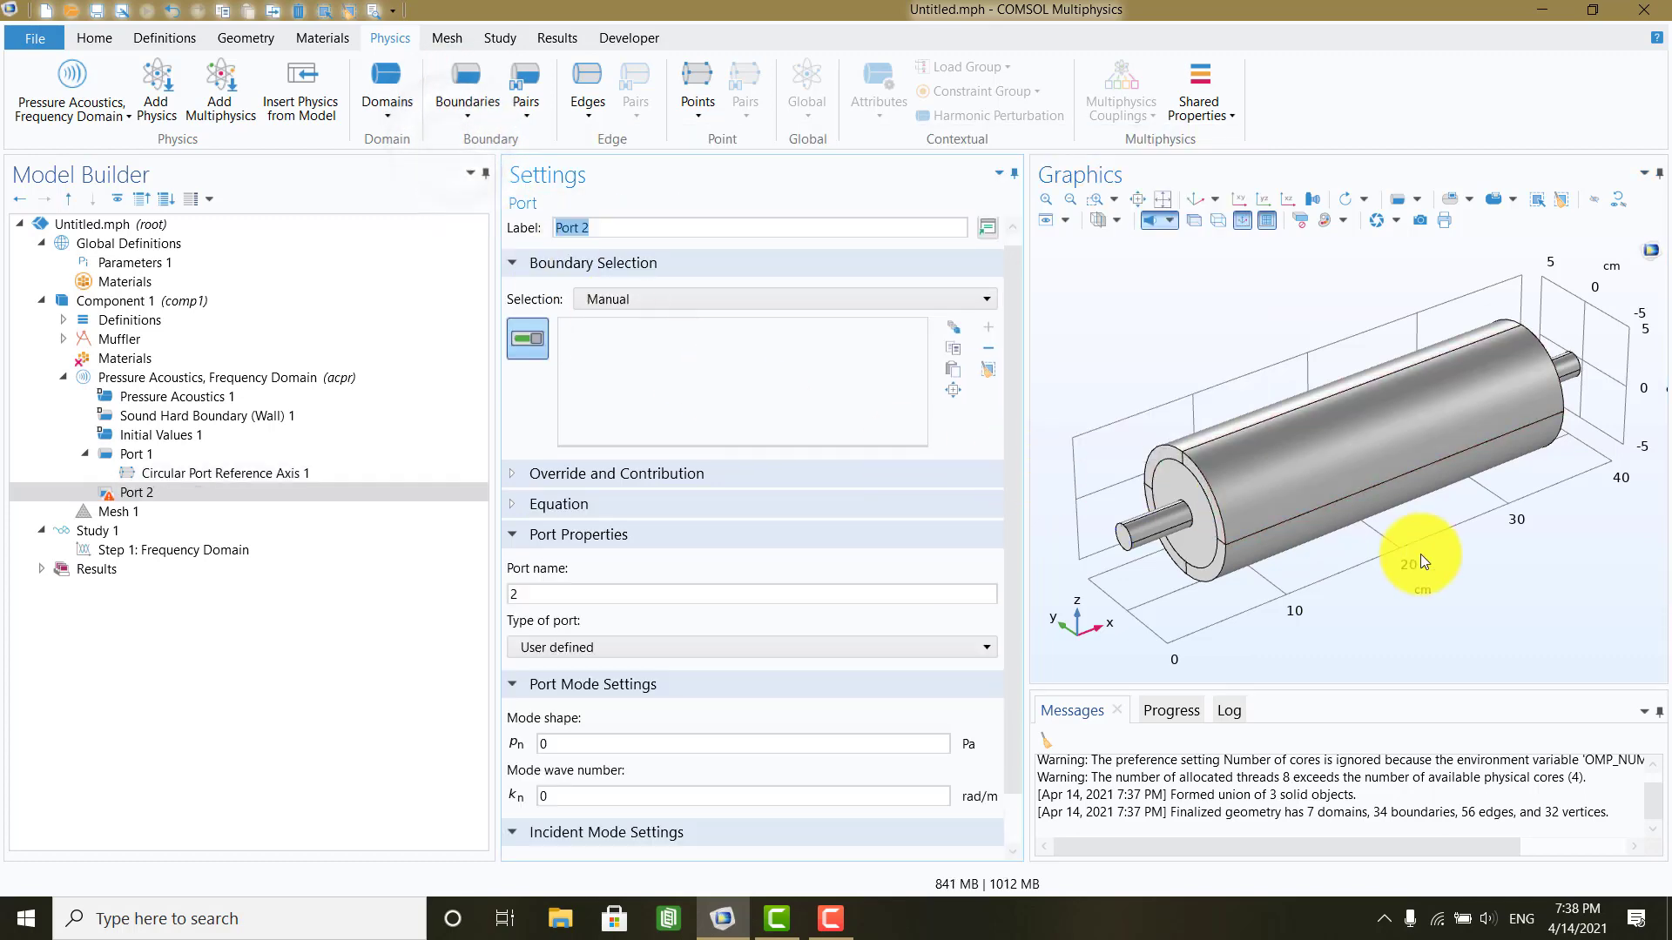
{"action": "left_click_drag", "start_coordinate": [1419, 559], "coordinate": [1444, 448]}
{"action": "left_click", "coordinate": [1508, 413]}
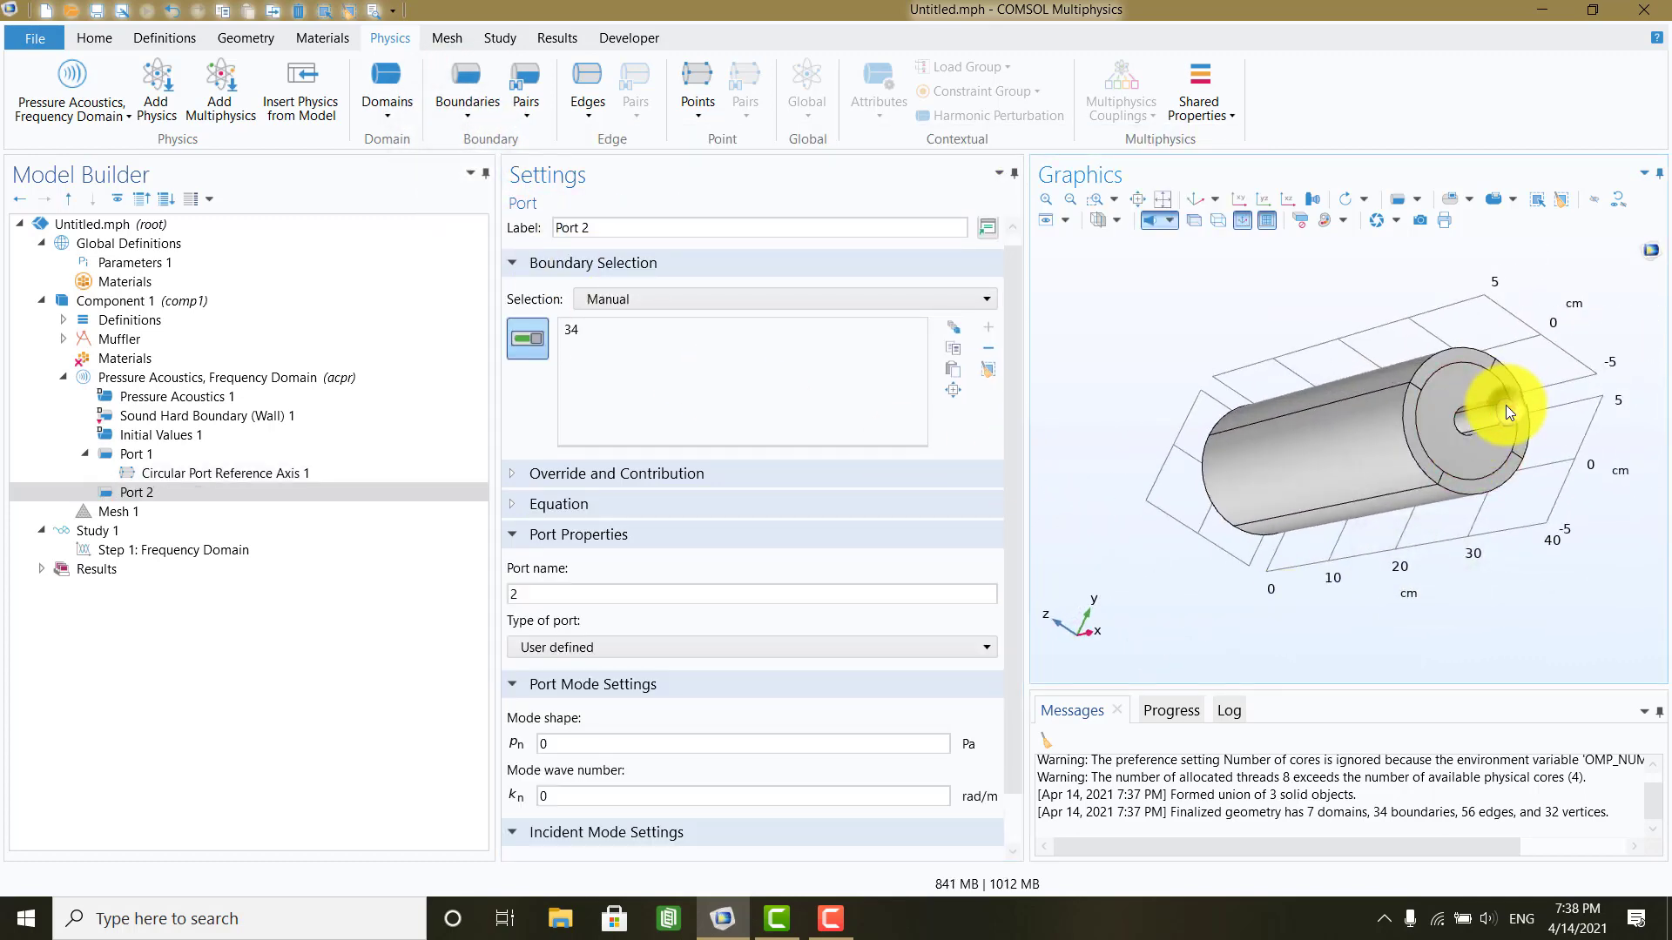
Step: Set the outlet port's type to Circular and check its mode and incident wave settings
{"action": "left_click", "coordinate": [562, 649]}
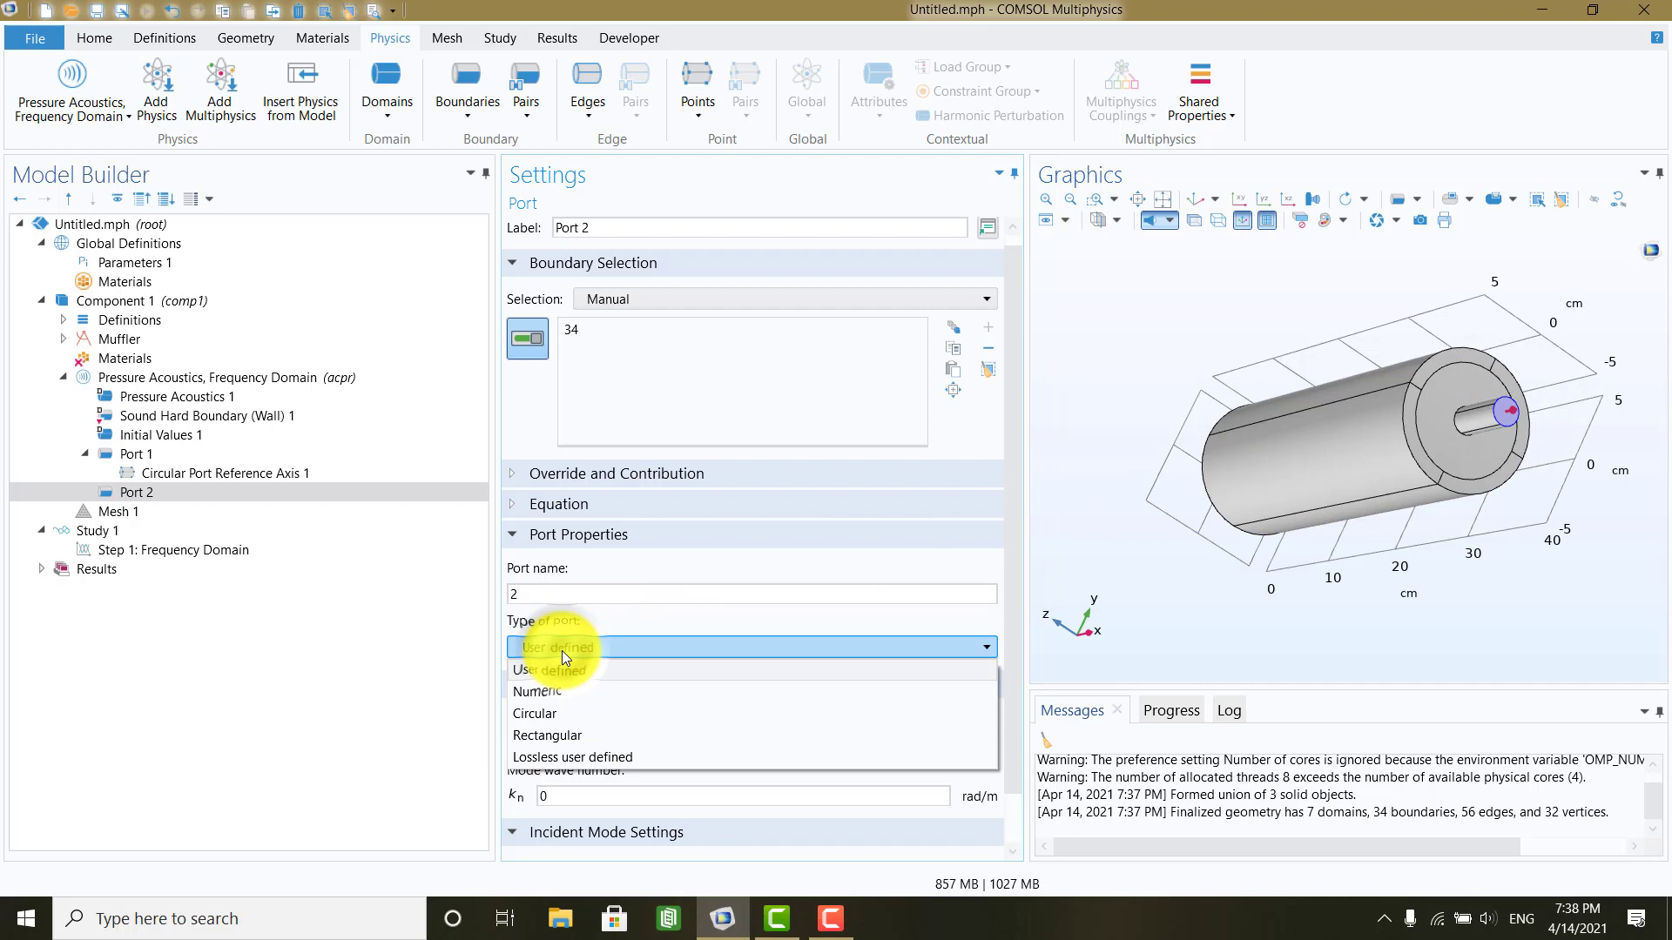
{"action": "left_click", "coordinate": [549, 713]}
{"action": "left_click", "coordinate": [138, 493]}
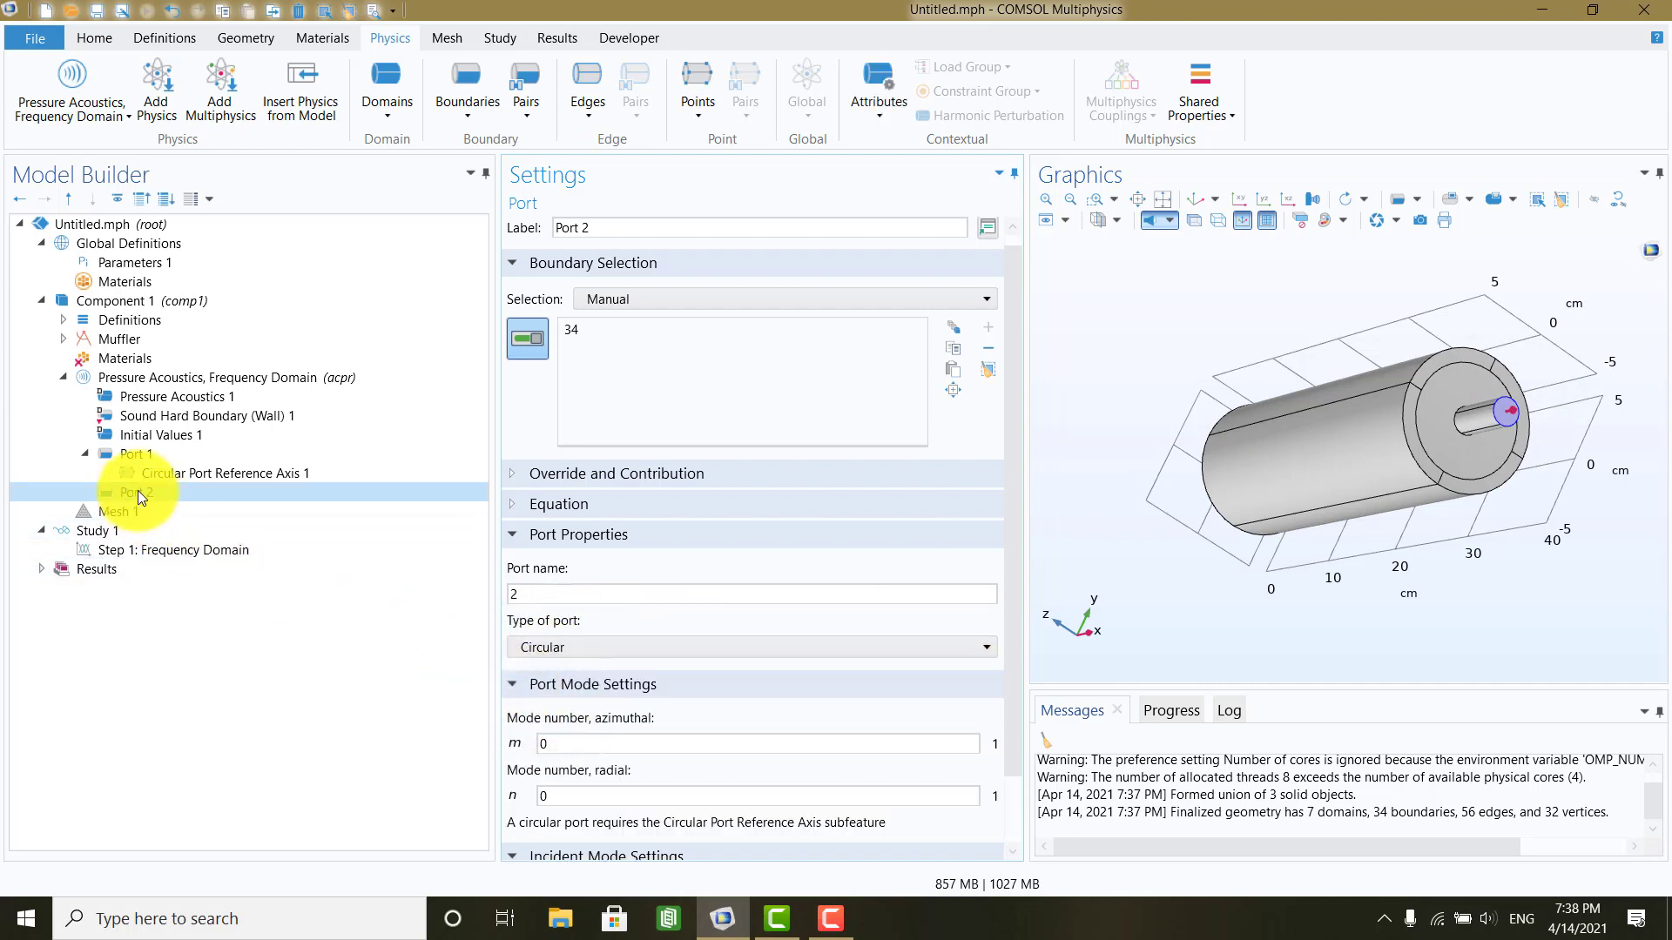
{"action": "left_click_drag", "start_coordinate": [1010, 550], "coordinate": [1011, 628]}
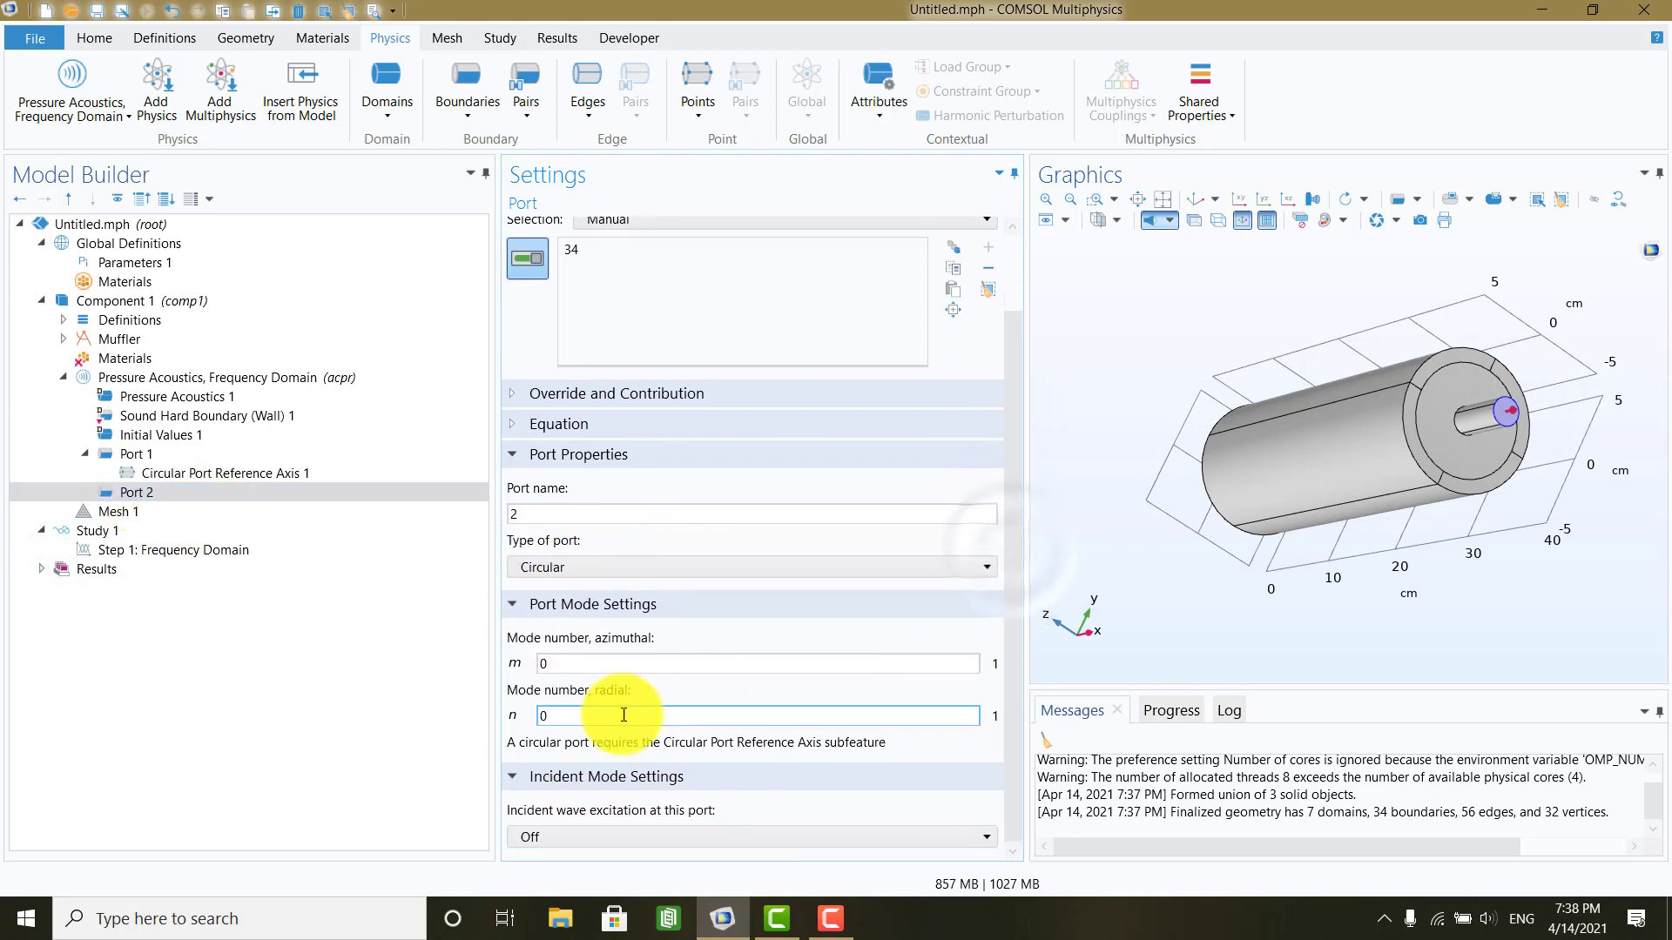
Step: Add a Circular Port Reference Axis to Port 2 and pick its points on the outlet's end circle
{"action": "right_click", "coordinate": [145, 494]}
{"action": "mouse_move", "coordinate": [195, 516]}
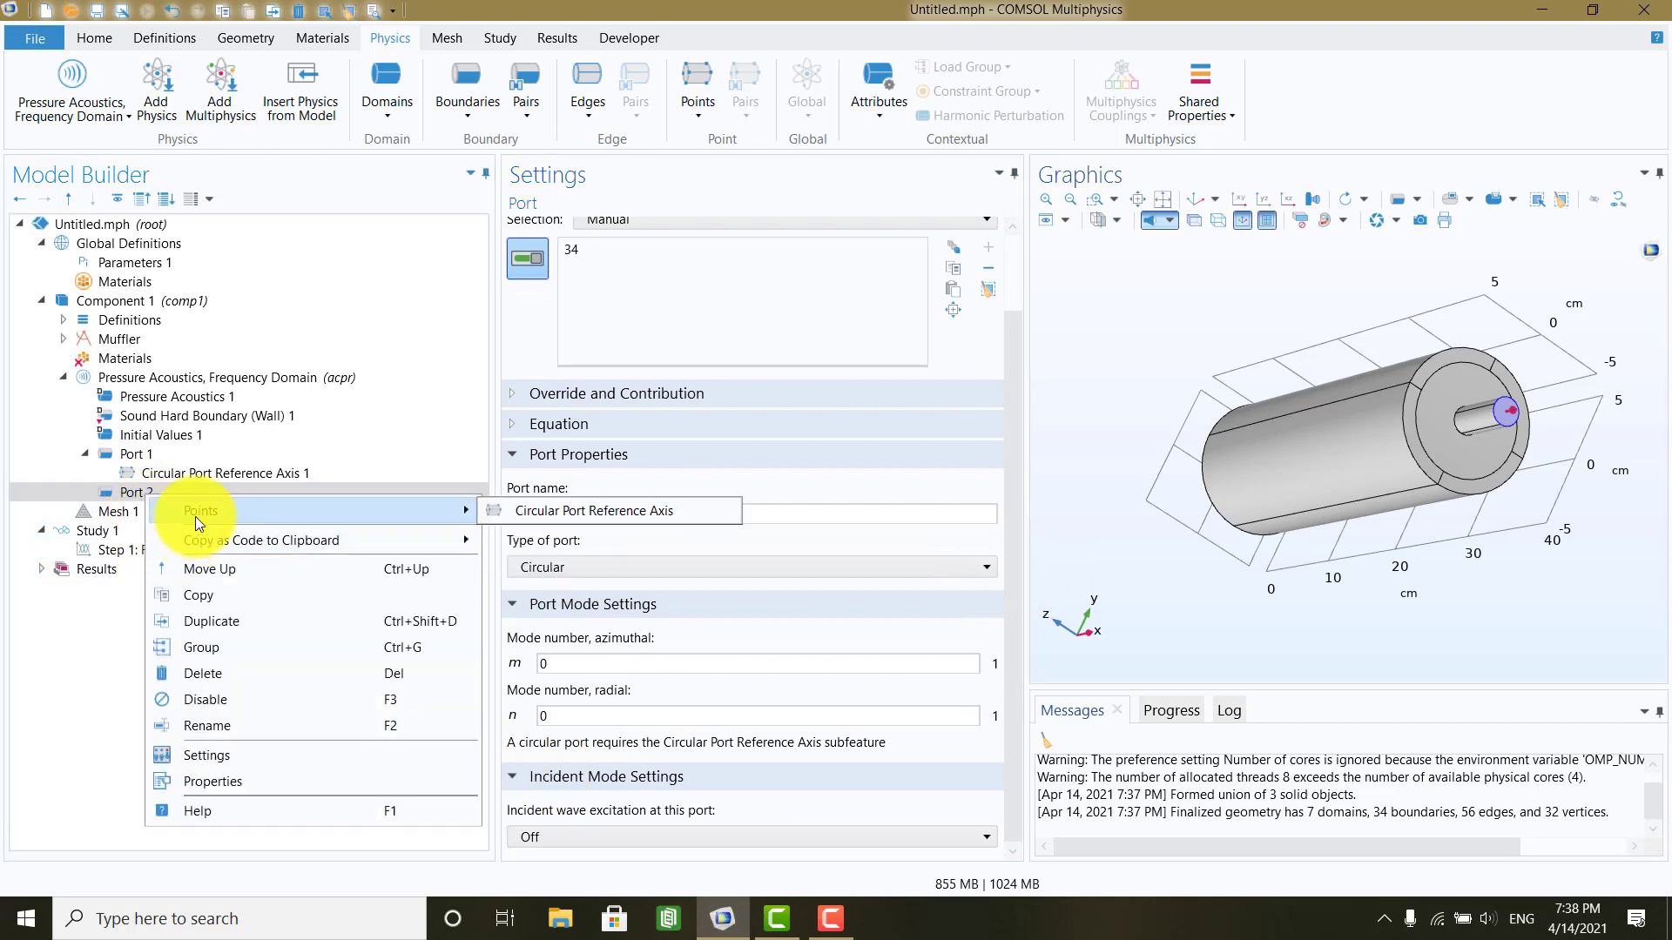
{"action": "left_click", "coordinate": [503, 516]}
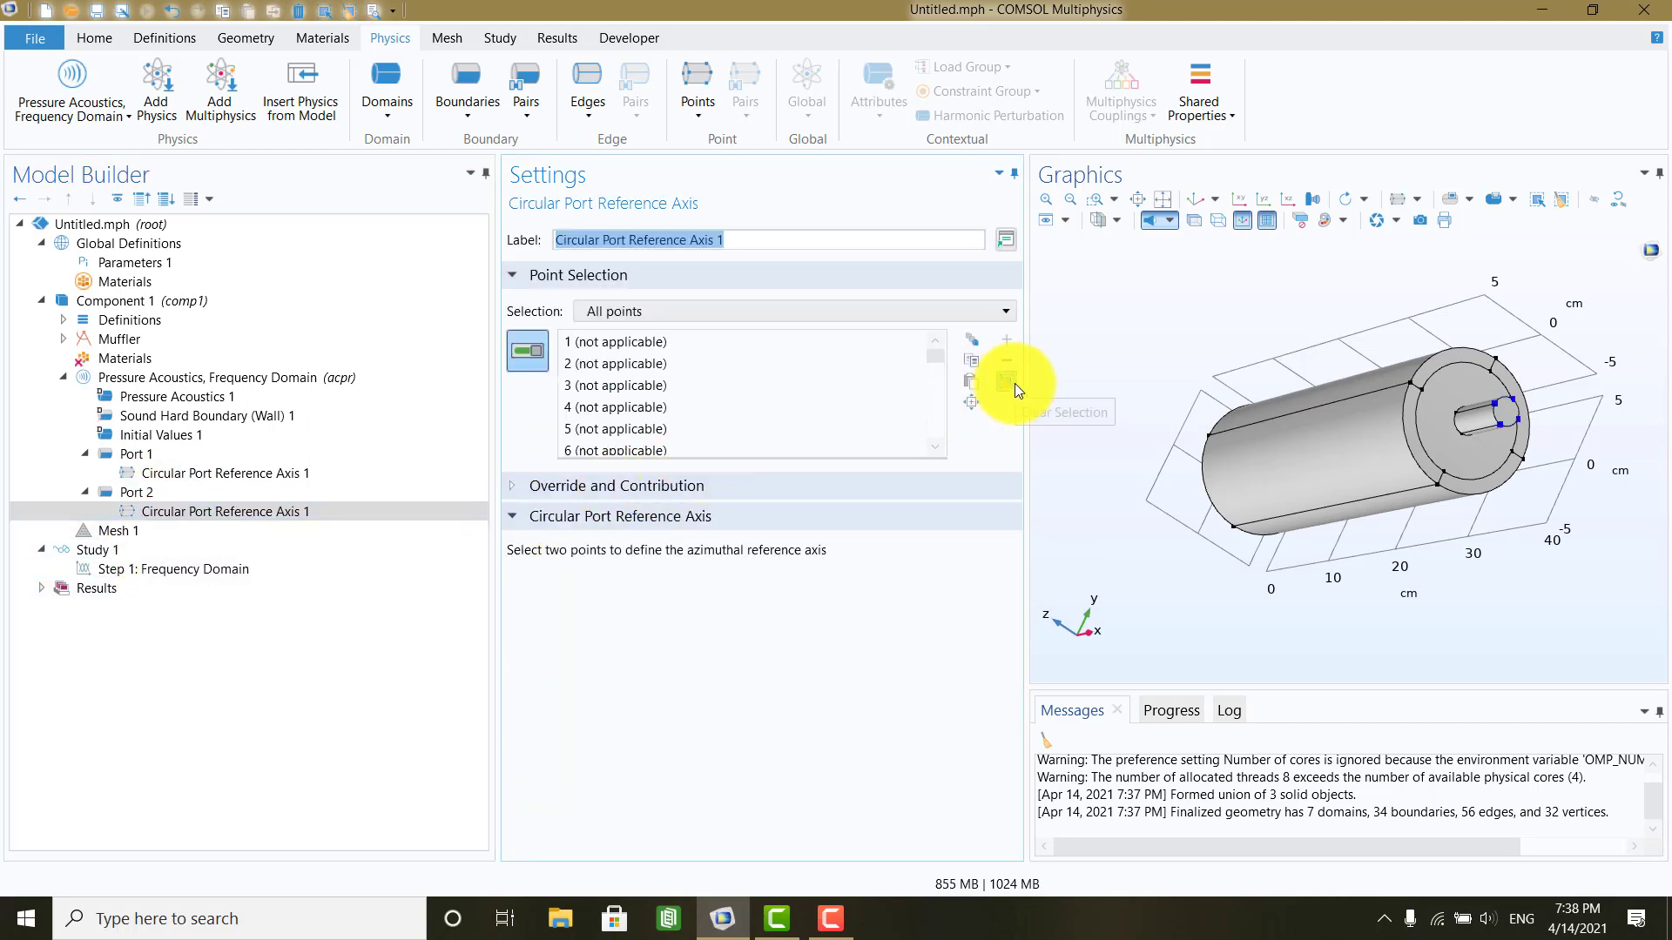
{"action": "left_click", "coordinate": [1501, 409]}
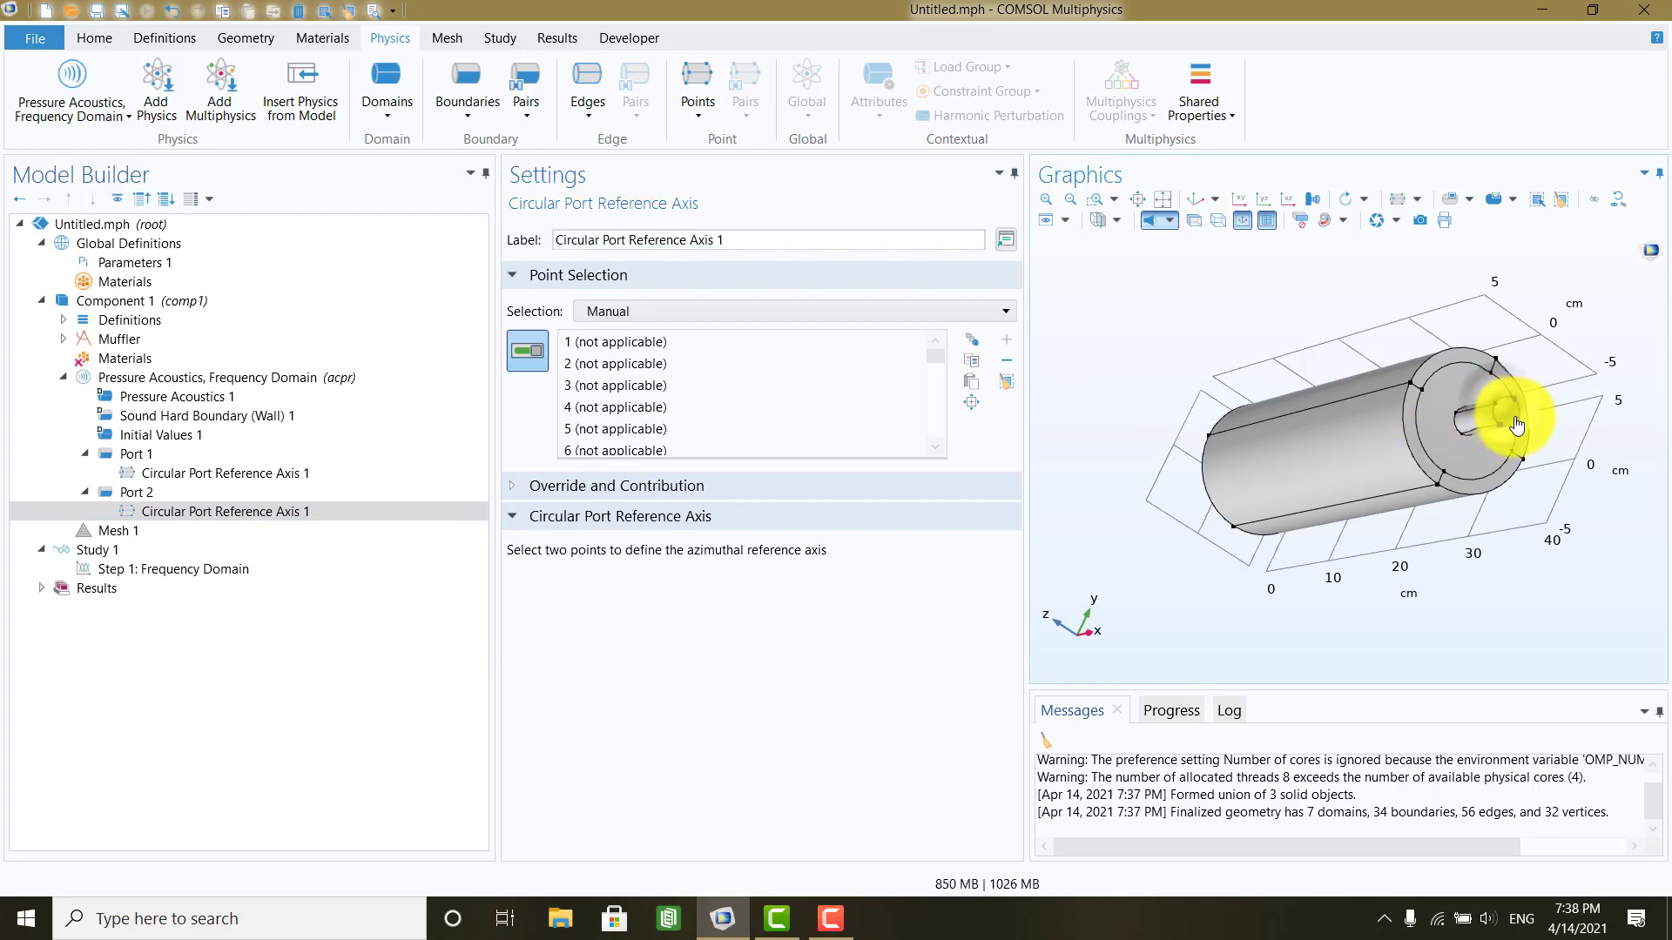
{"action": "left_click_drag", "start_coordinate": [1393, 672], "coordinate": [1541, 583]}
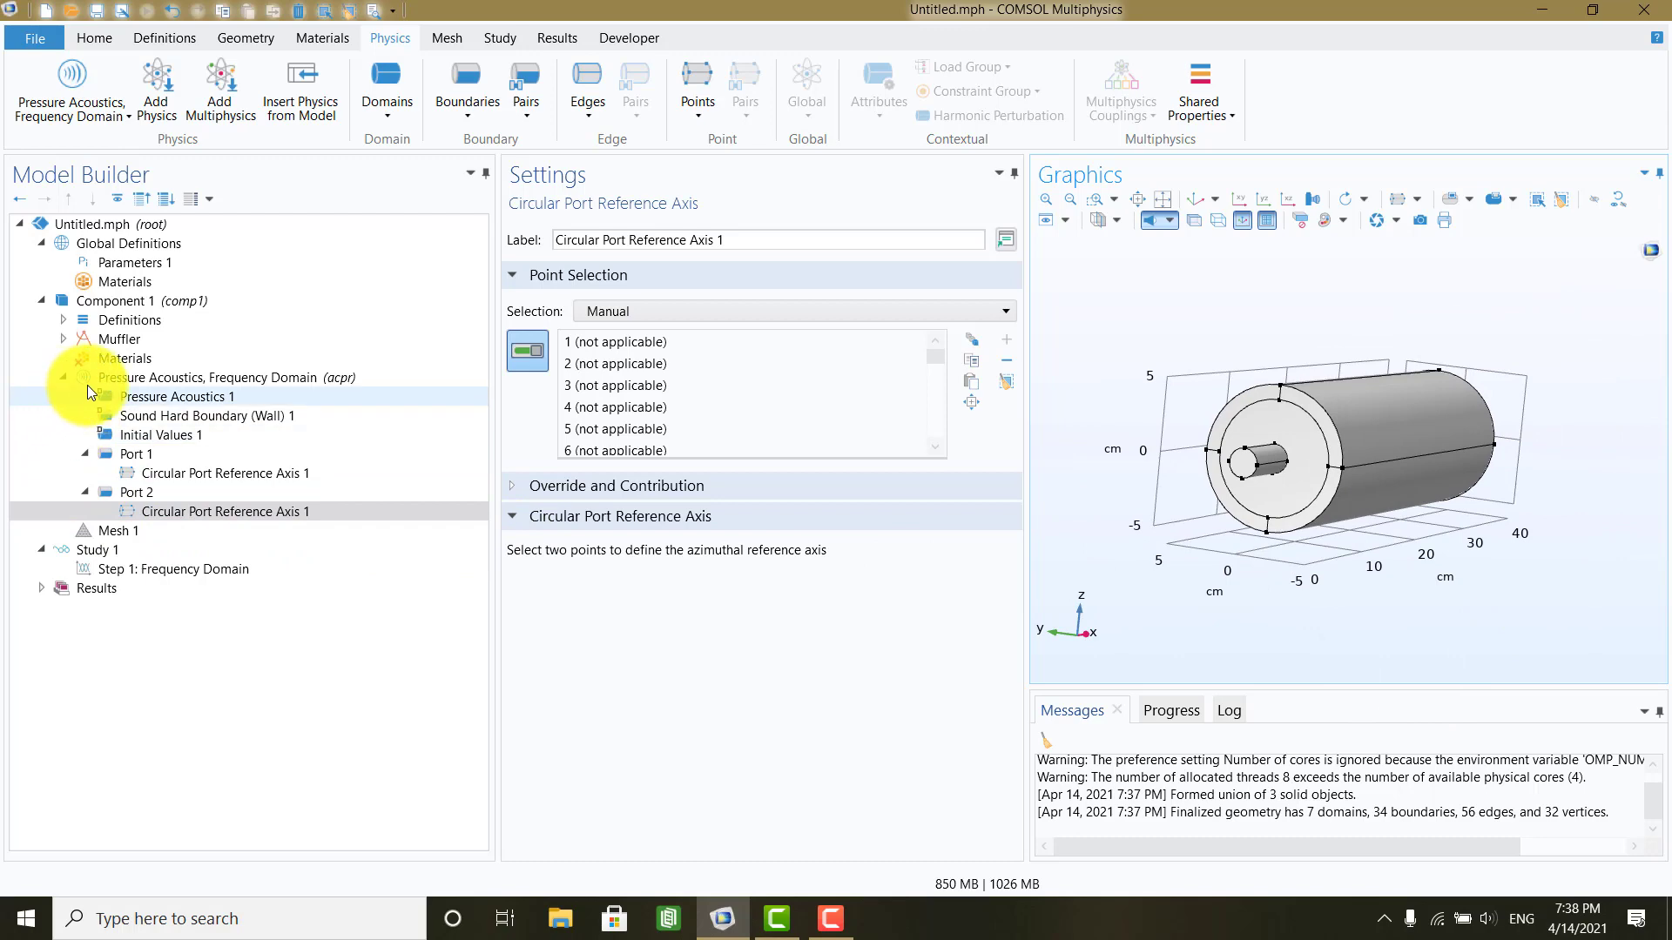
Step: Add a Poroacoustics domain condition and assign it to the four outer lining domains of the chamber (2, 3, 5 and 6)
{"action": "left_click", "coordinate": [119, 380]}
{"action": "right_click", "coordinate": [118, 380]}
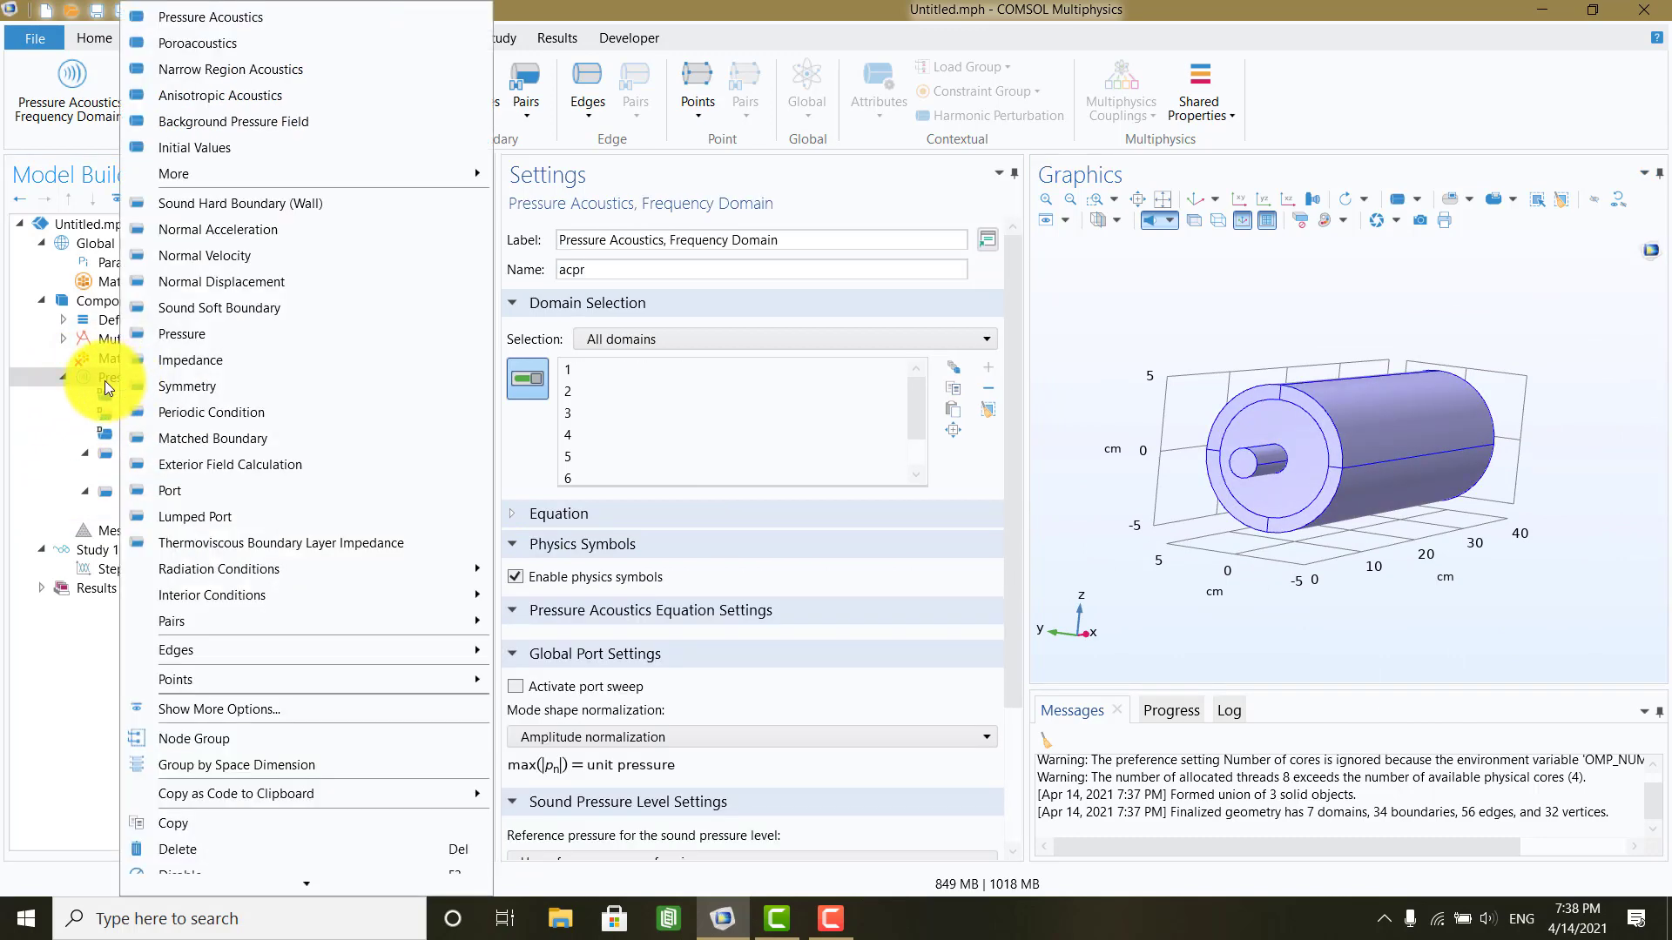
{"action": "left_click", "coordinate": [104, 380]}
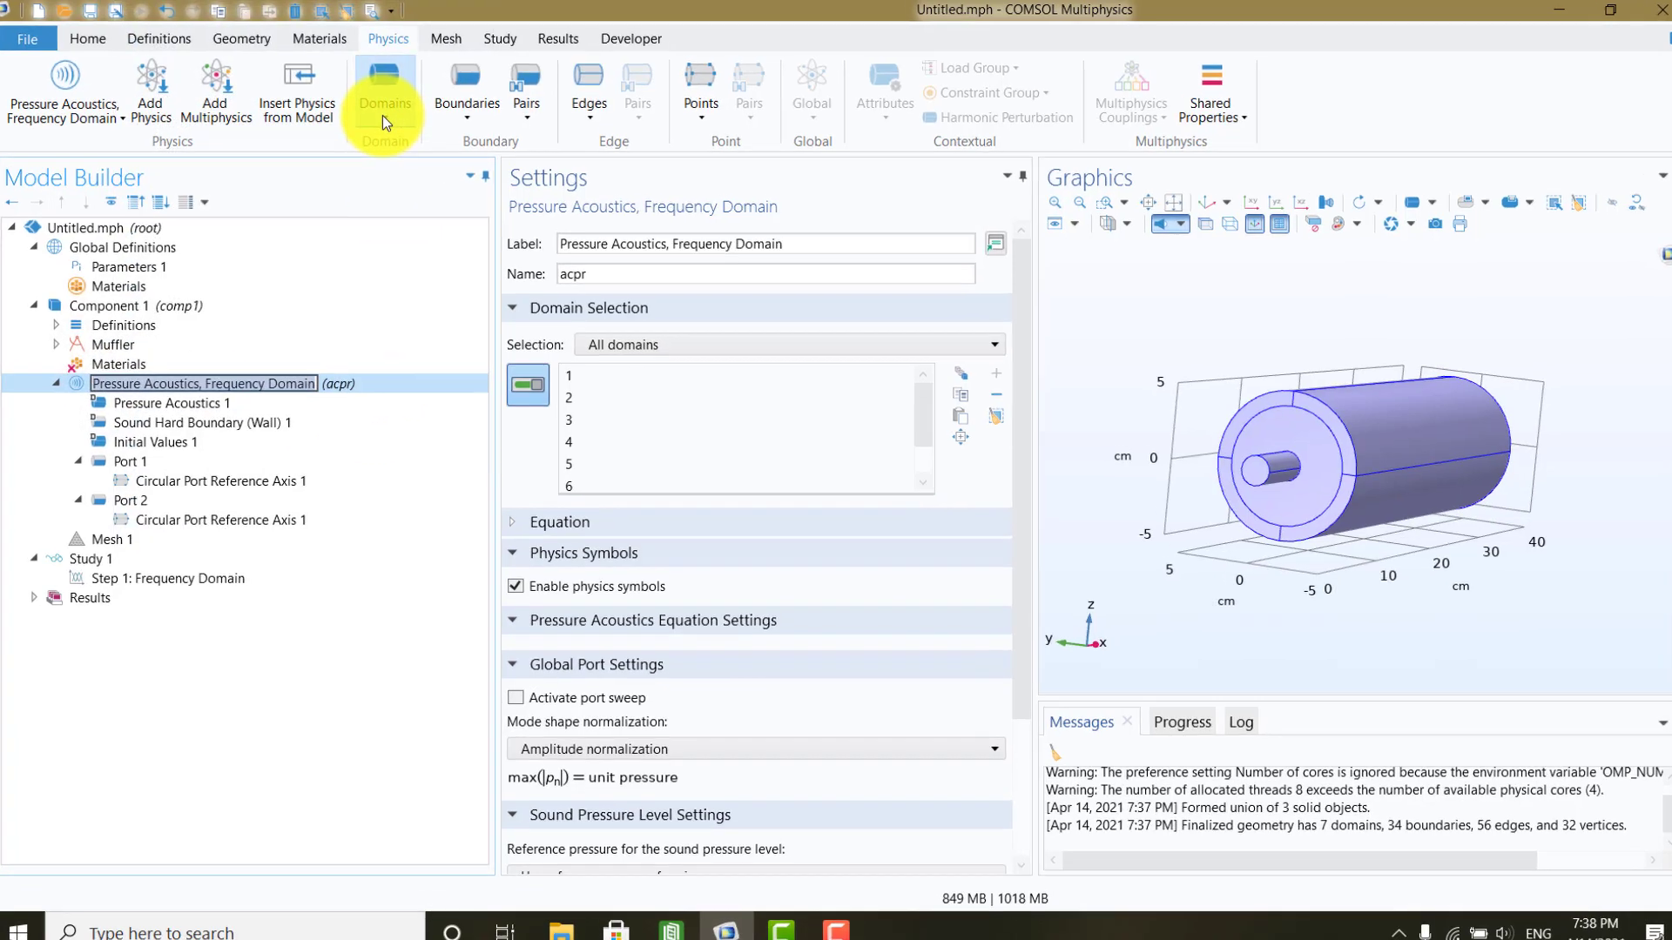
{"action": "left_click", "coordinate": [385, 113]}
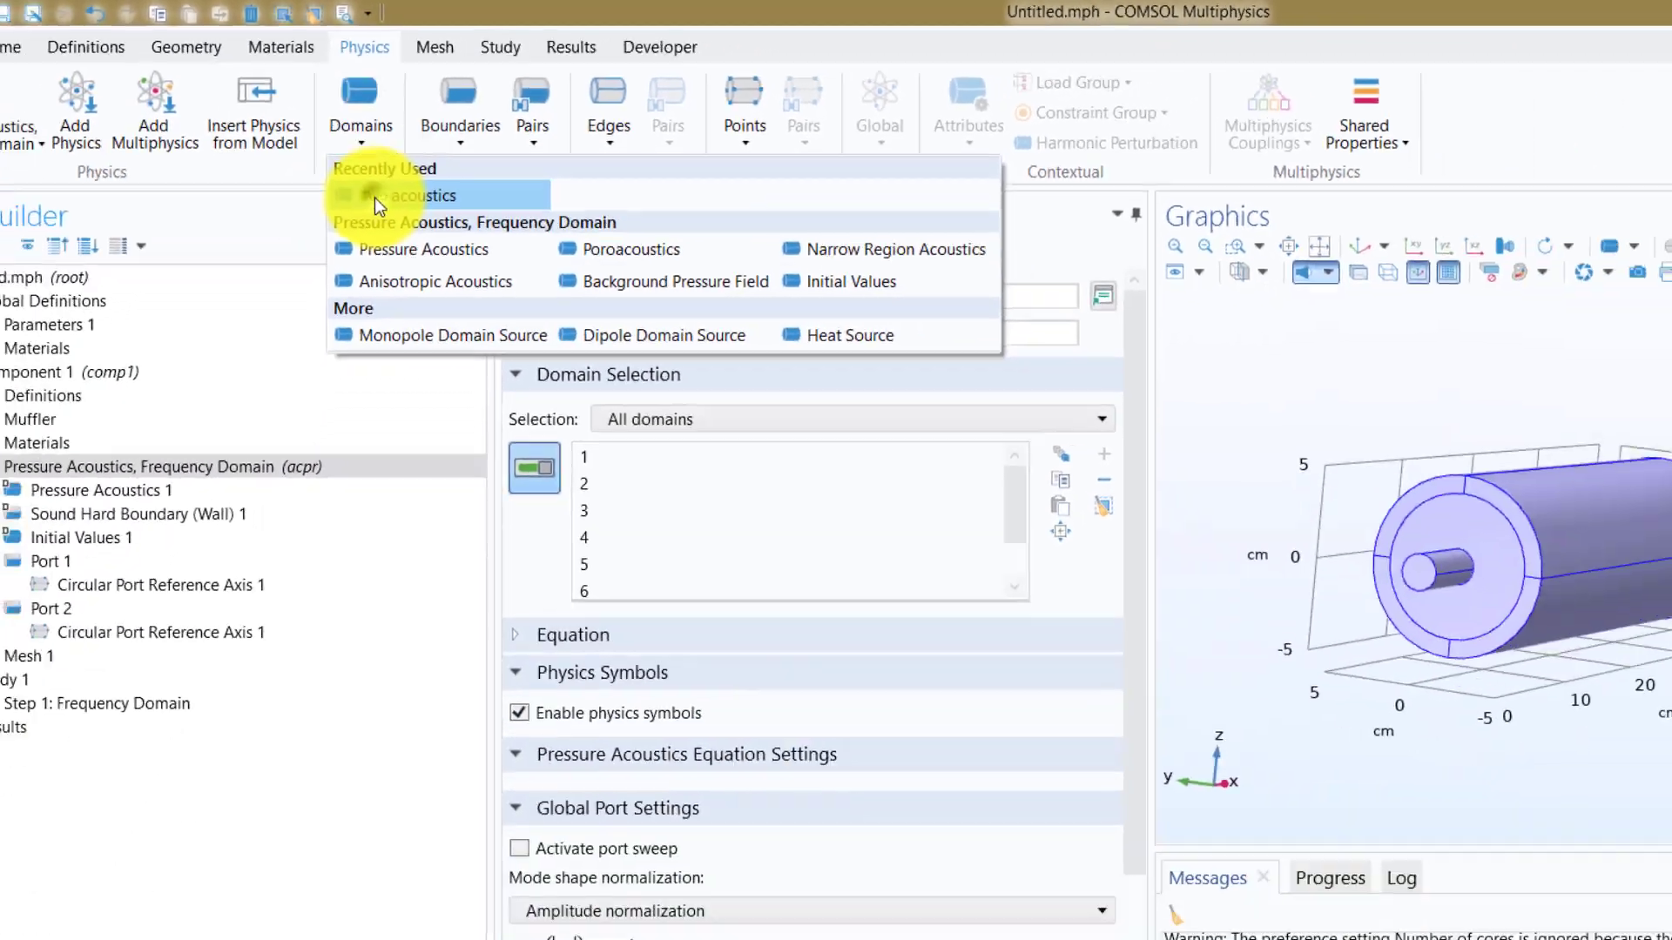
{"action": "left_click", "coordinate": [339, 247]}
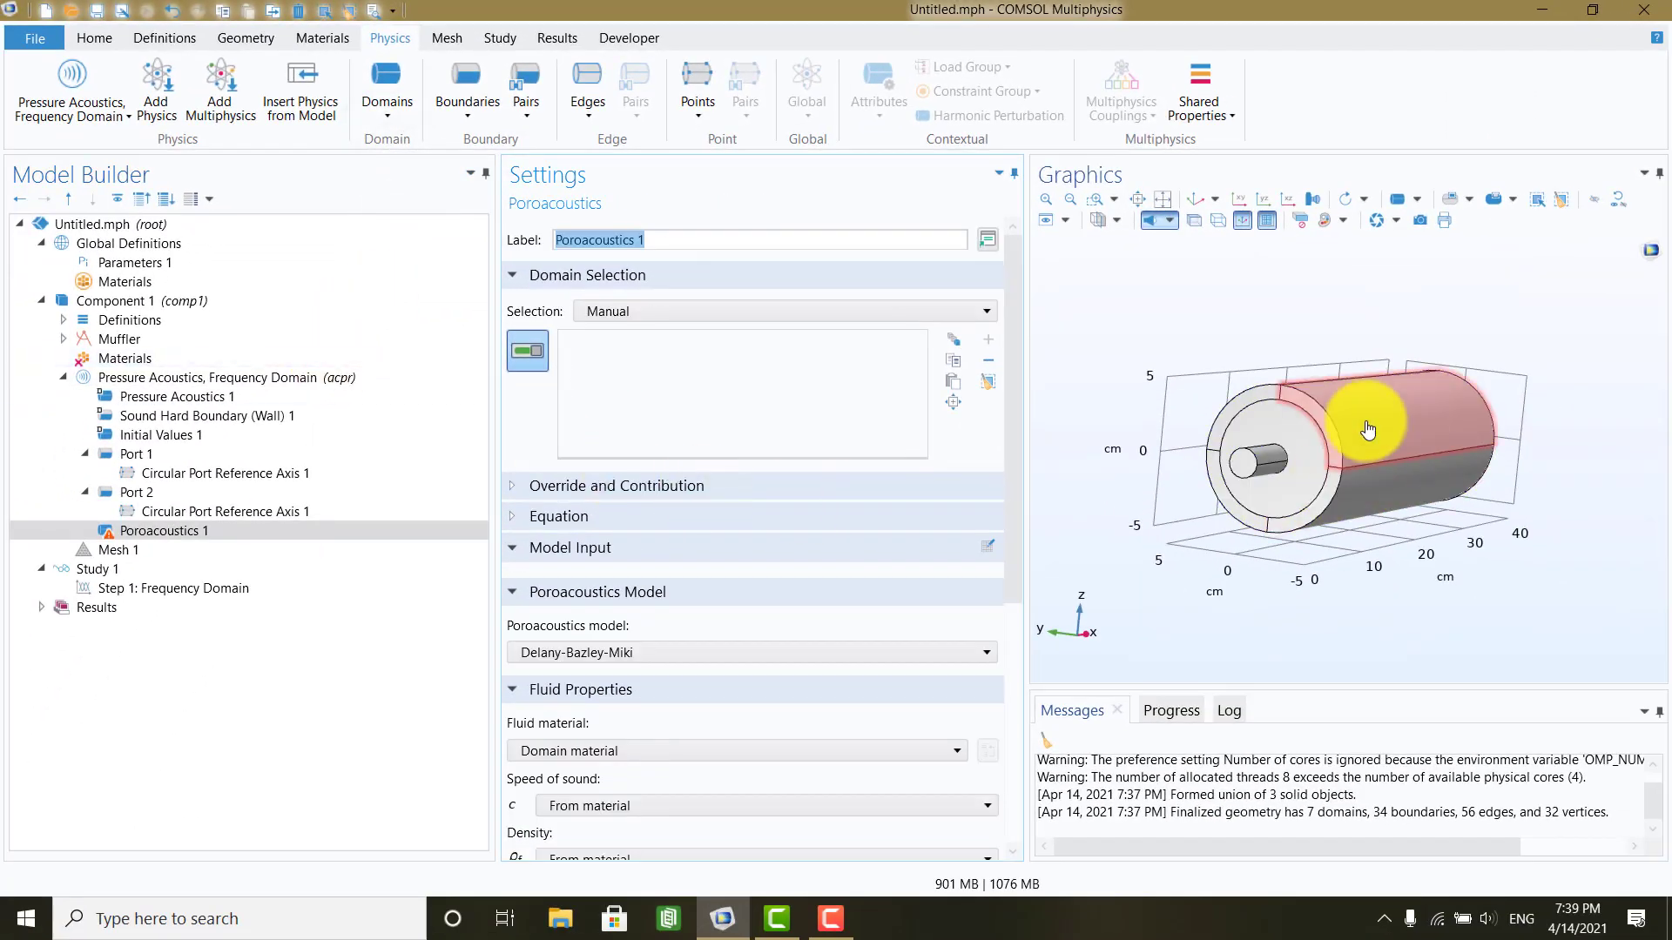
{"action": "left_click", "coordinate": [1293, 409]}
{"action": "left_click", "coordinate": [1213, 499]}
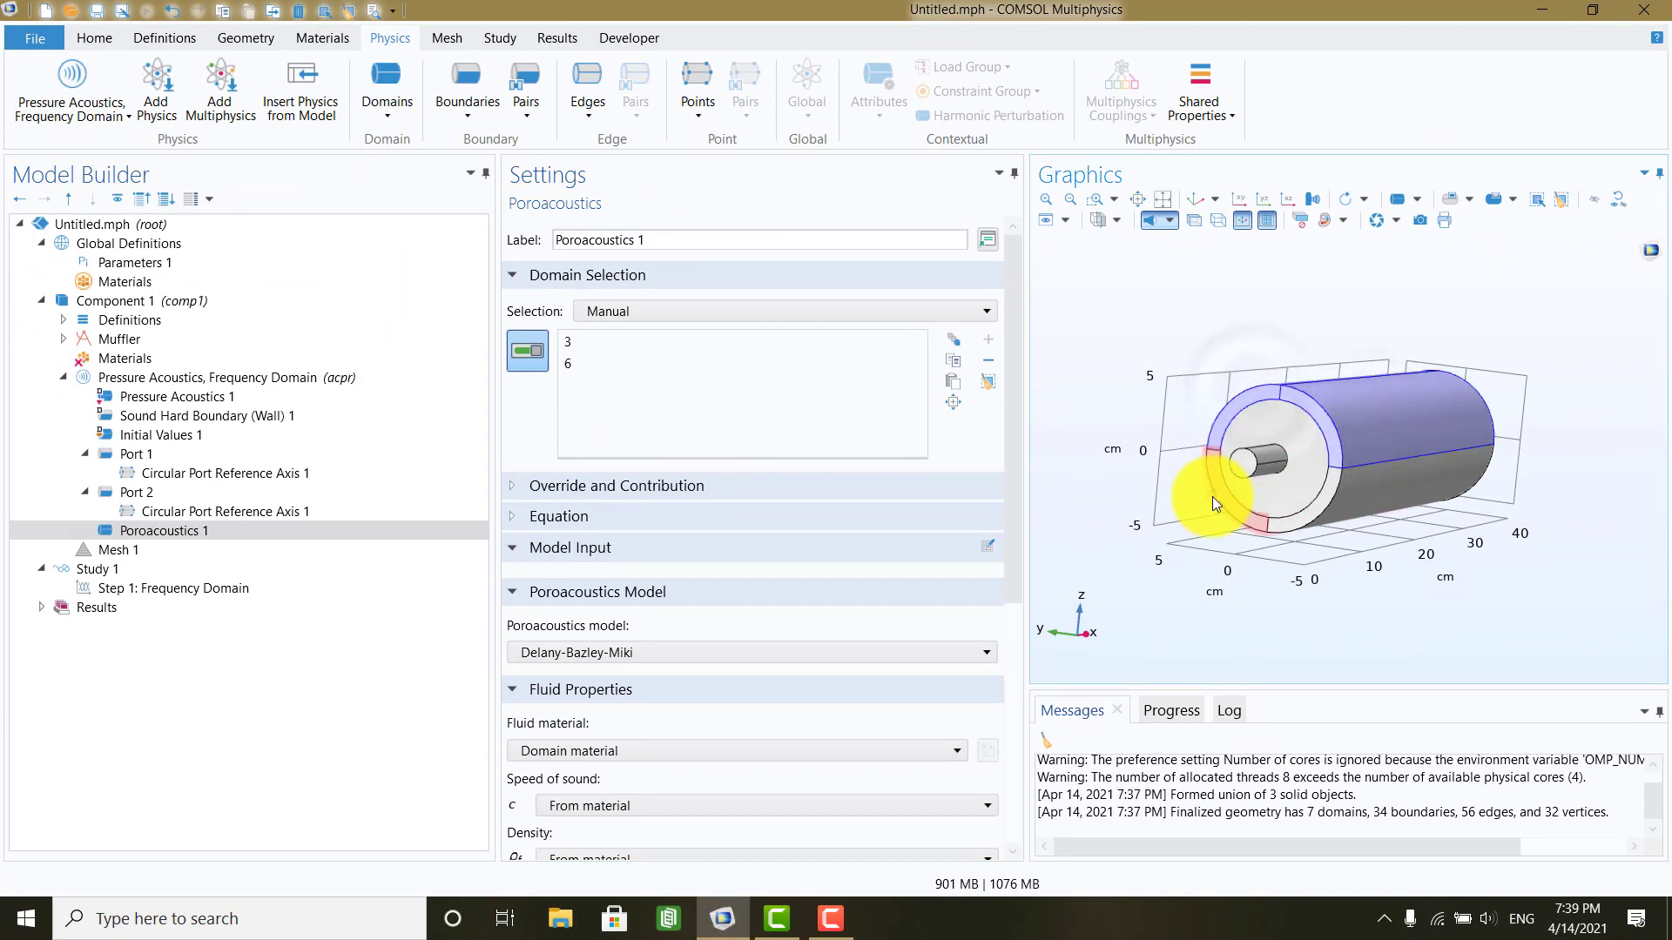
{"action": "left_click", "coordinate": [1310, 526]}
{"action": "left_click", "coordinate": [1251, 600]}
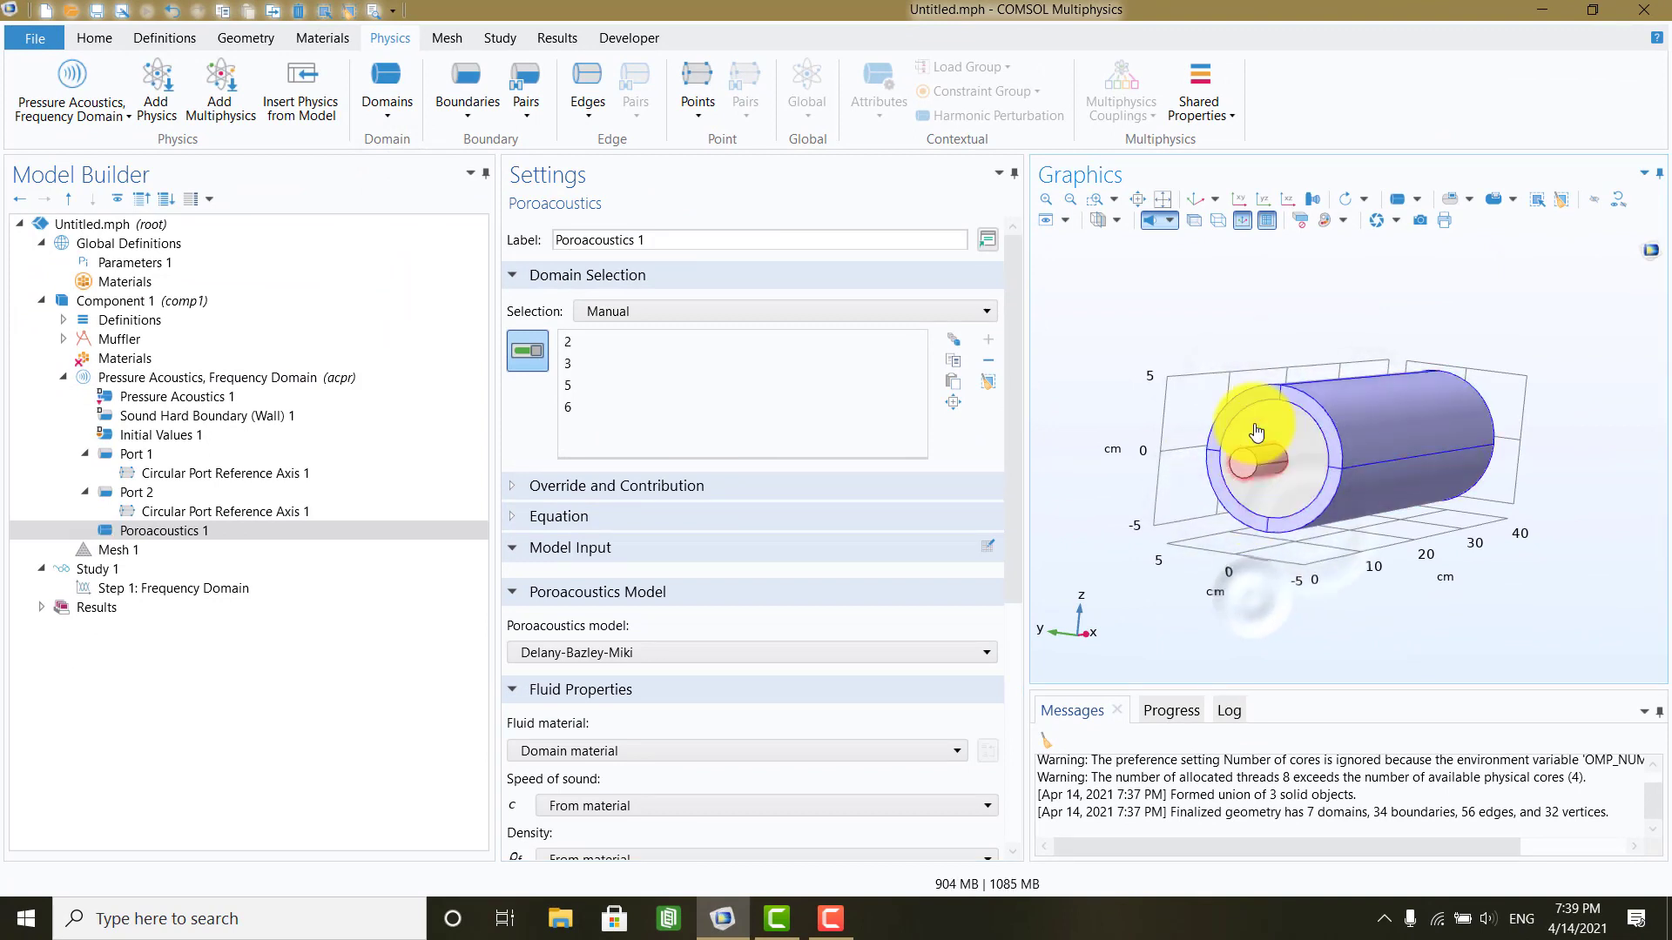
{"action": "left_click_drag", "start_coordinate": [1262, 320], "coordinate": [1232, 342]}
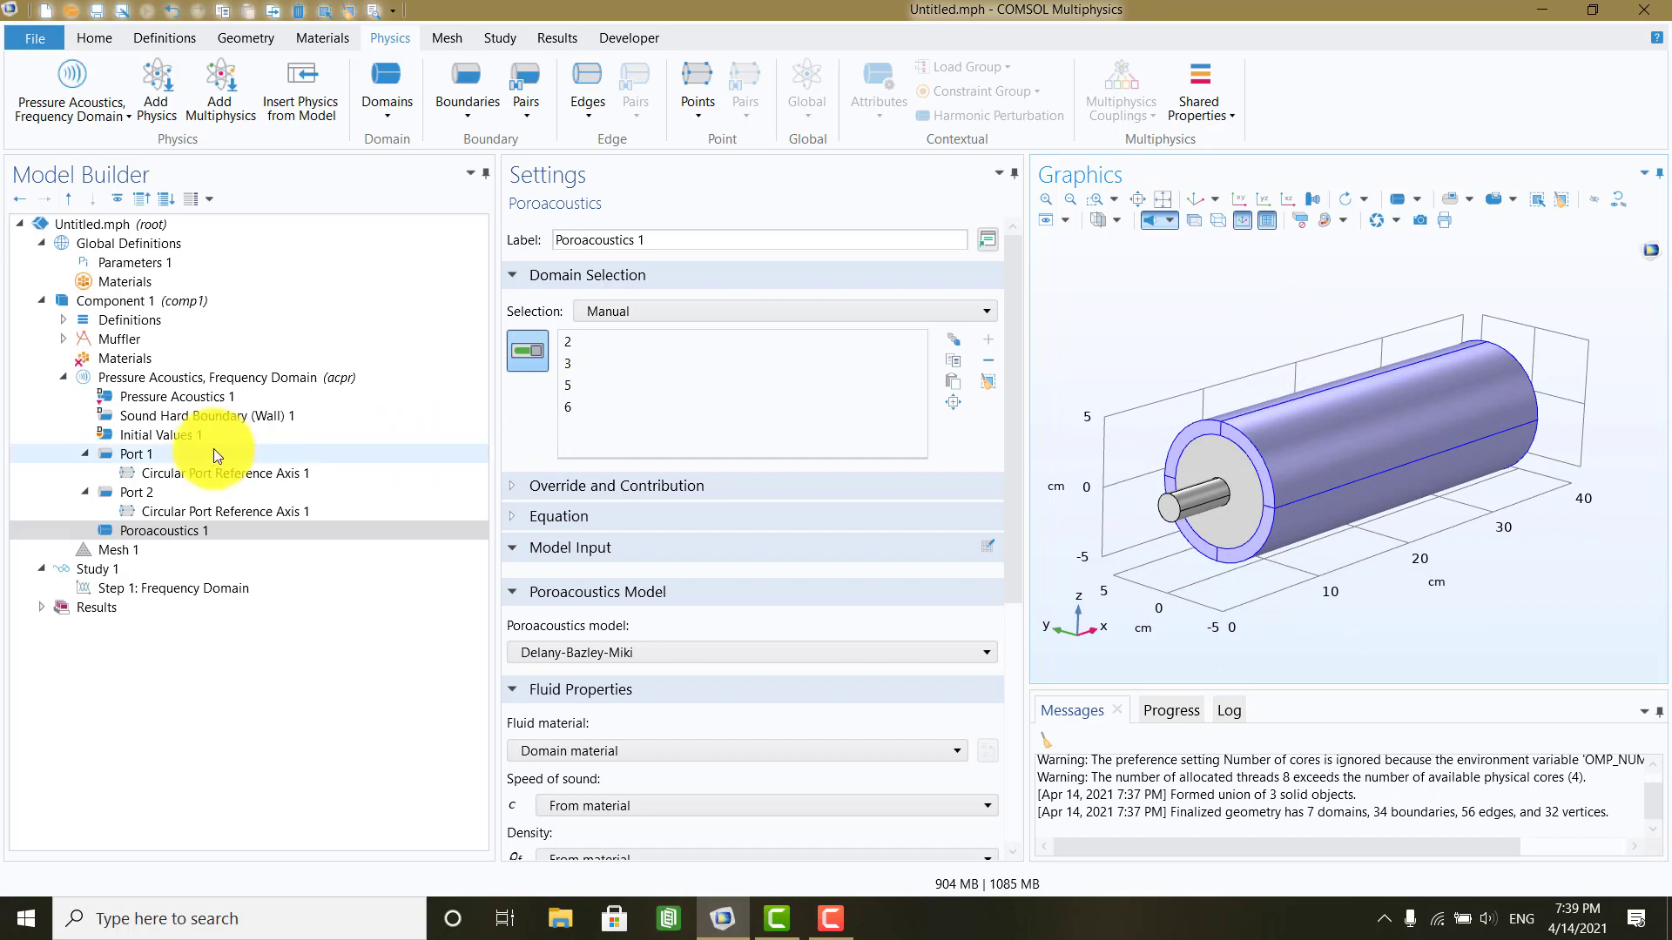
Step: Add Air from the recently used library materials to the component
{"action": "left_click", "coordinate": [120, 360]}
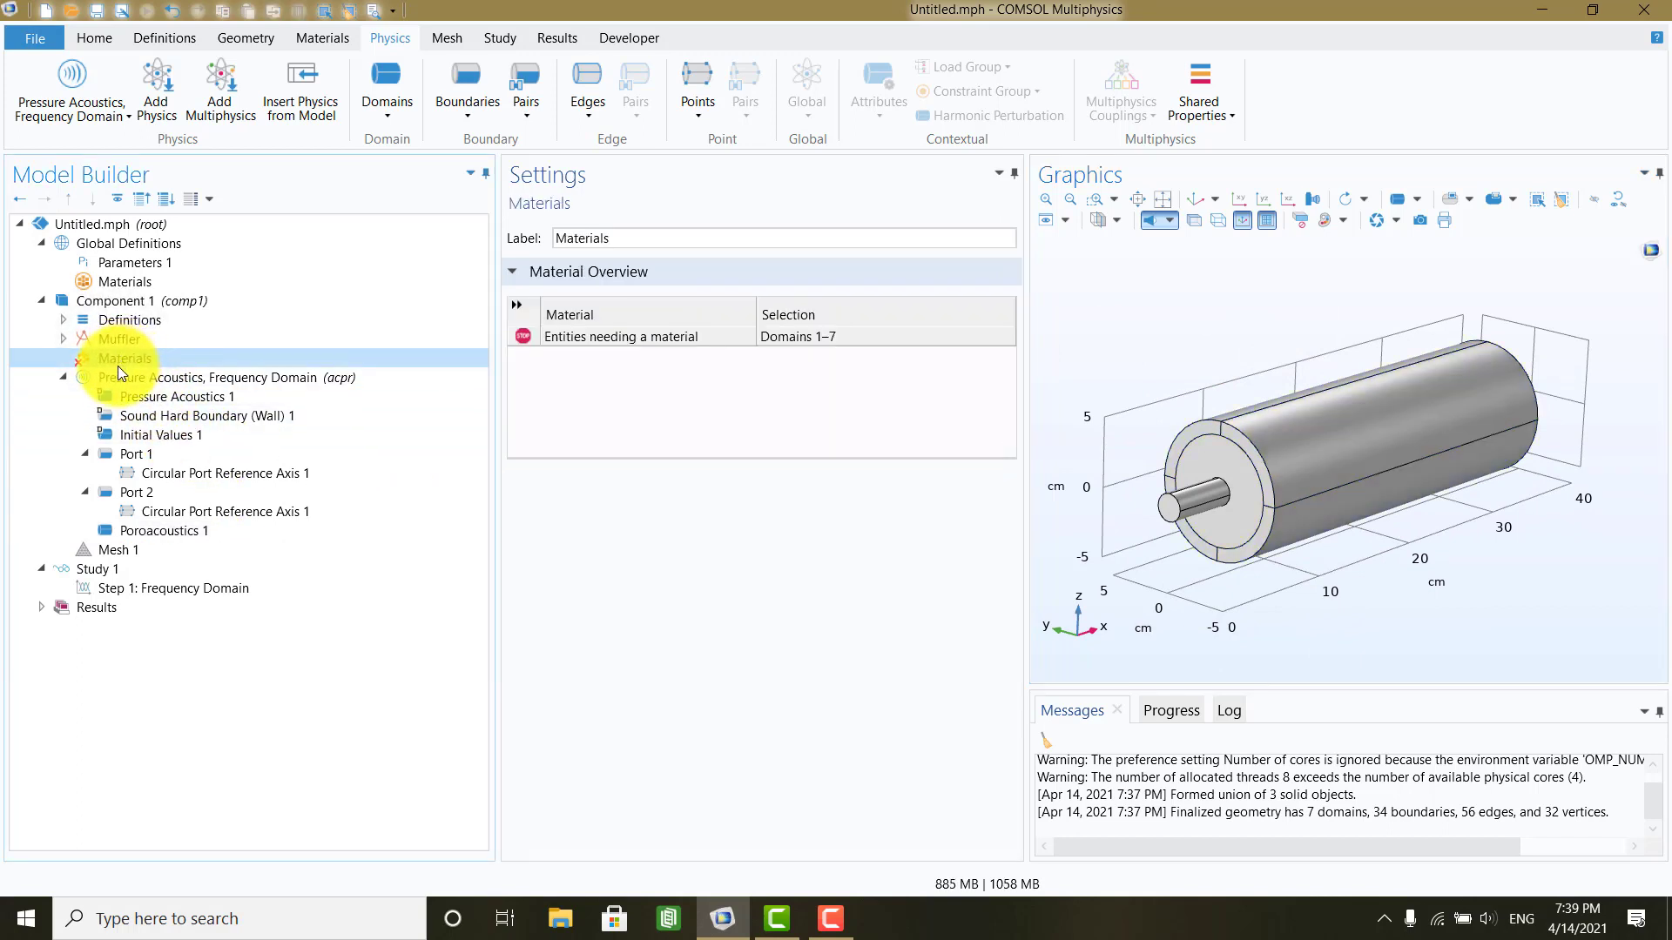
{"action": "right_click", "coordinate": [122, 361]}
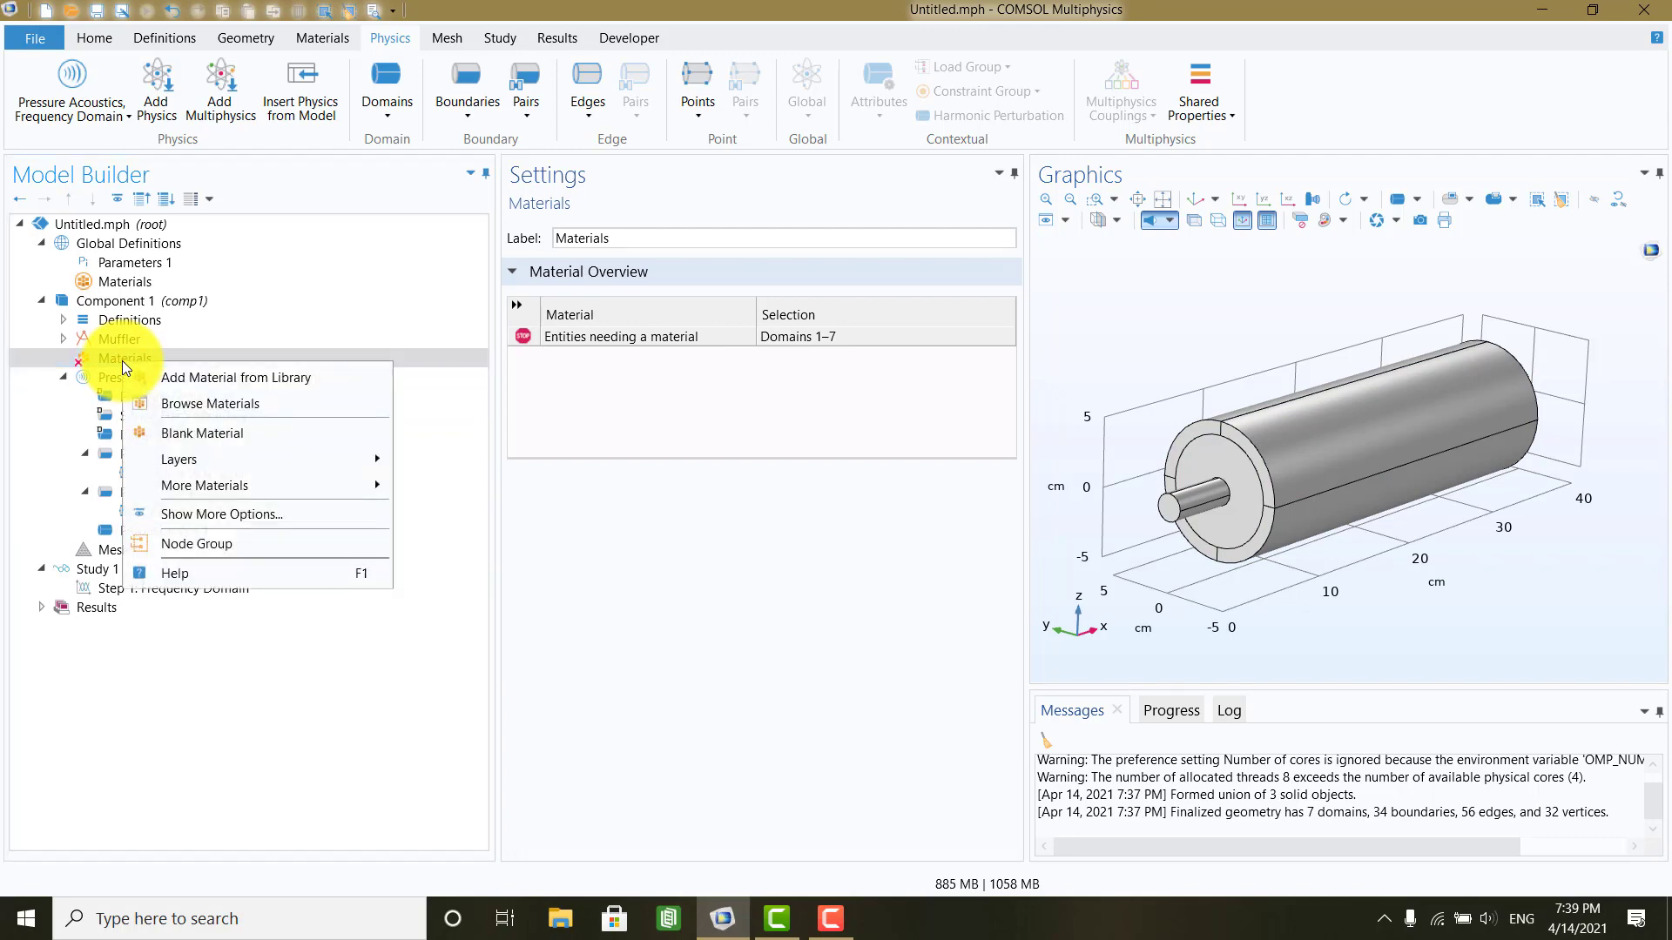
{"action": "left_click", "coordinate": [138, 376]}
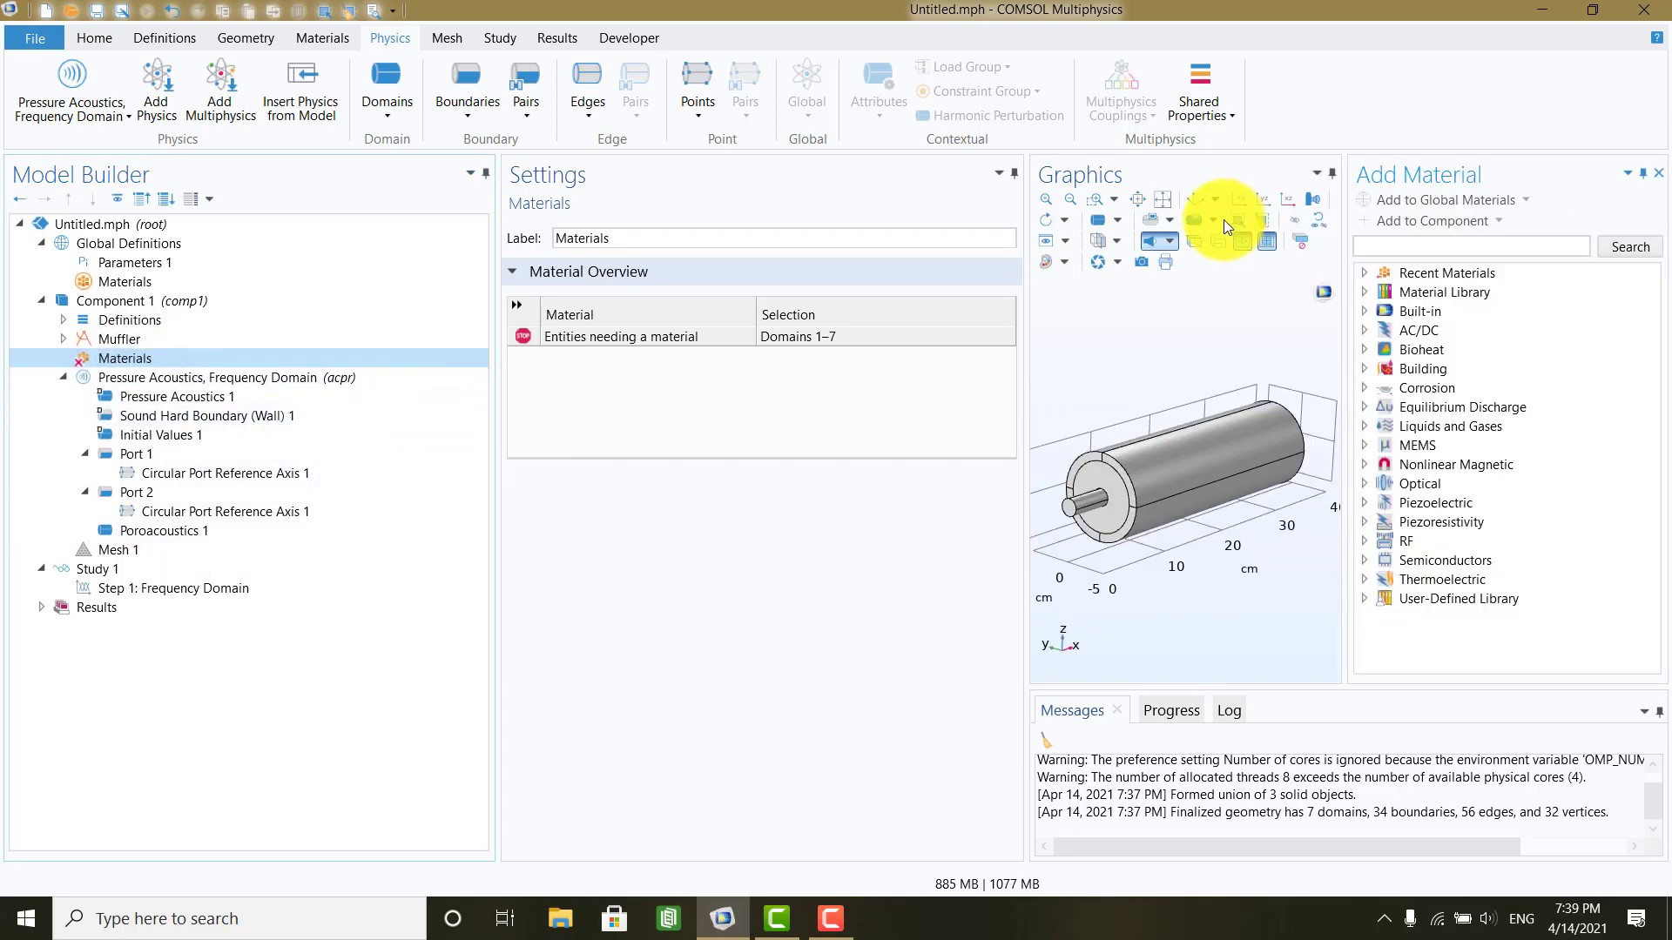
{"action": "left_click", "coordinate": [1363, 274]}
{"action": "left_click", "coordinate": [1423, 329]}
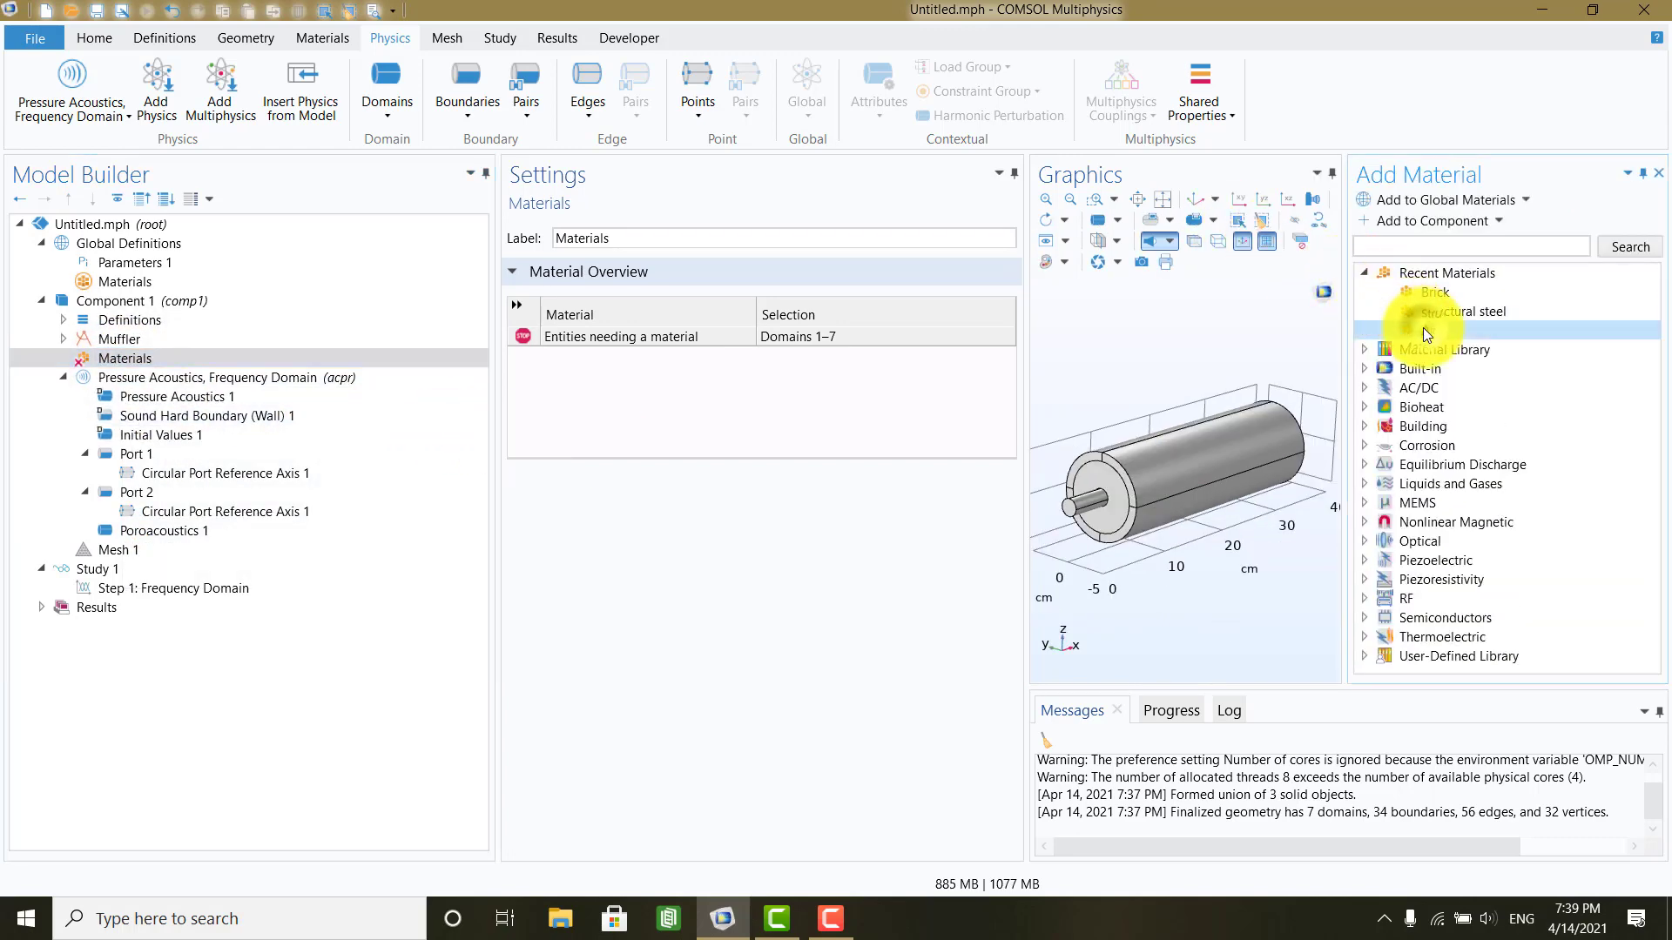
{"action": "left_click", "coordinate": [1392, 221]}
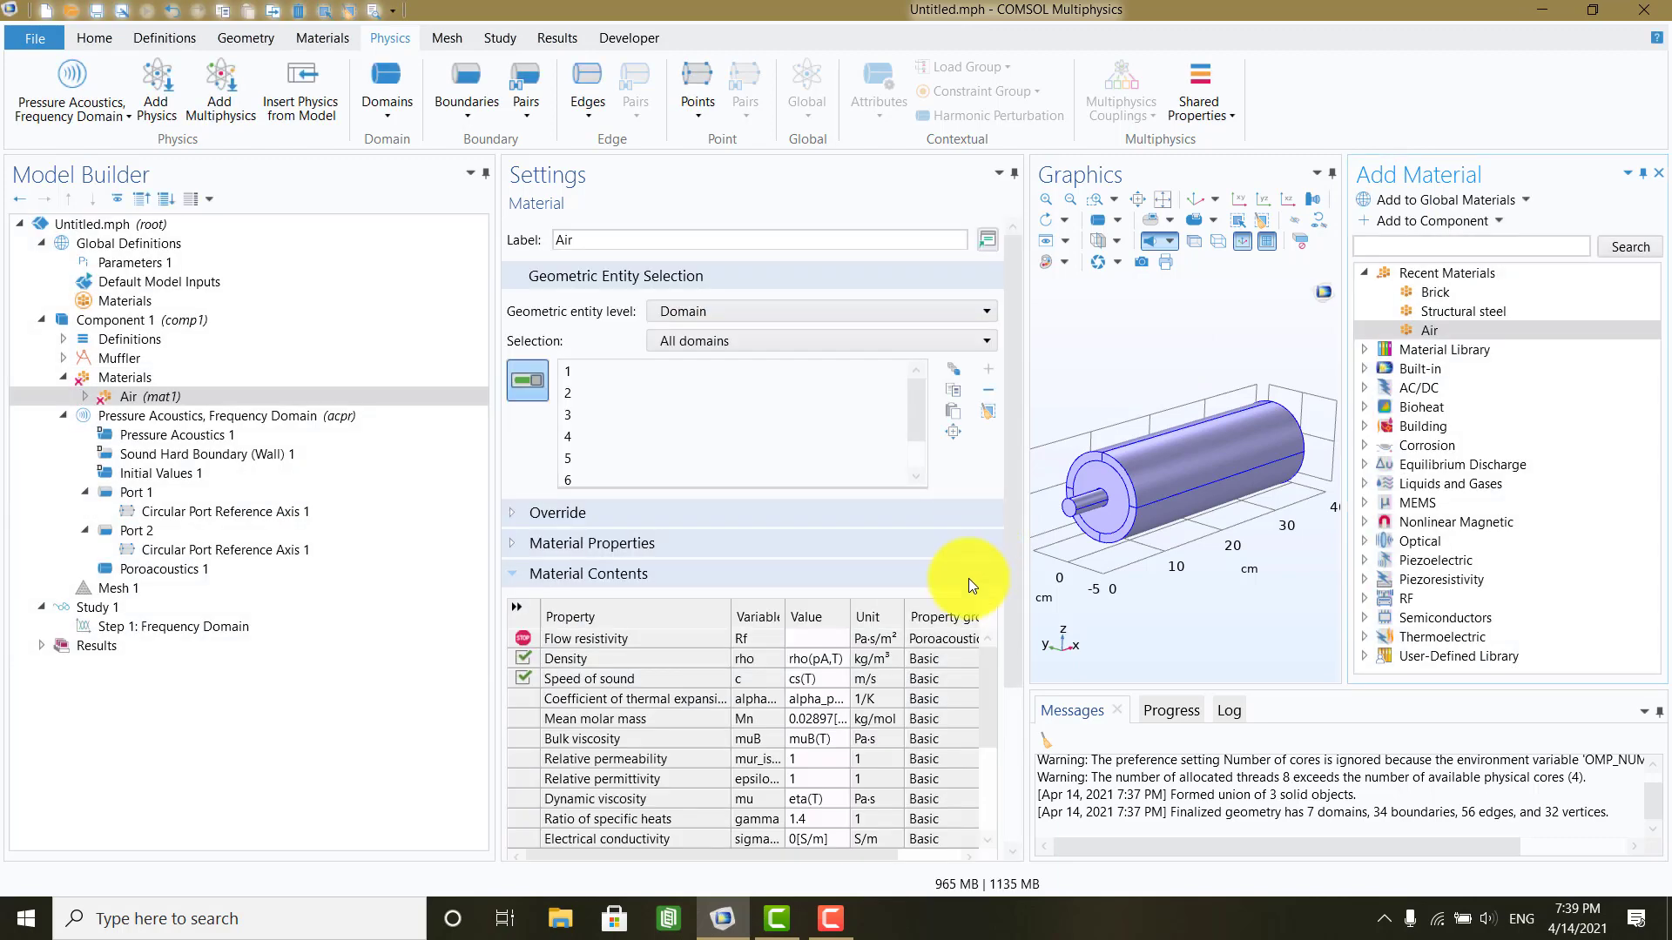
Step: Remove the four lining domains from the Air material, leaving it assigned to domains 1, 4 and 7
{"action": "left_click", "coordinate": [1132, 451]}
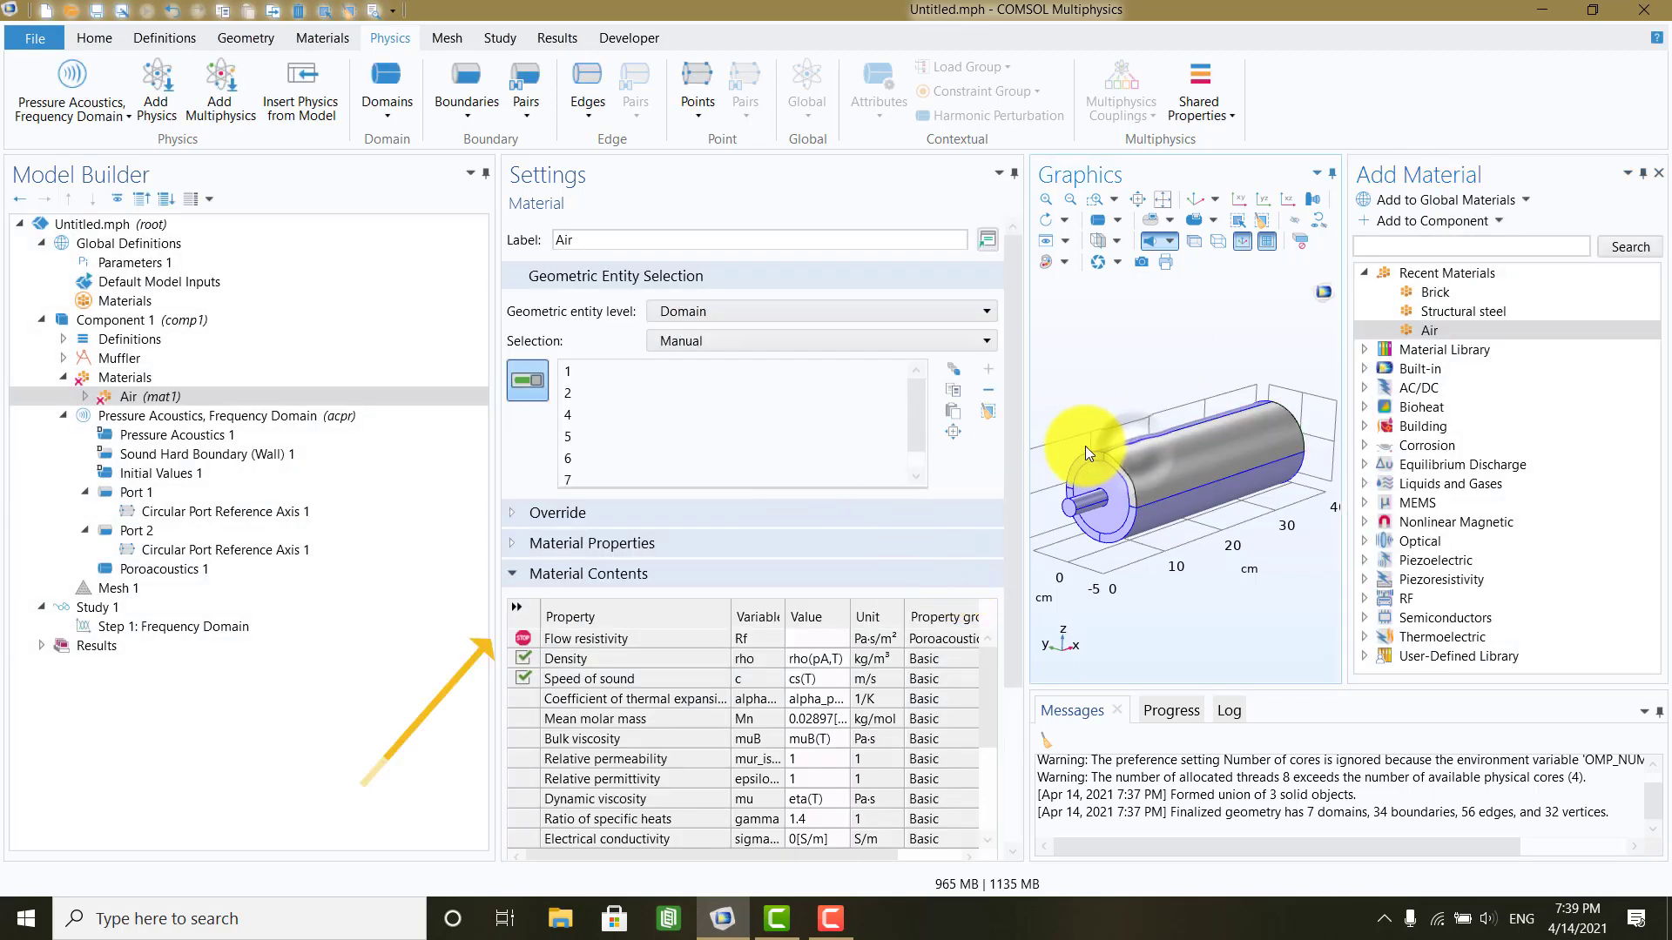
{"action": "left_click", "coordinate": [1089, 451]}
{"action": "left_click", "coordinate": [1133, 529]}
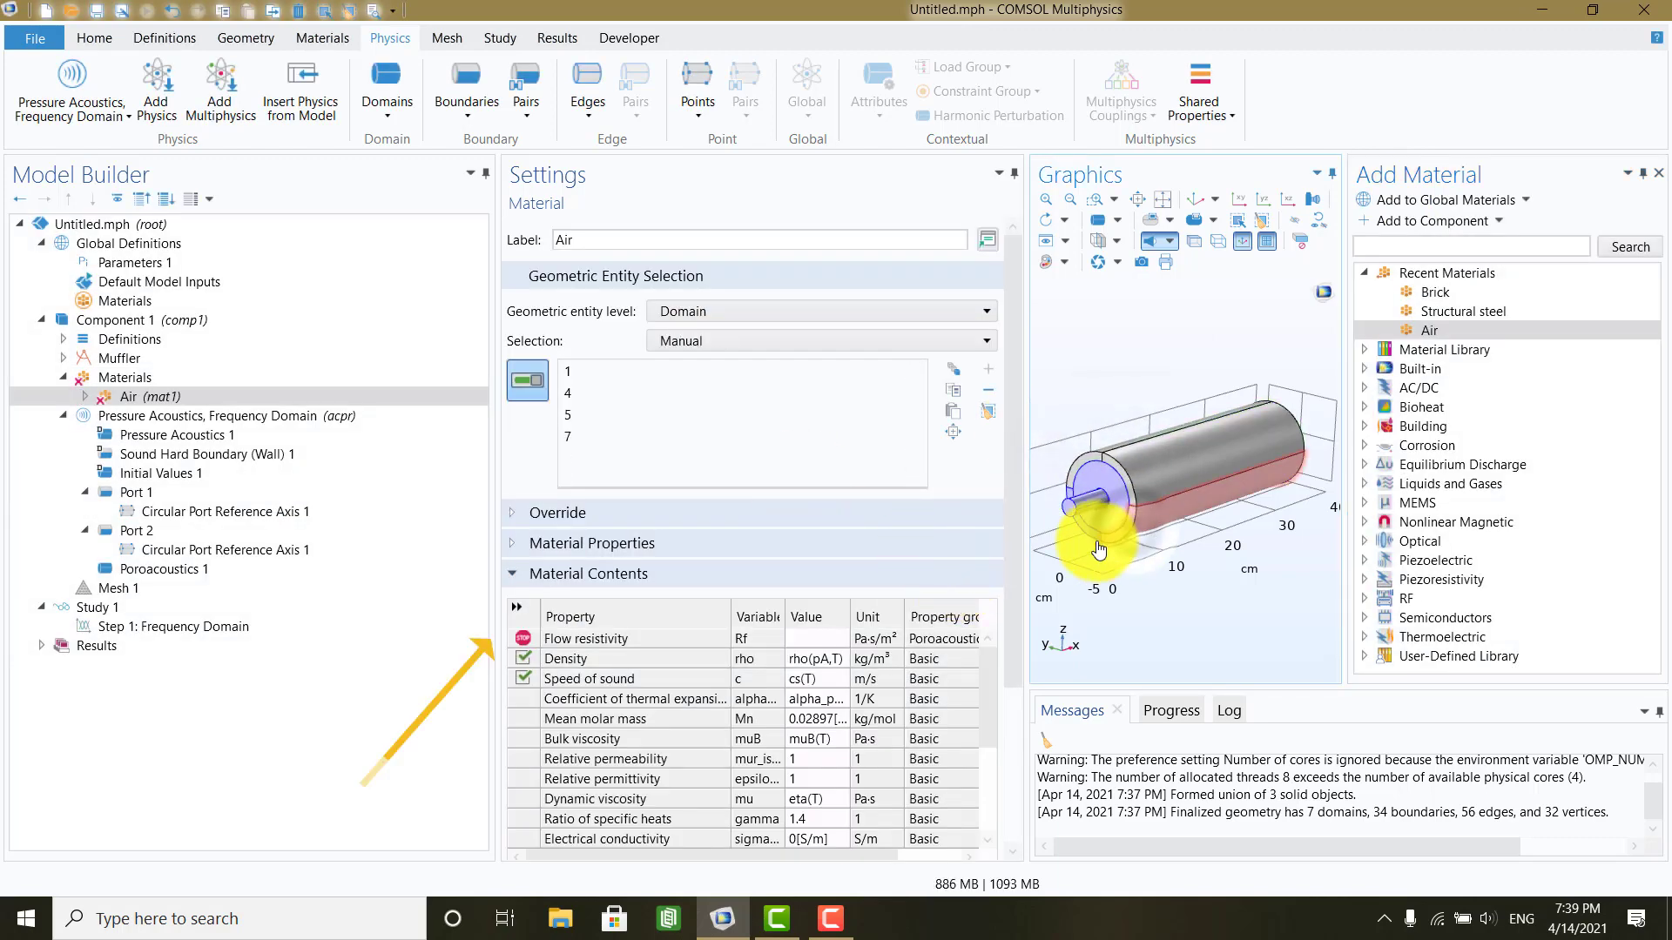
{"action": "left_click", "coordinate": [1090, 538]}
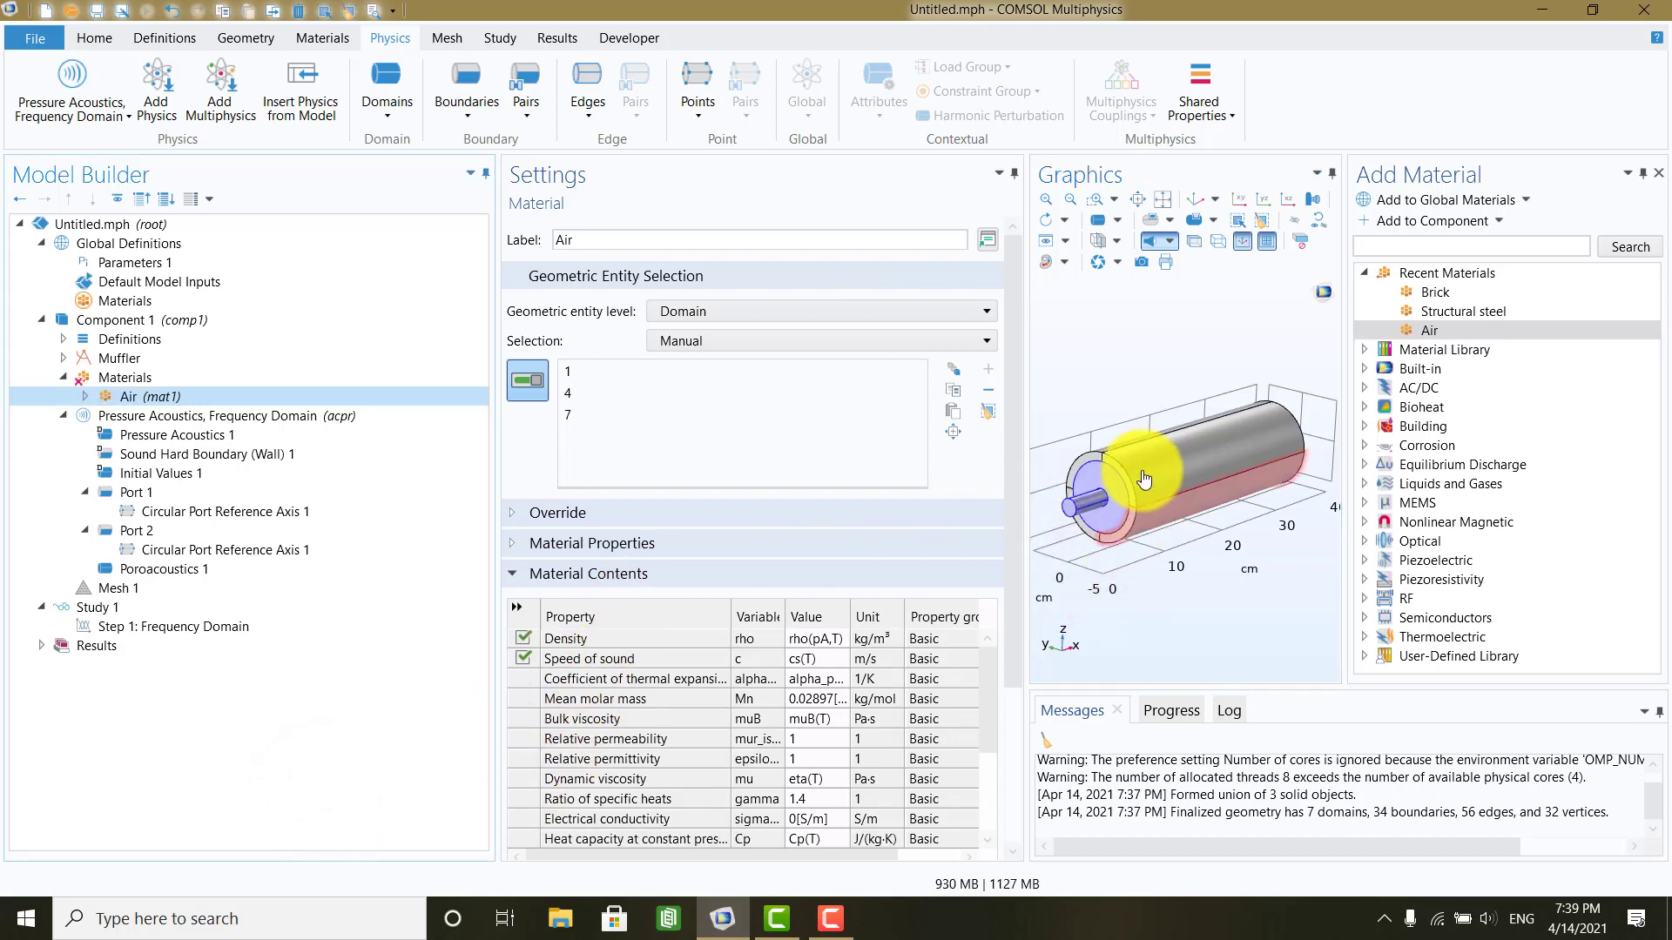
{"action": "left_click", "coordinate": [1202, 435]}
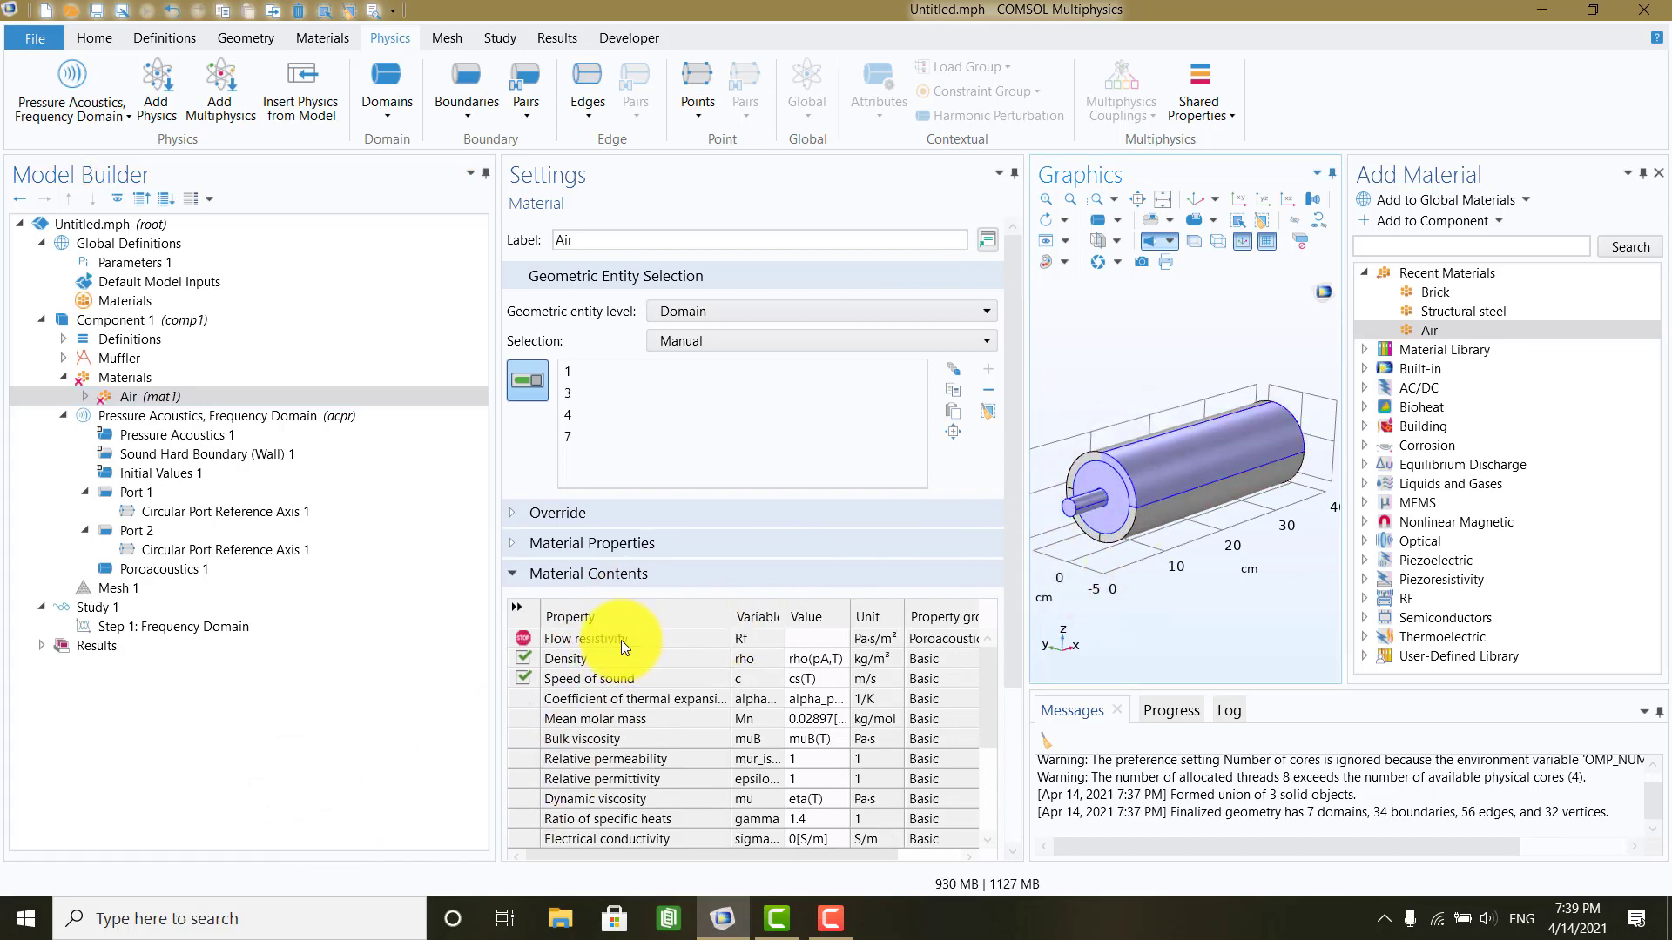
{"action": "left_click", "coordinate": [1168, 457]}
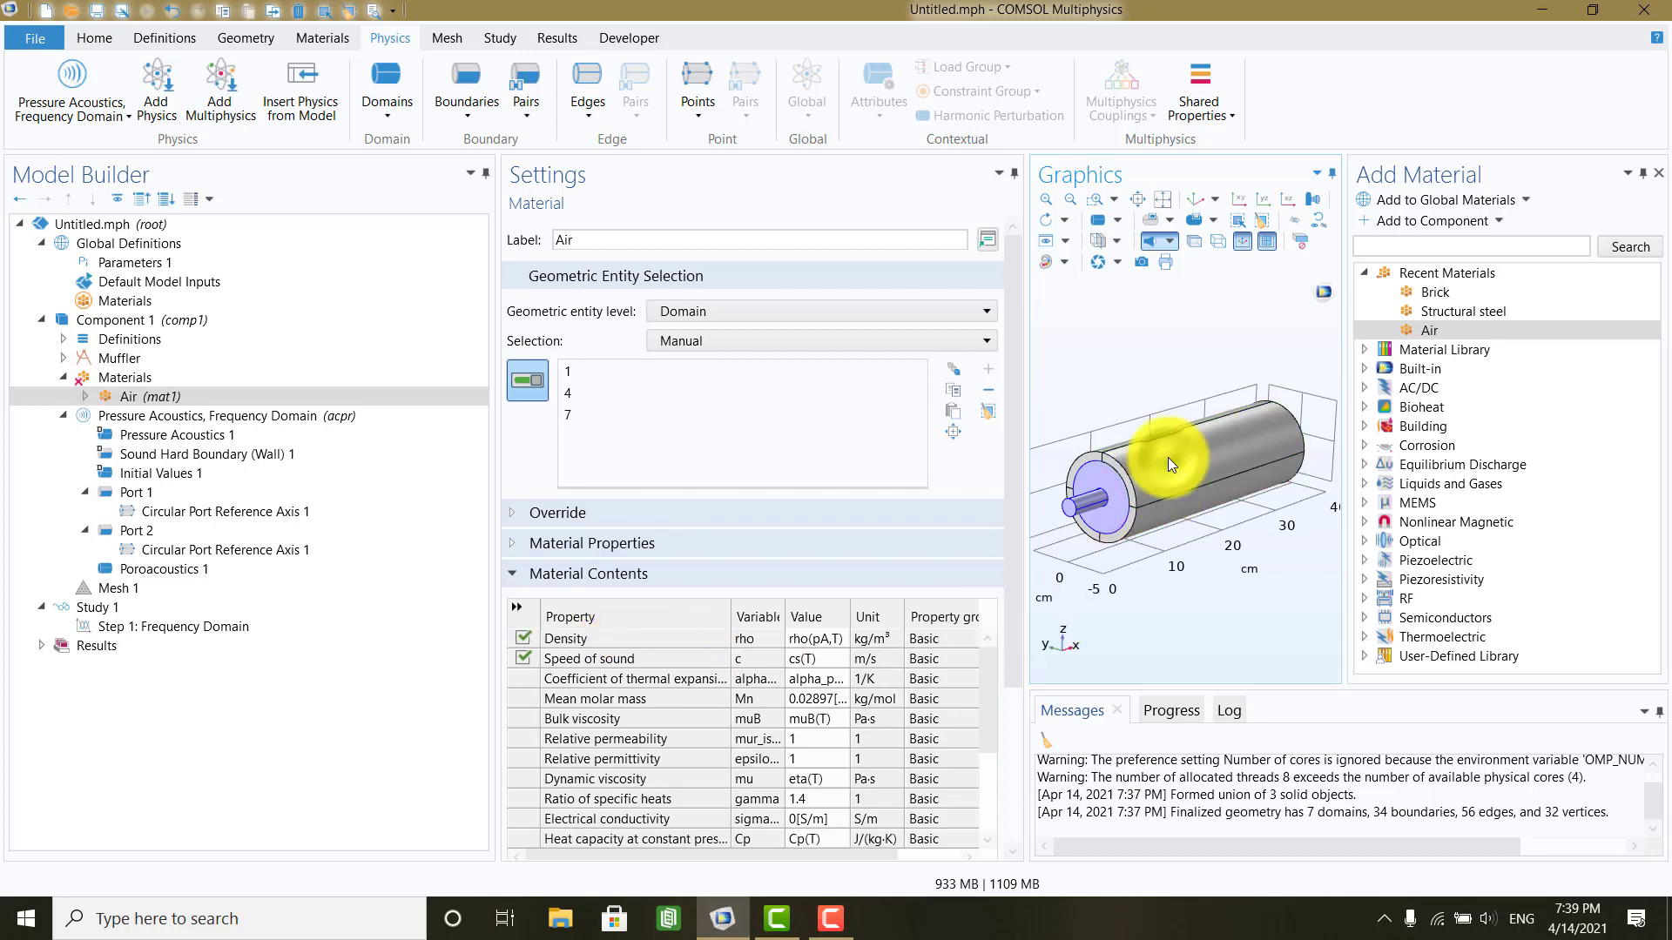
Step: Add a blank material to the component's materials
{"action": "left_click", "coordinate": [110, 378]}
{"action": "right_click", "coordinate": [109, 378]}
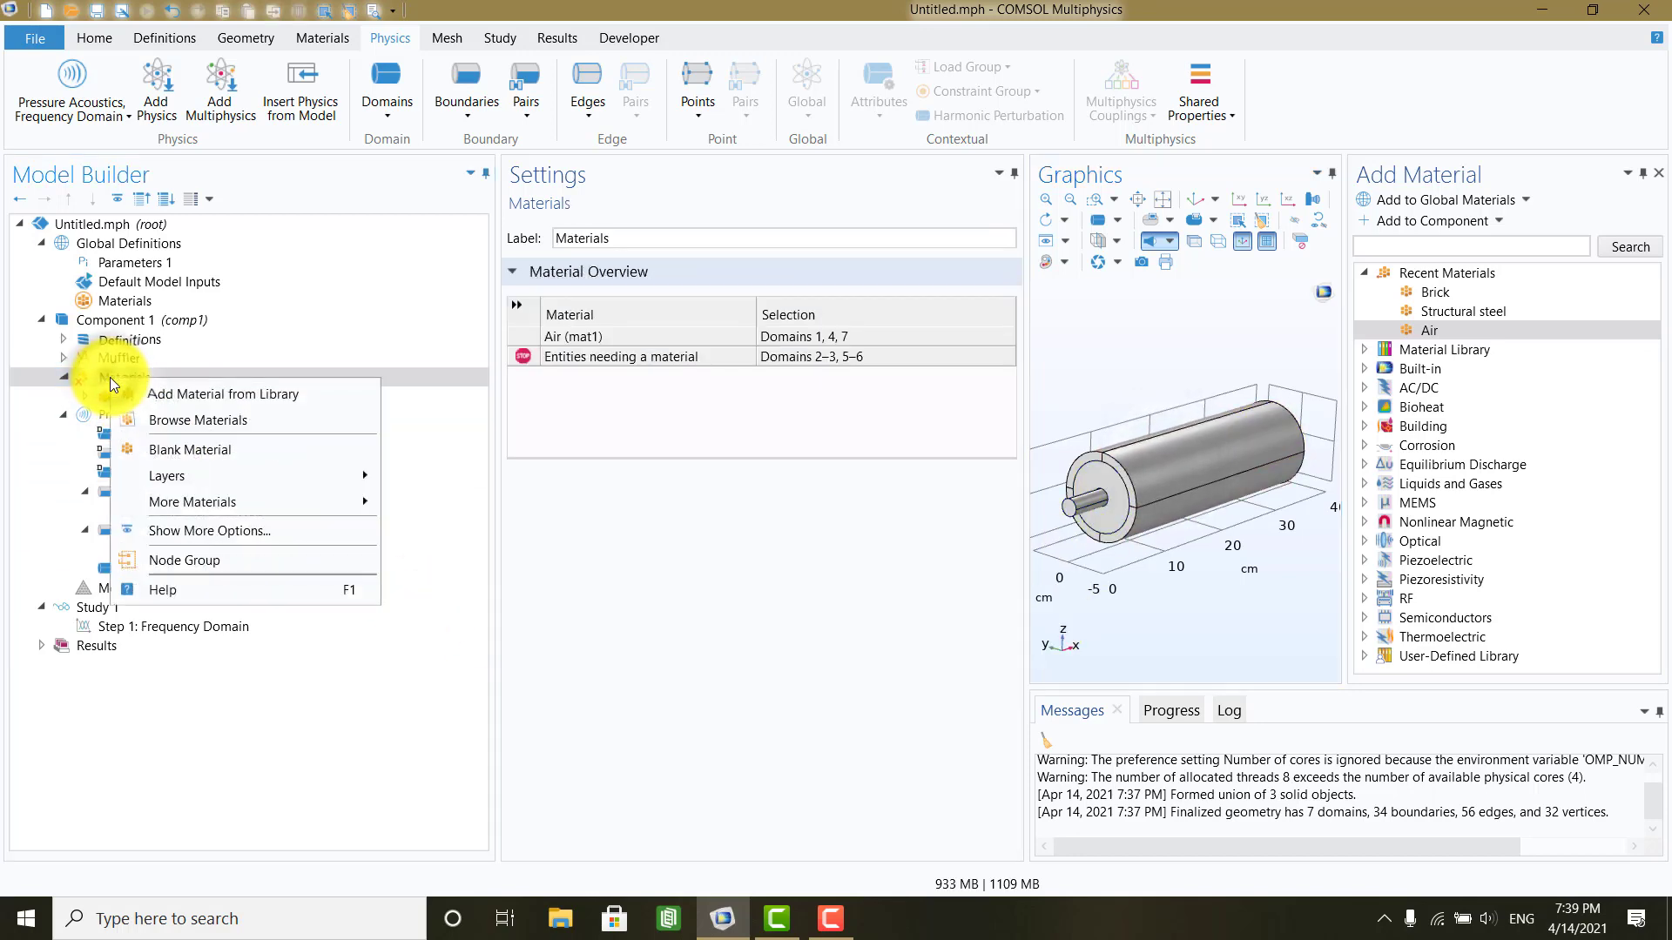
{"action": "left_click", "coordinate": [175, 448]}
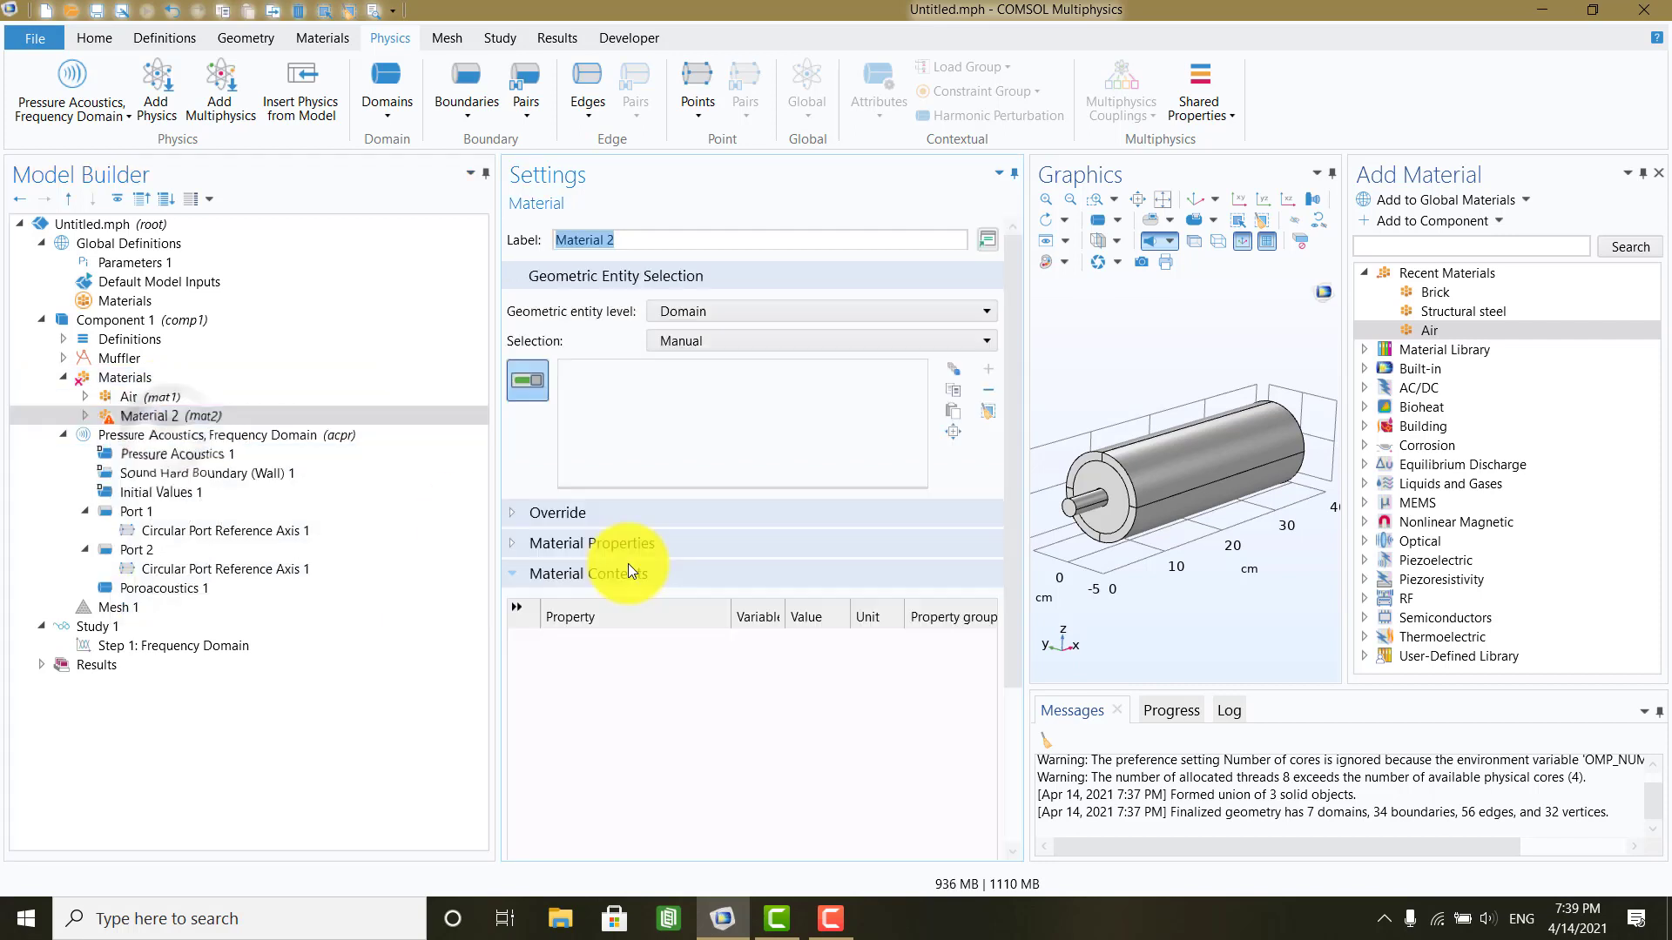
Step: Assign the blank material to the four outer lining domains of the chamber (2, 3, 5 and 6)
{"action": "left_click", "coordinate": [1171, 485]}
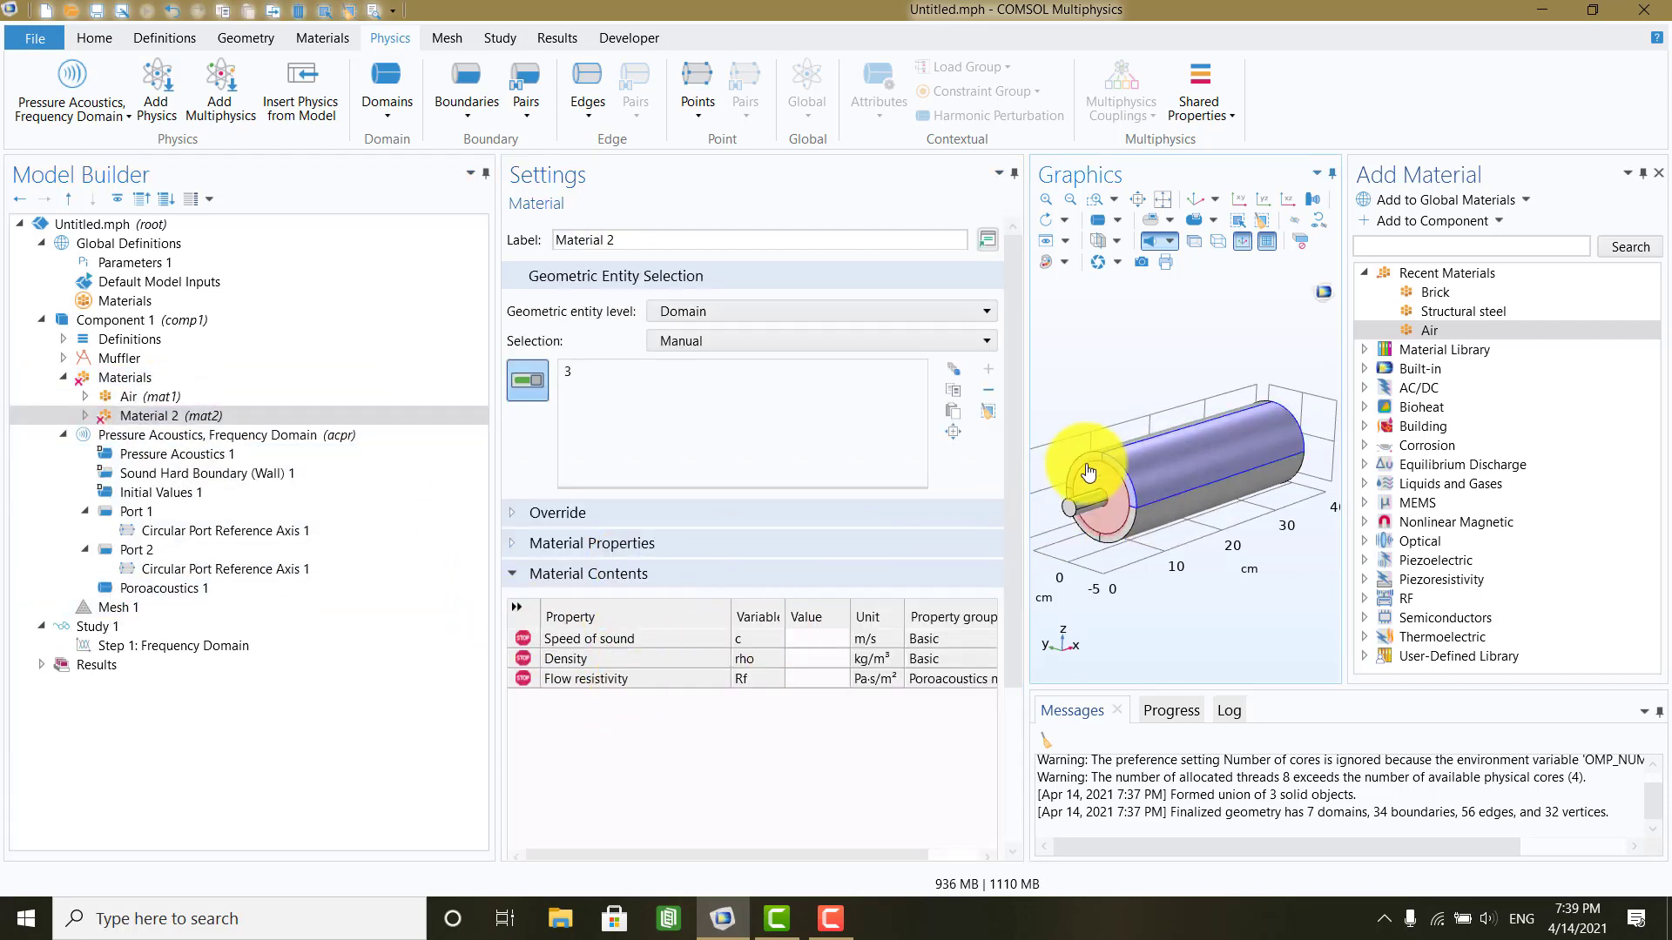
{"action": "left_click", "coordinate": [1082, 458]}
{"action": "left_click", "coordinate": [1141, 528]}
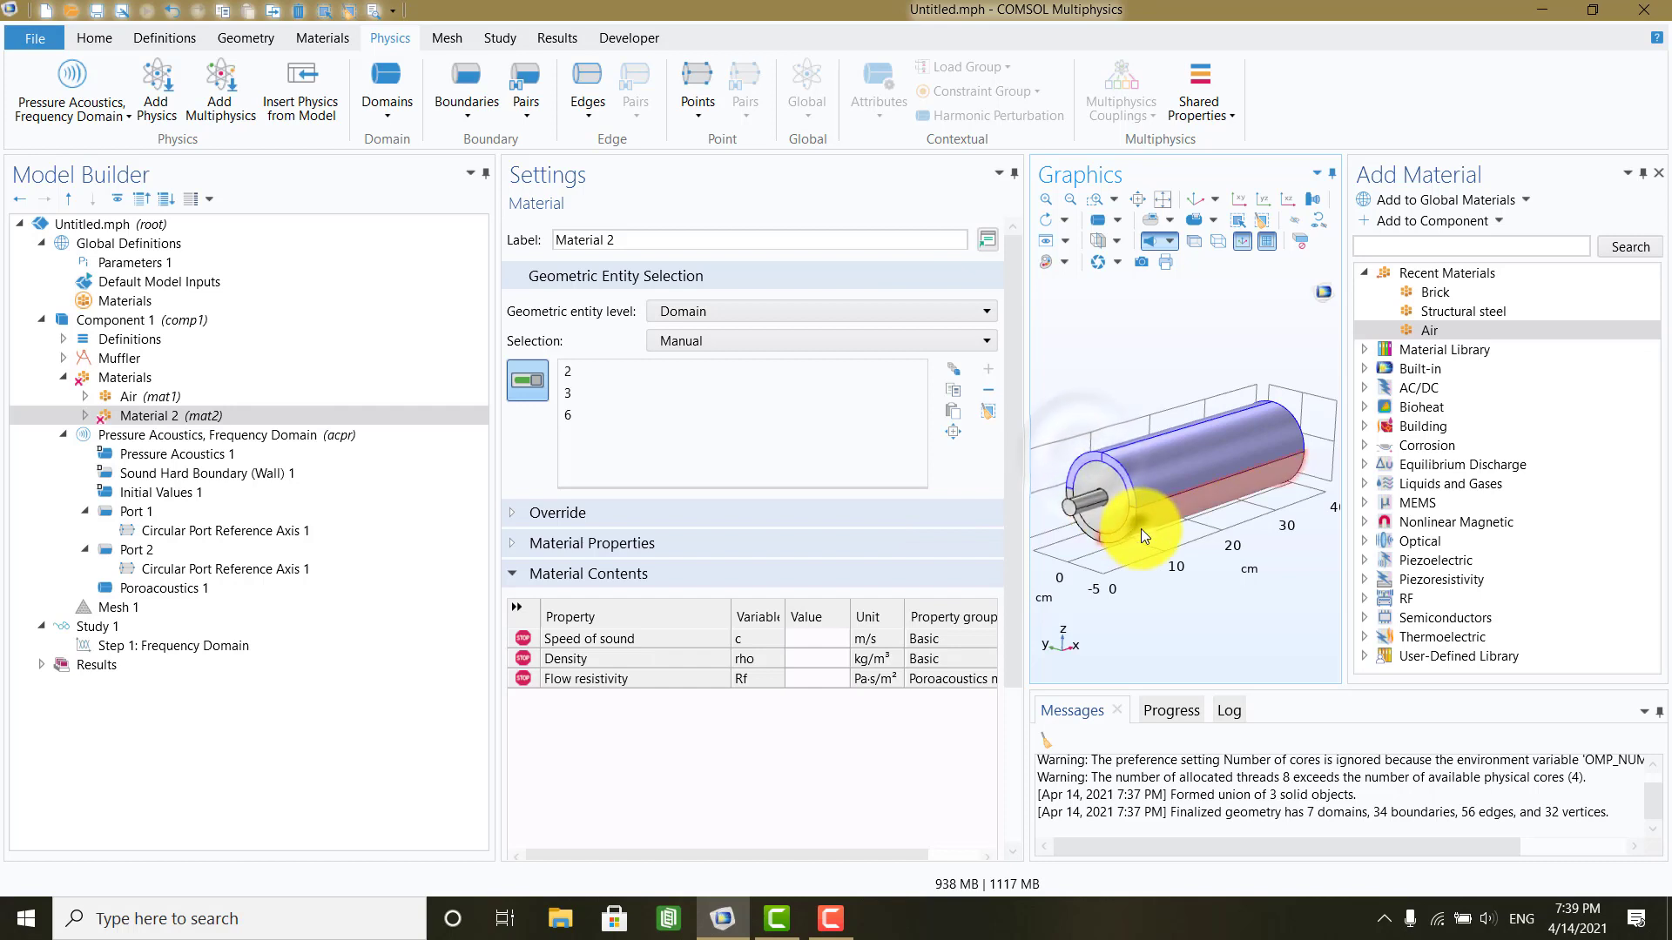
{"action": "left_click", "coordinate": [1093, 536]}
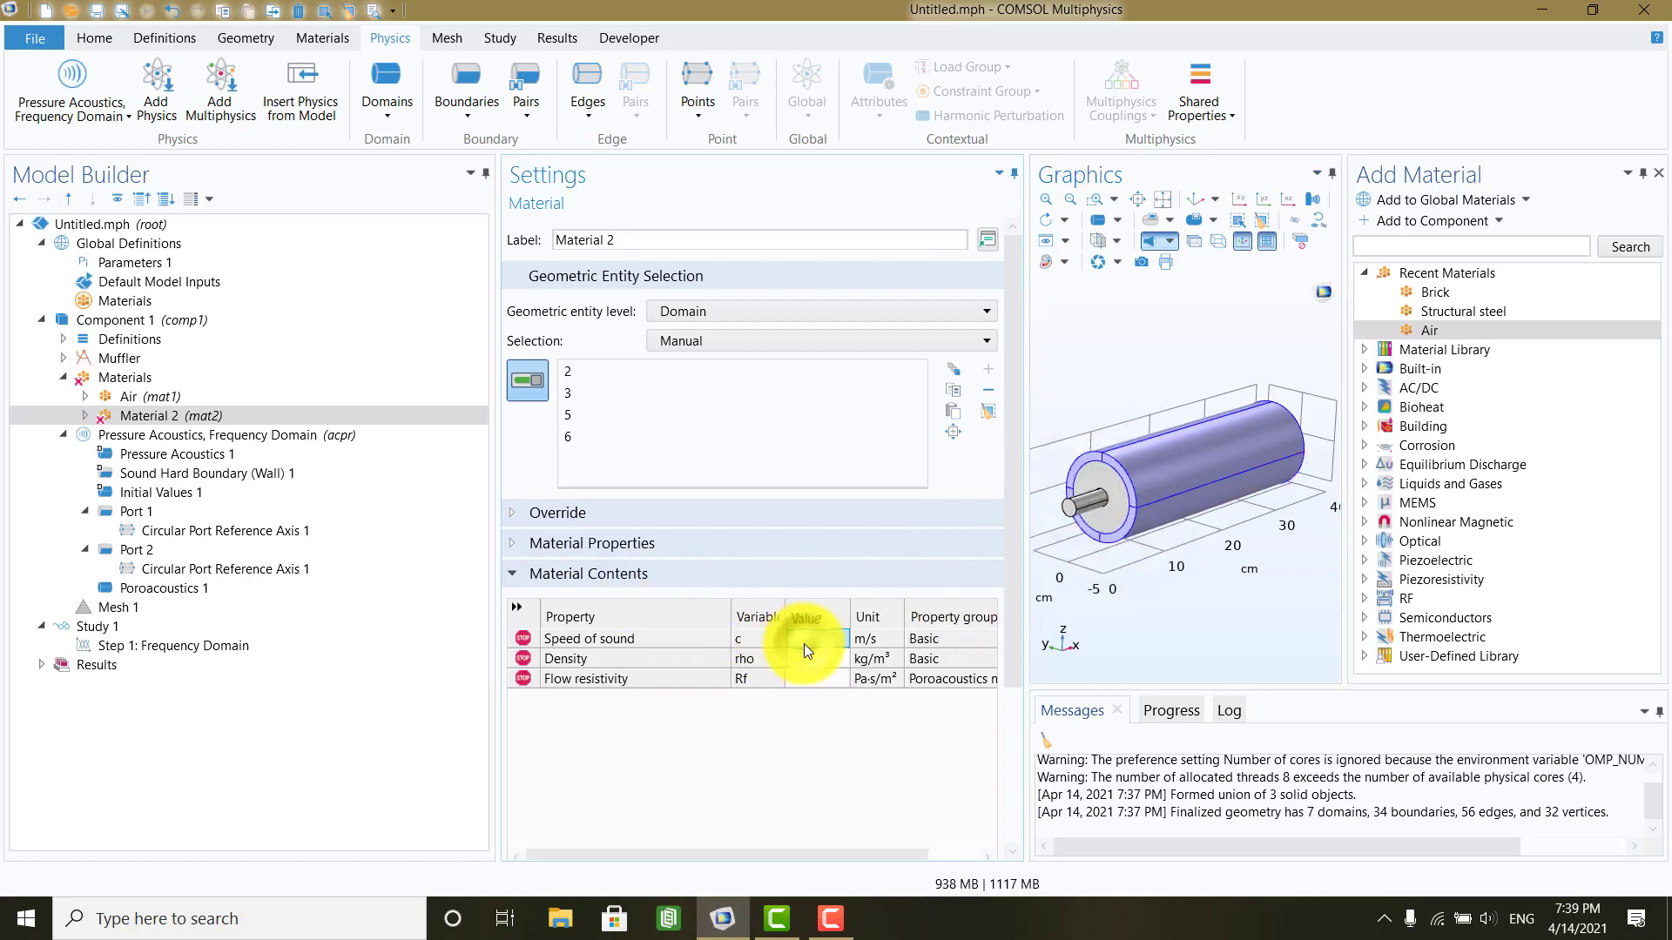
Step: Set the lining material's speed of sound to 500 m/s, density to 20 kg/m³ and flow resistivity to 500 Pa·s/m²
{"action": "type", "text": "300"}
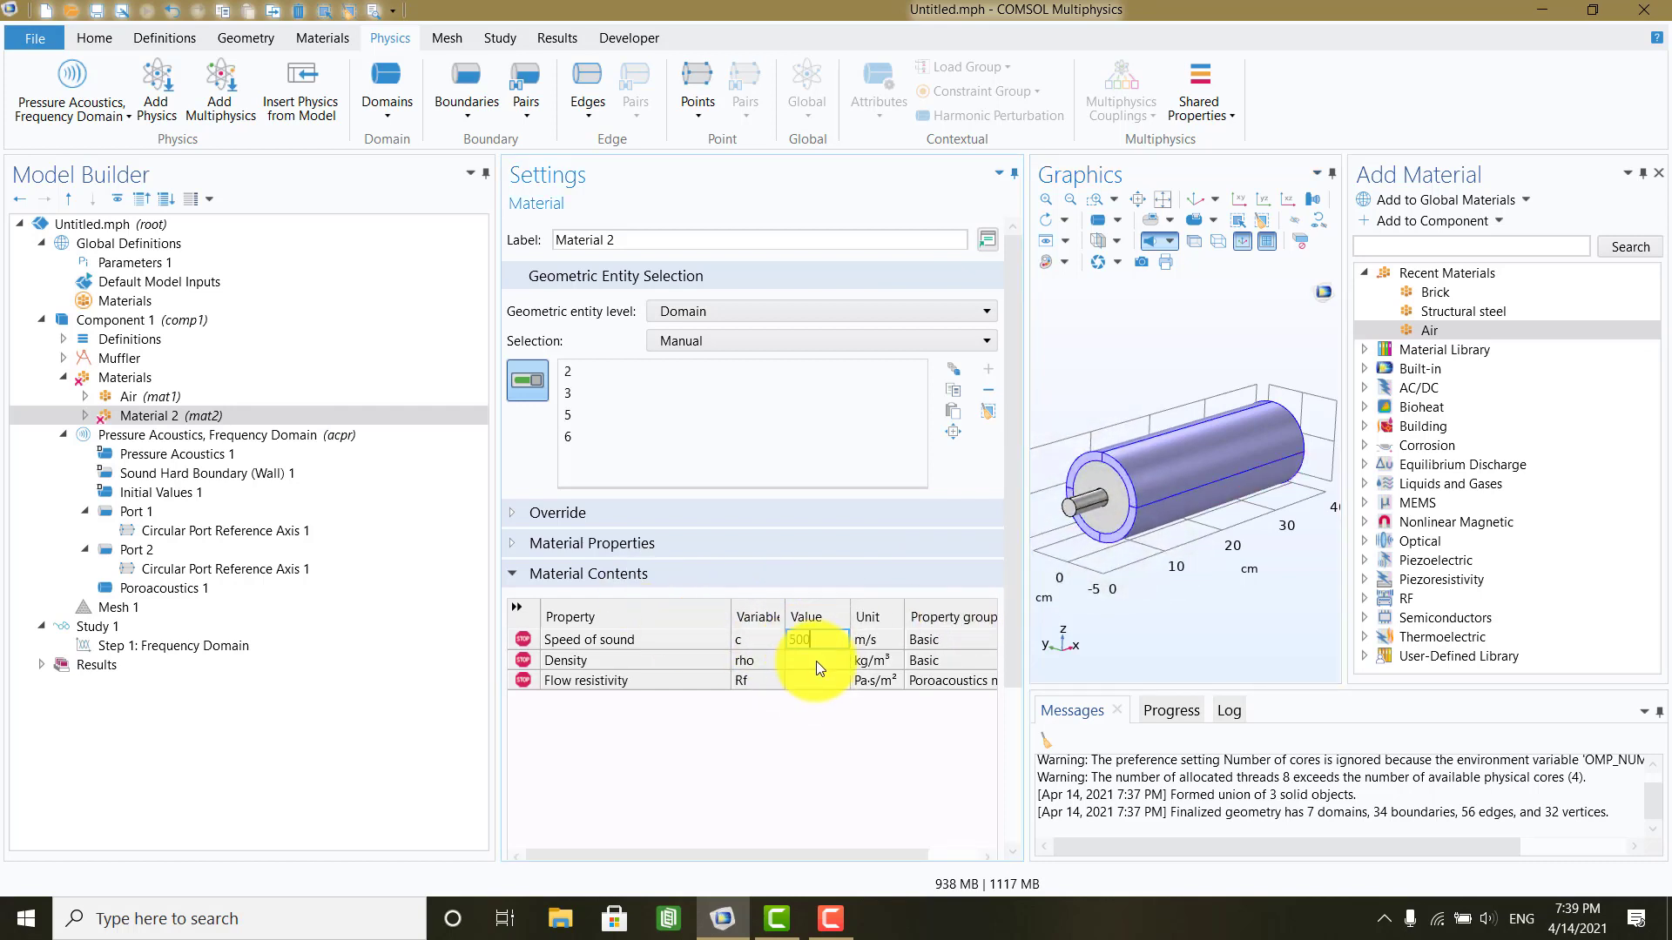
{"action": "left_click", "coordinate": [817, 661]}
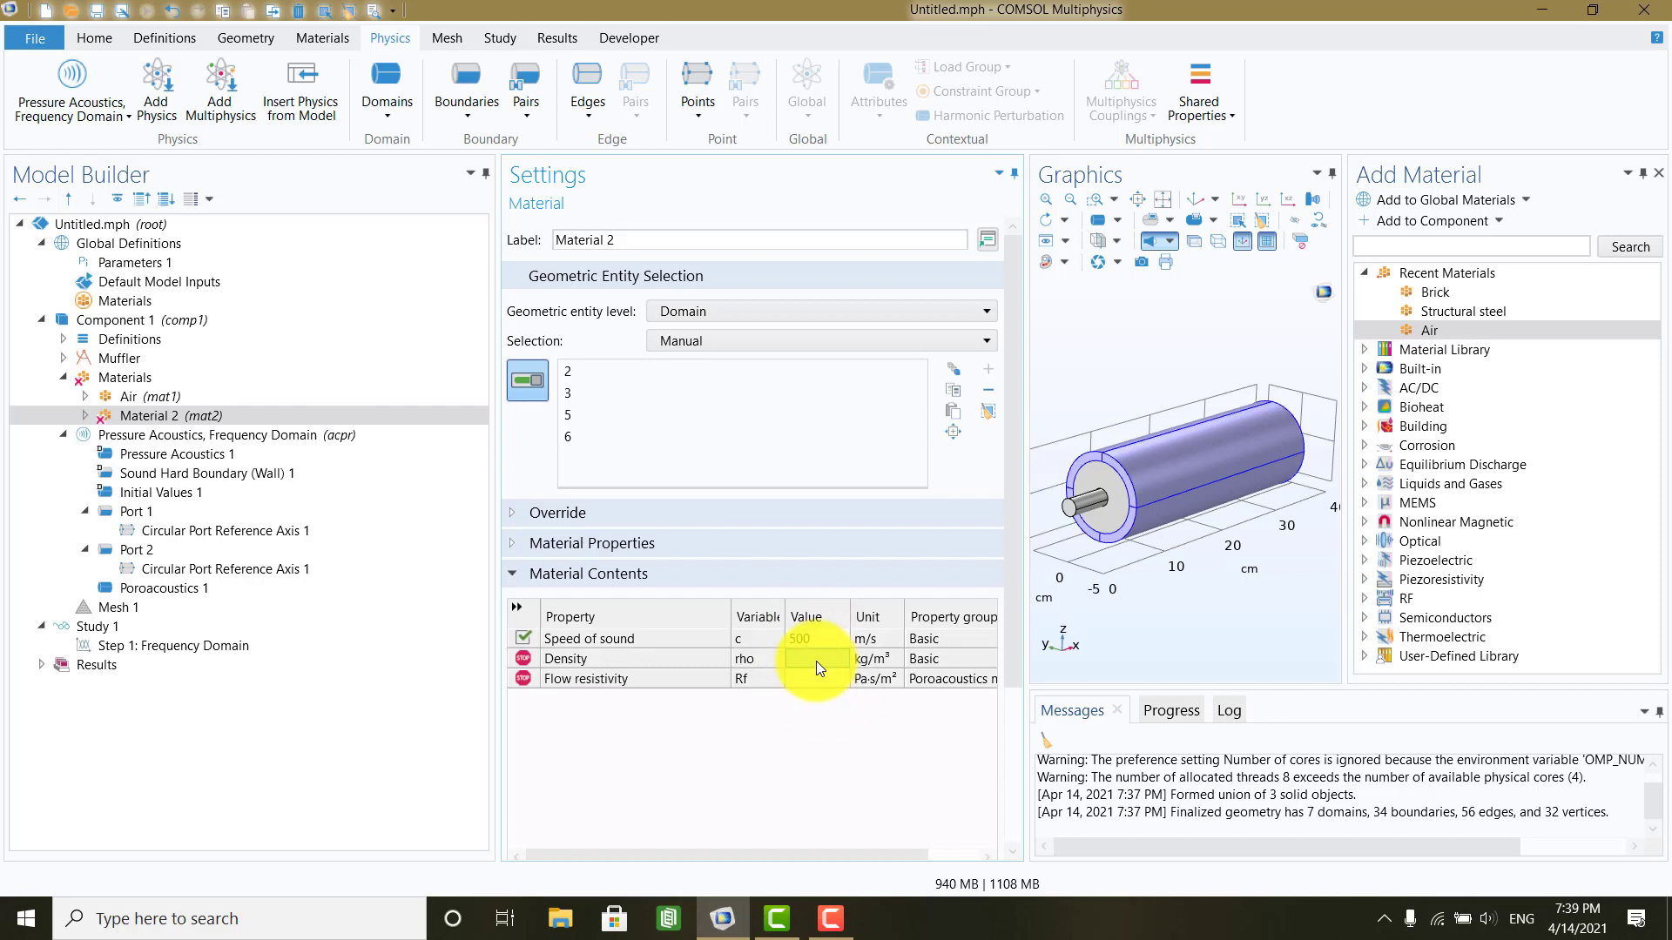
{"action": "type", "text": "20"}
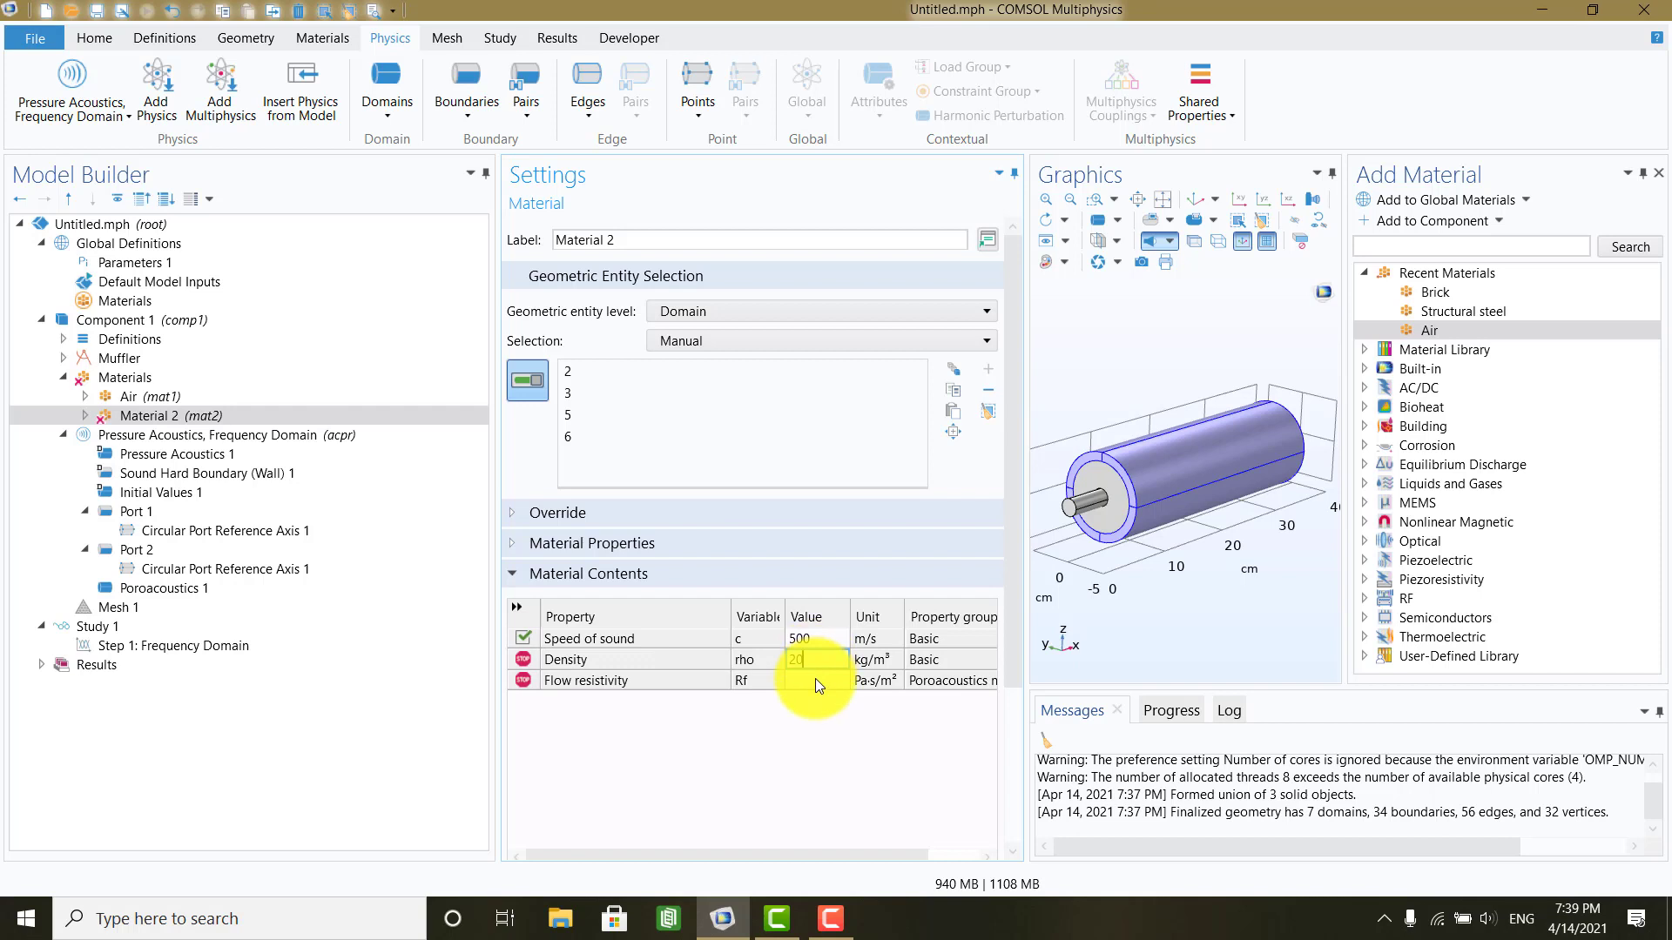
{"action": "left_click", "coordinate": [815, 678]}
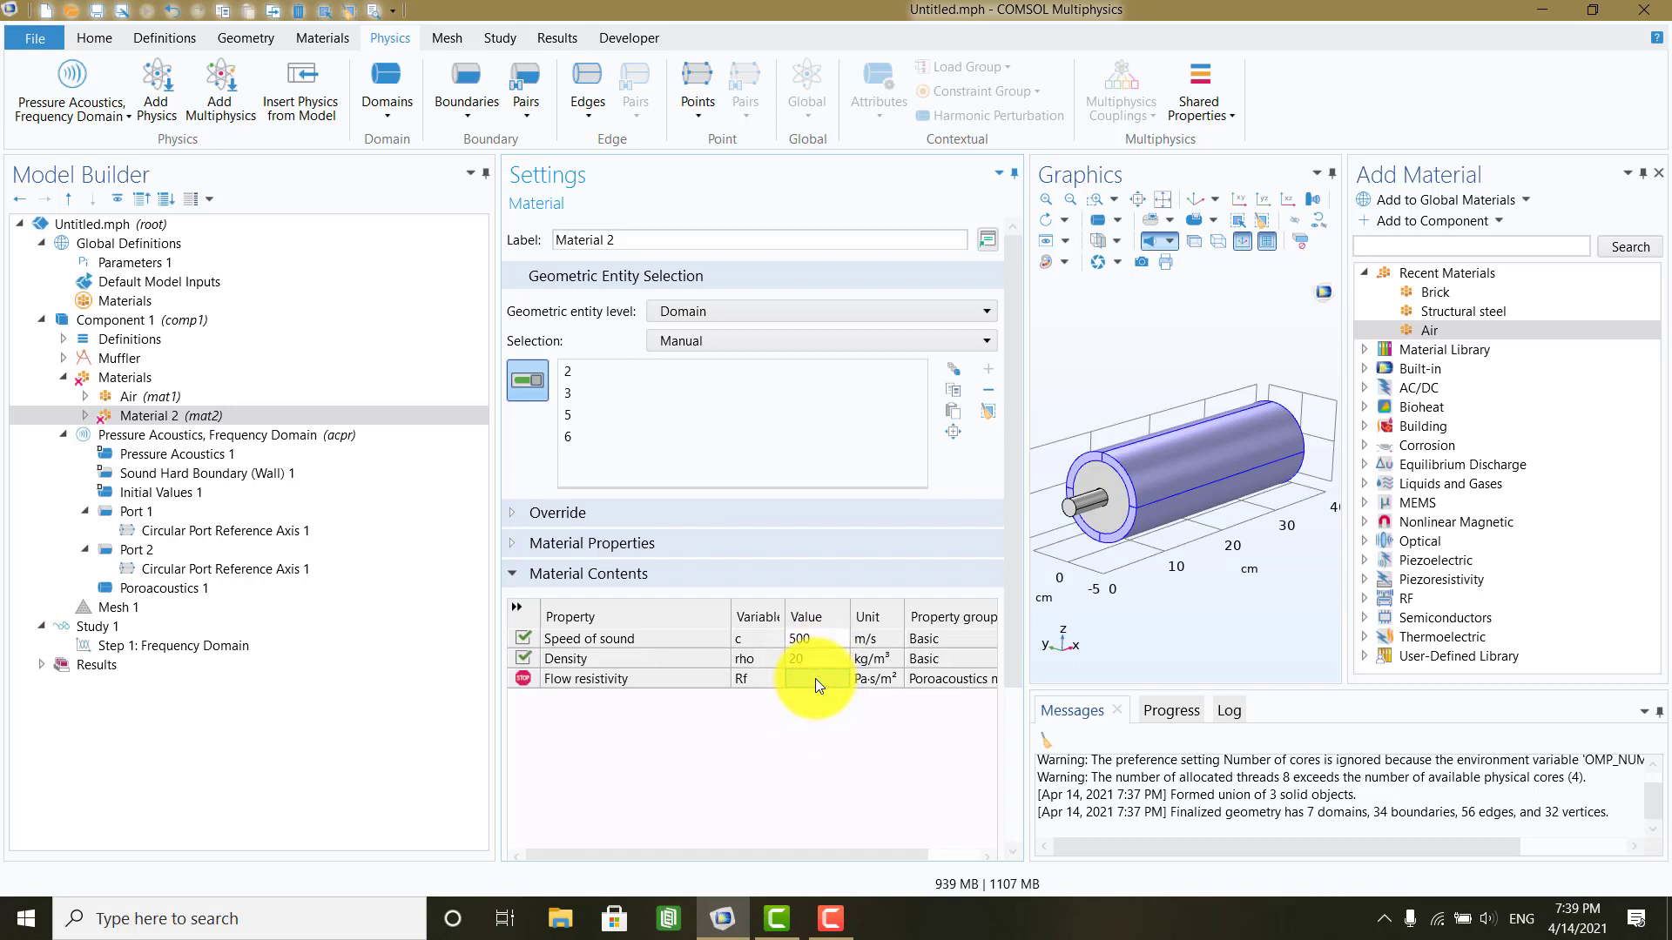
{"action": "type", "text": "5"}
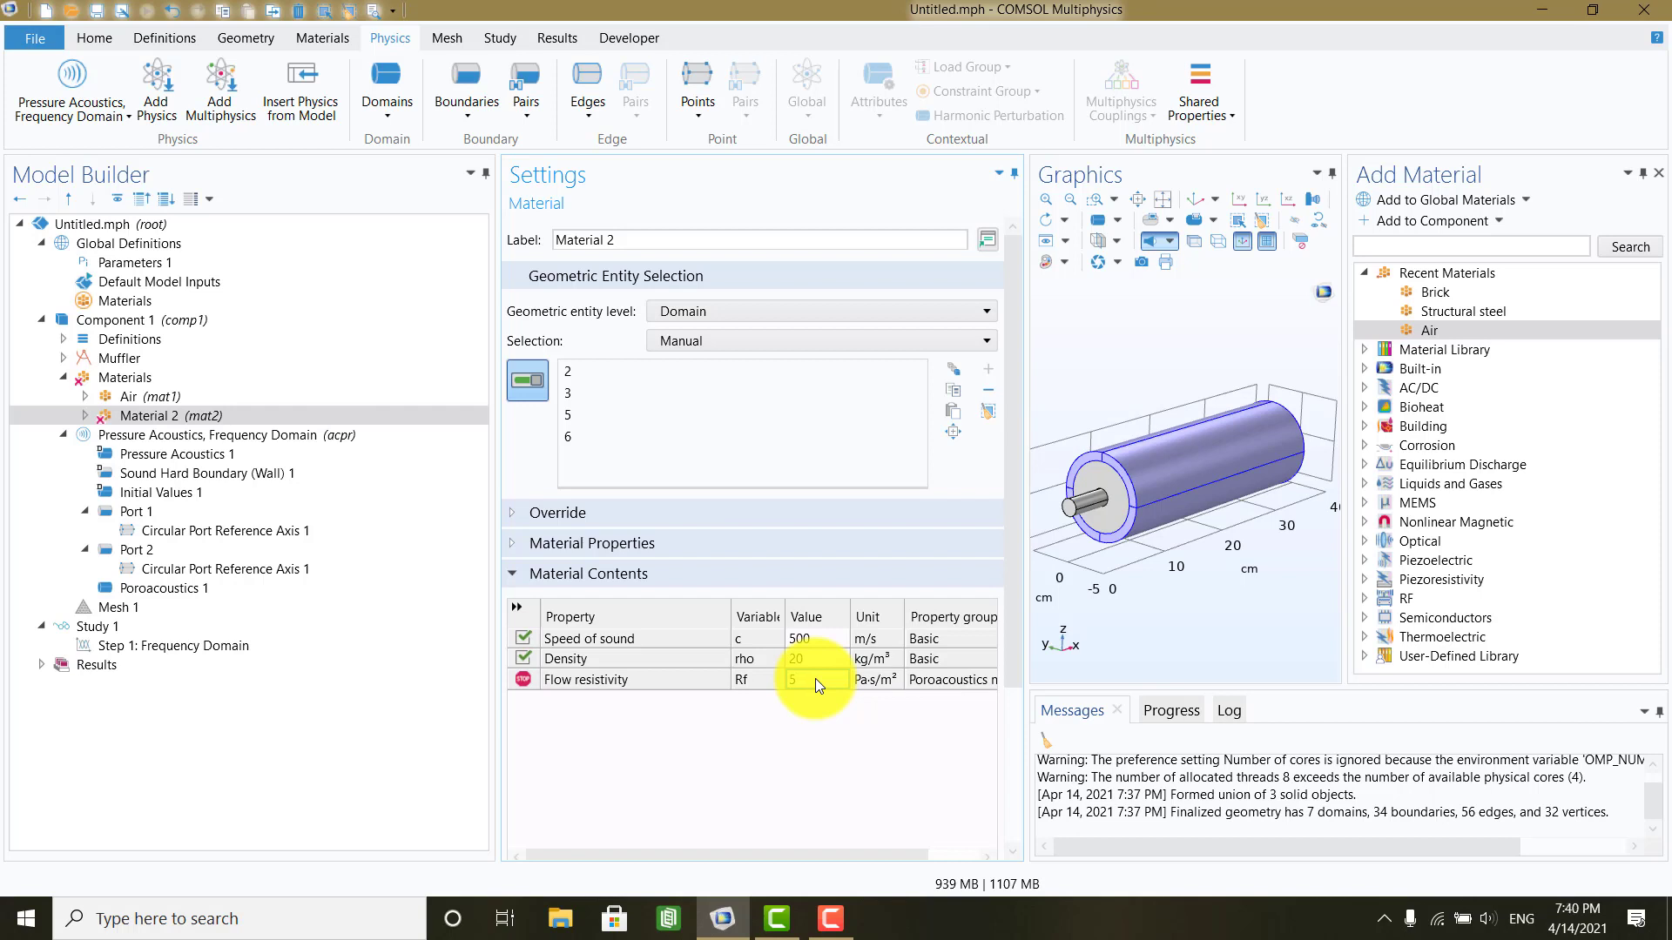
{"action": "type", "text": "00"}
{"action": "key", "text": "Return"}
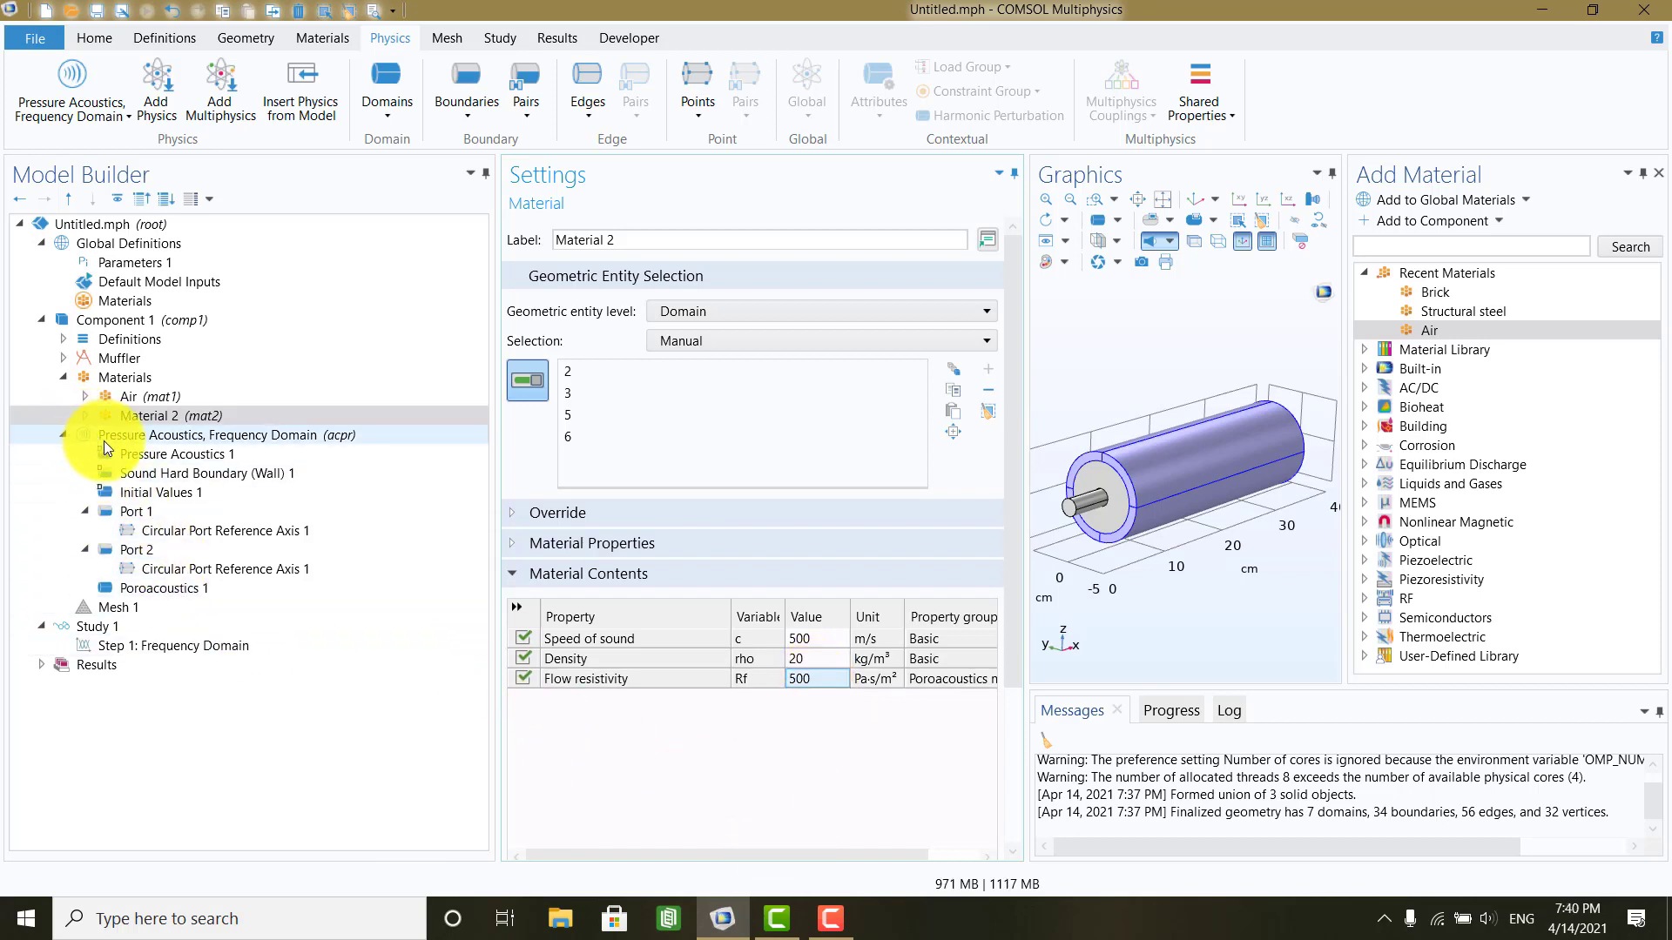
Step: Collapse both port nodes and set the fluid material of the Poroacoustics condition to Air (mat1)
{"action": "left_click", "coordinate": [84, 511]}
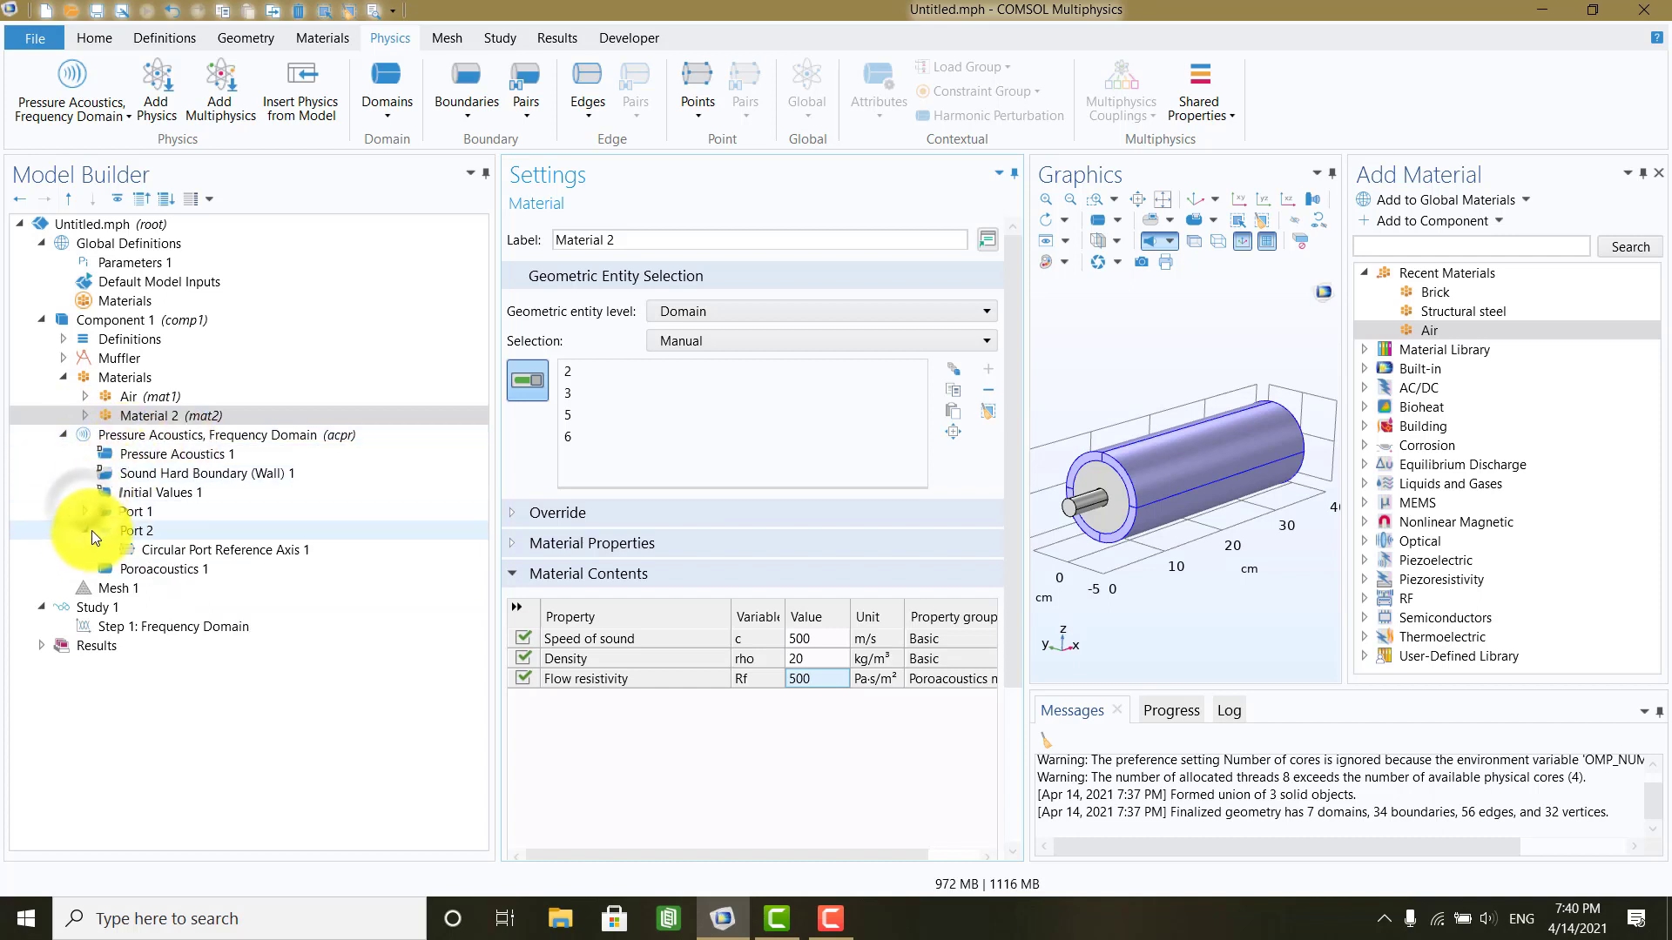
{"action": "left_click", "coordinate": [85, 531]}
{"action": "left_click", "coordinate": [129, 544]}
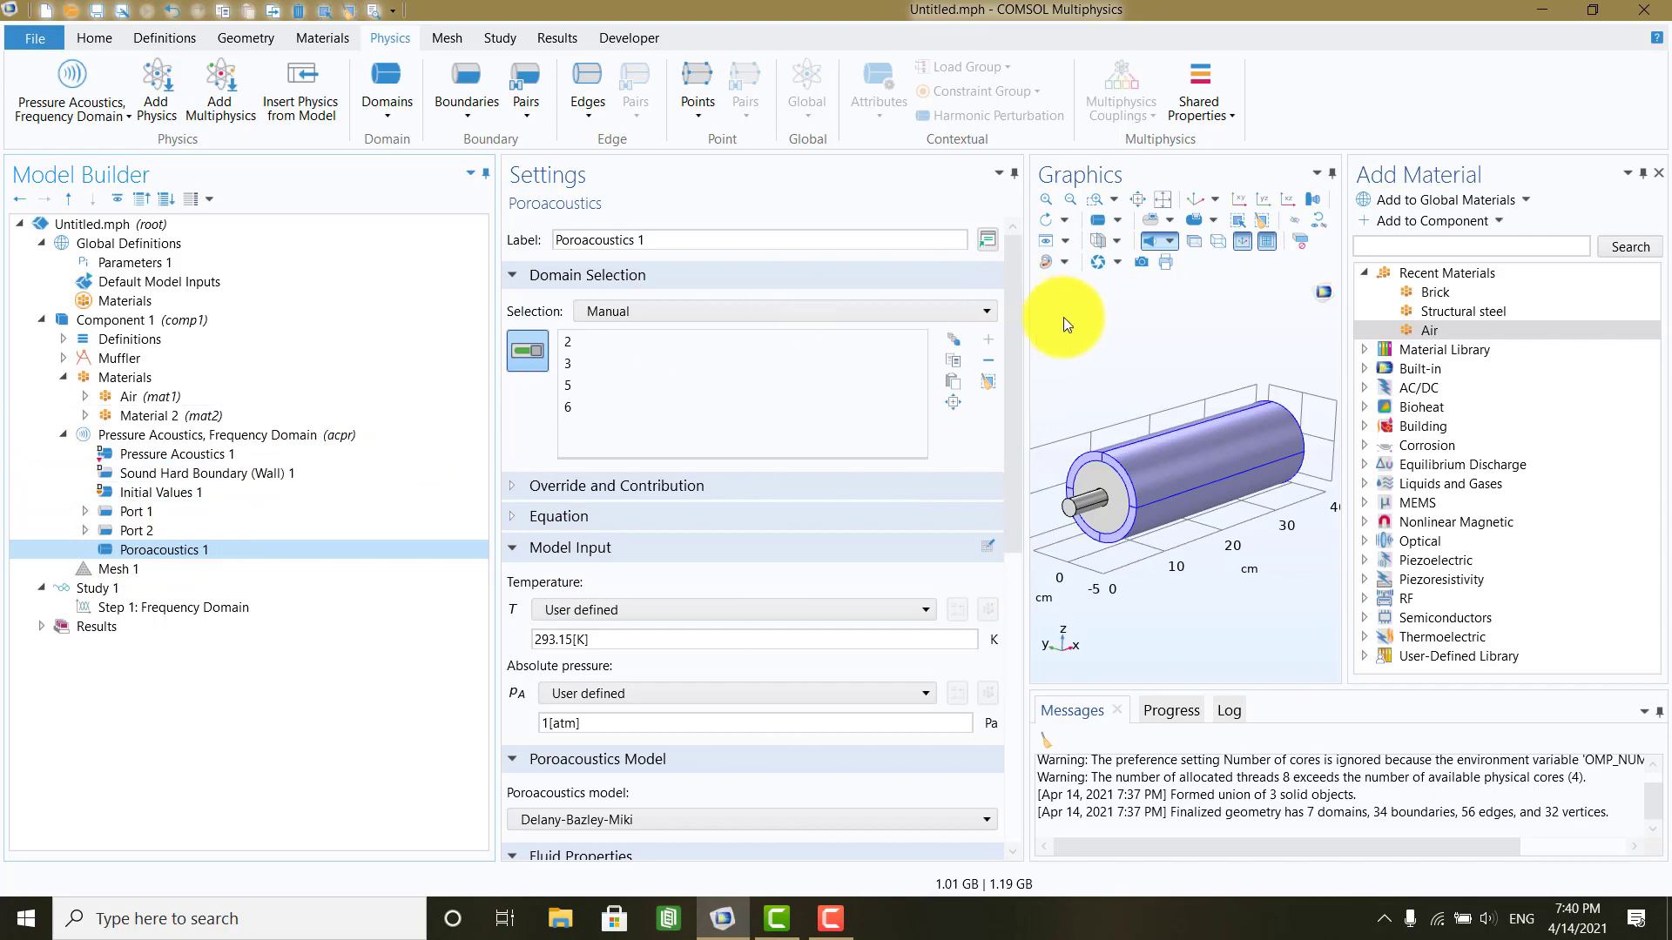
{"action": "left_click_drag", "start_coordinate": [1022, 325], "coordinate": [1018, 522]}
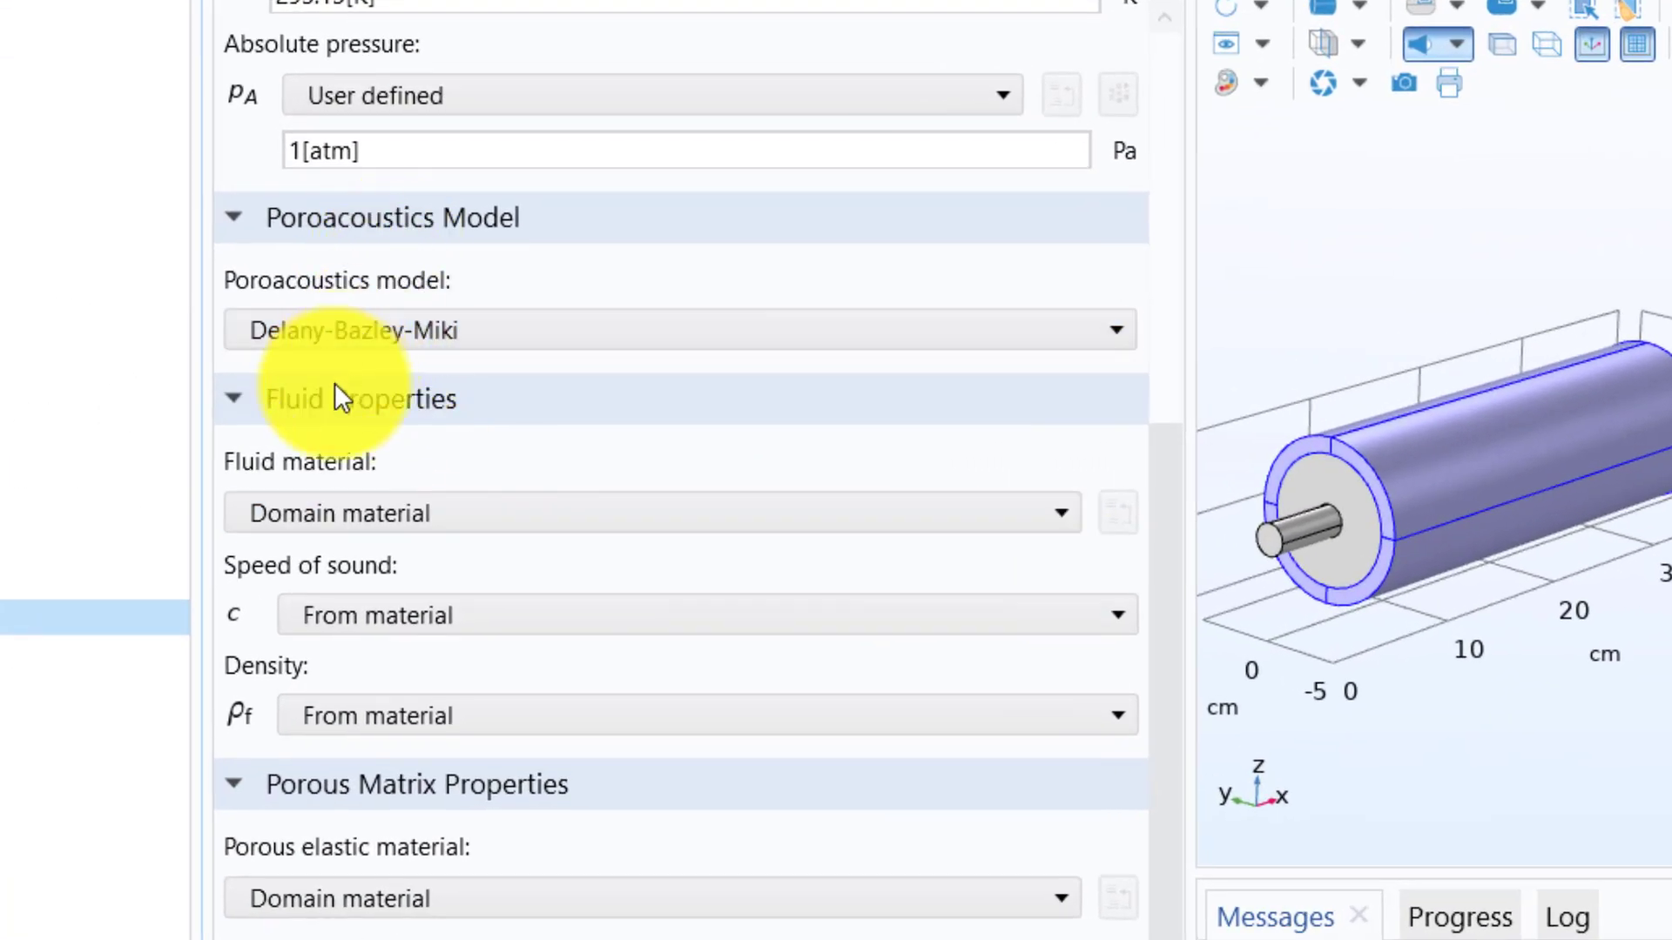
{"action": "left_click", "coordinate": [335, 512]}
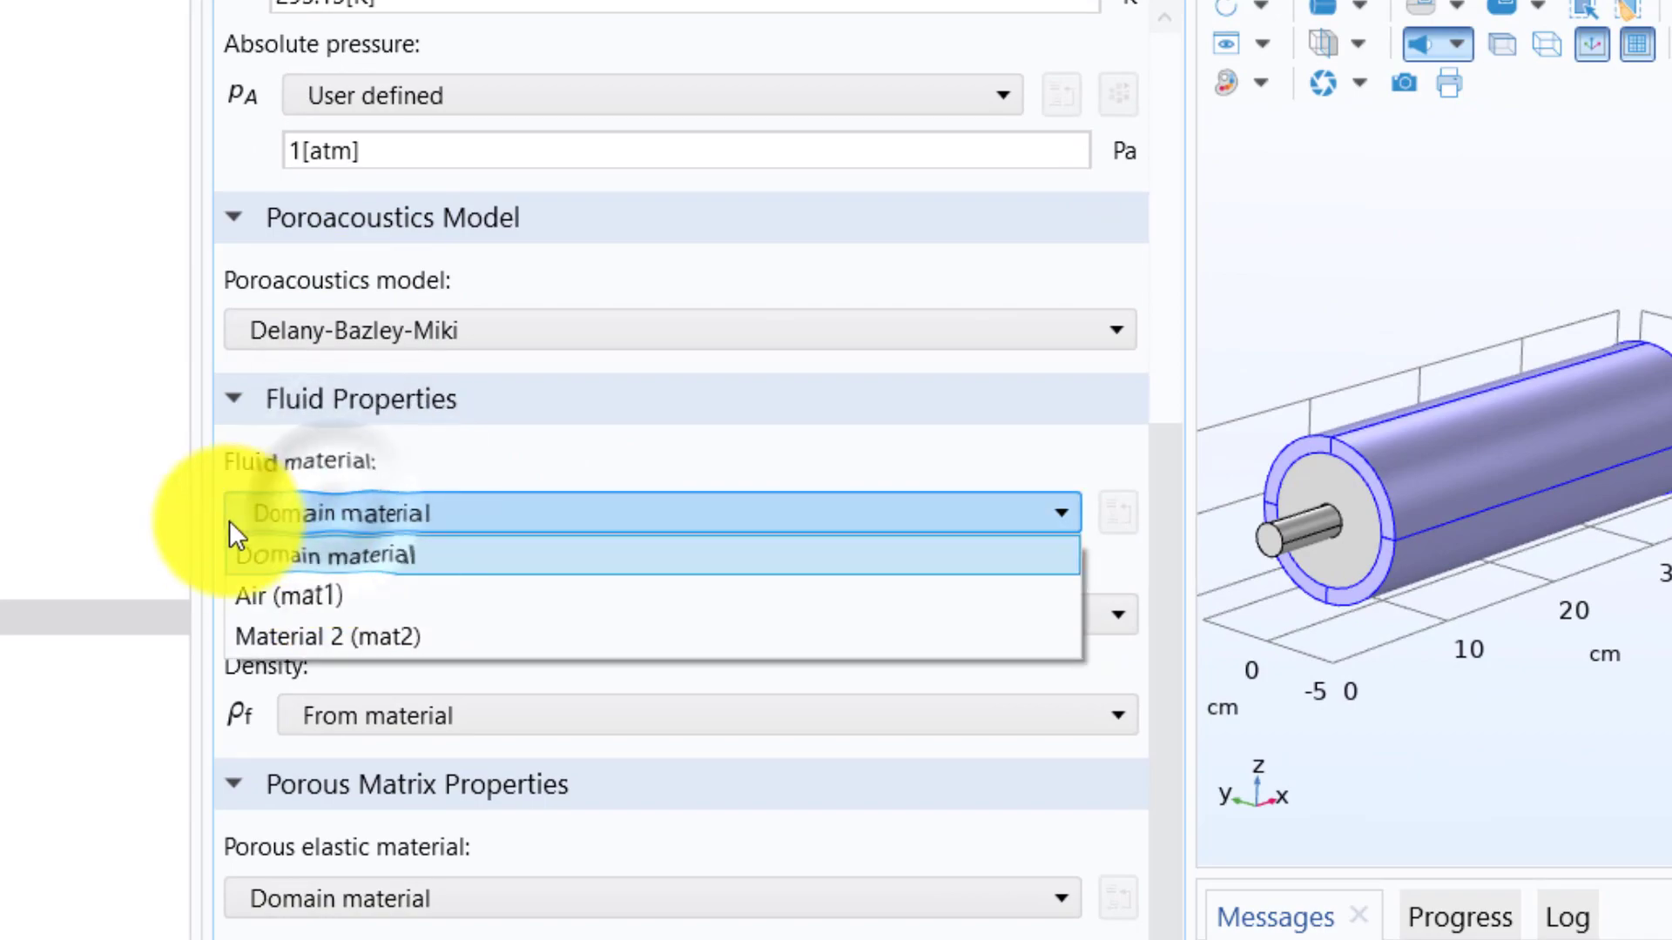
{"action": "left_click", "coordinate": [281, 596]}
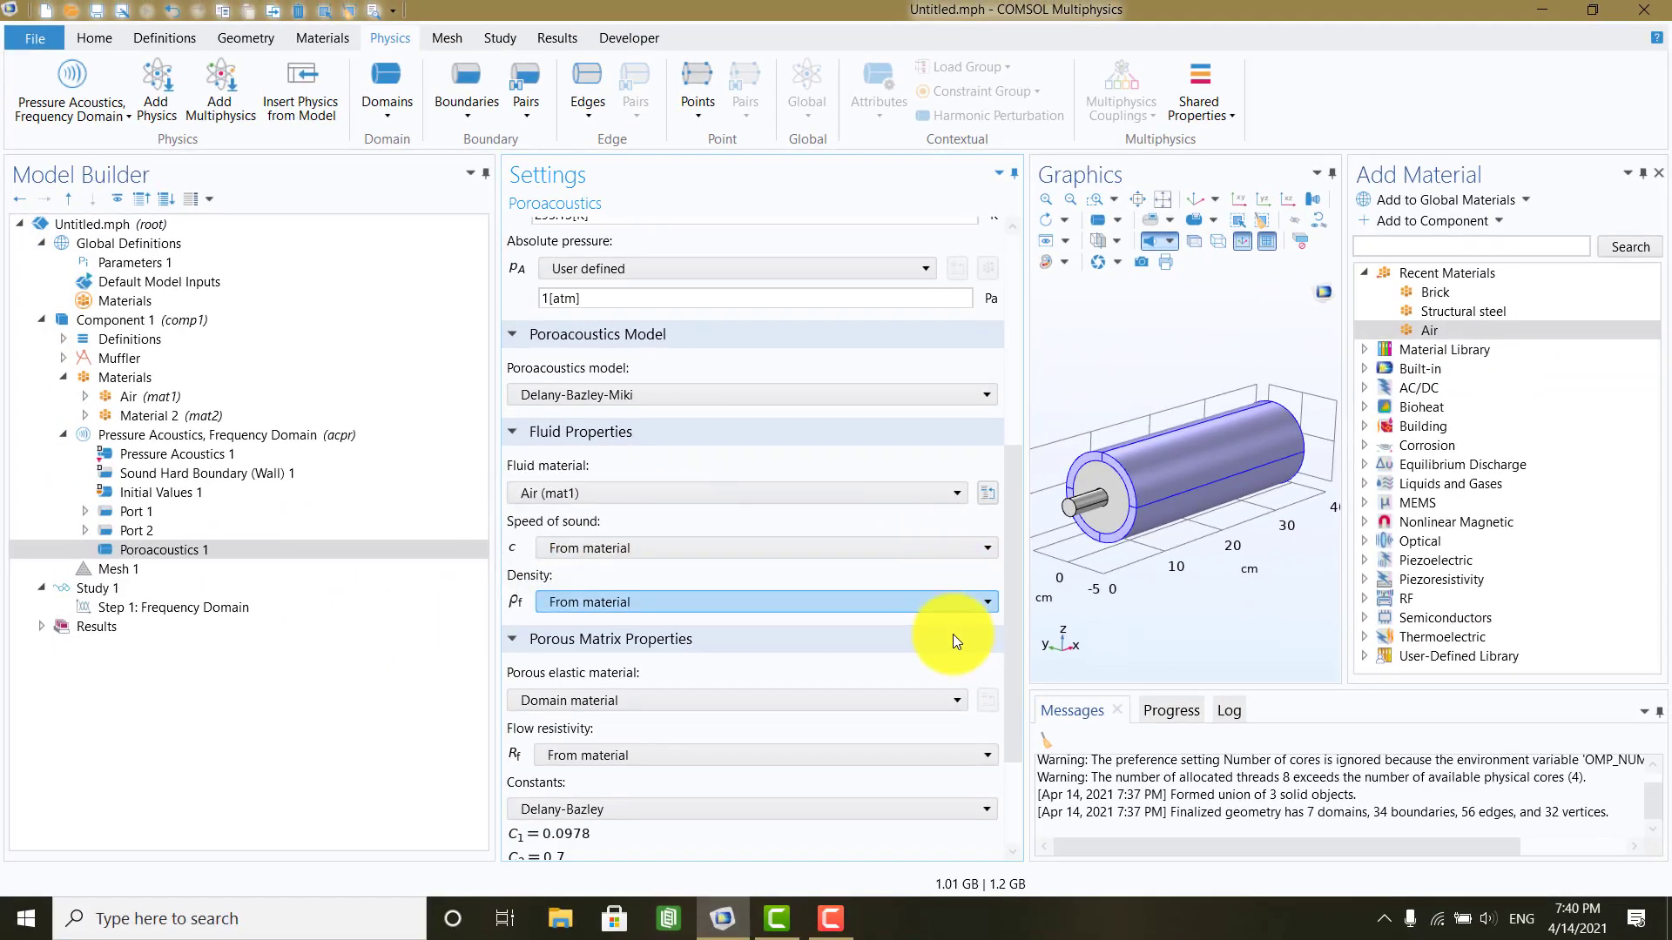
Step: Set the porous elastic material of the Poroacoustics condition to Material 2 (mat2)
{"action": "left_click_drag", "start_coordinate": [1010, 608], "coordinate": [1008, 692]}
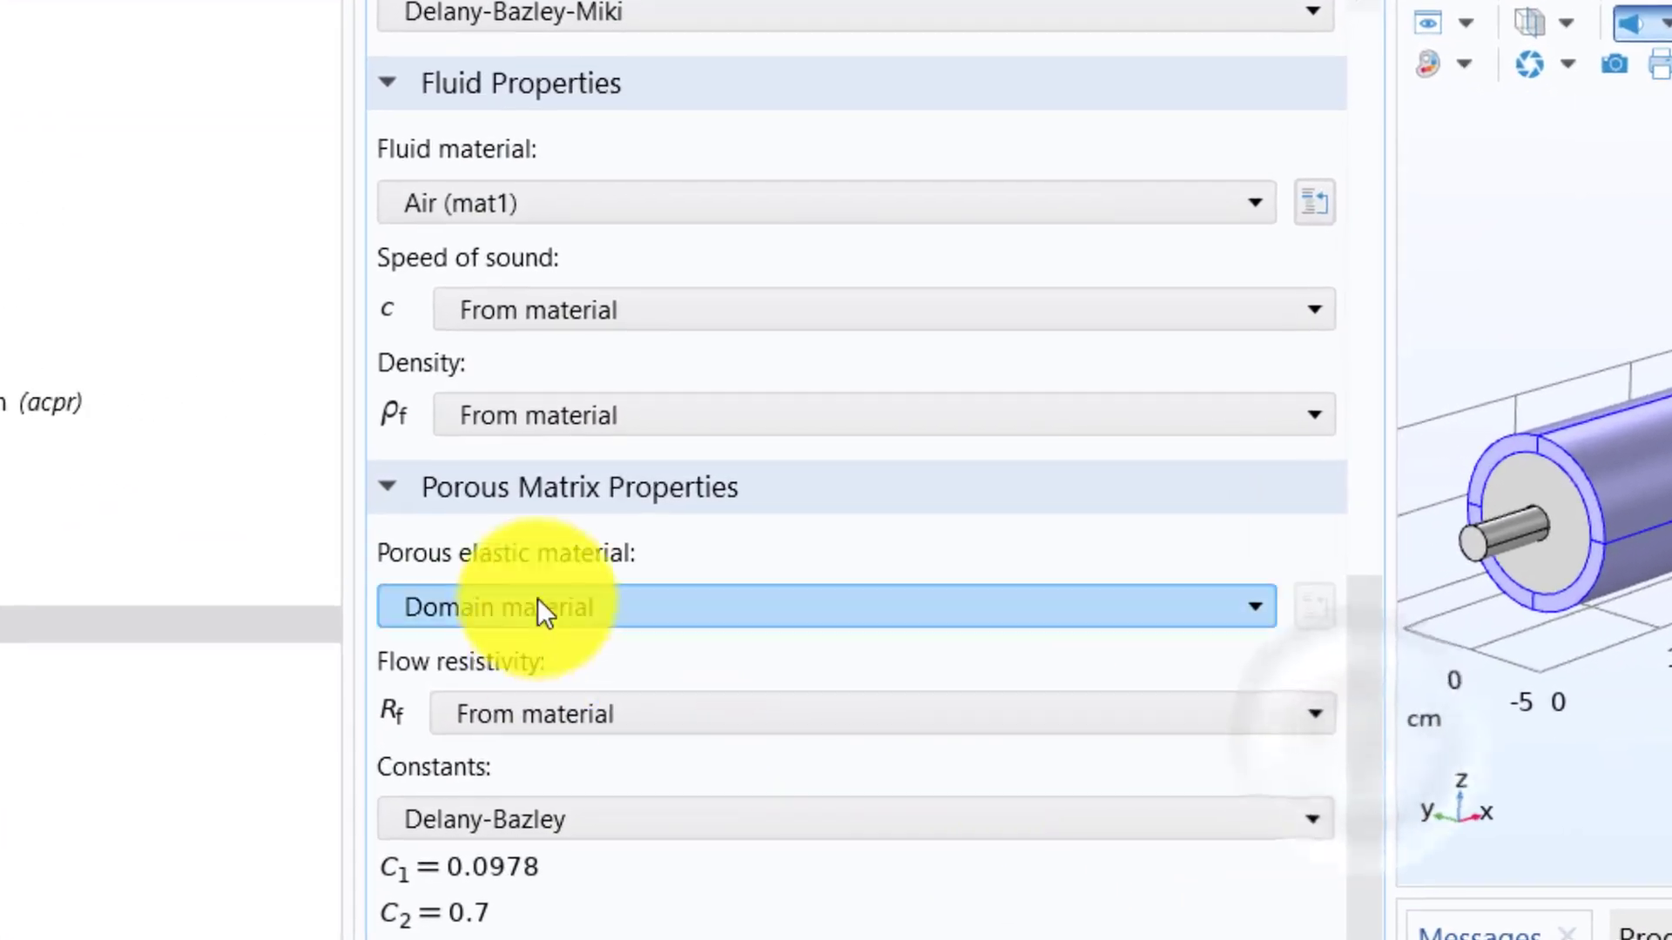
{"action": "left_click", "coordinate": [564, 601]}
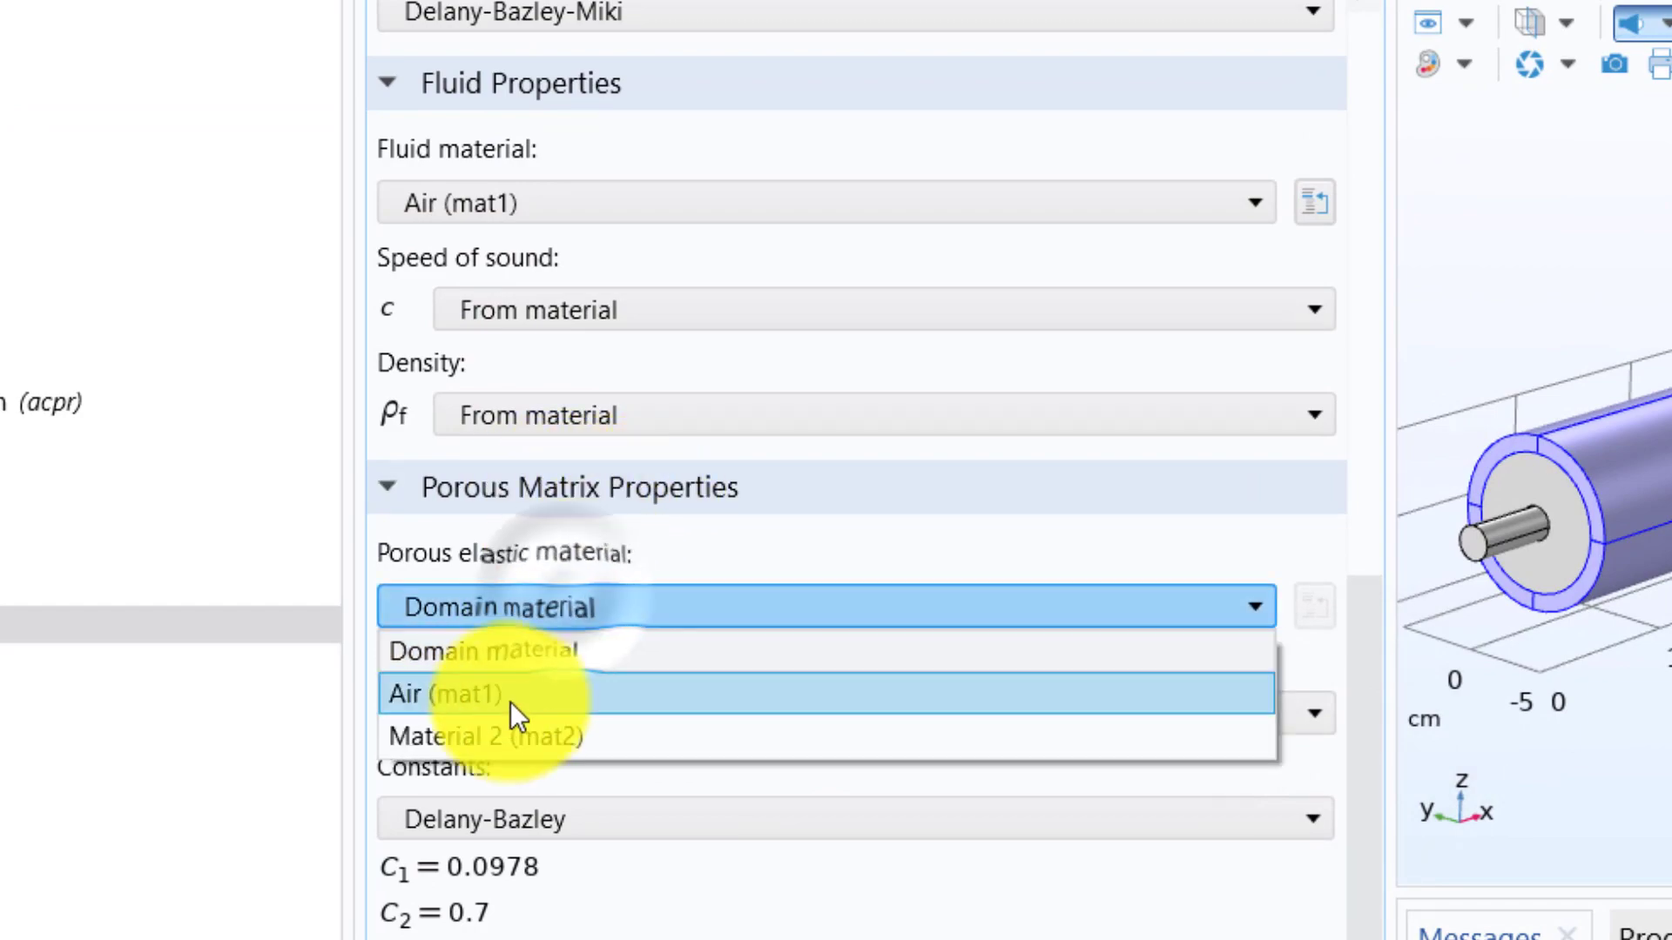
{"action": "left_click", "coordinate": [511, 718]}
{"action": "left_click", "coordinate": [153, 890]}
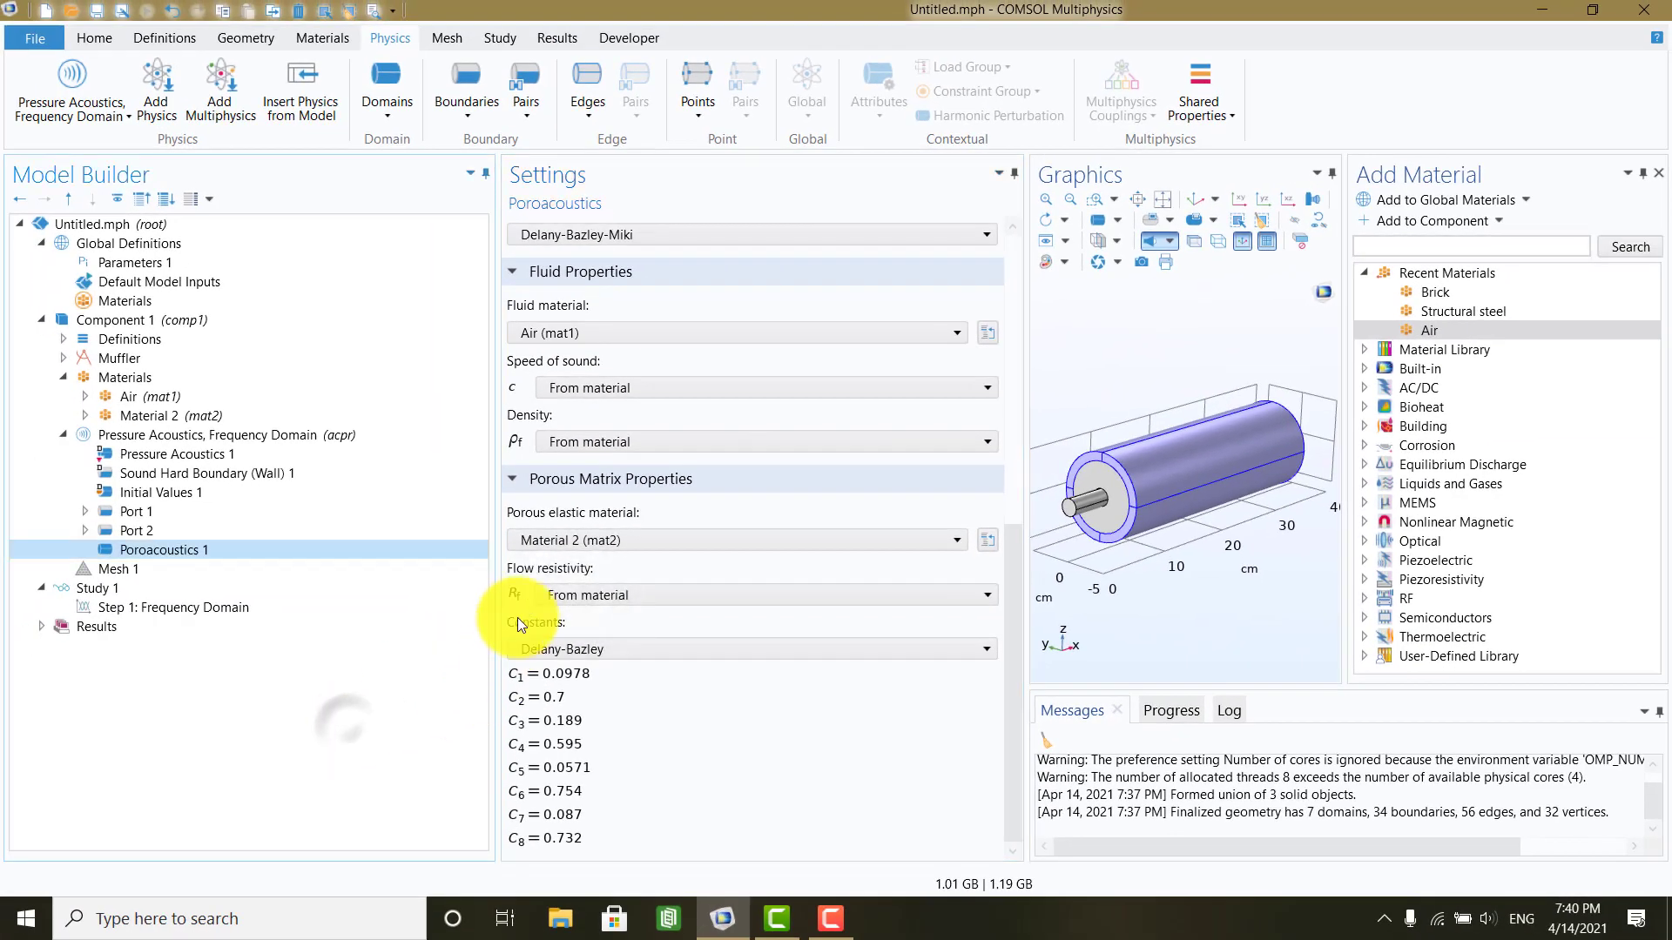
Step: Choose Delany-Bazley-Miki as the poroacoustics model for the lining
{"action": "left_click", "coordinate": [620, 236]}
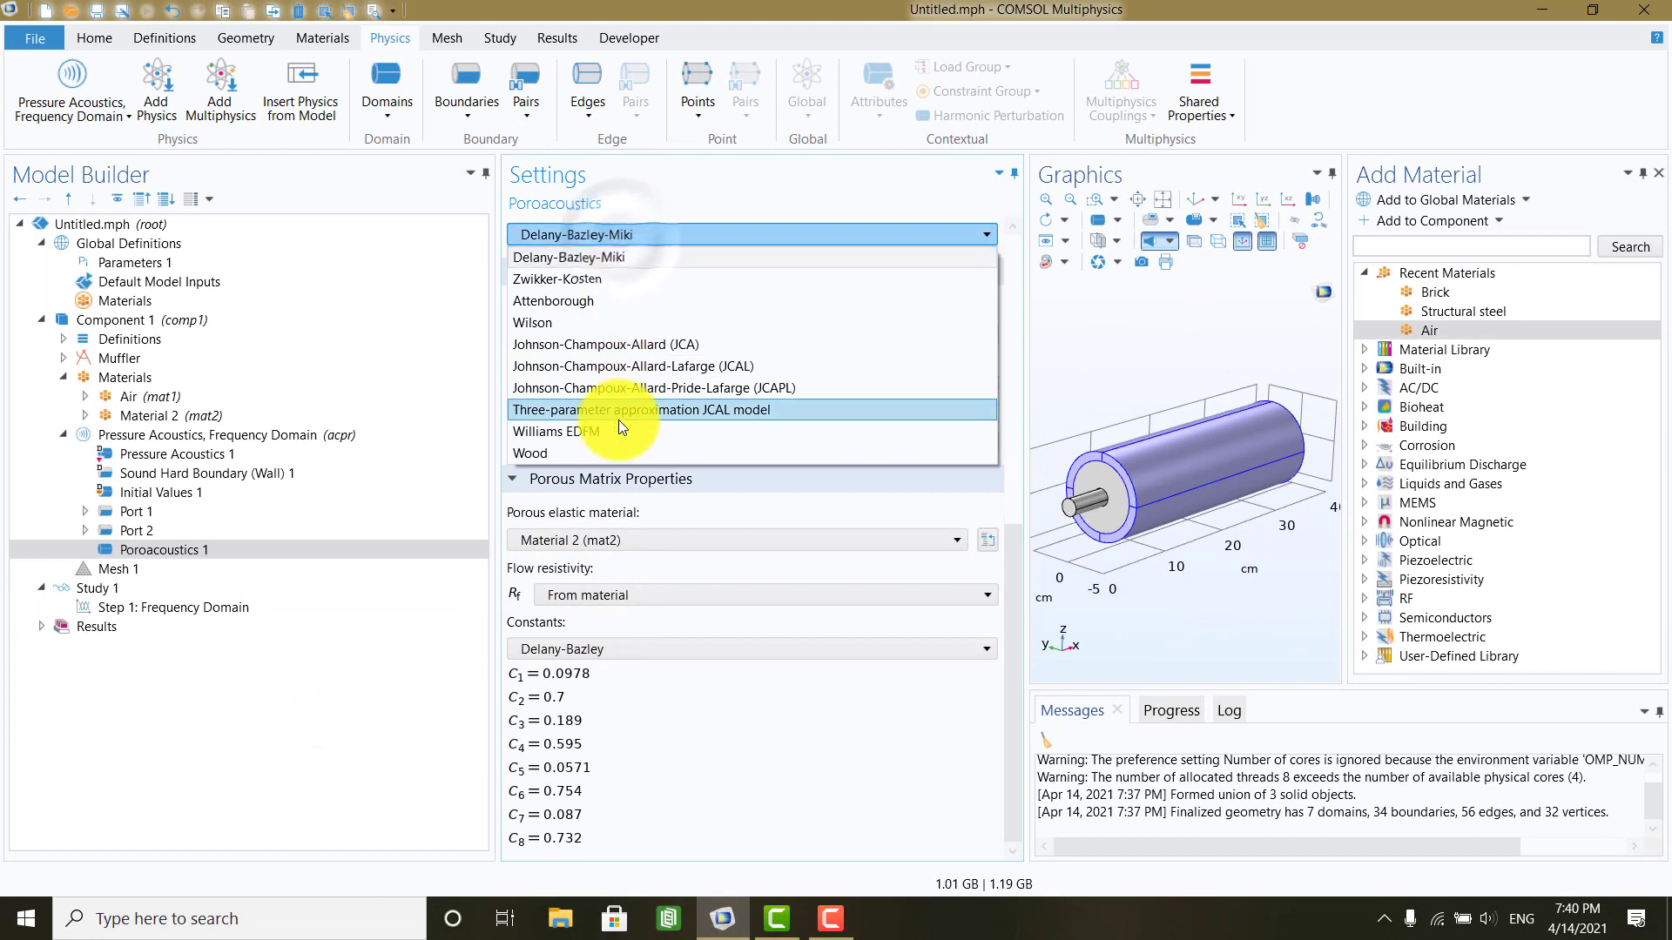
{"action": "left_click", "coordinate": [606, 256]}
{"action": "left_click", "coordinate": [214, 746]}
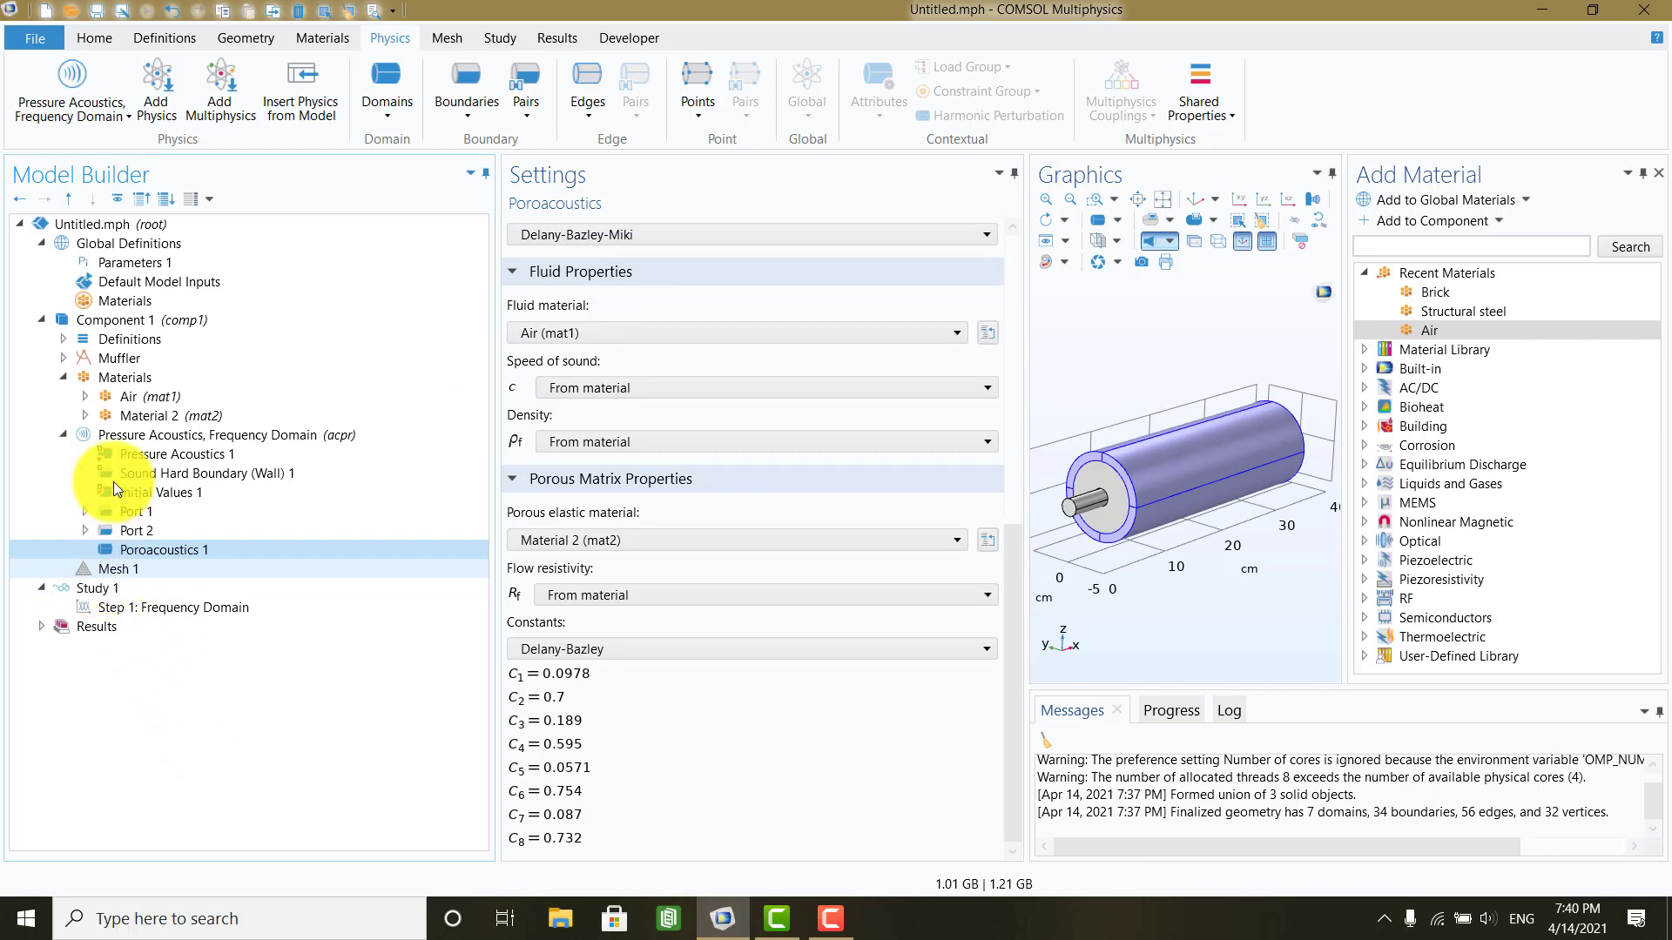
Step: Add a Variables node to the definitions of Component 1
{"action": "left_click", "coordinate": [61, 341]}
{"action": "left_click", "coordinate": [101, 342]}
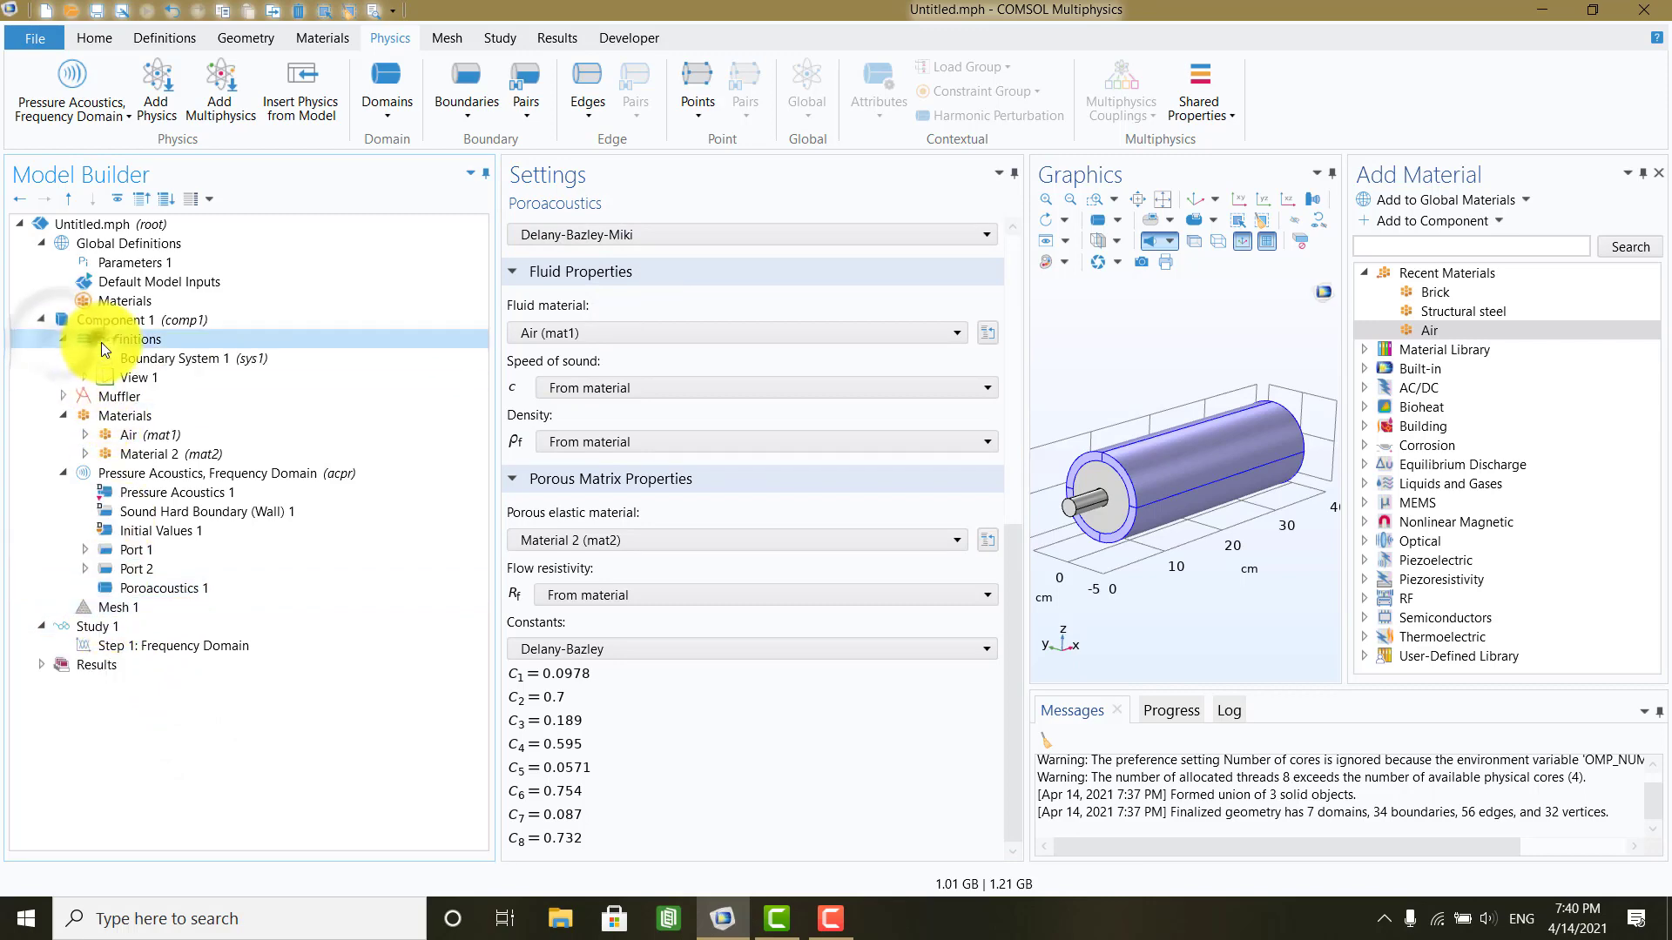
{"action": "right_click", "coordinate": [93, 338]}
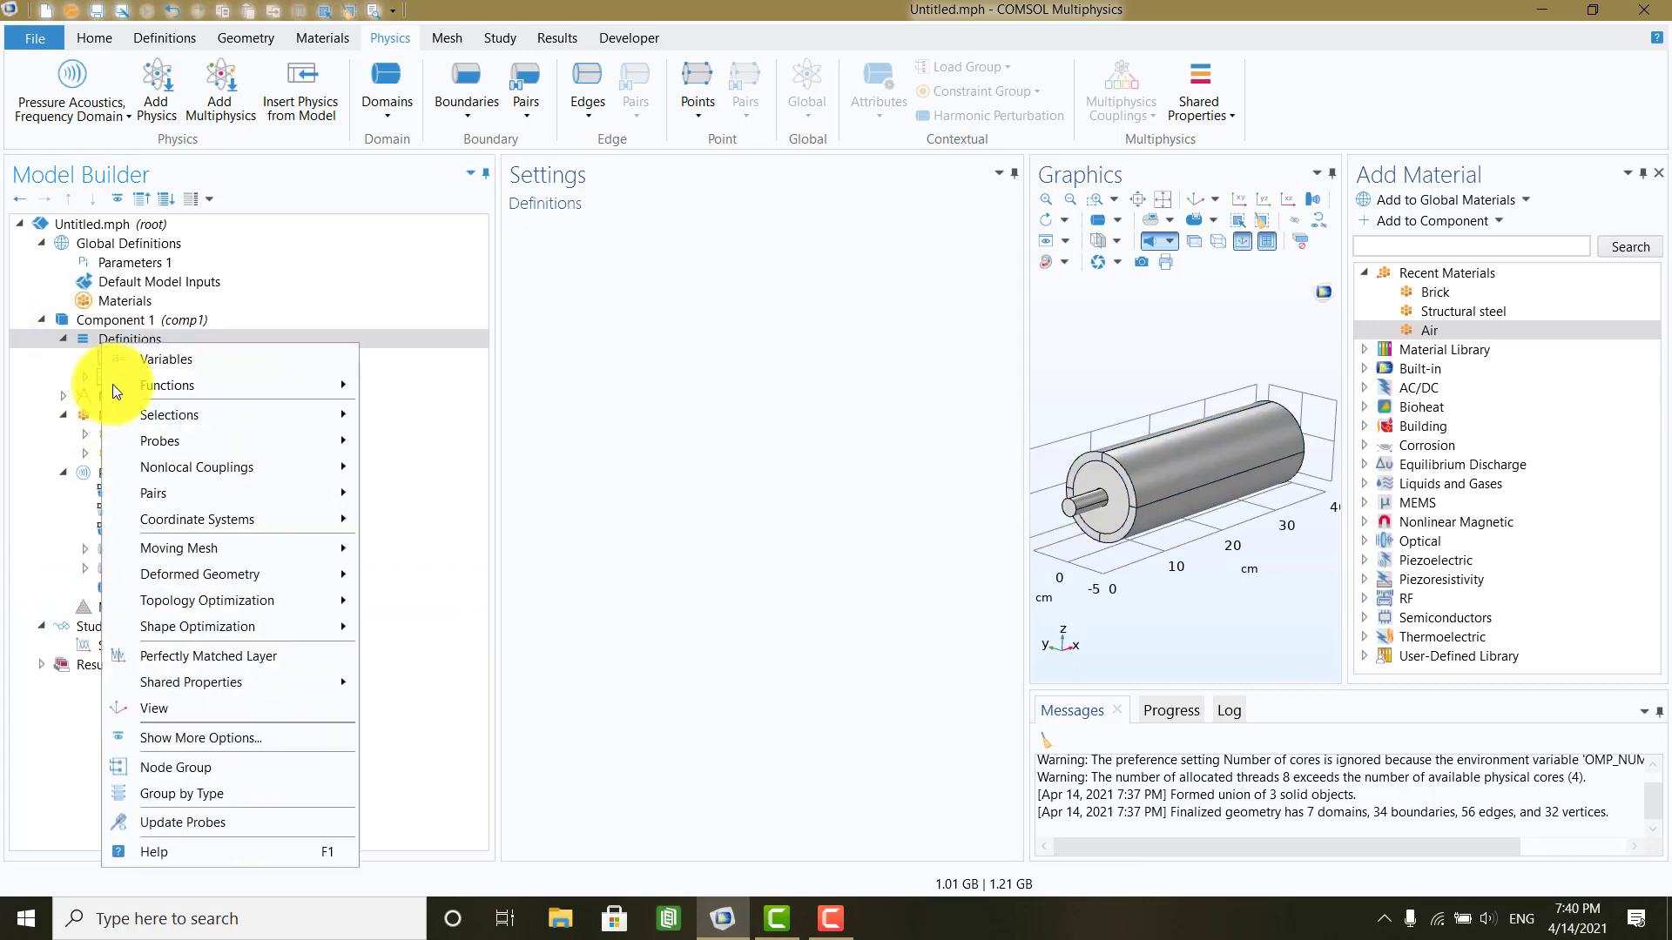
{"action": "left_click", "coordinate": [160, 360]}
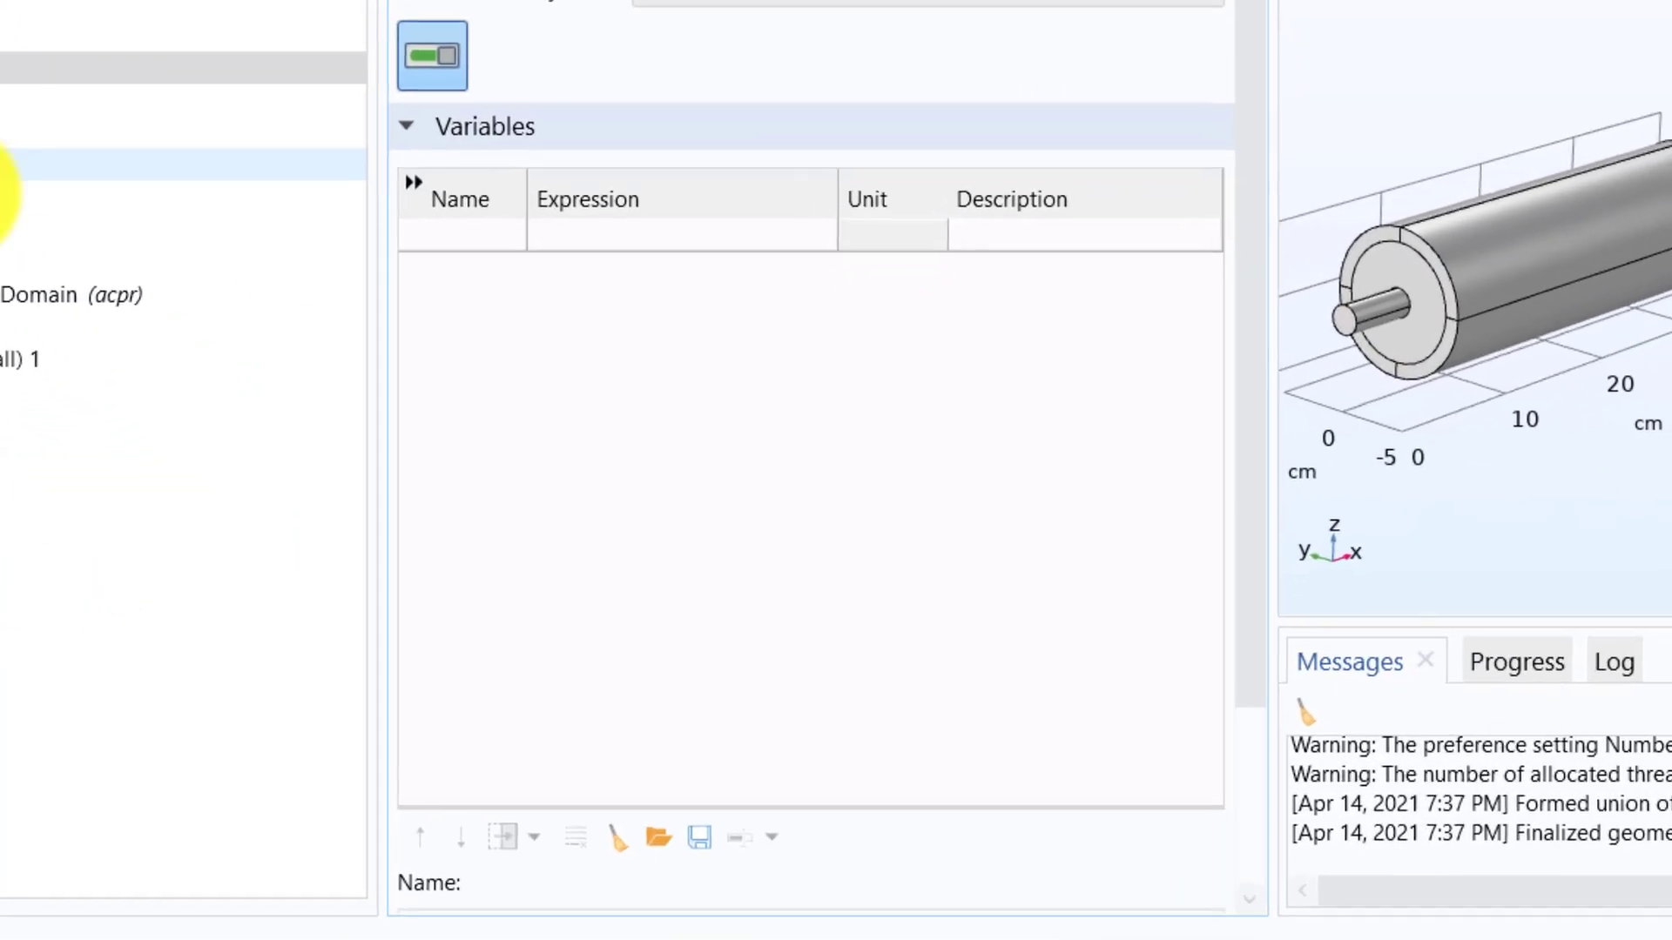
Step: Create a variable named P_in with the description "Inlet sound power"
{"action": "left_click", "coordinate": [444, 231]}
{"action": "type", "text": "P_in"}
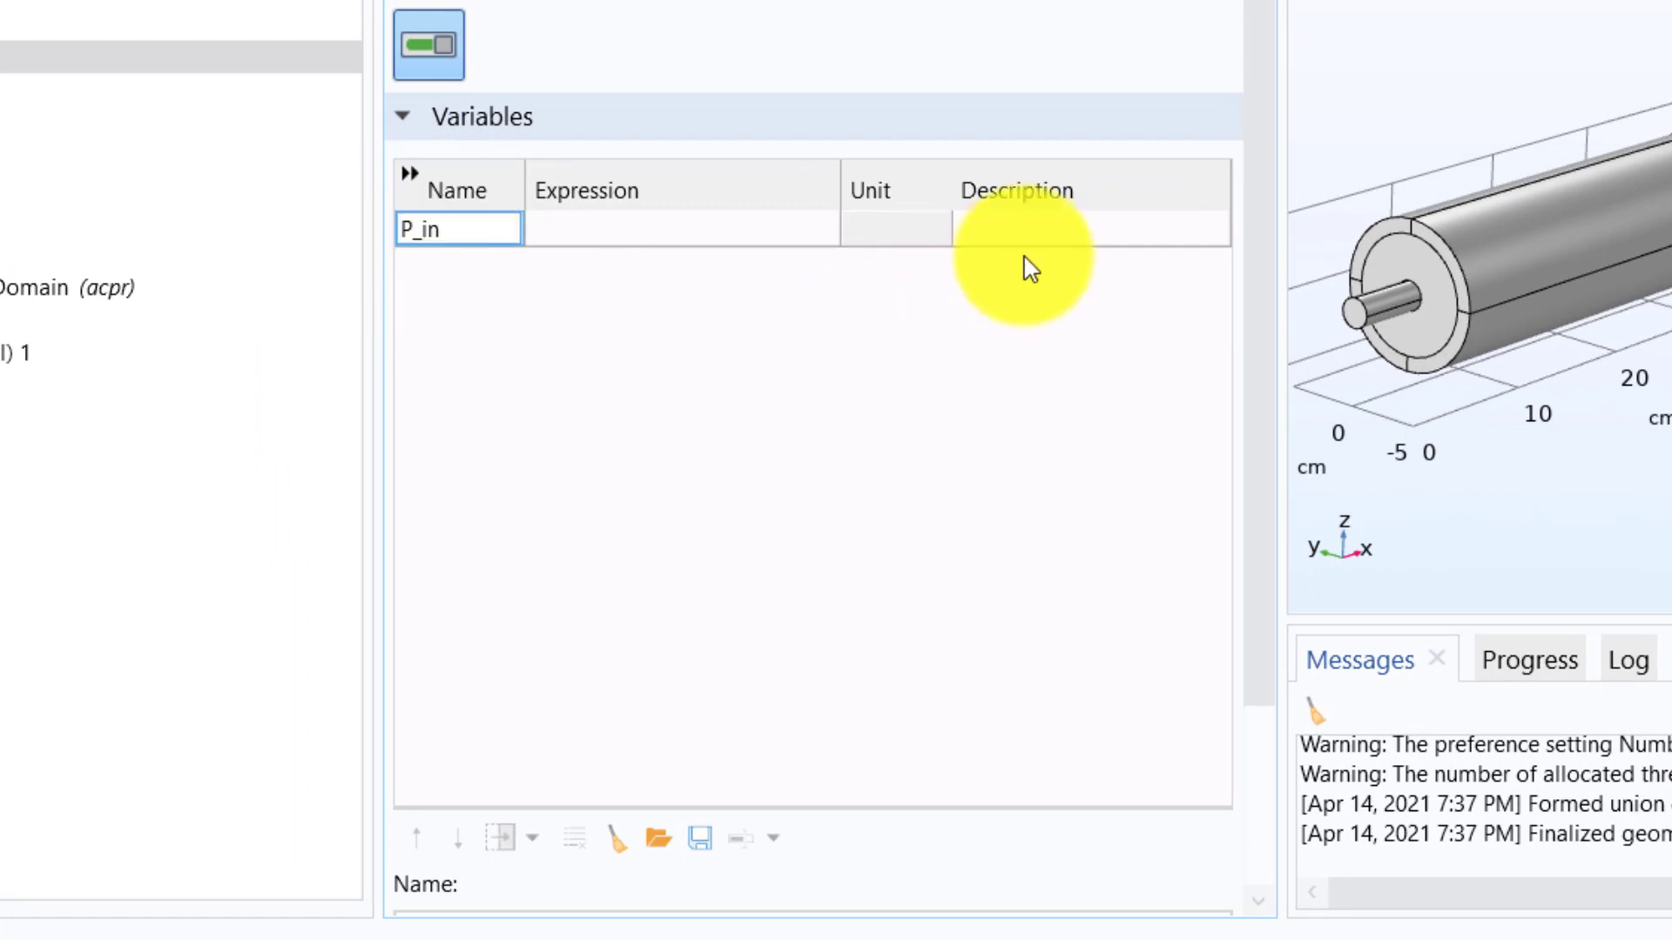
{"action": "left_click", "coordinate": [1042, 230]}
{"action": "type", "text": "In"}
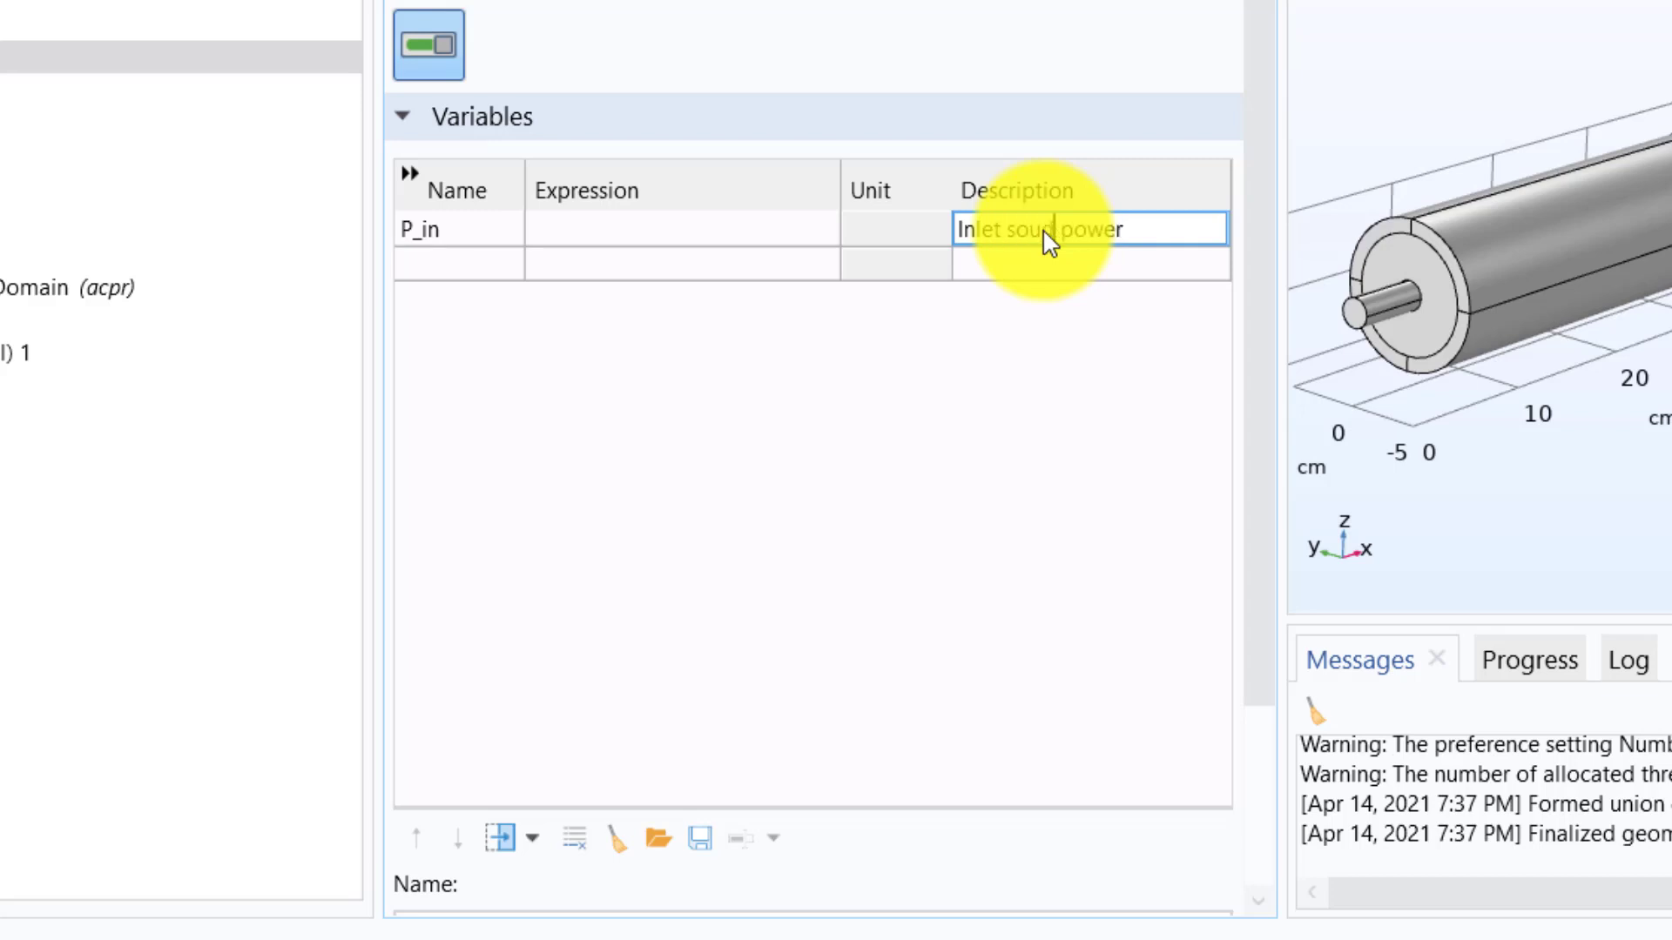
{"action": "type", "text": "let sound power"}
Step: Set the expression of P_in to Port 1's power of incident mode, acpr.port1.P_in, from the model's predefined expressions
{"action": "left_click", "coordinate": [624, 237]}
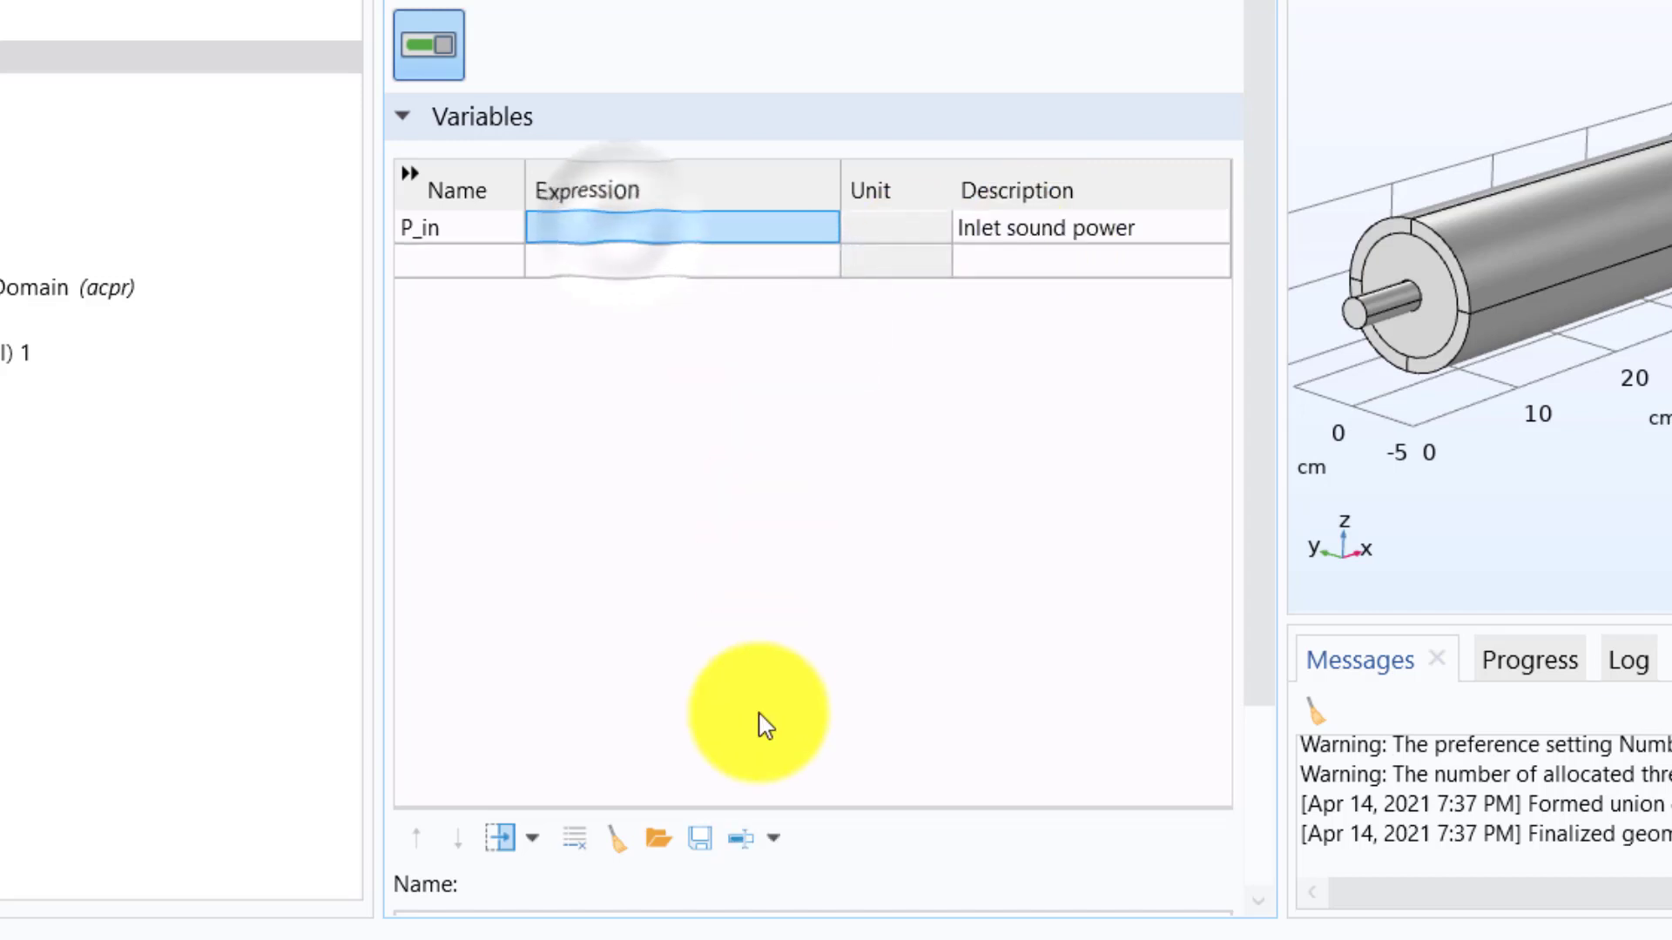
{"action": "left_click", "coordinate": [754, 840]}
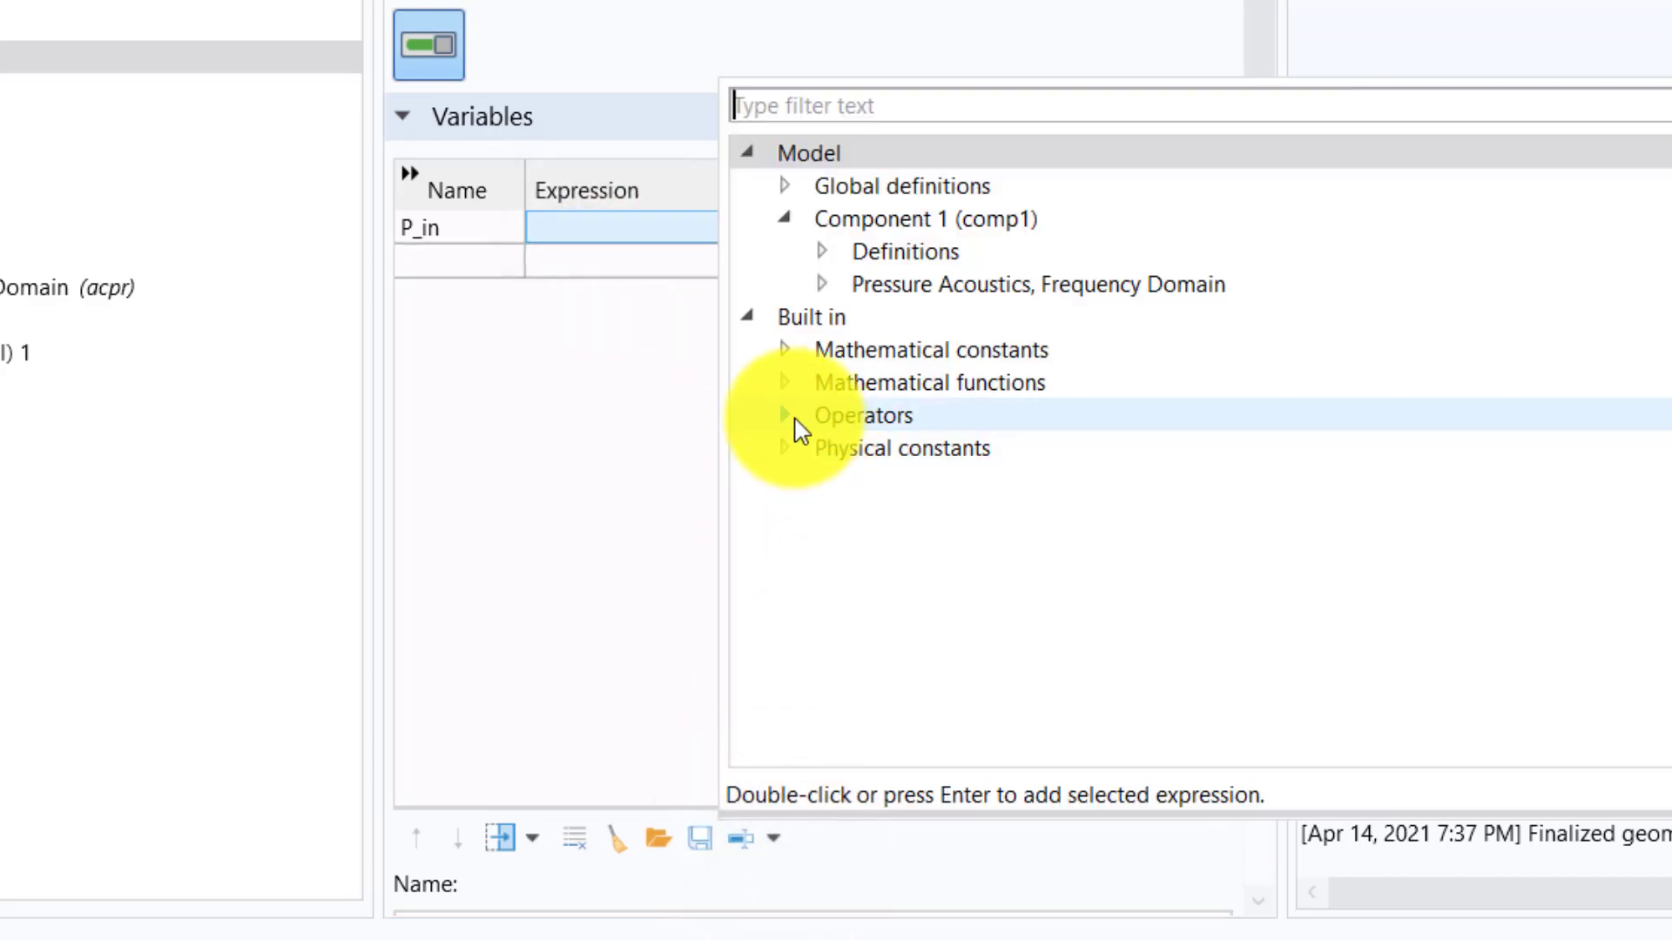
{"action": "left_click", "coordinate": [821, 284]}
{"action": "left_click", "coordinate": [860, 350]}
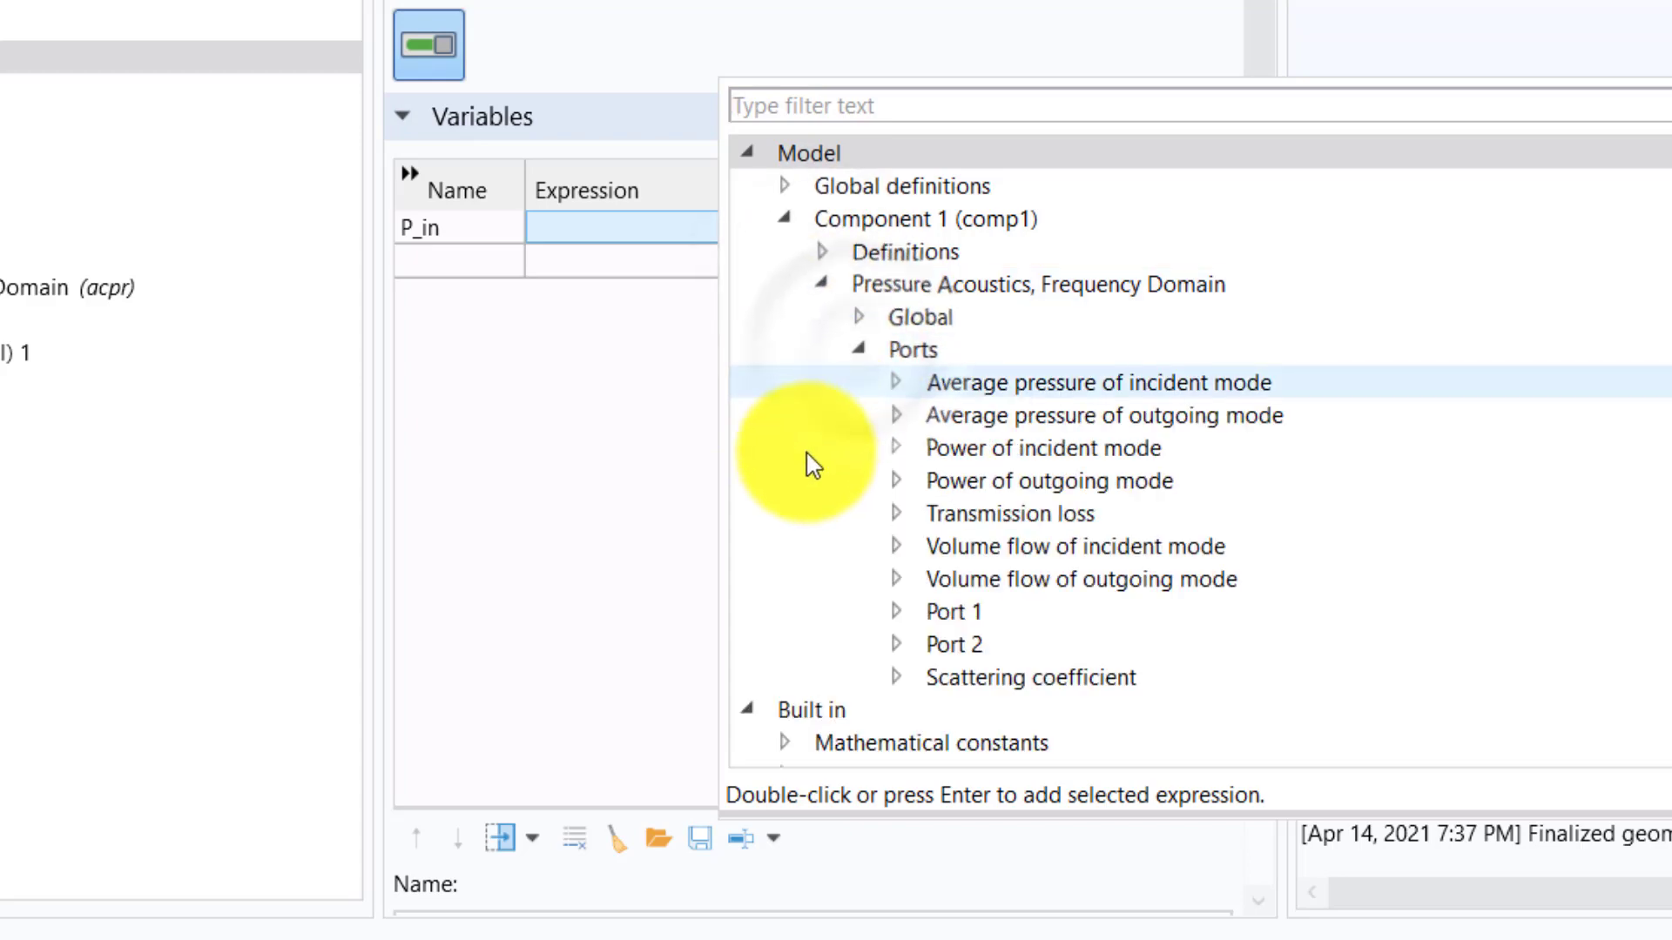
{"action": "left_click", "coordinate": [875, 547]}
{"action": "left_click", "coordinate": [895, 611]}
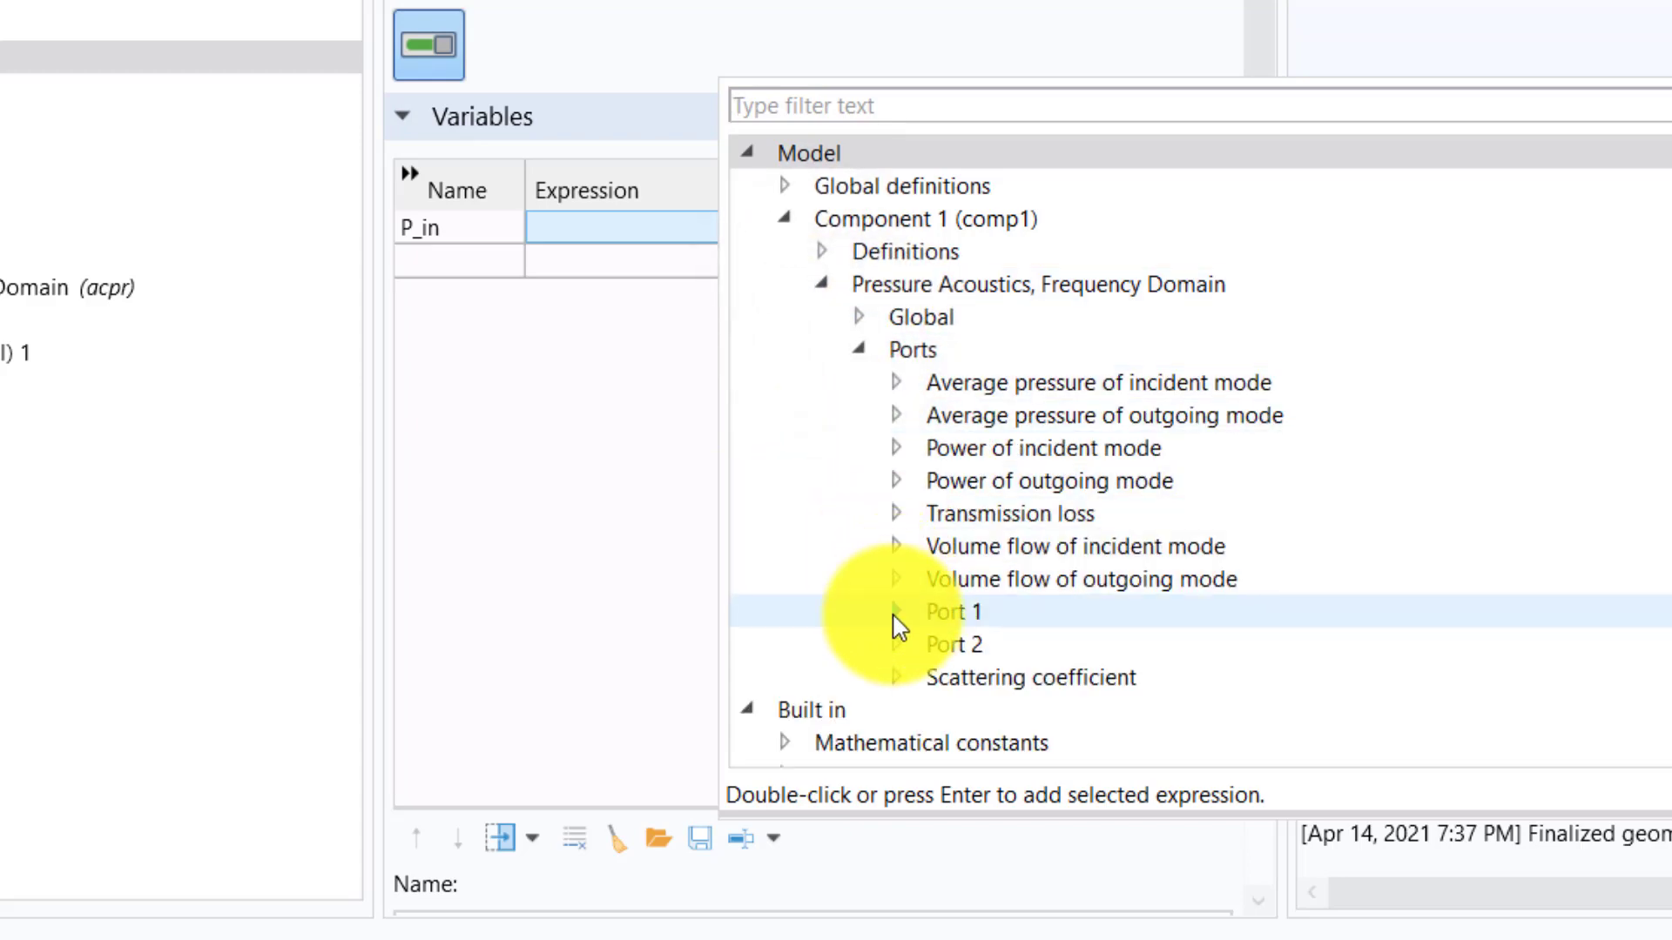
{"action": "left_click", "coordinate": [1201, 683]}
{"action": "left_click", "coordinate": [1208, 649]}
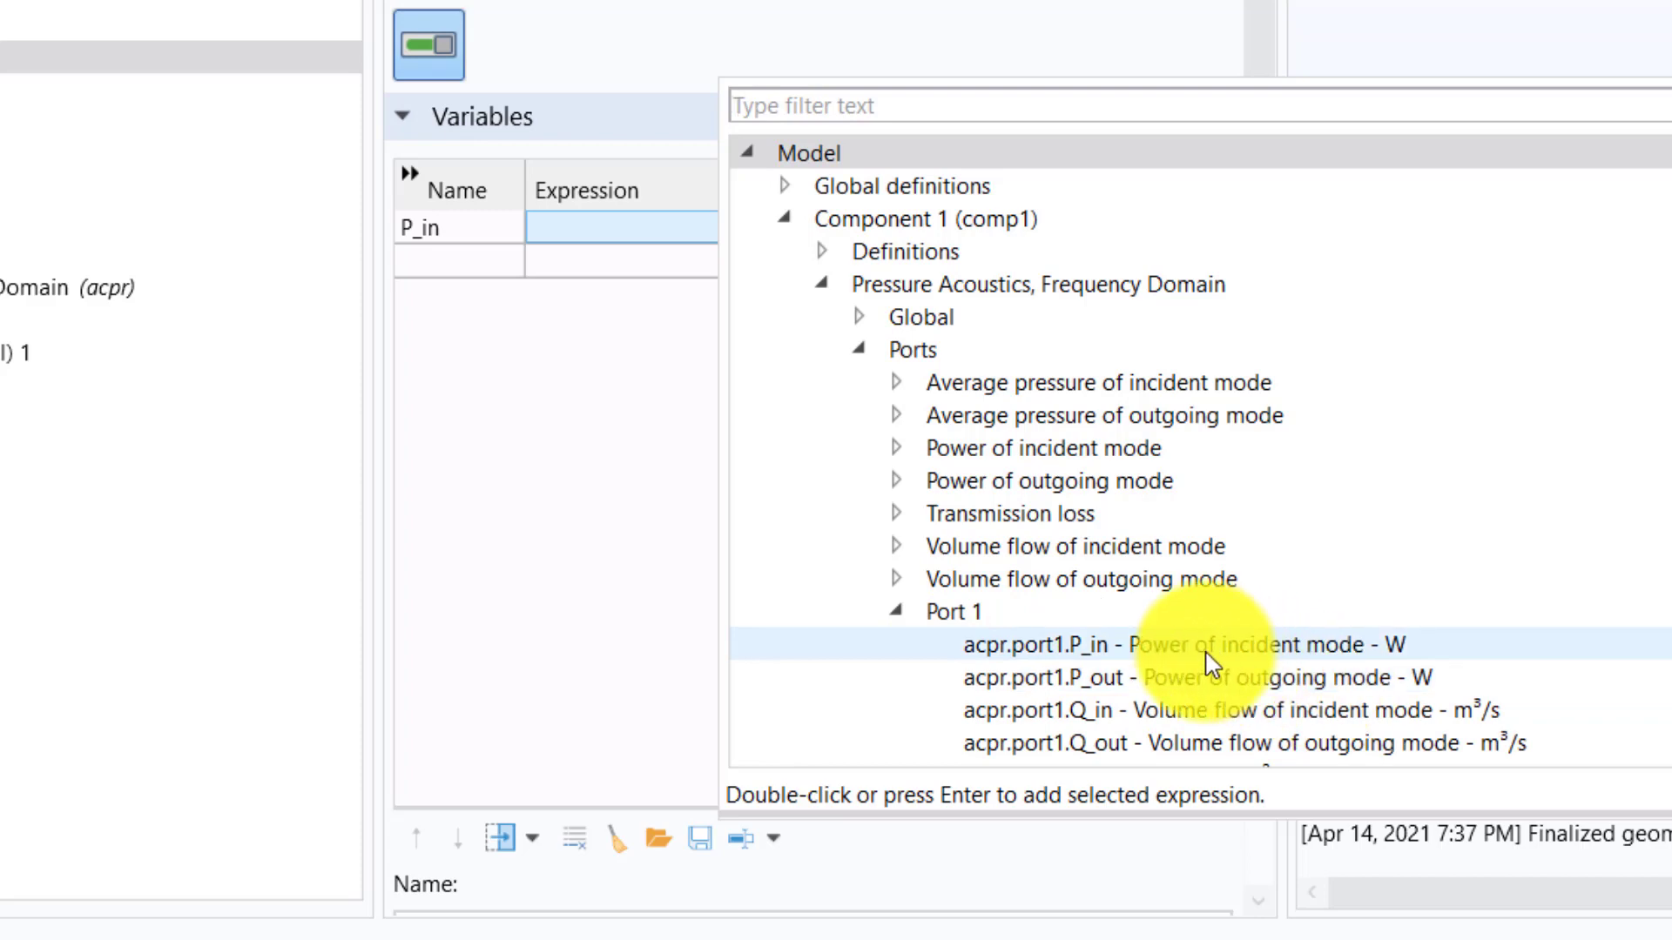
{"action": "double_click", "coordinate": [1207, 651]}
Step: Create a variable named P_out with Port 2's power of outgoing mode, acpr.port2.P_out, chosen from the predefined expressions
{"action": "left_click", "coordinate": [449, 272]}
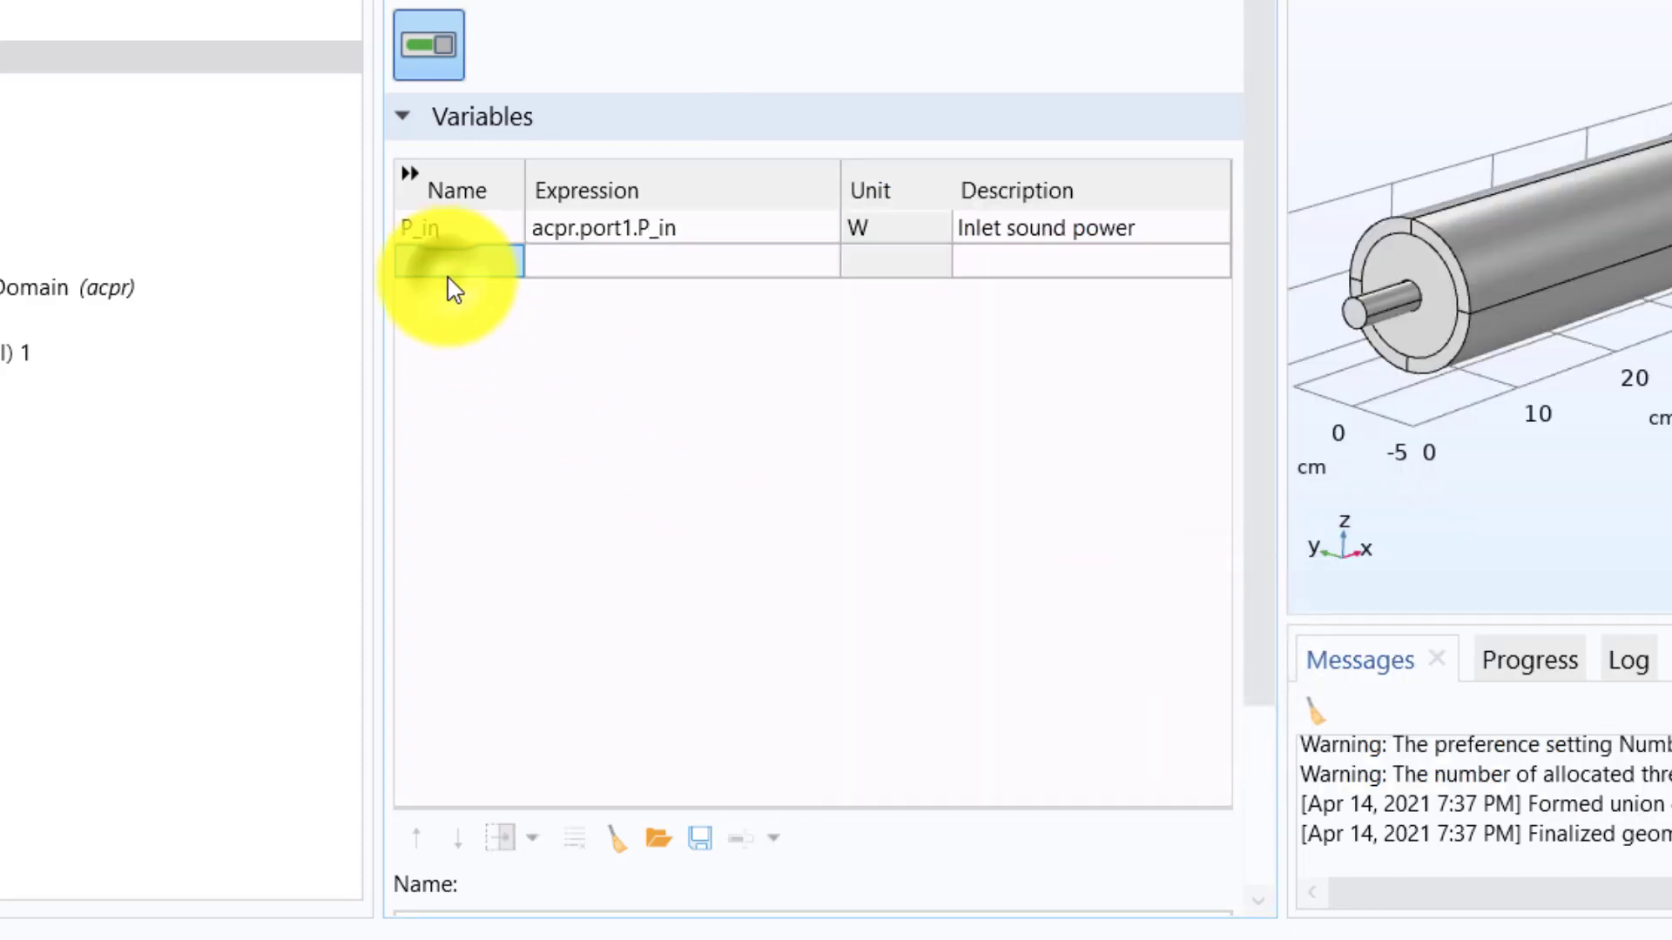
{"action": "type", "text": "P_out"}
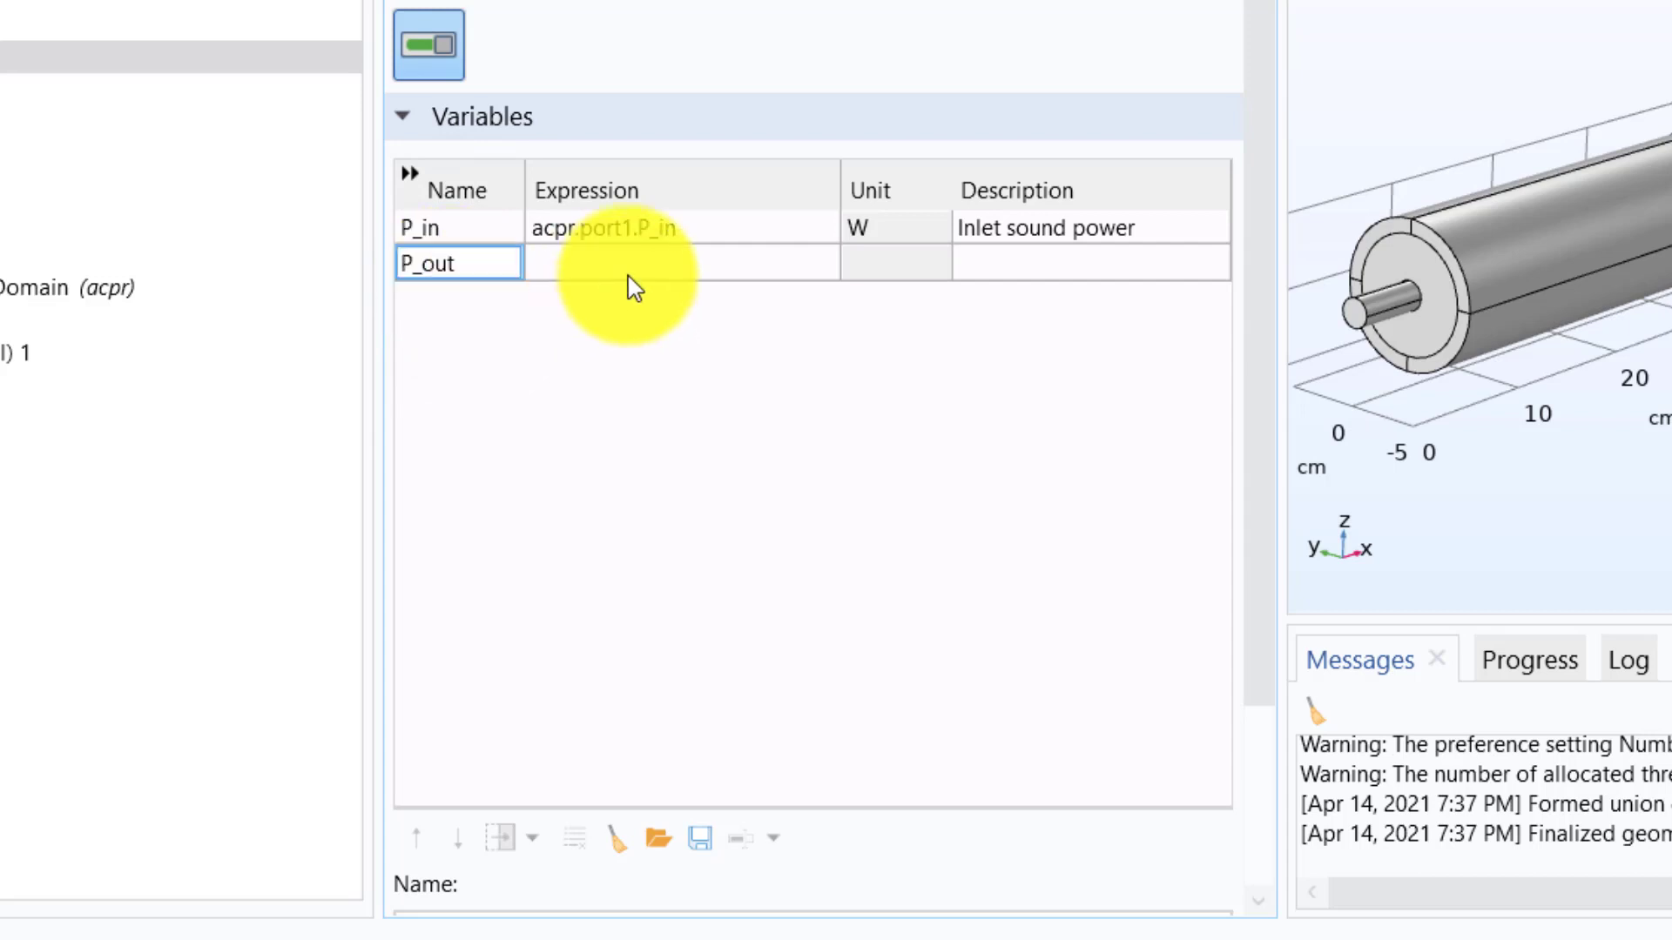
{"action": "left_click", "coordinate": [631, 229]}
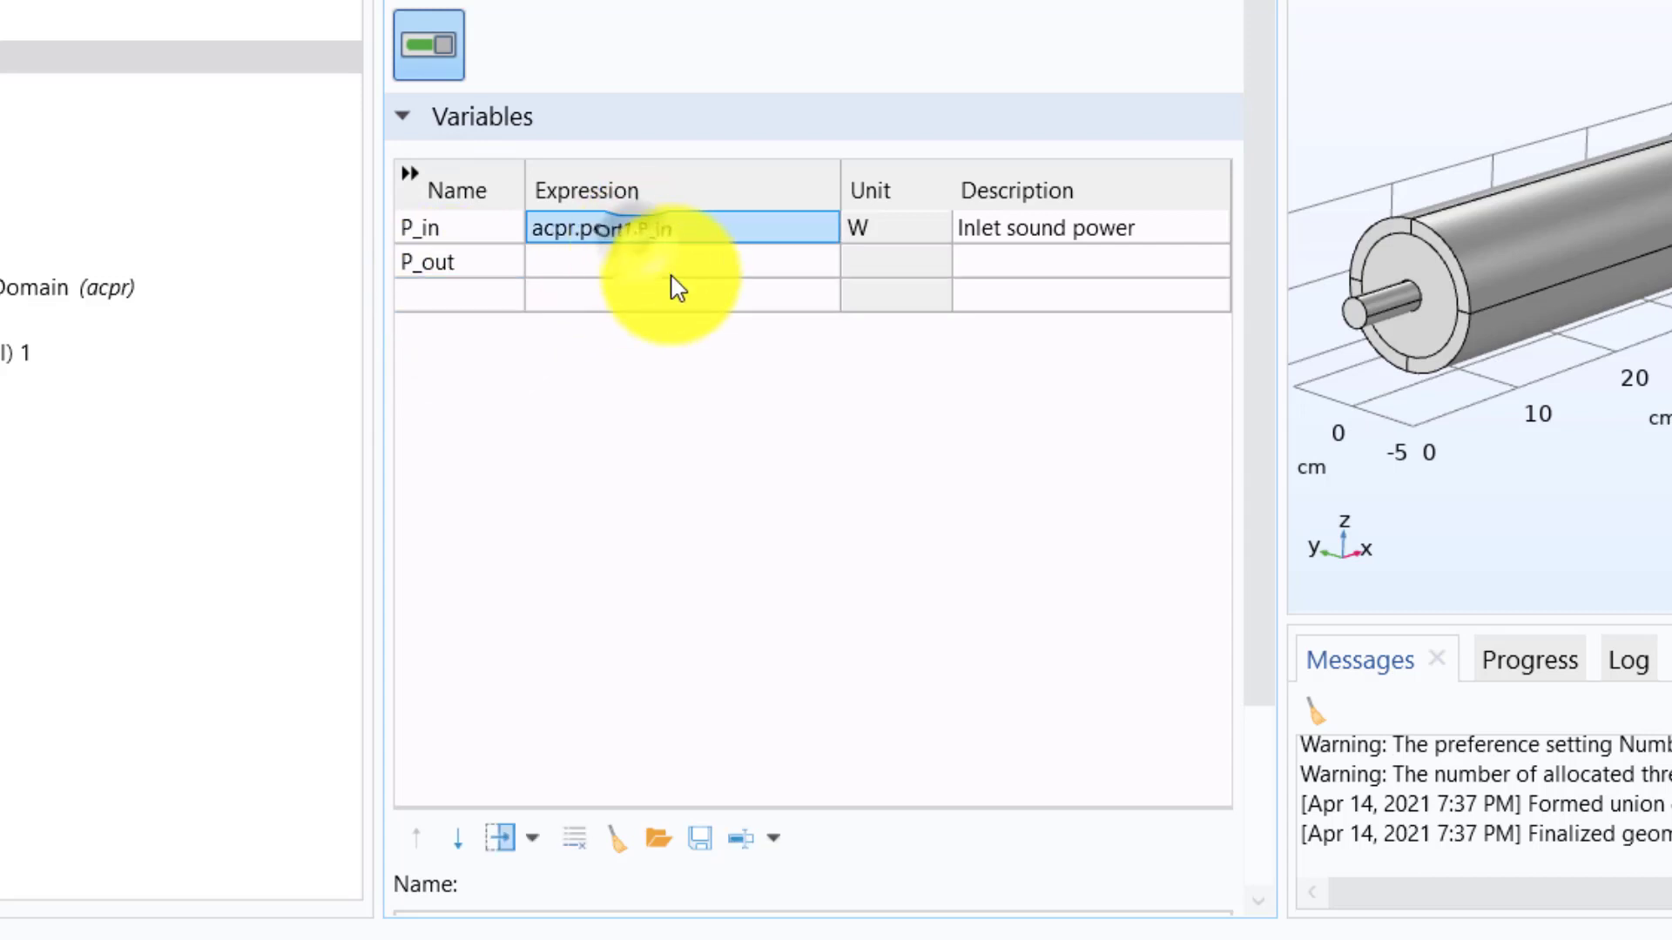
{"action": "left_click", "coordinate": [669, 254]}
{"action": "left_click", "coordinate": [777, 839]}
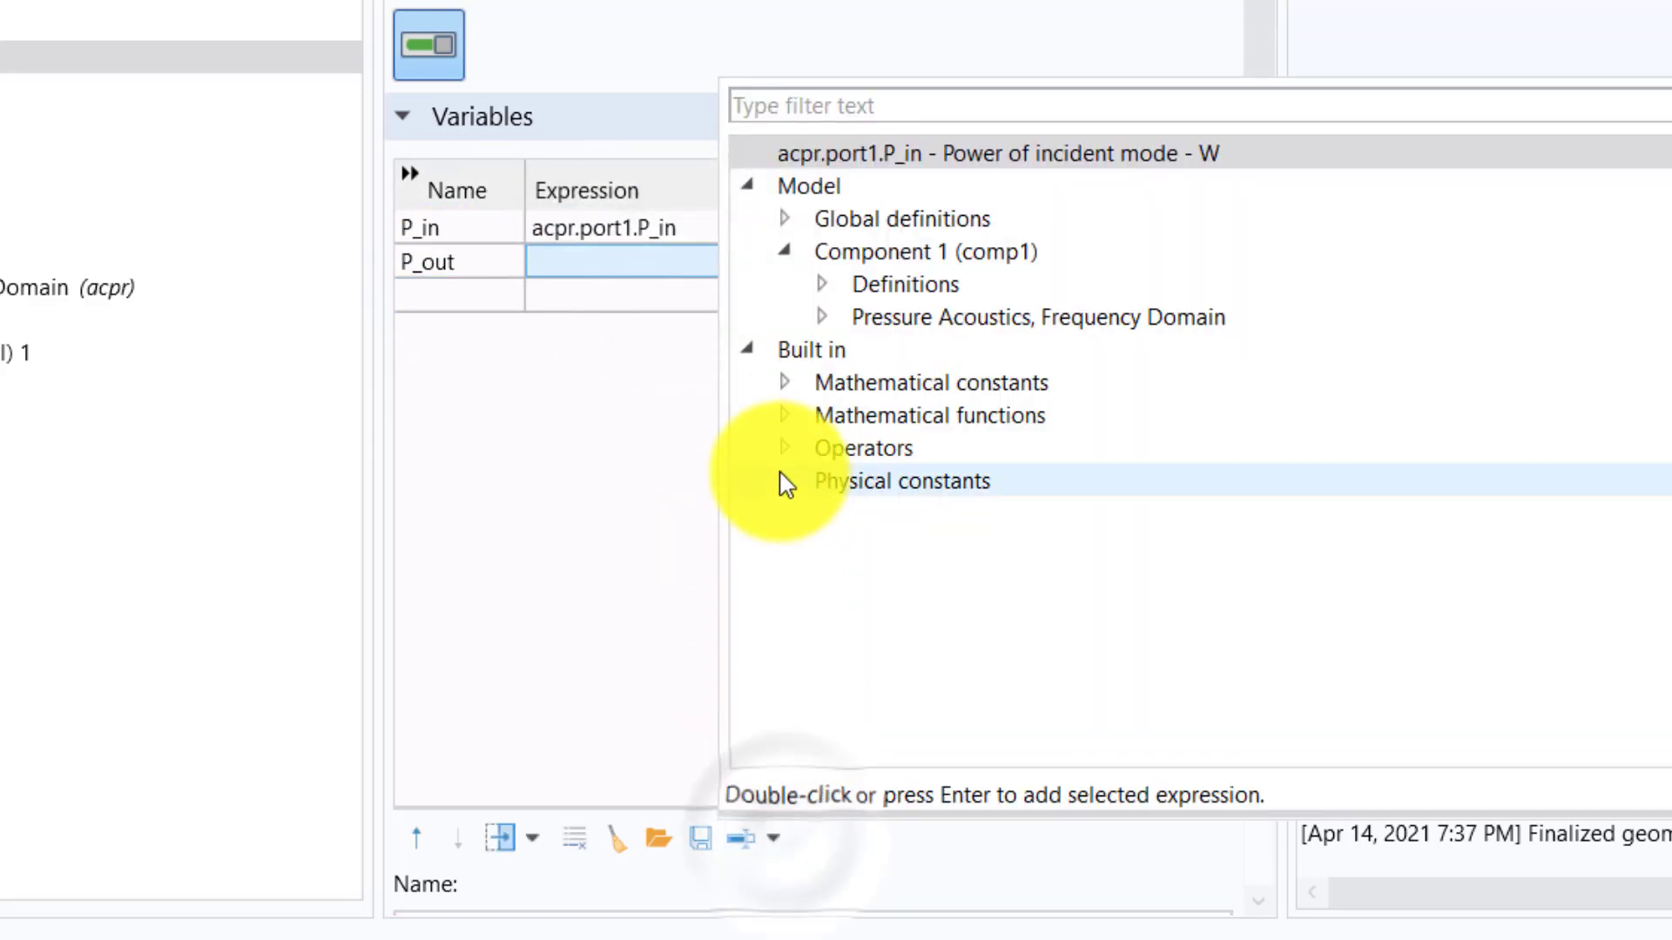
{"action": "left_click", "coordinate": [818, 318]}
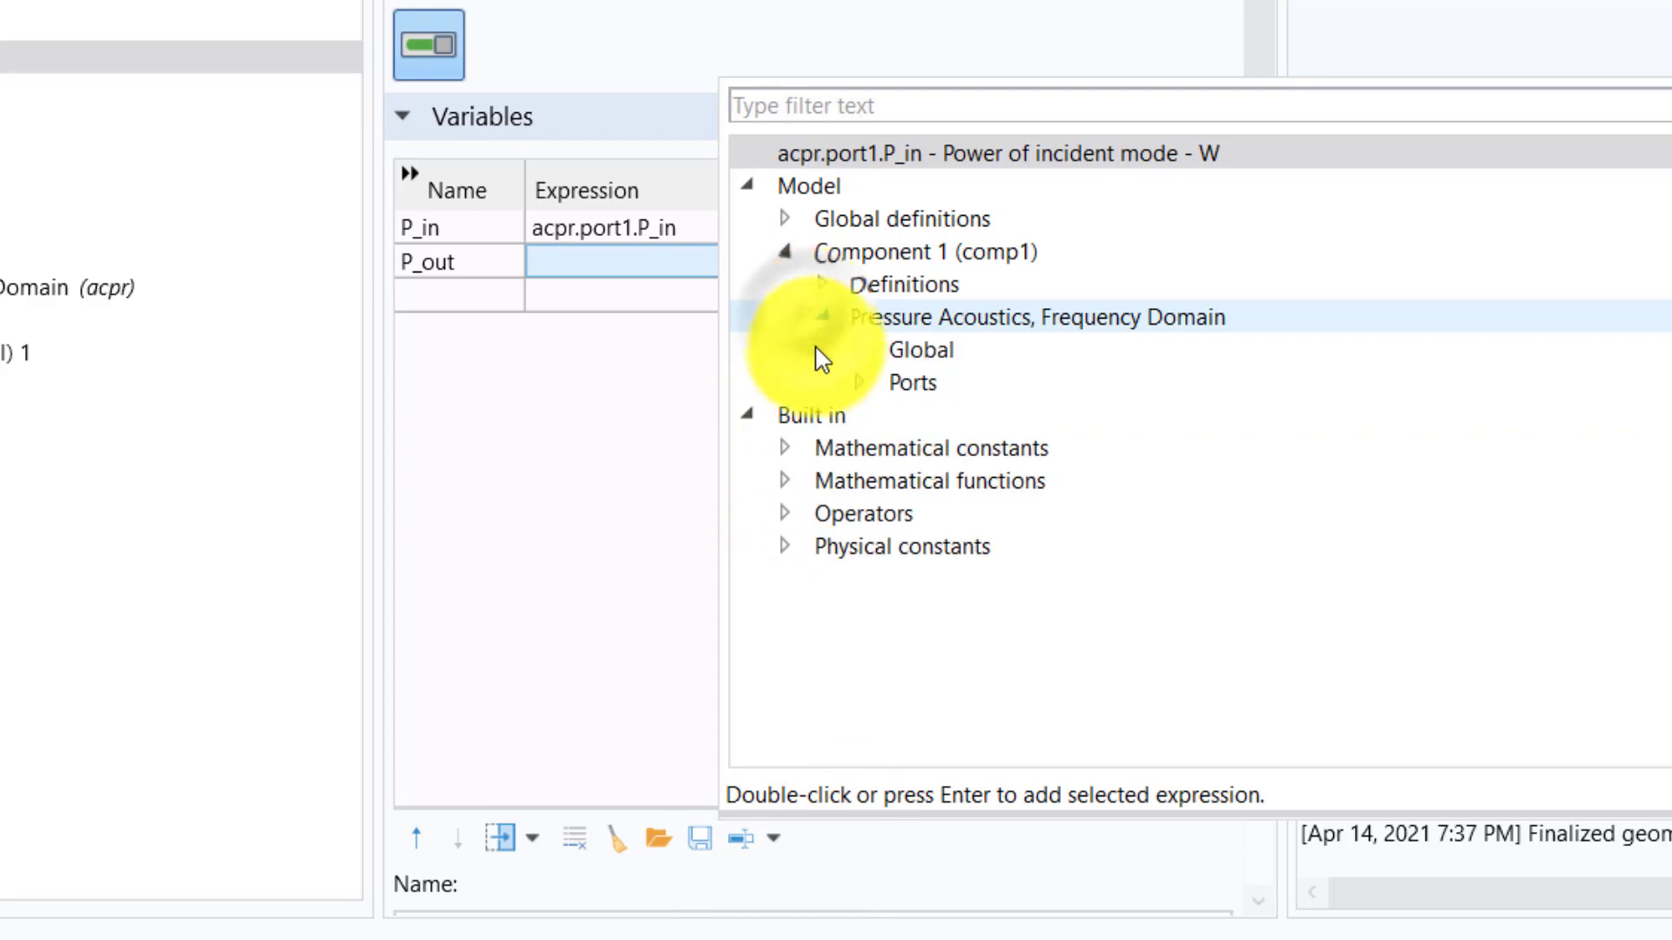
{"action": "left_click", "coordinate": [857, 383]}
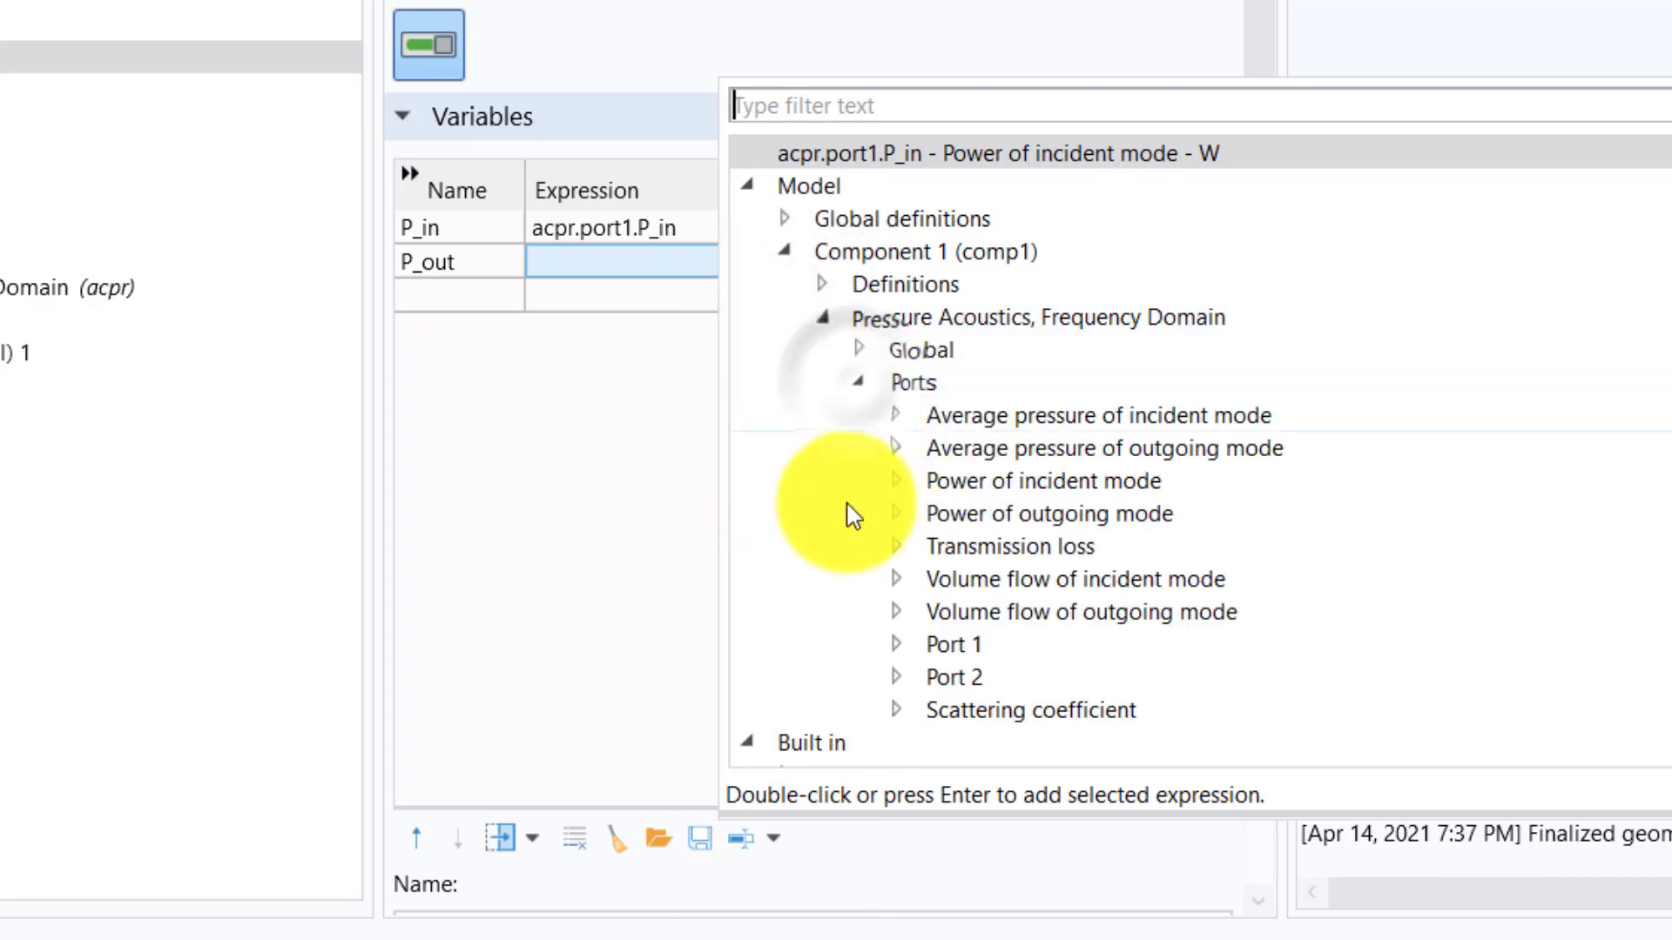
{"action": "left_click", "coordinate": [894, 683]}
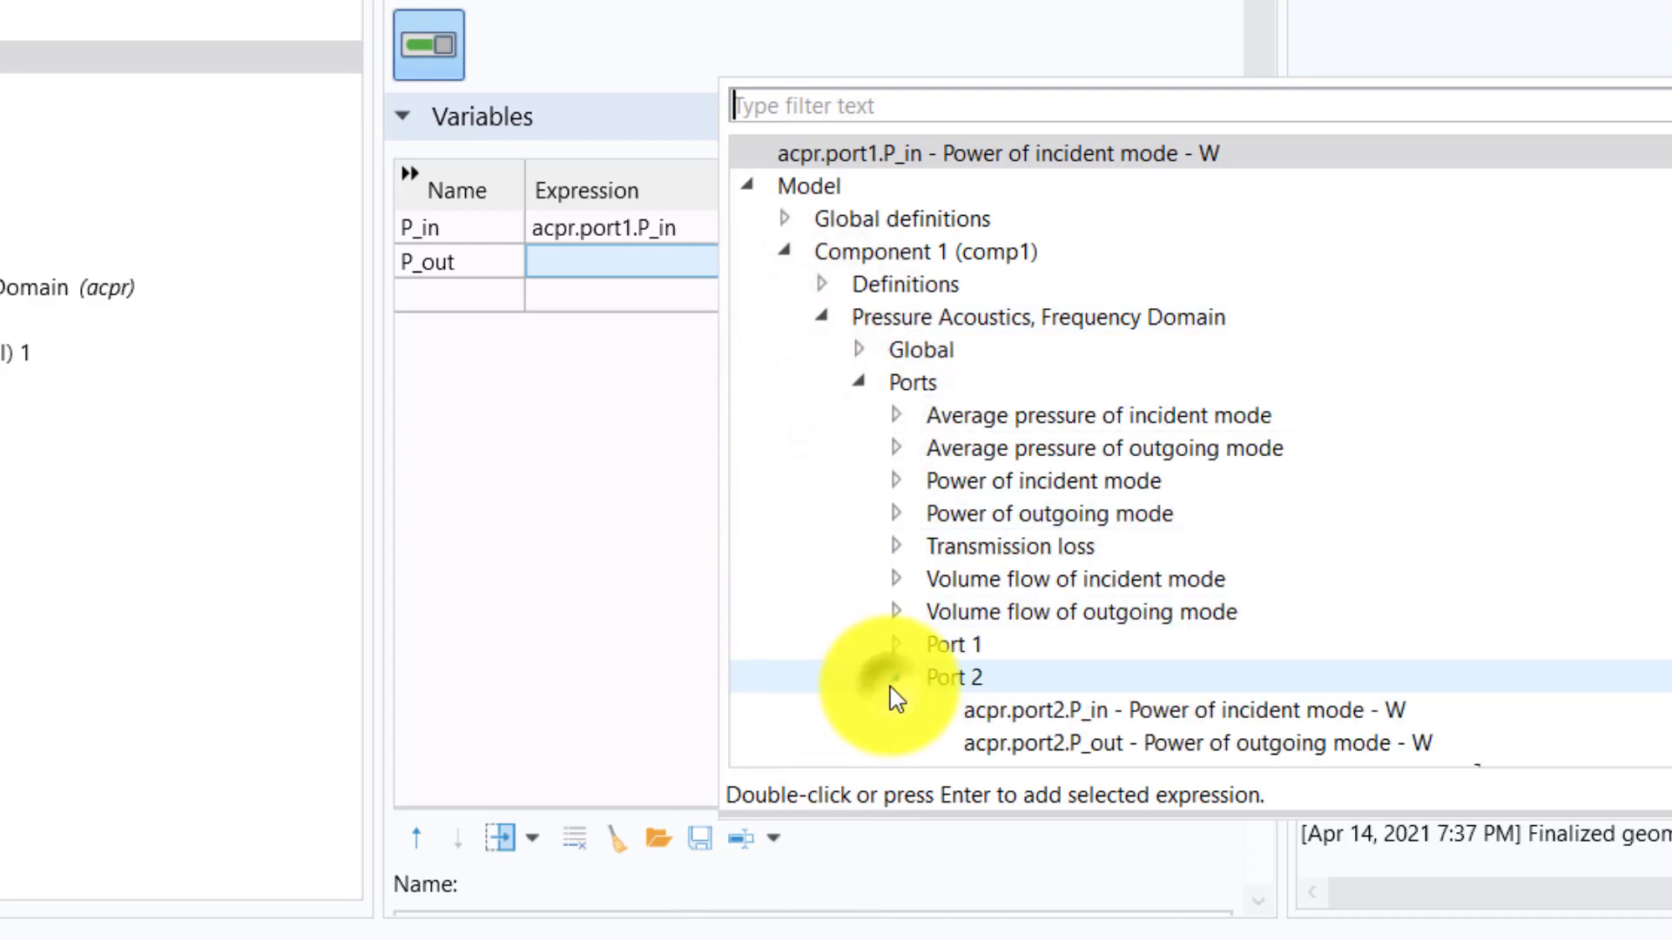
{"action": "left_click", "coordinate": [1142, 749]}
{"action": "double_click", "coordinate": [1142, 744]}
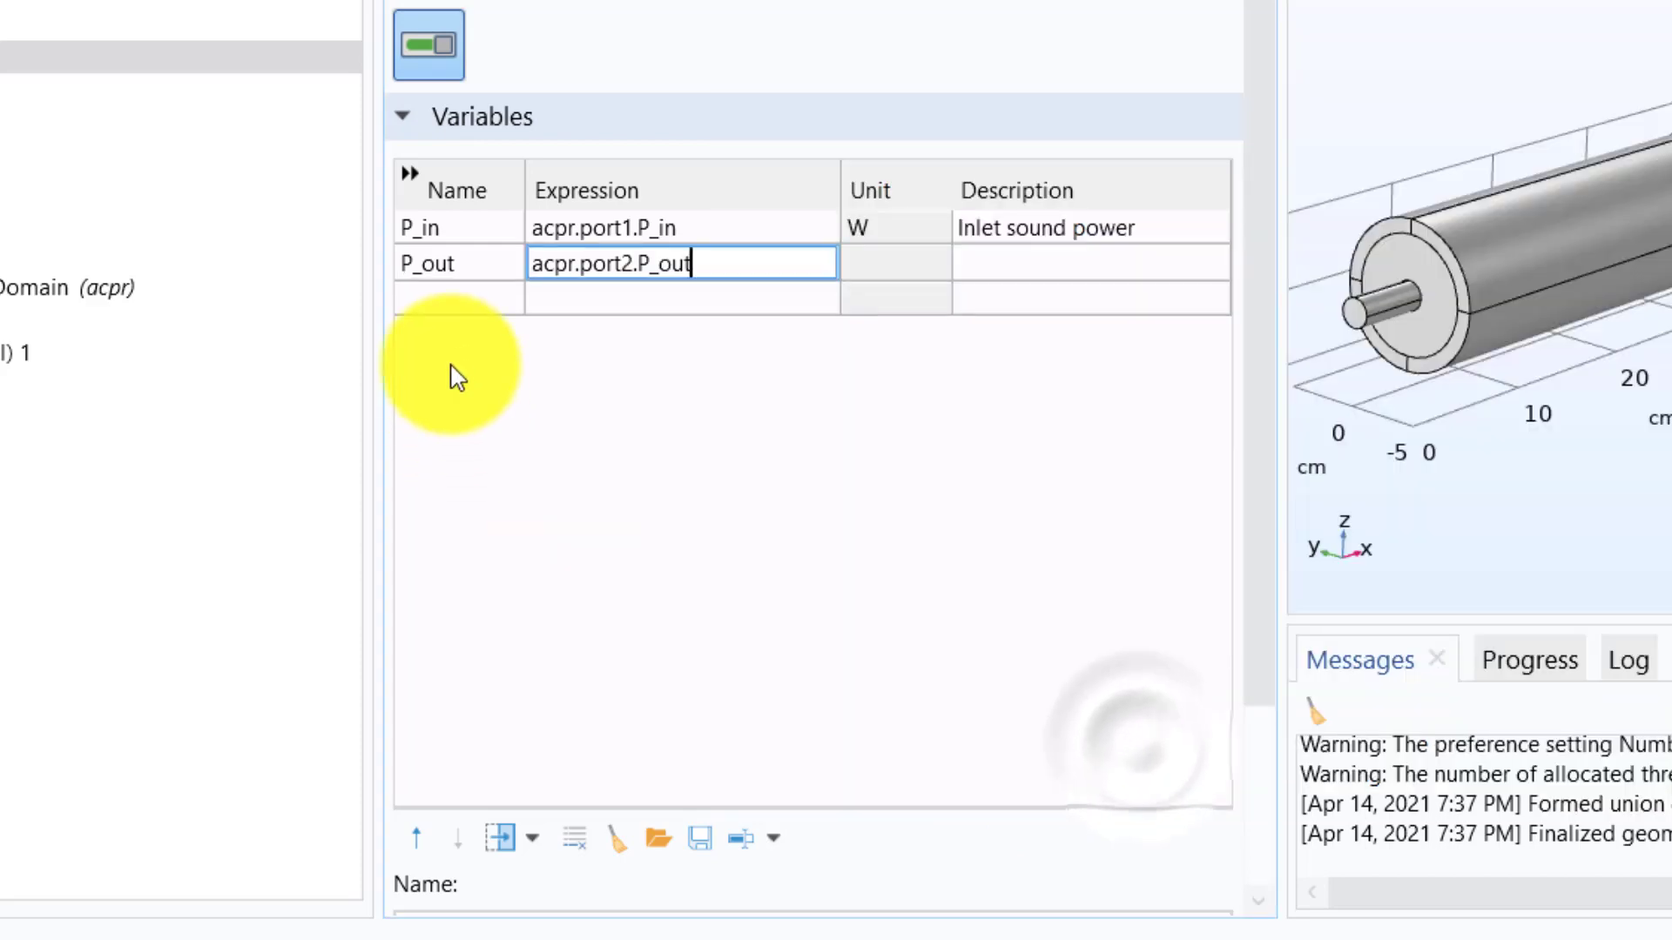
Step: Create a variable named TL with the expression 10*log10(P_in/P_out)
{"action": "left_click", "coordinate": [444, 300]}
{"action": "type", "text": "T"}
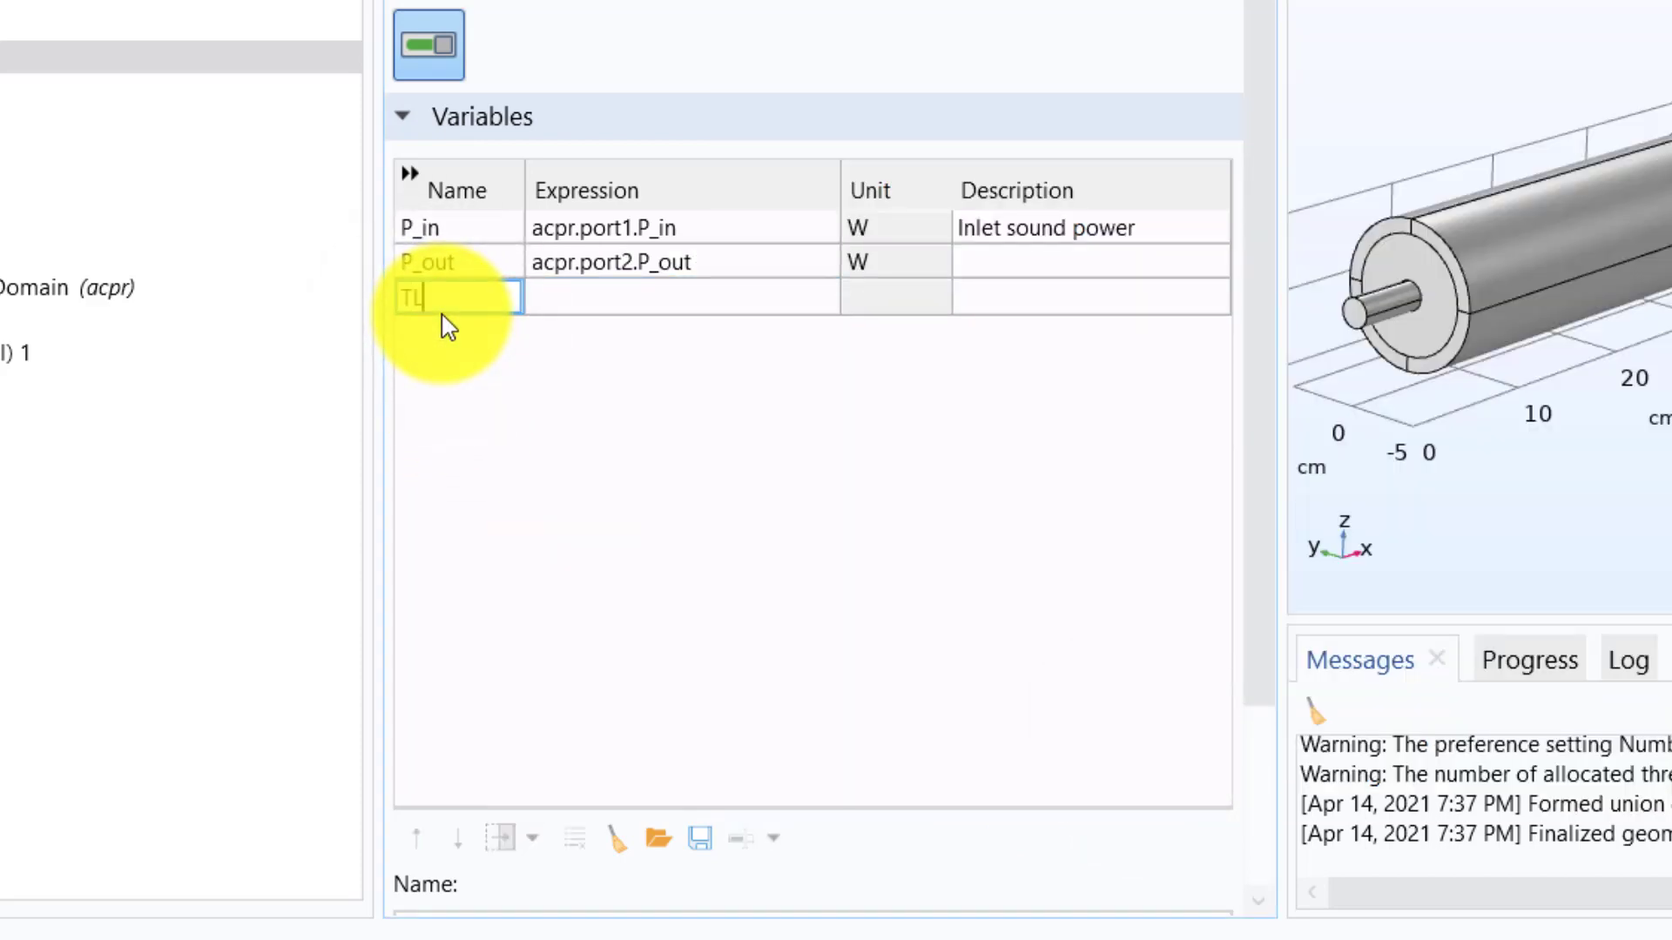
{"action": "type", "text": "L"}
{"action": "left_click", "coordinate": [597, 298]}
{"action": "type", "text": "10*log10("}
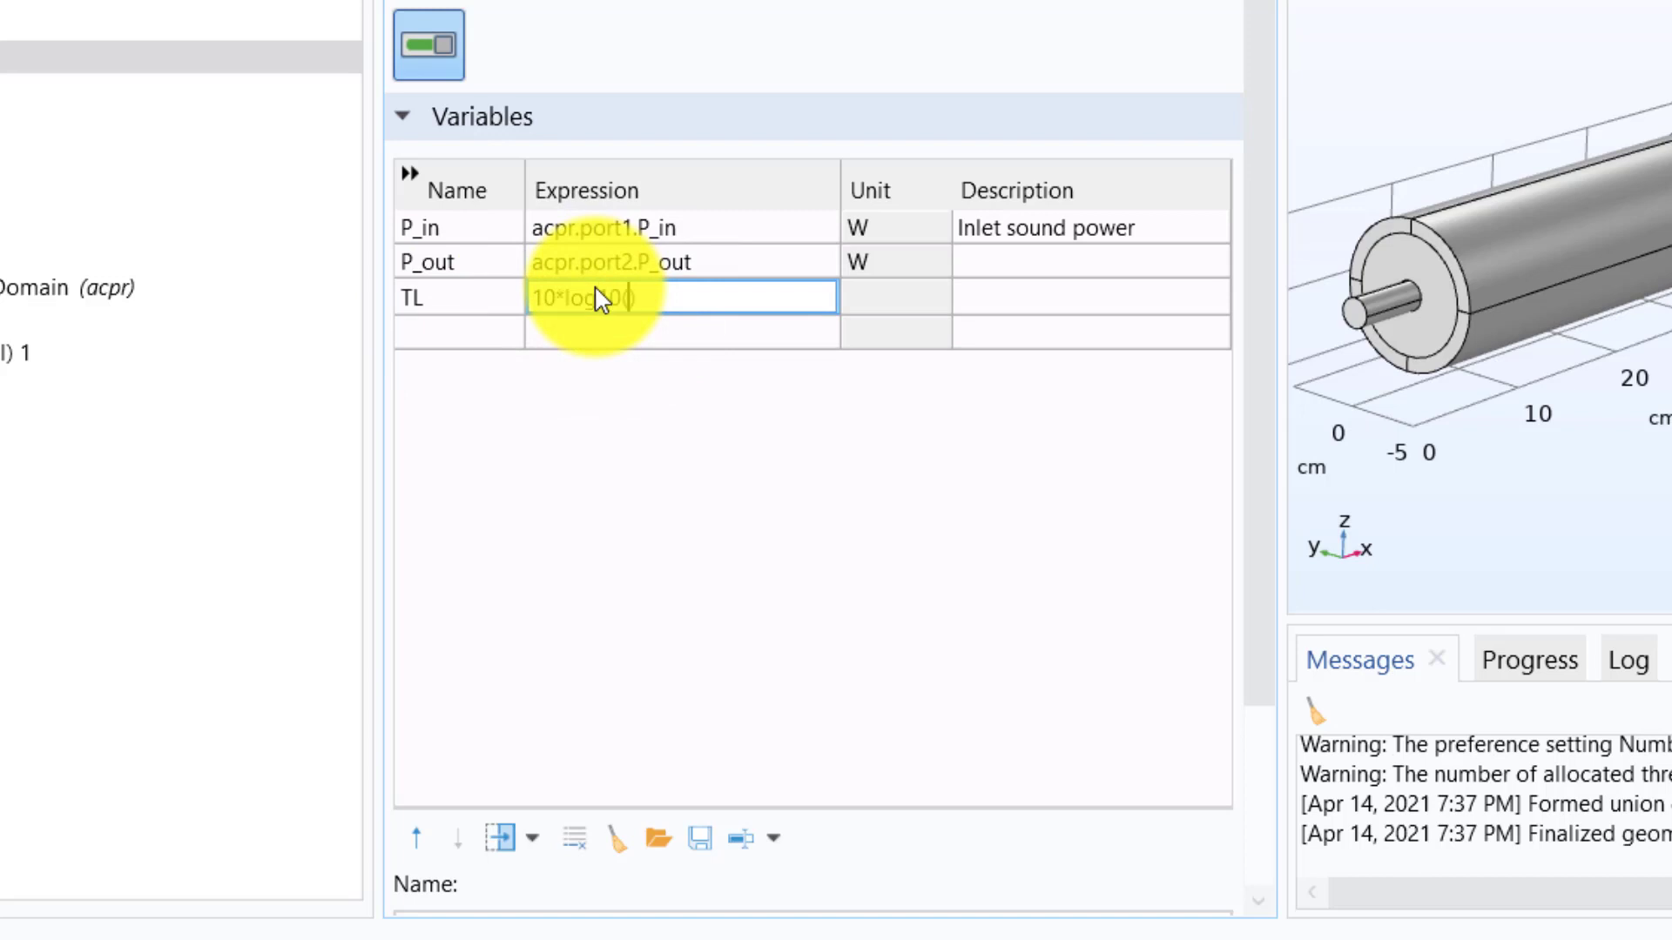
{"action": "type", "text": "in)"}
{"action": "type", "text": "/"}
{"action": "type", "text": "P"}
{"action": "type", "text": "_out"}
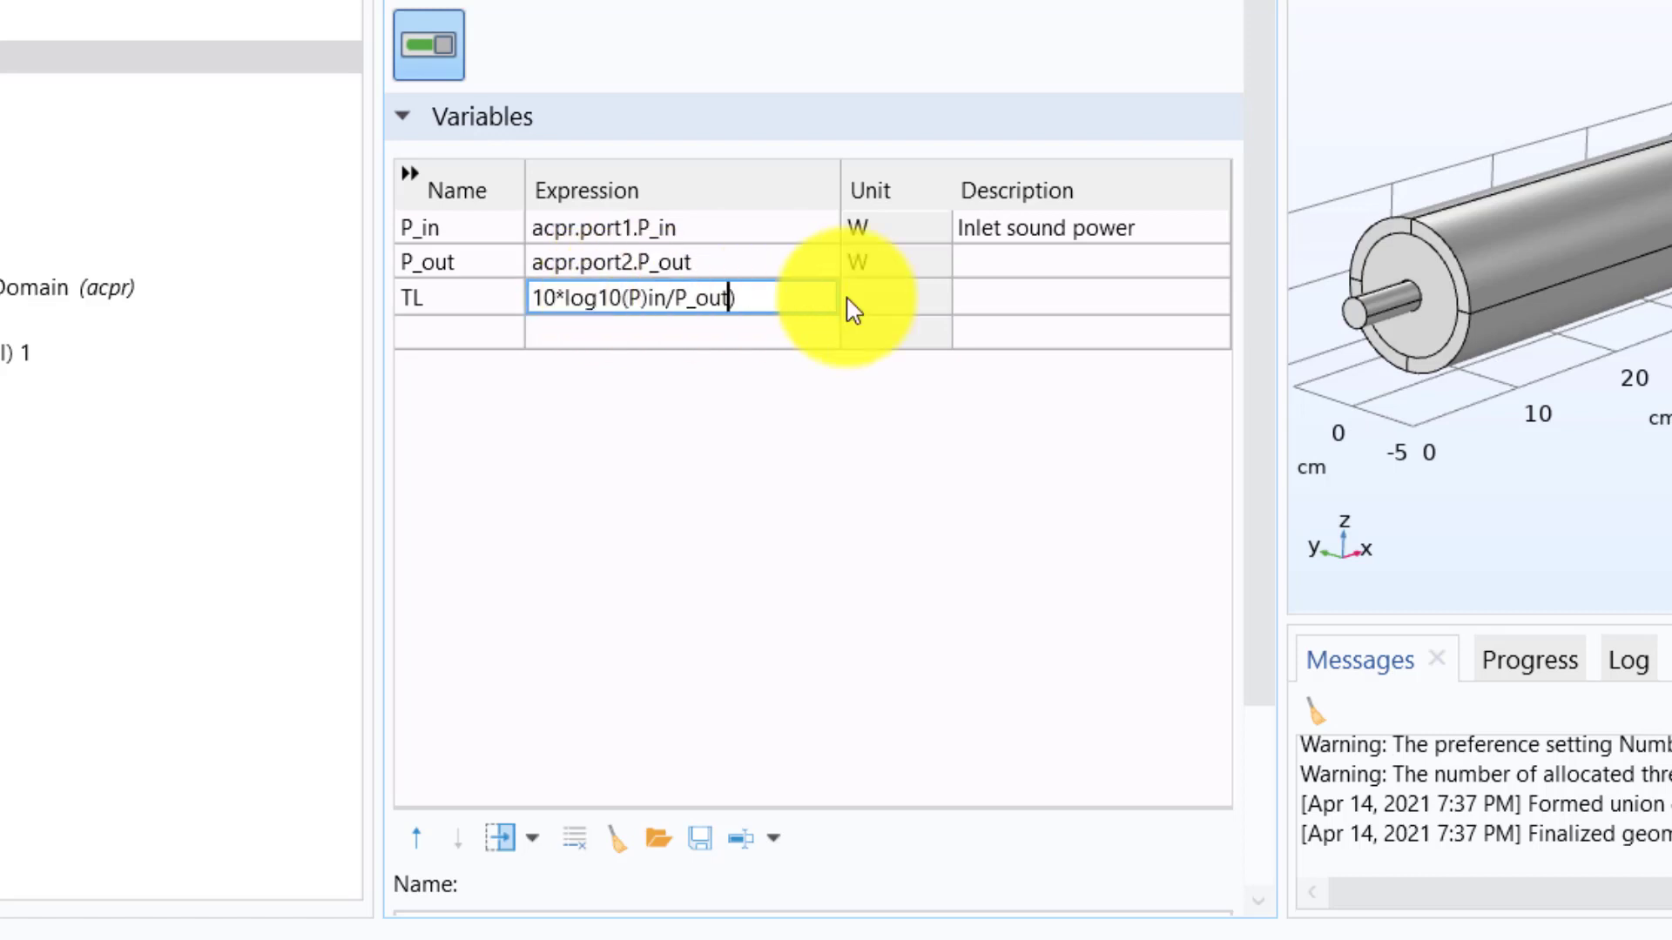
{"action": "left_click", "coordinate": [1037, 306]}
{"action": "left_click", "coordinate": [648, 300]}
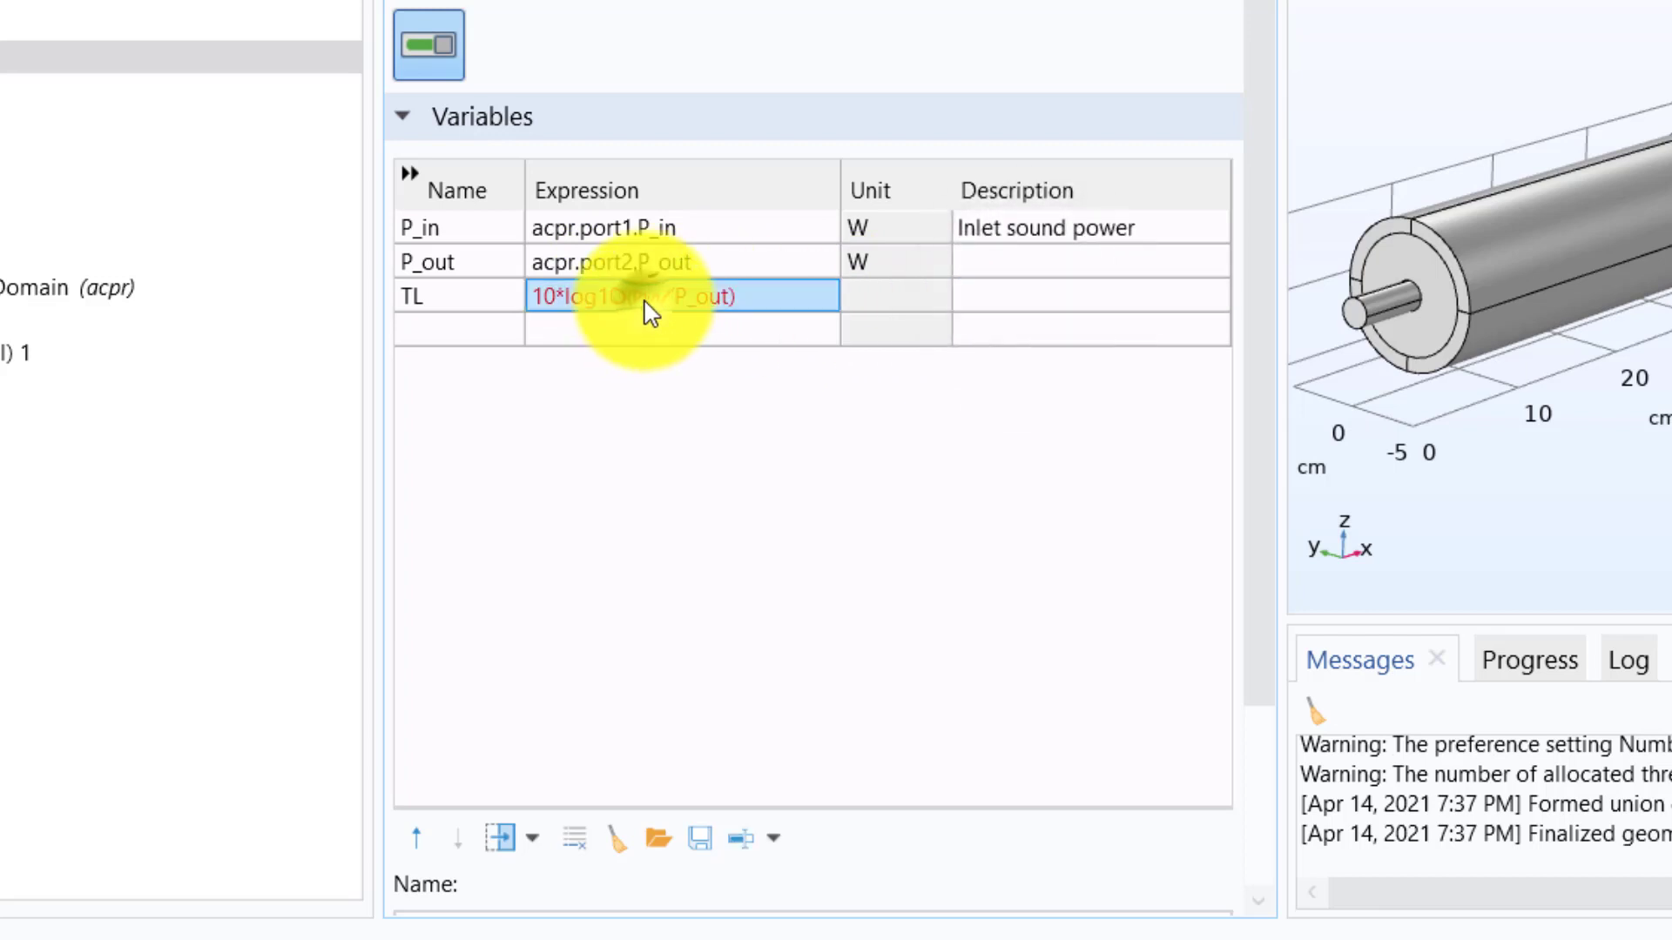
{"action": "left_click", "coordinate": [644, 300]}
{"action": "key", "text": "BackSpace"}
{"action": "type", "text": "_"}
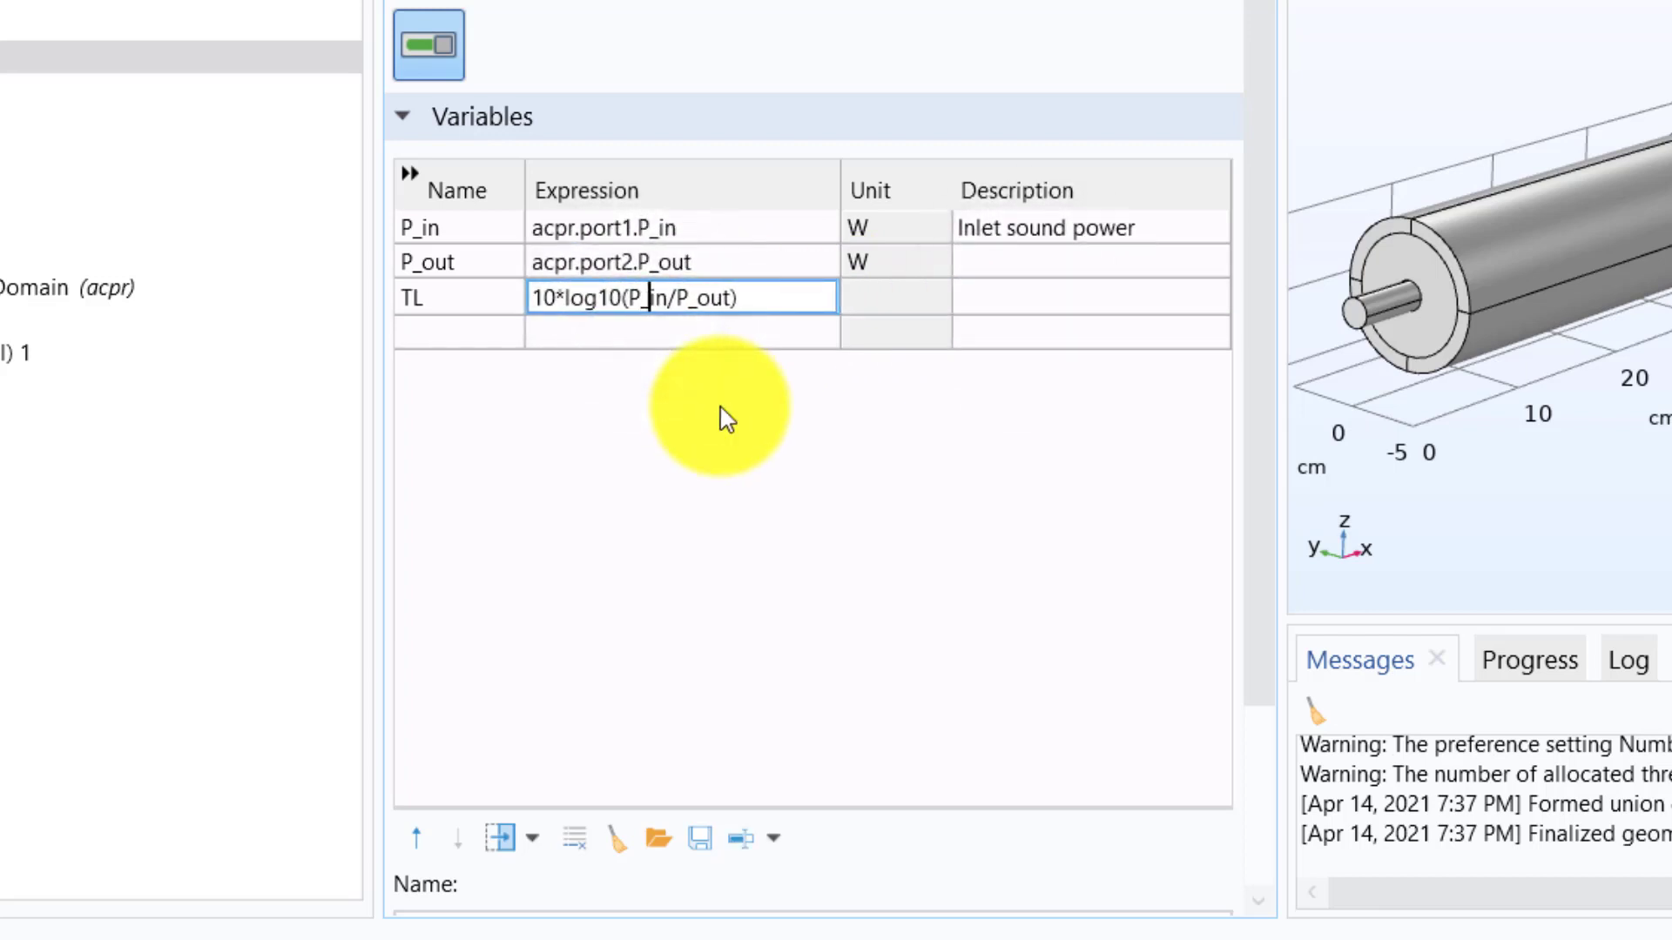
{"action": "left_click", "coordinate": [723, 417]}
Step: Enter "Transmission loss" as the description of the TL variable
{"action": "left_click", "coordinate": [994, 304]}
{"action": "left_click", "coordinate": [991, 301]}
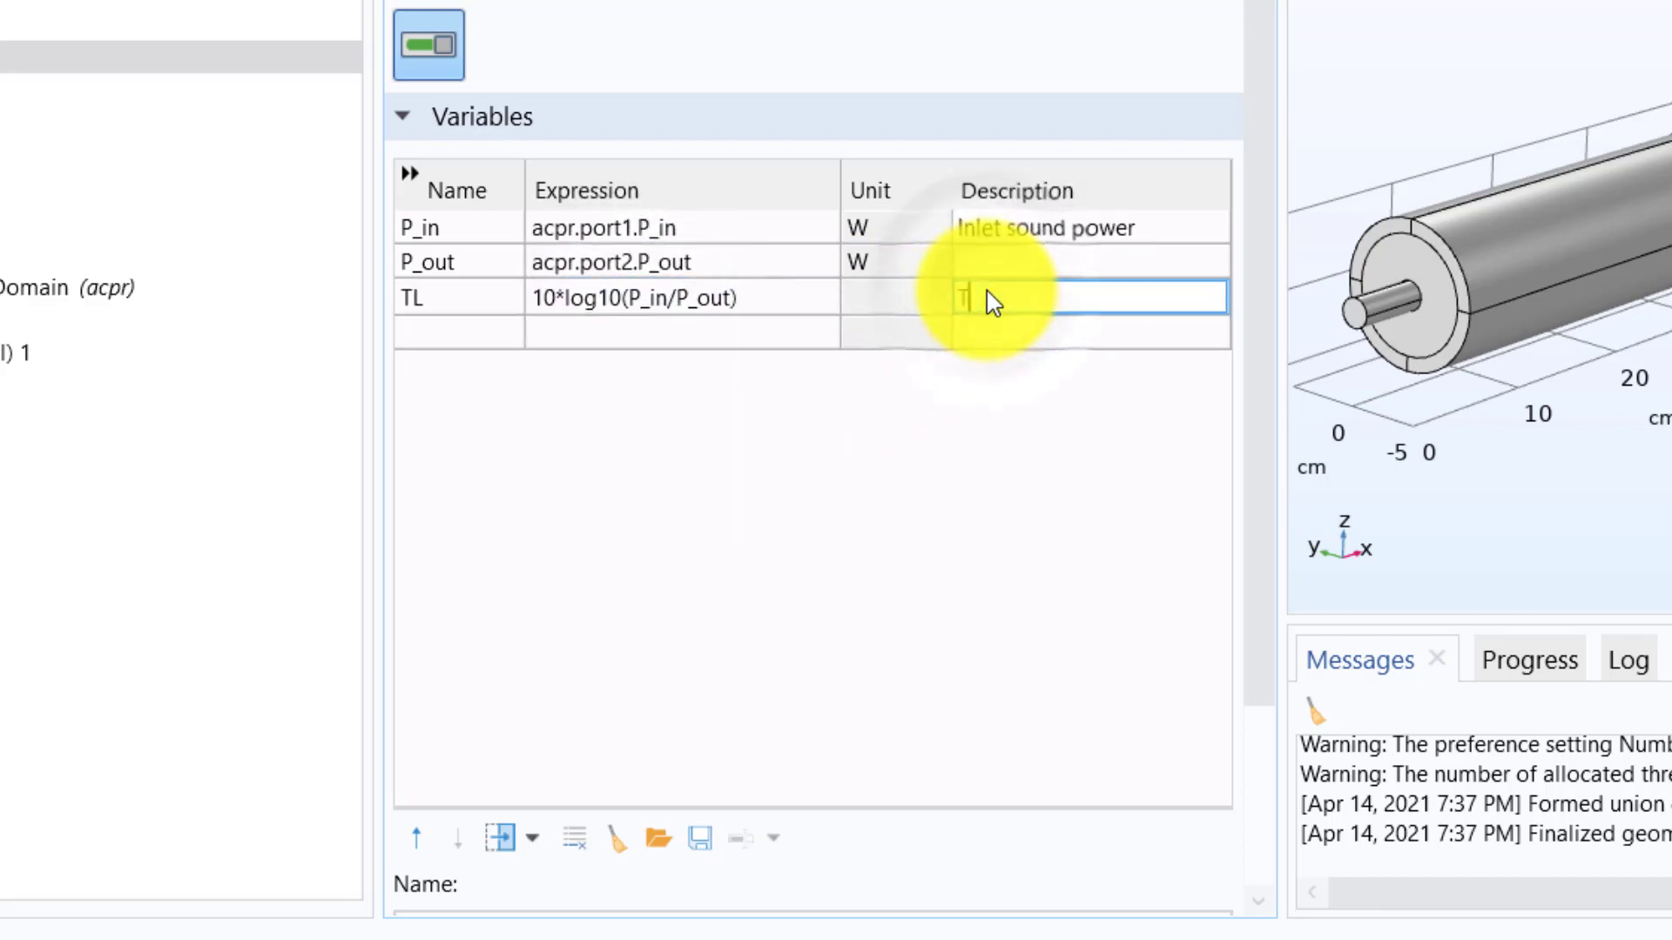
{"action": "type", "text": "Tra"}
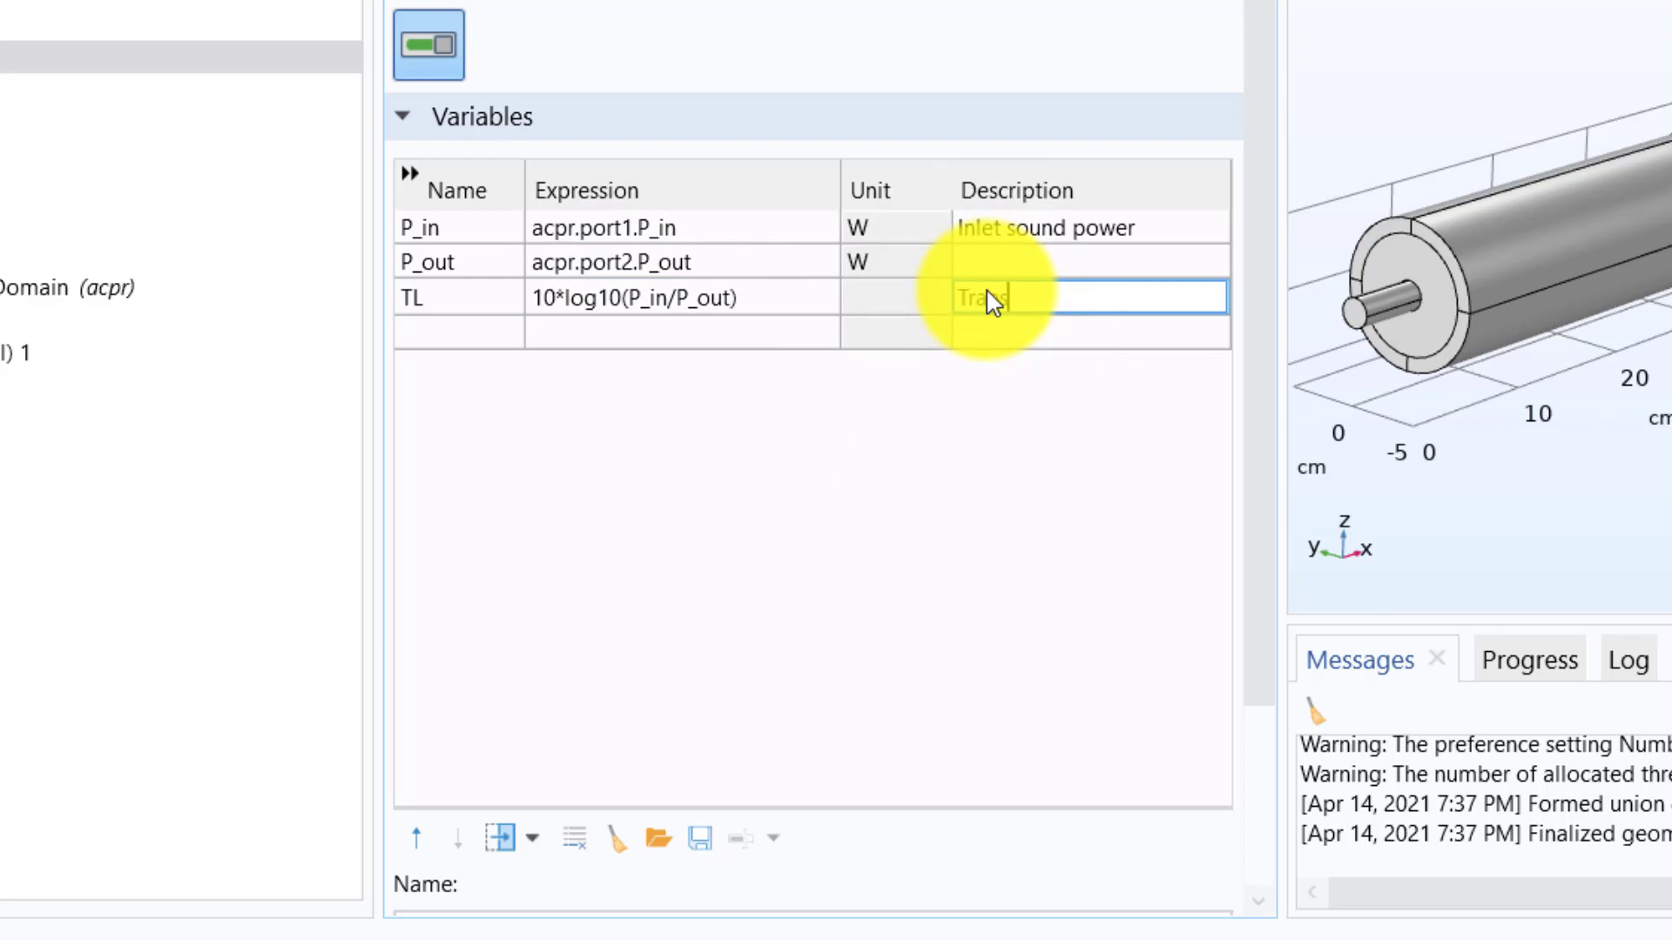
{"action": "type", "text": "nsmission"}
{"action": "key", "text": "BackSpace"}
{"action": "key", "text": "BackSpace"}
{"action": "key", "text": "BackSpace"}
{"action": "key", "text": "BackSpace"}
{"action": "key", "text": "BackSpace"}
{"action": "key", "text": "BackSpace"}
{"action": "key", "text": "BackSpace"}
{"action": "key", "text": "BackSpace"}
{"action": "key", "text": "BackSpace"}
{"action": "key", "text": "BackSpace"}
{"action": "key", "text": "BackSpace"}
{"action": "key", "text": "BackSpace"}
{"action": "type", "text": "Transmission loss"}
{"action": "left_click", "coordinate": [762, 374]}
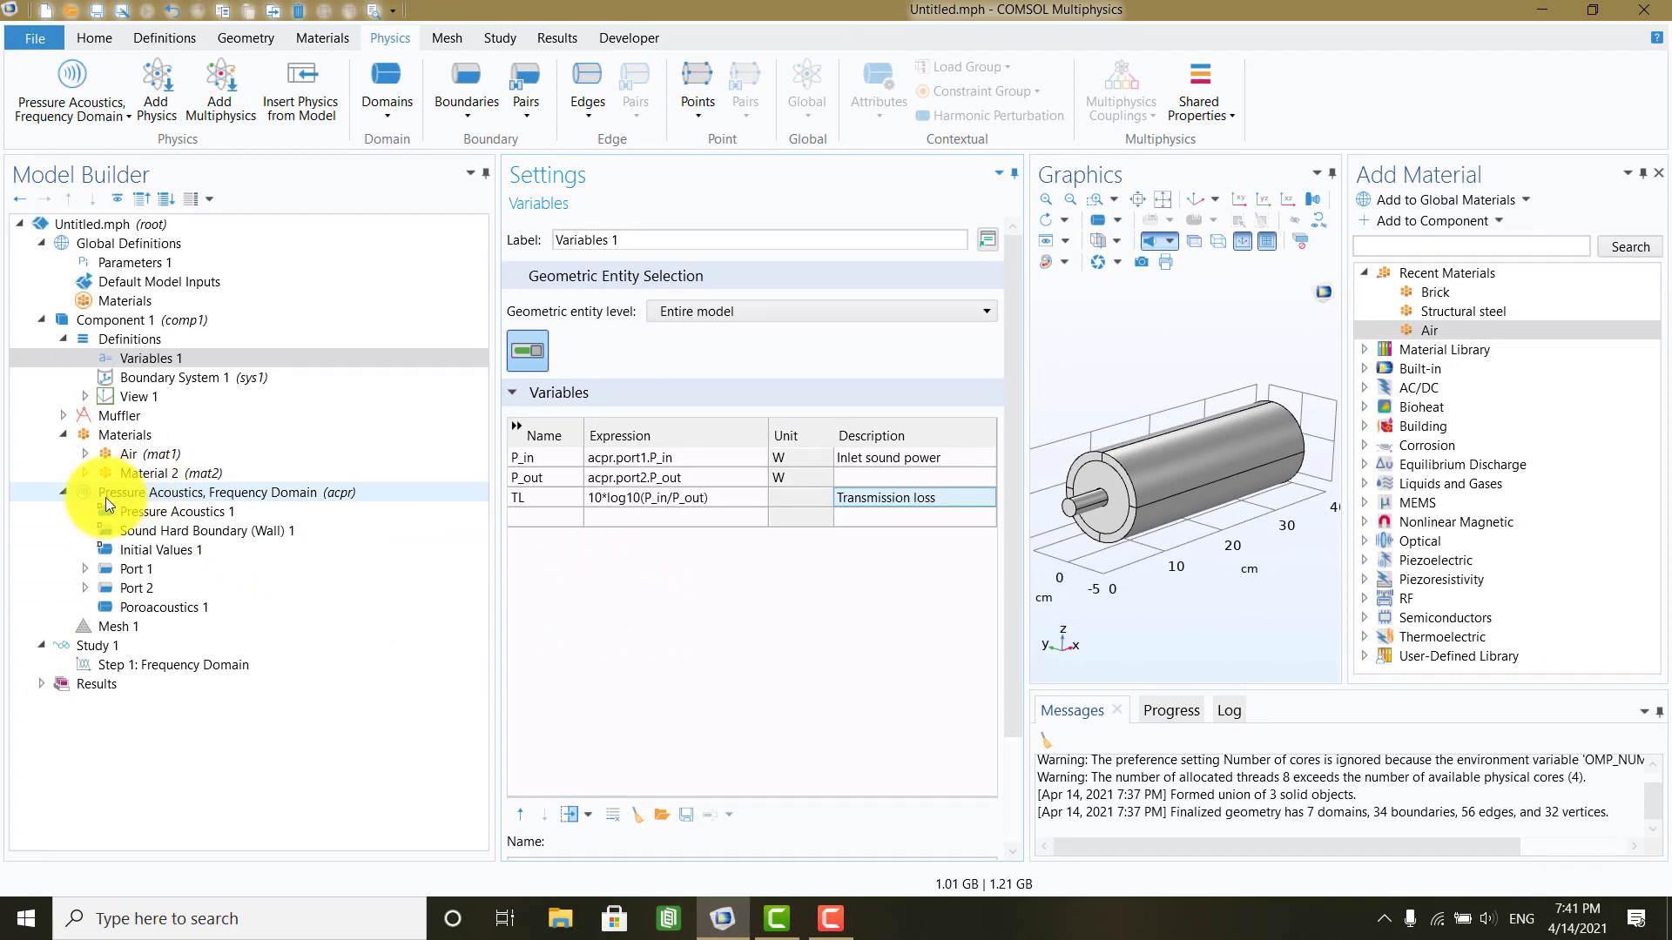
Step: Build the complete physics-controlled mesh of the muffler and close the Add Material window
{"action": "left_click", "coordinate": [95, 624]}
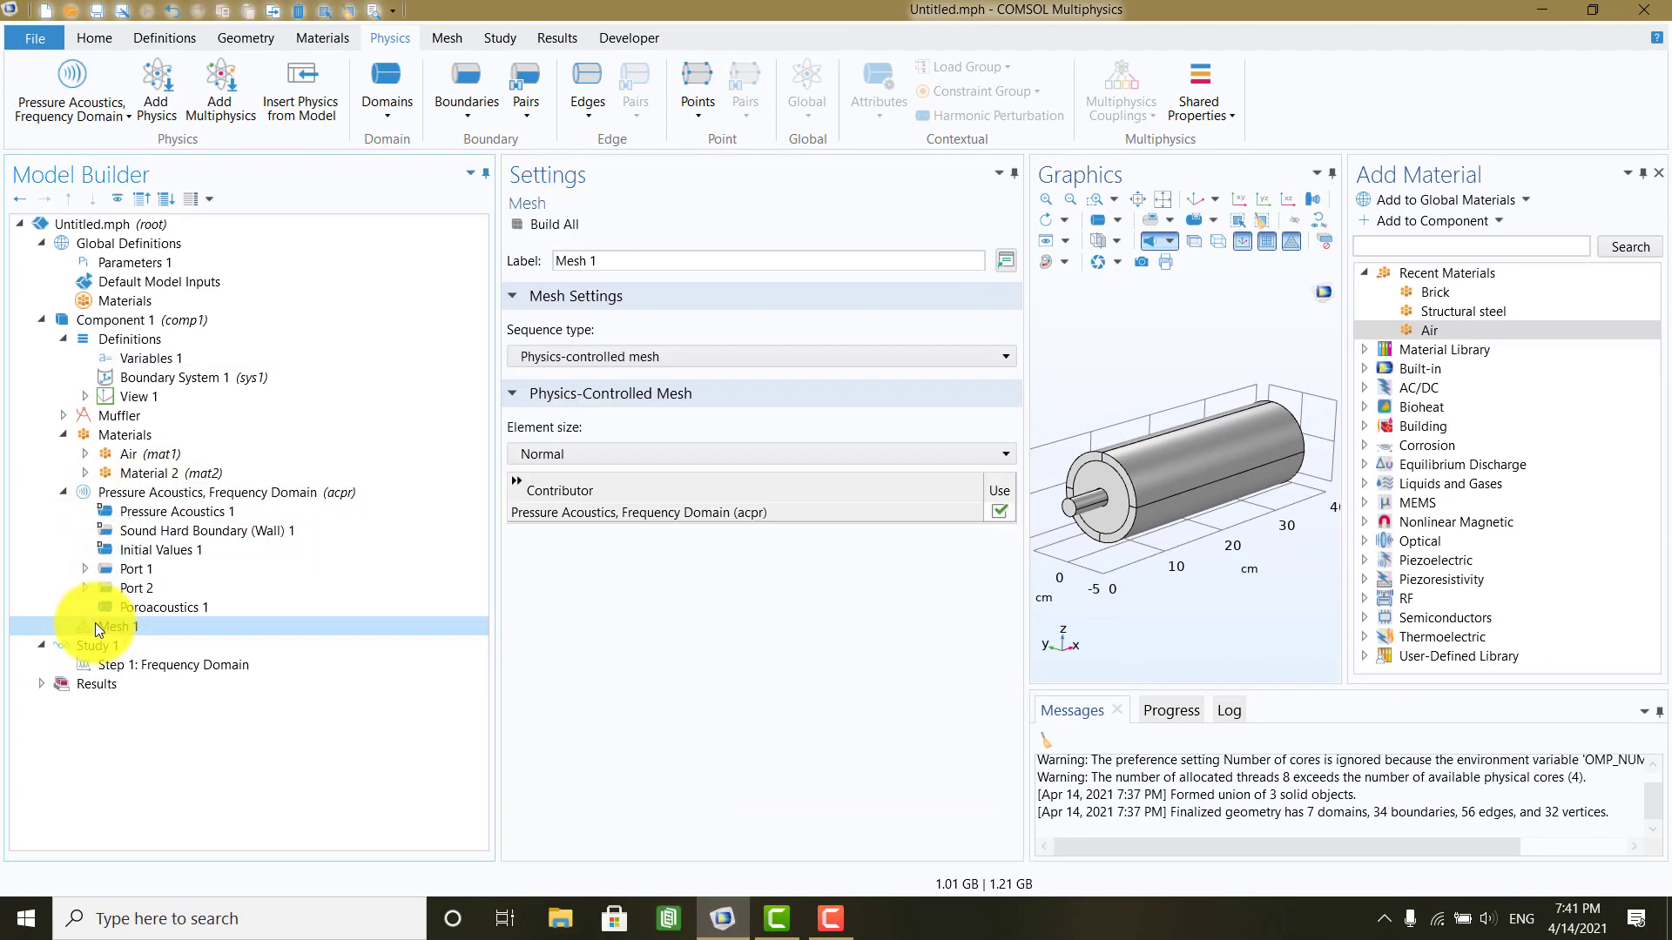
{"action": "left_click", "coordinate": [536, 225]}
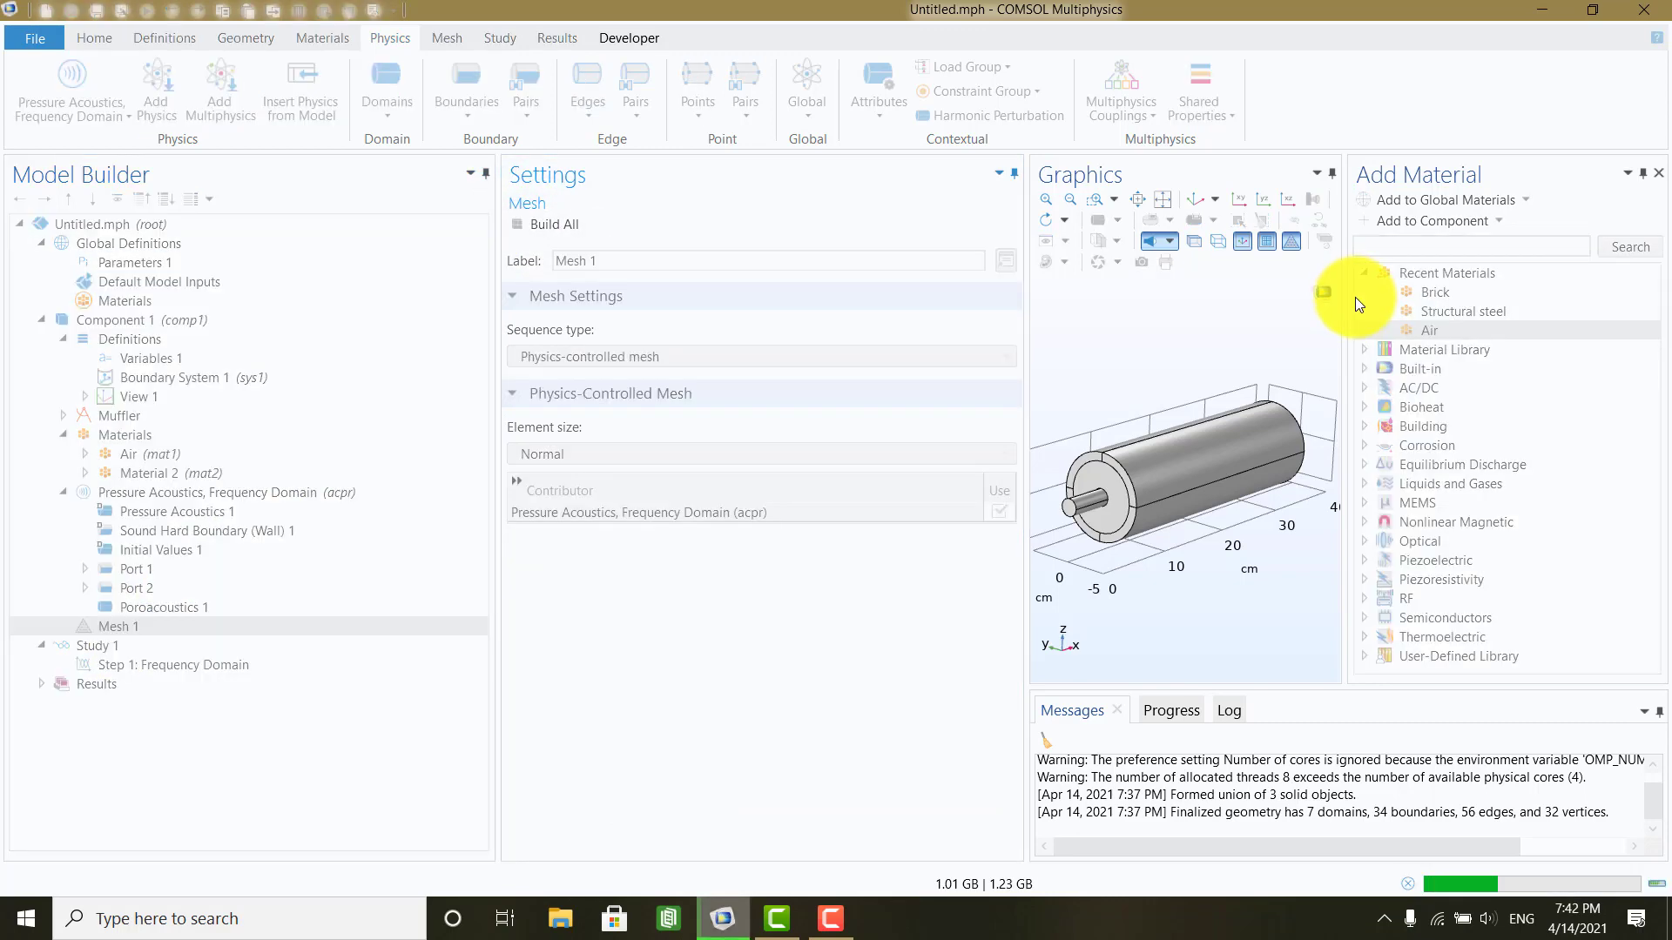
{"action": "left_click", "coordinate": [1657, 174]}
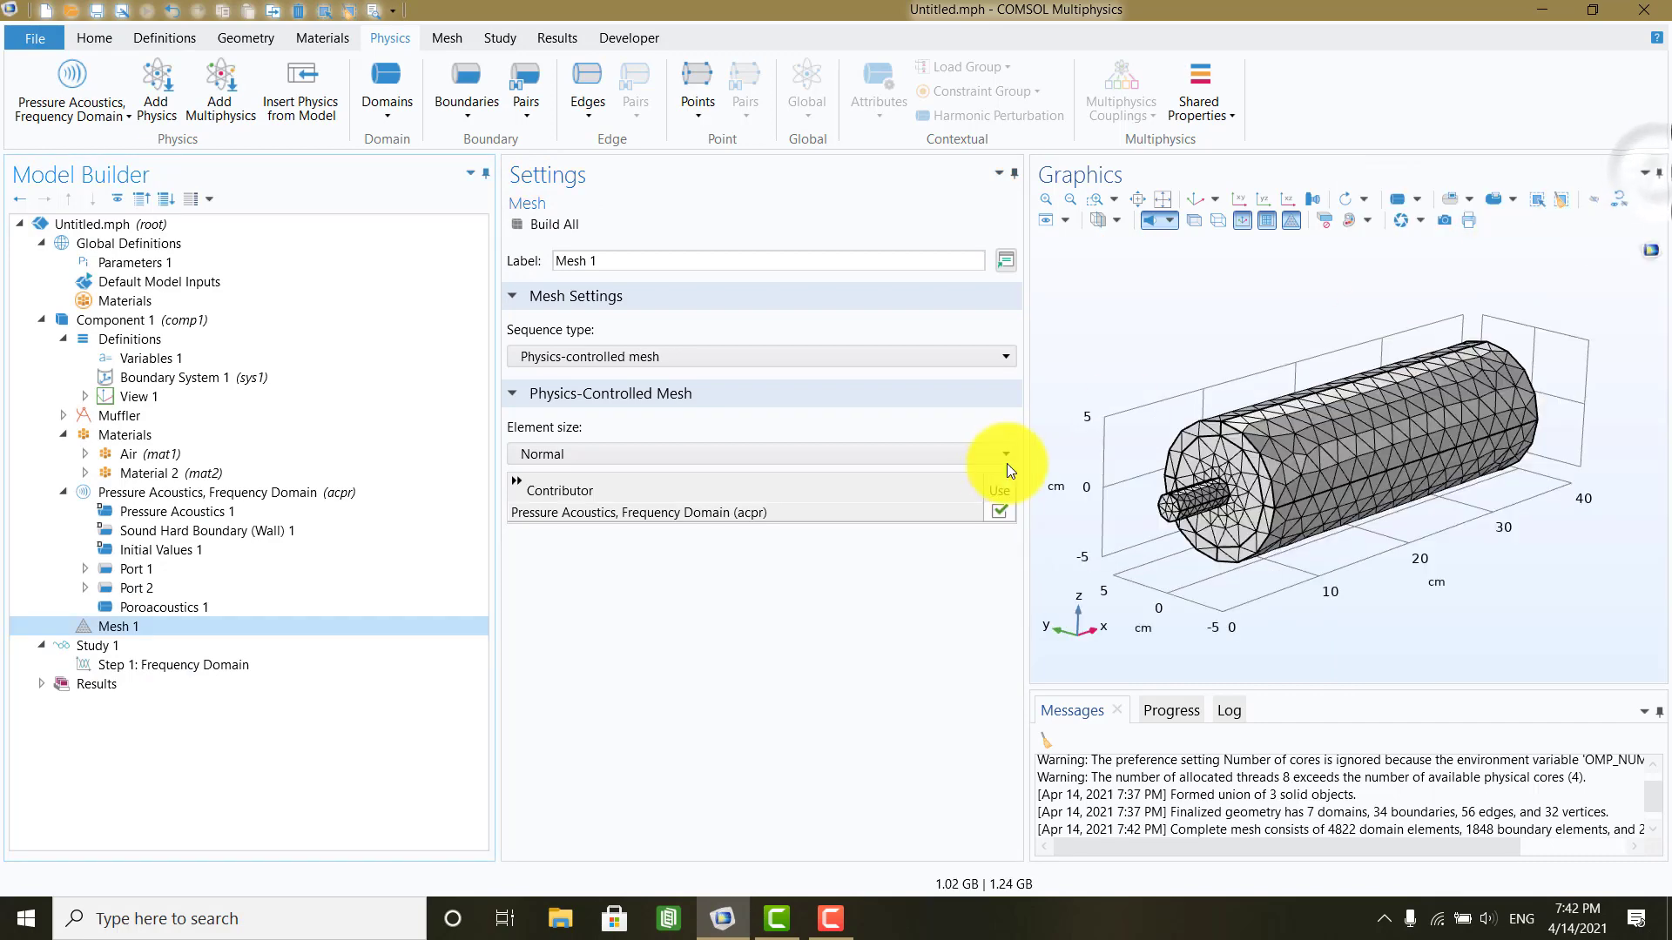
Step: Set the Frequency Domain study step's frequencies to a range from 1 to 2000 Hz in steps of 10 Hz
{"action": "left_click", "coordinate": [103, 661]}
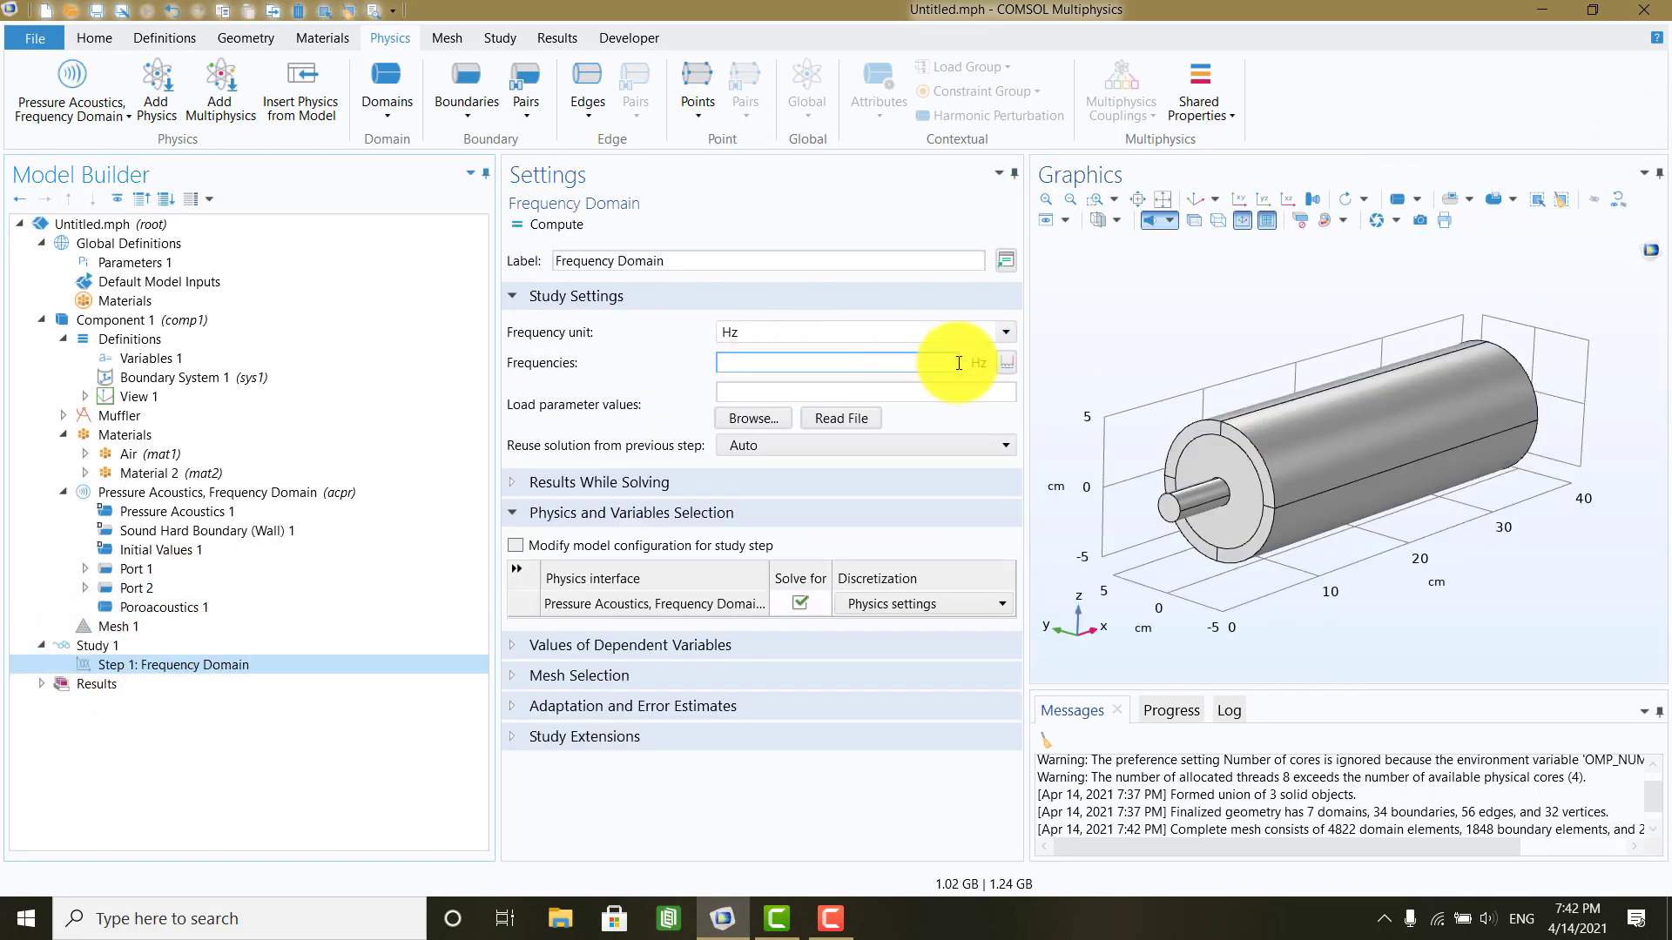
{"action": "left_click", "coordinate": [1002, 362]}
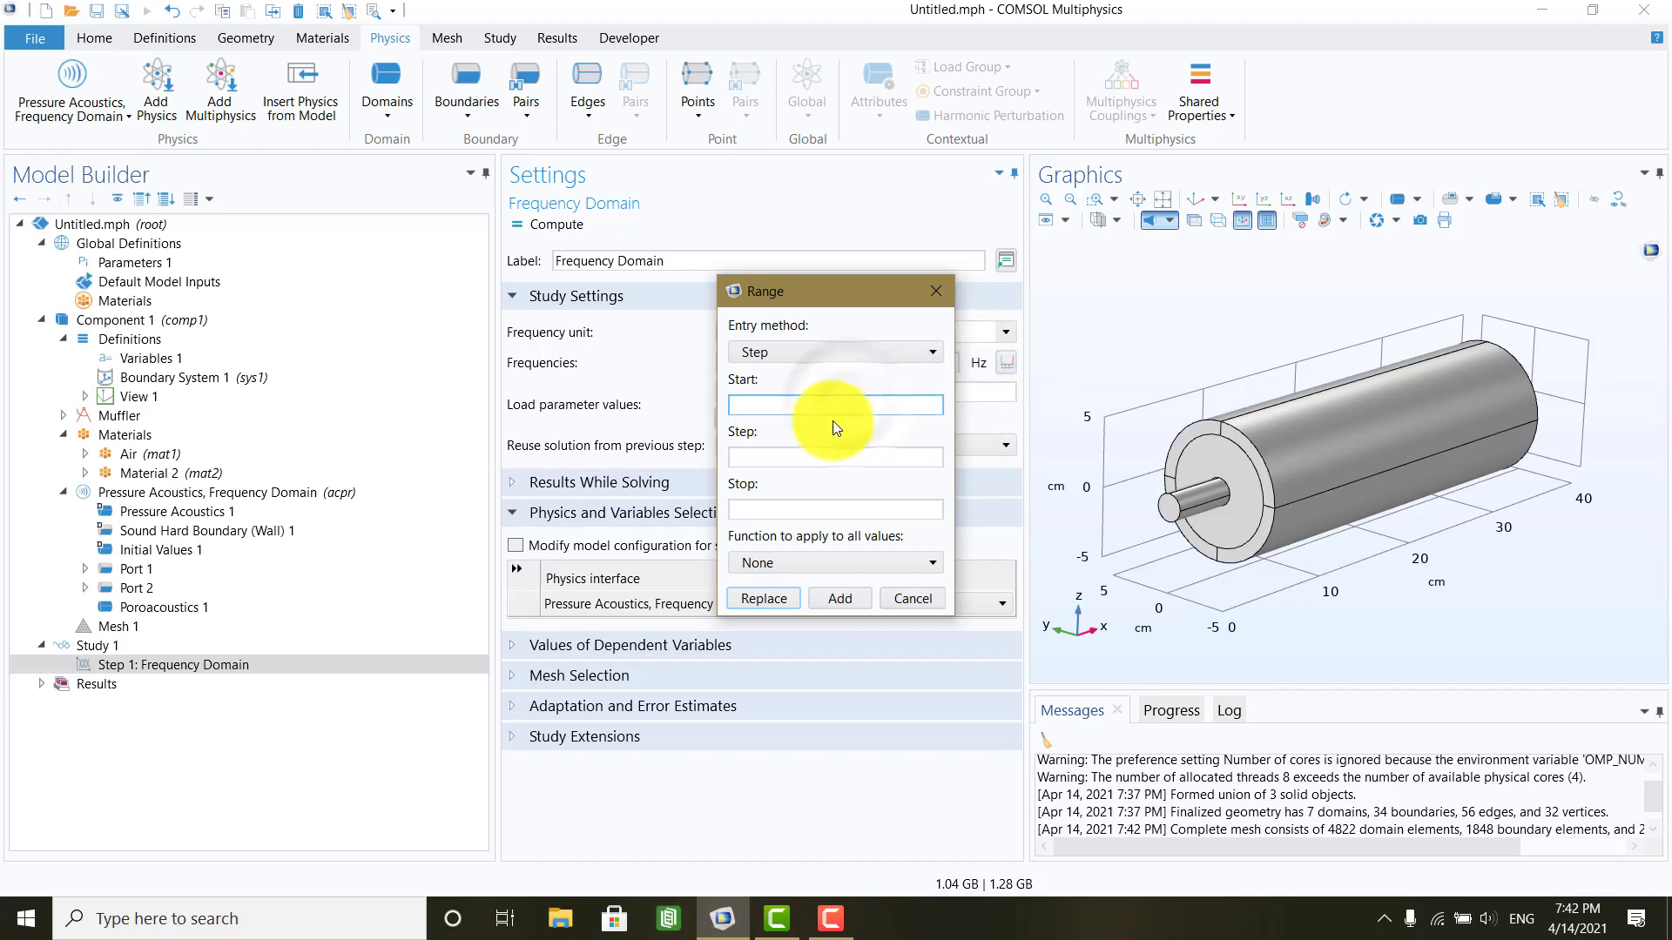
{"action": "type", "text": "1"}
{"action": "left_click", "coordinate": [773, 513]}
{"action": "type", "text": "2000"}
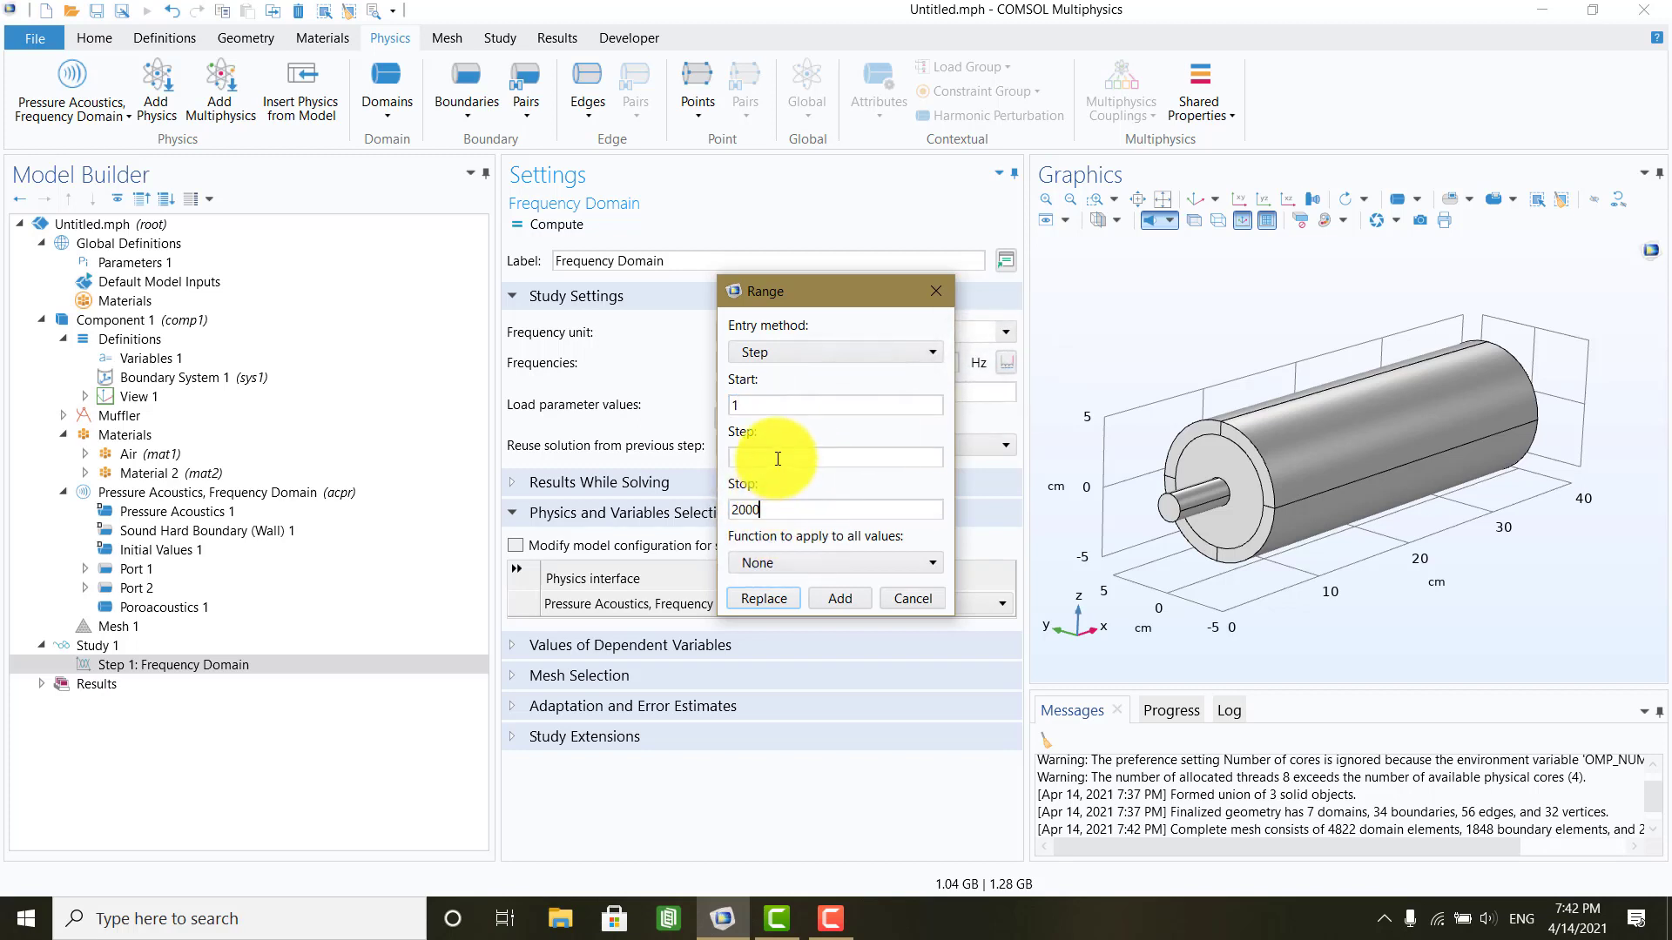
{"action": "left_click", "coordinate": [778, 457]}
{"action": "type", "text": "10"}
{"action": "left_click", "coordinate": [833, 601]}
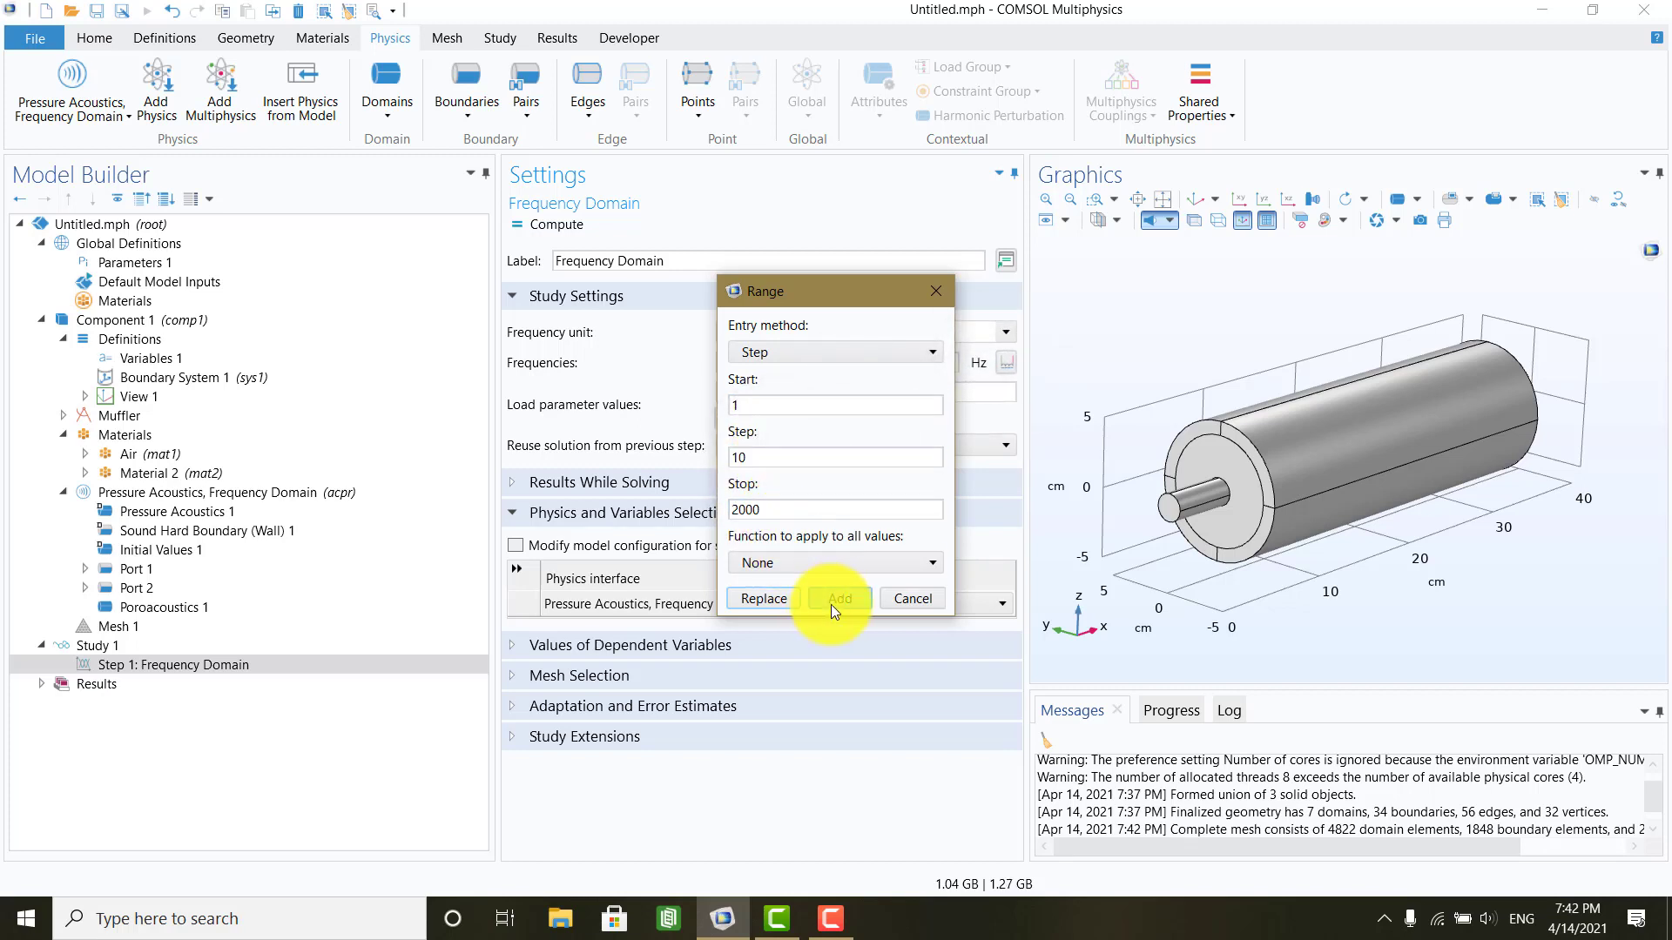
{"action": "left_click", "coordinate": [835, 596]}
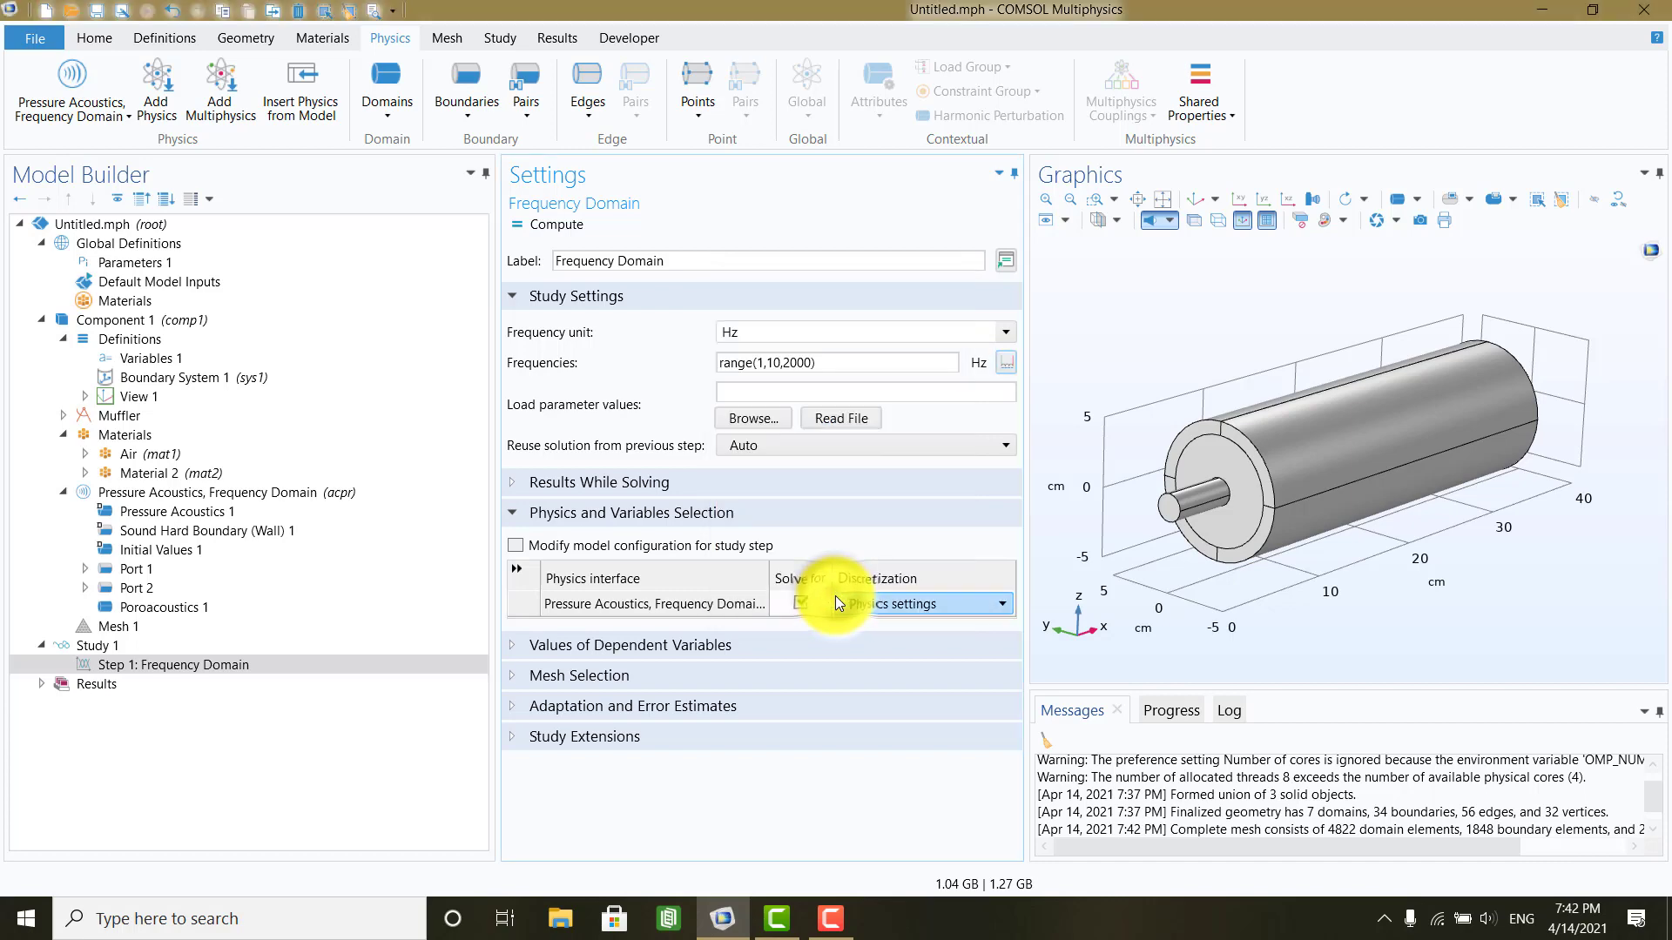
Step: Compute the Frequency Domain study and check the solver's progress
{"action": "left_click", "coordinate": [552, 224]}
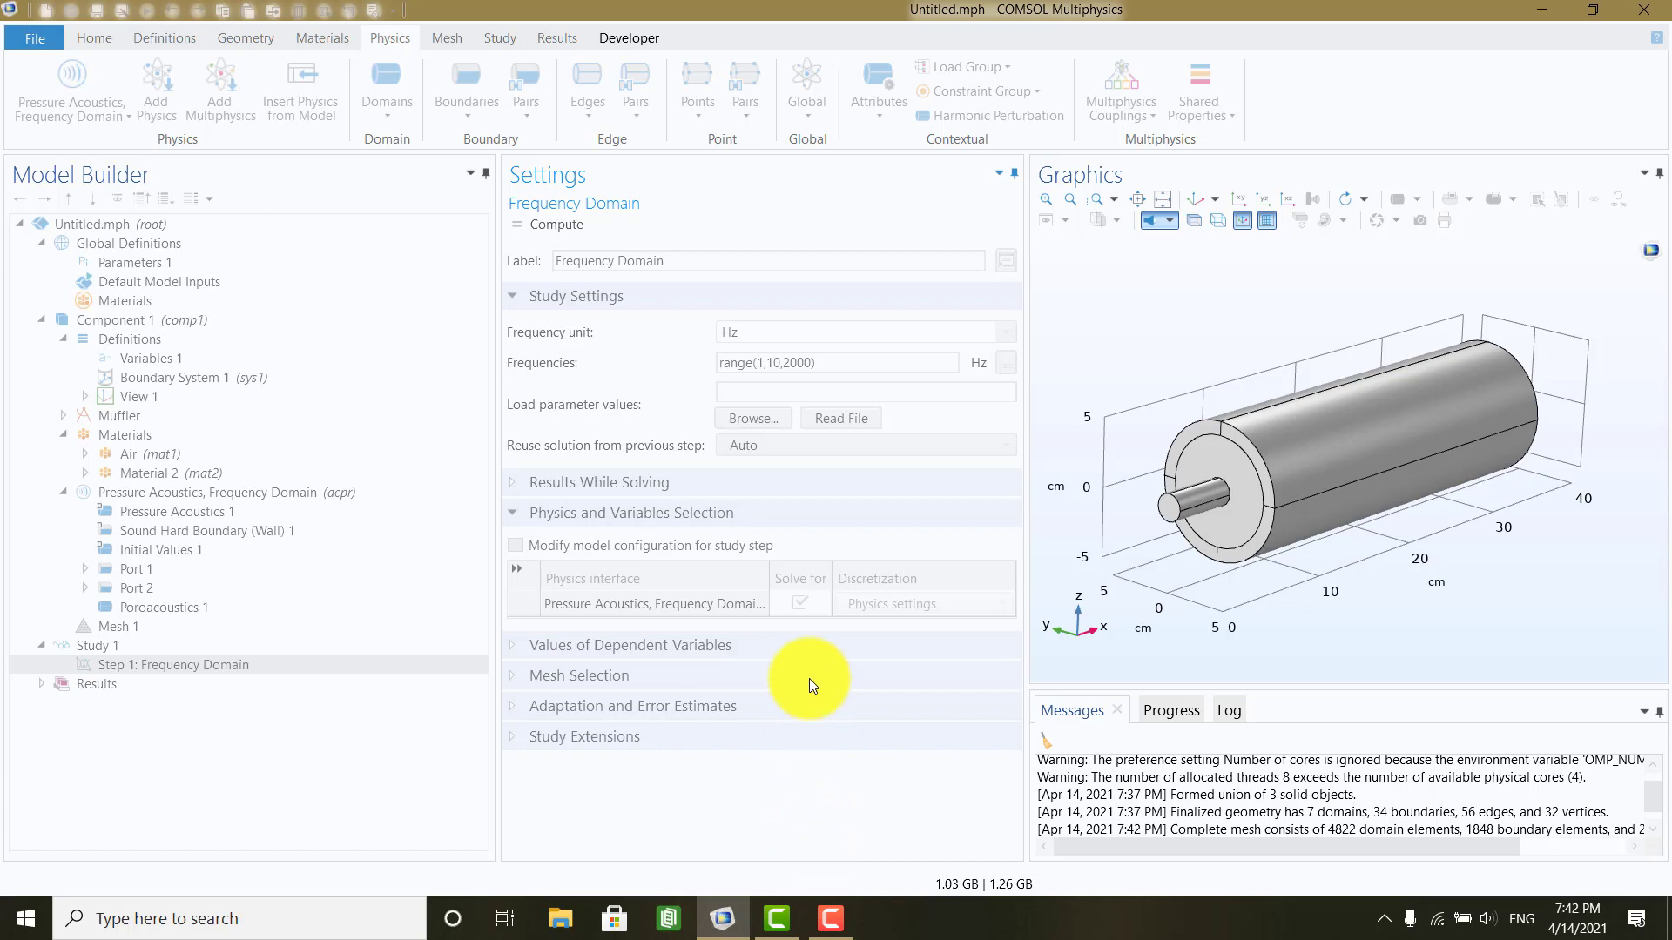
{"action": "key", "text": "F8"}
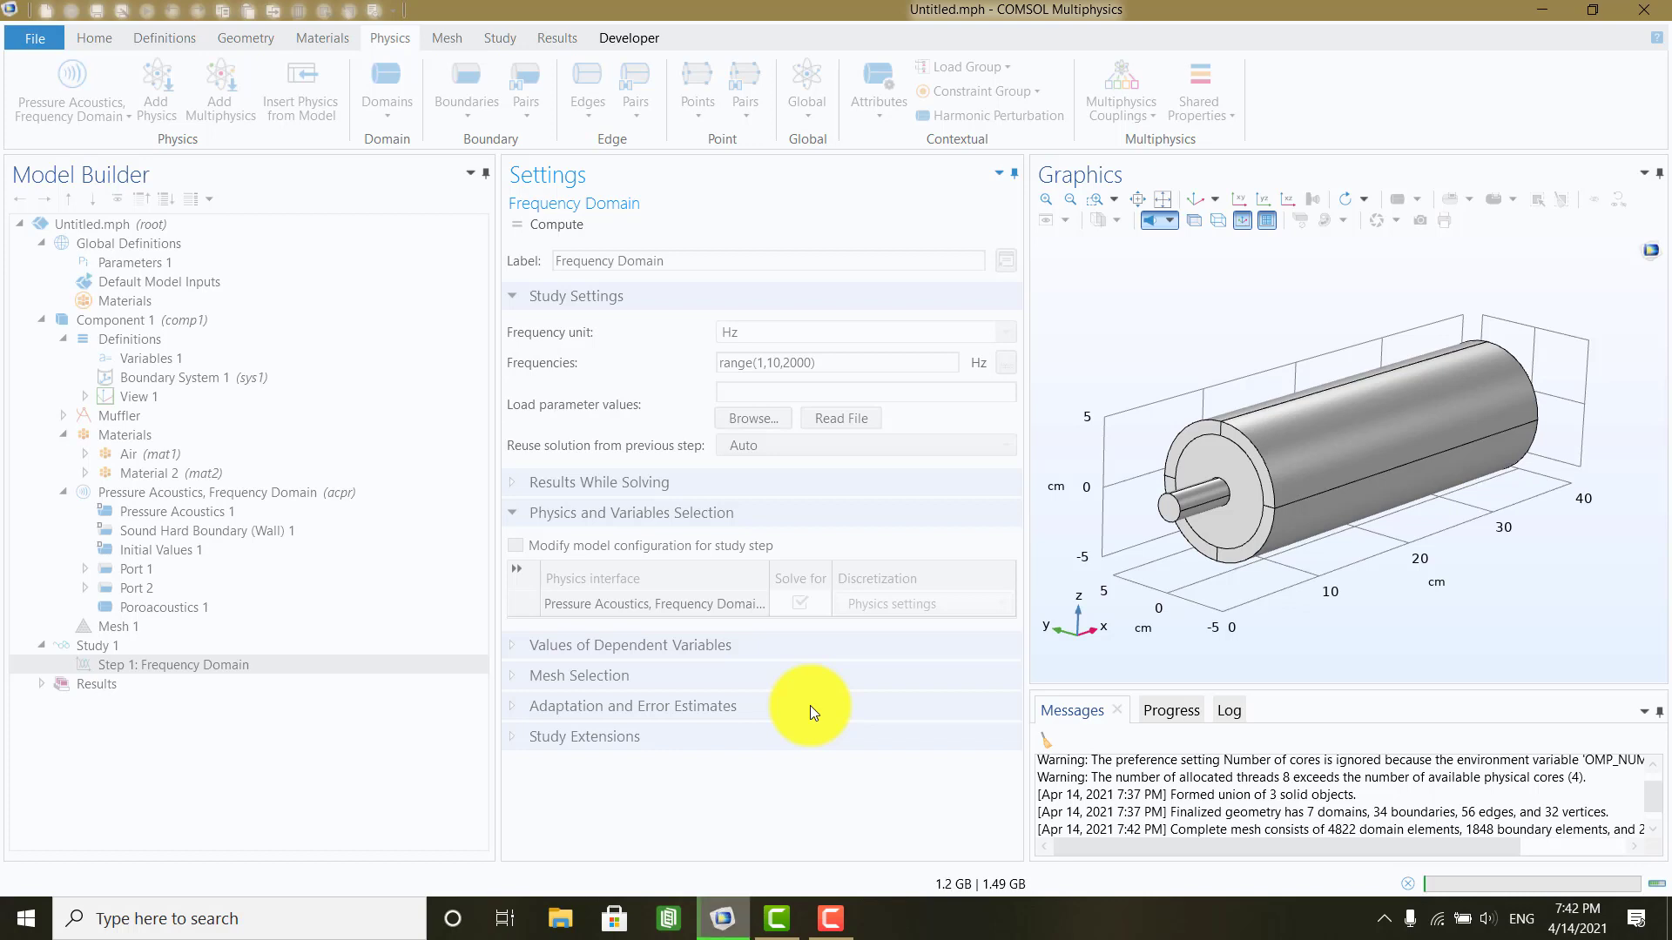
{"action": "left_click", "coordinate": [1171, 711]}
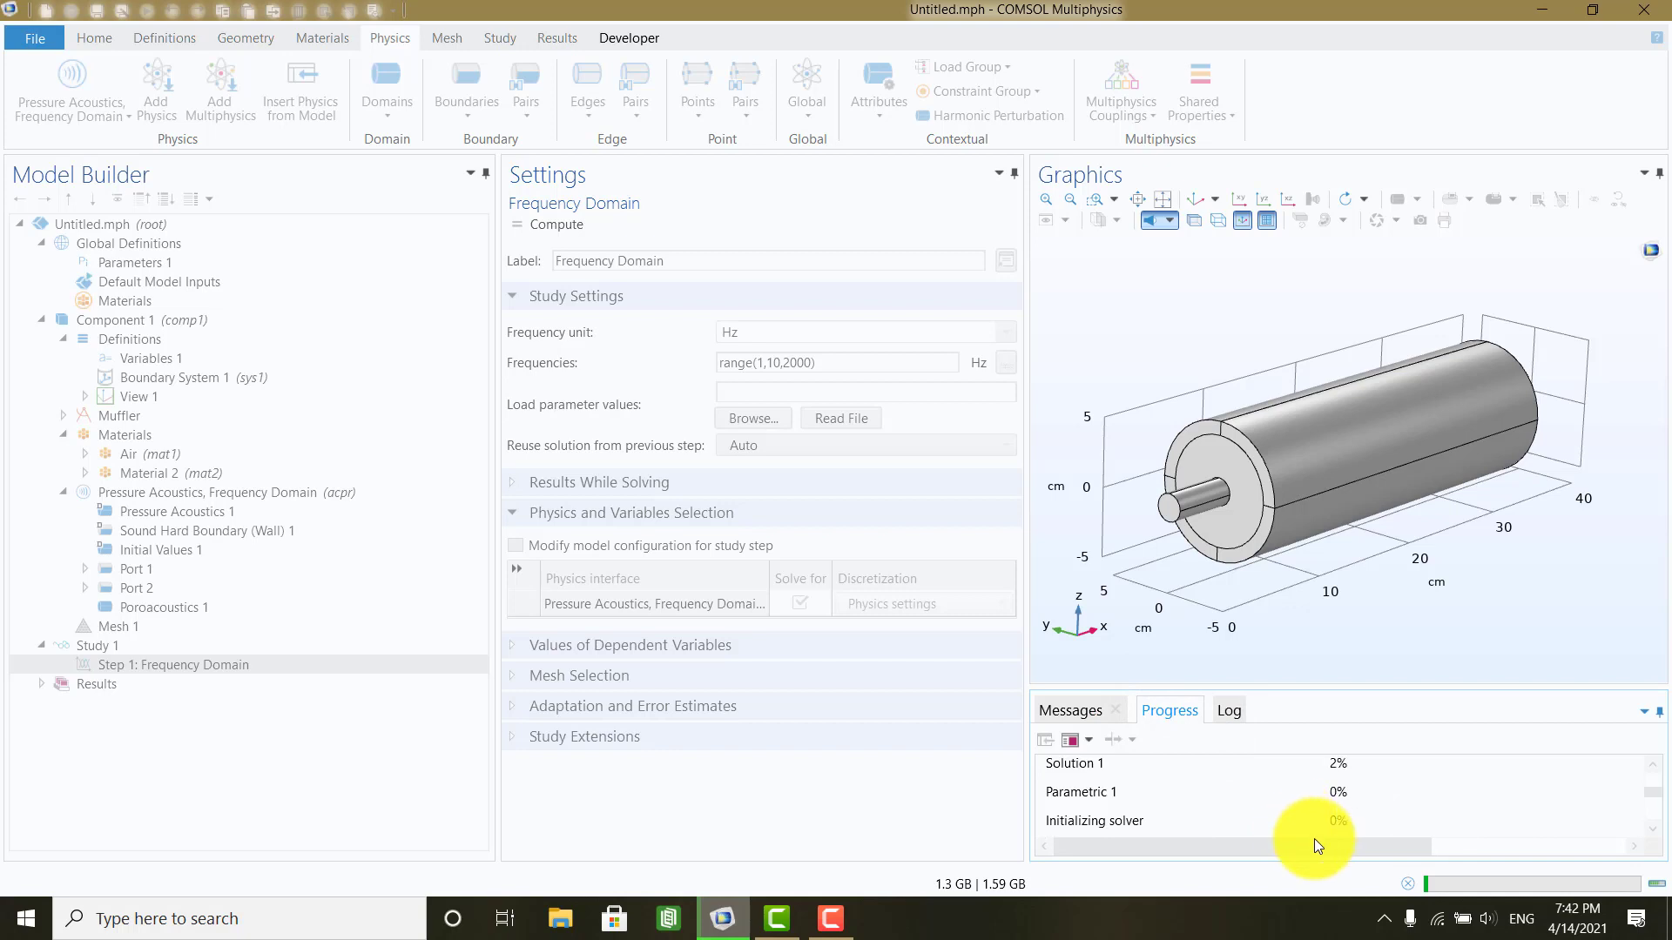
{"action": "left_click_drag", "start_coordinate": [1314, 843], "coordinate": [1523, 840]}
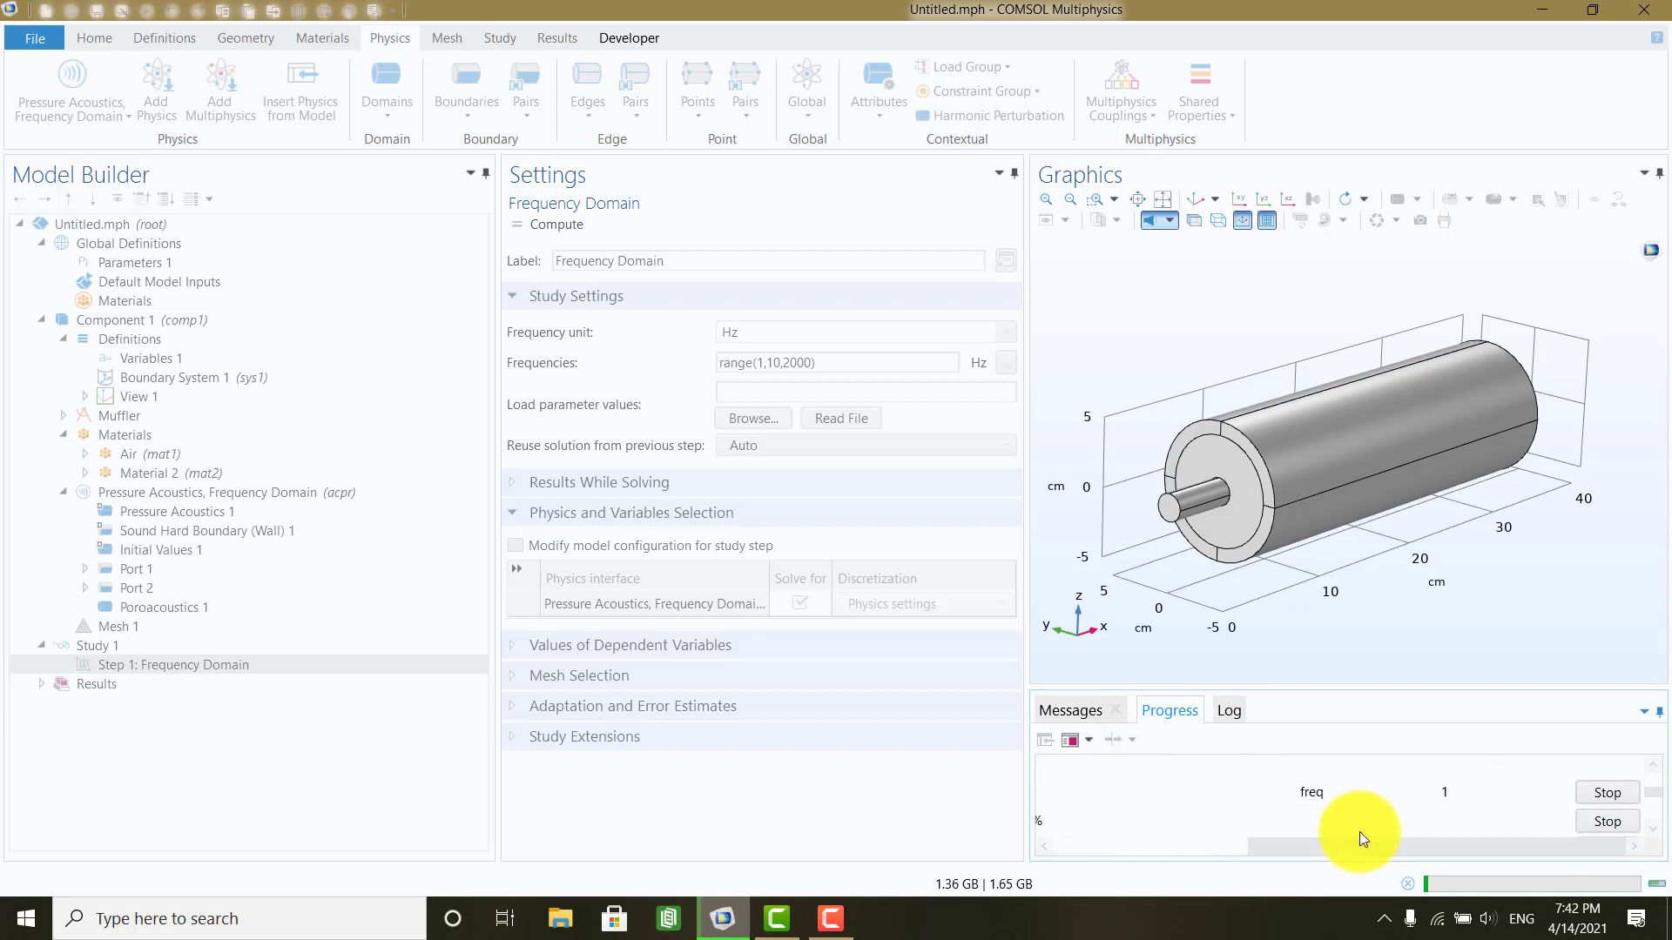
{"action": "left_click", "coordinate": [834, 910]}
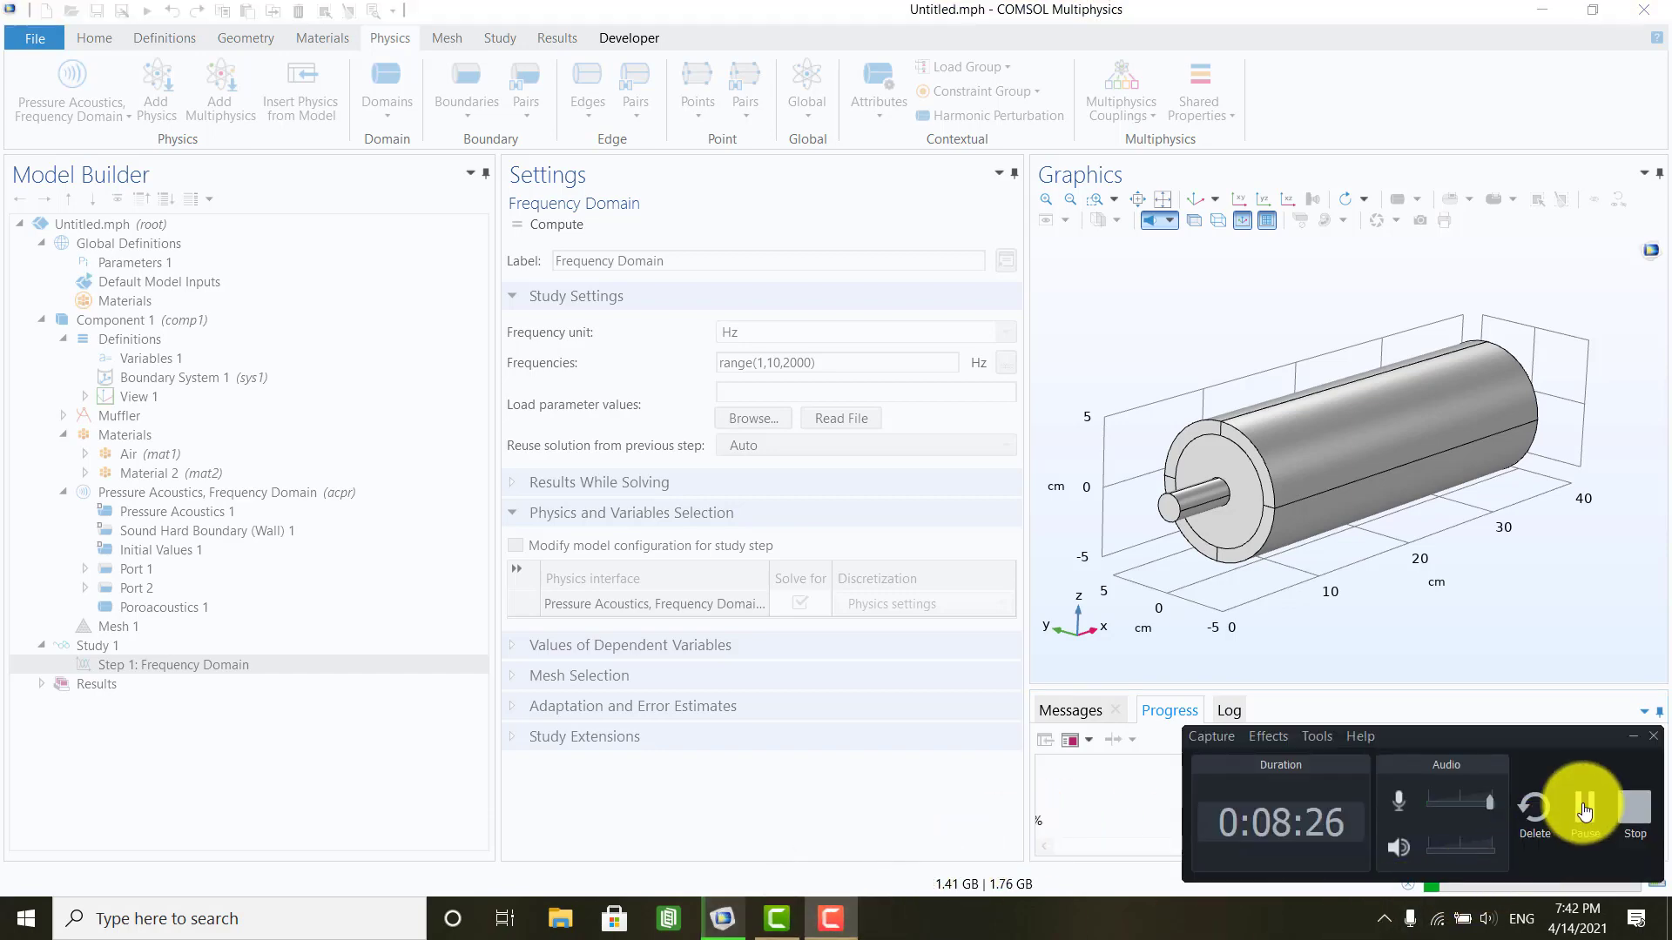
{"action": "left_click", "coordinate": [1585, 810]}
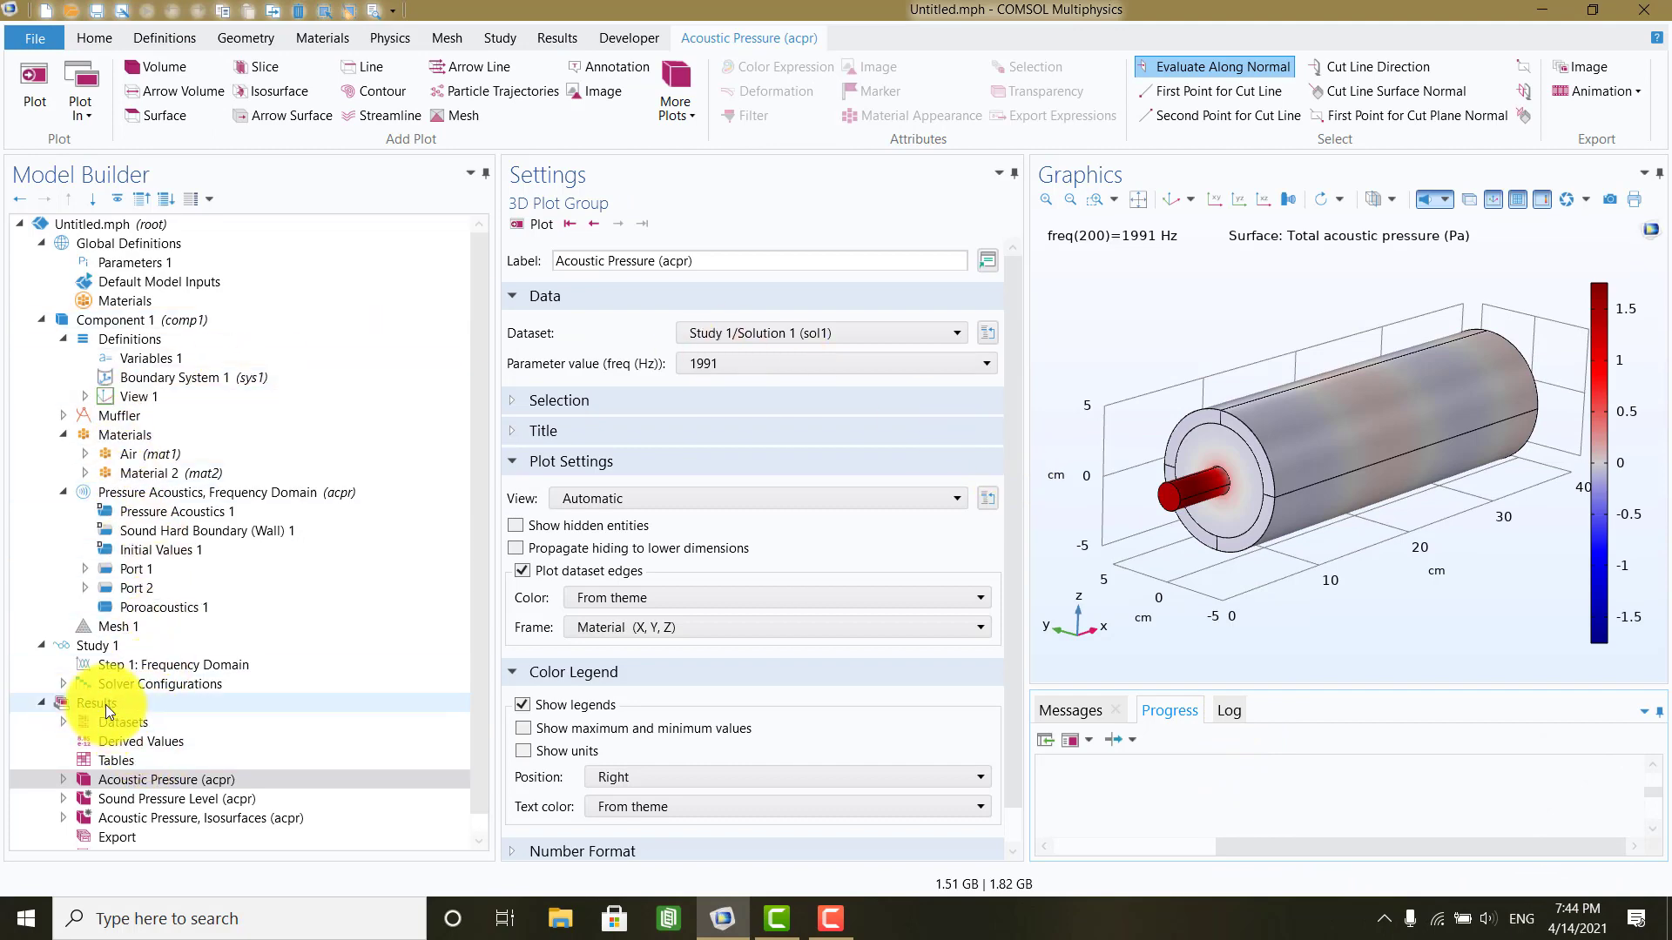
Step: Show the sound pressure level plot, and add a 1D plot group labelled "Transmissiob loss" to the results
{"action": "left_click", "coordinate": [124, 799]}
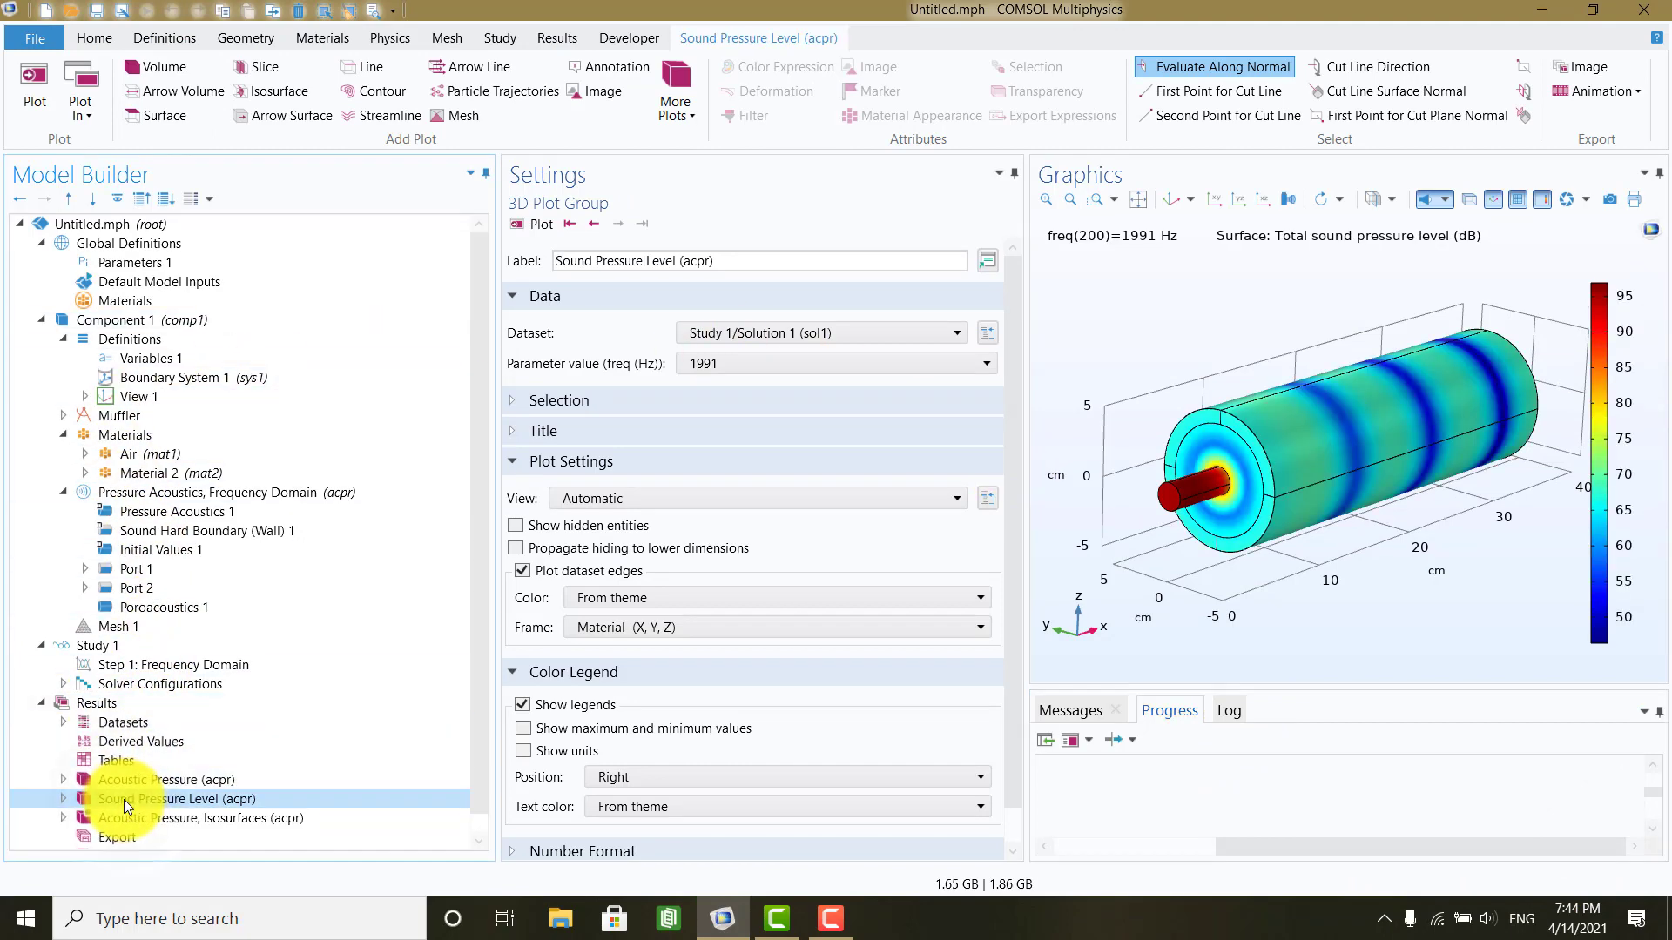
{"action": "right_click", "coordinate": [98, 699]}
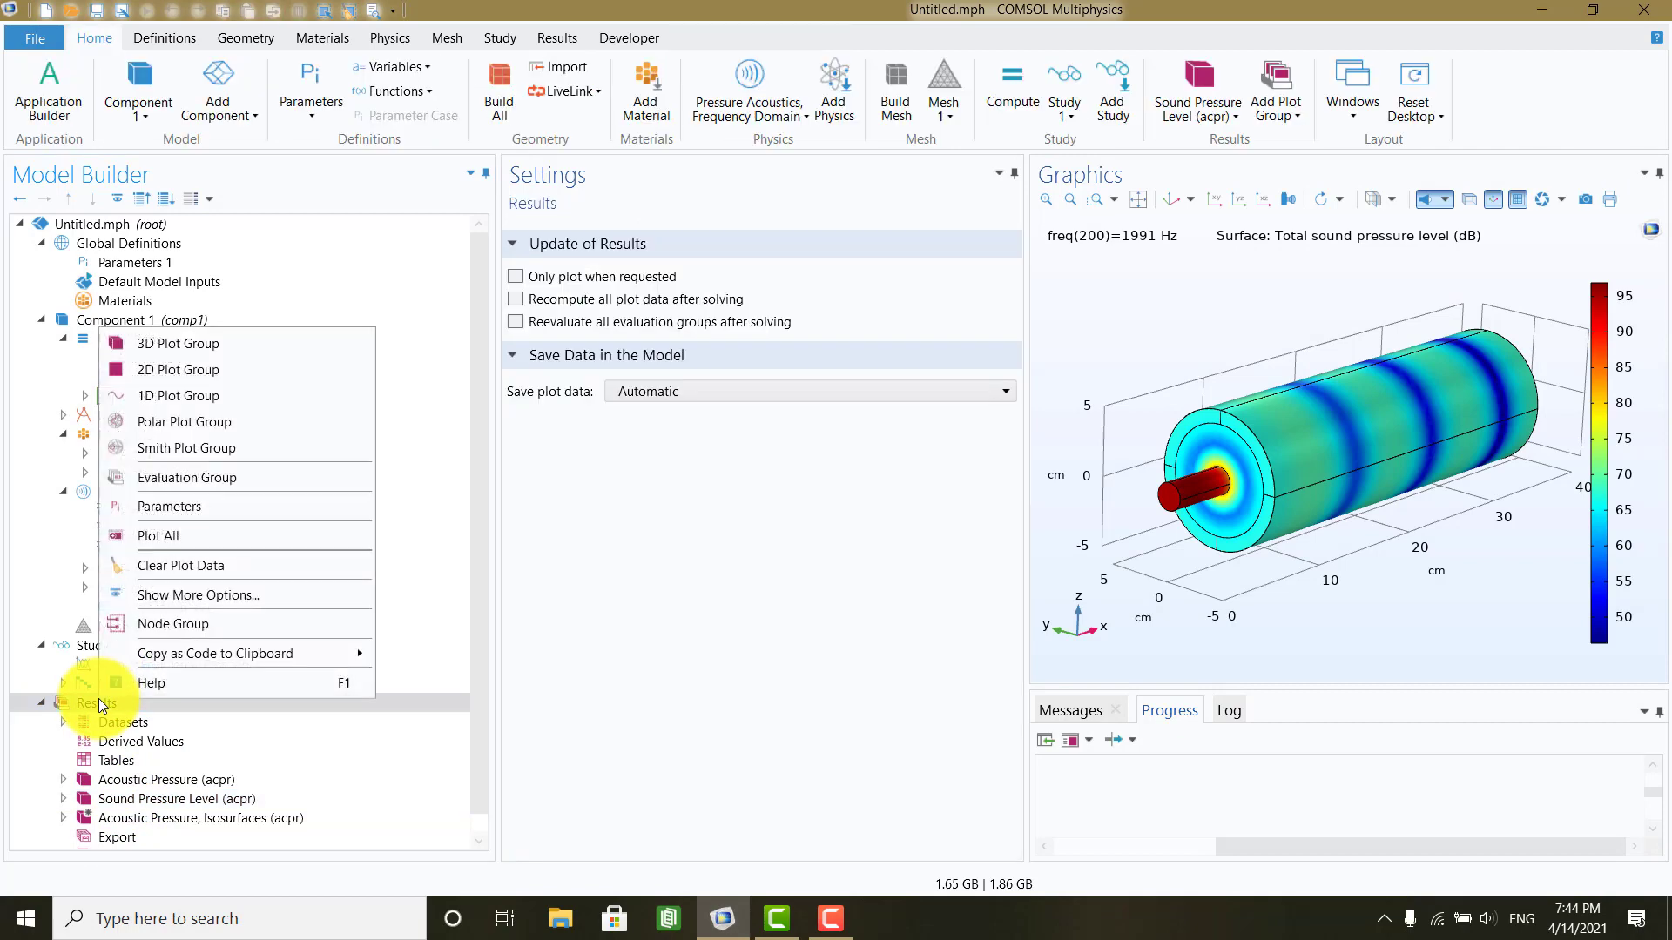
{"action": "left_click", "coordinate": [202, 397]}
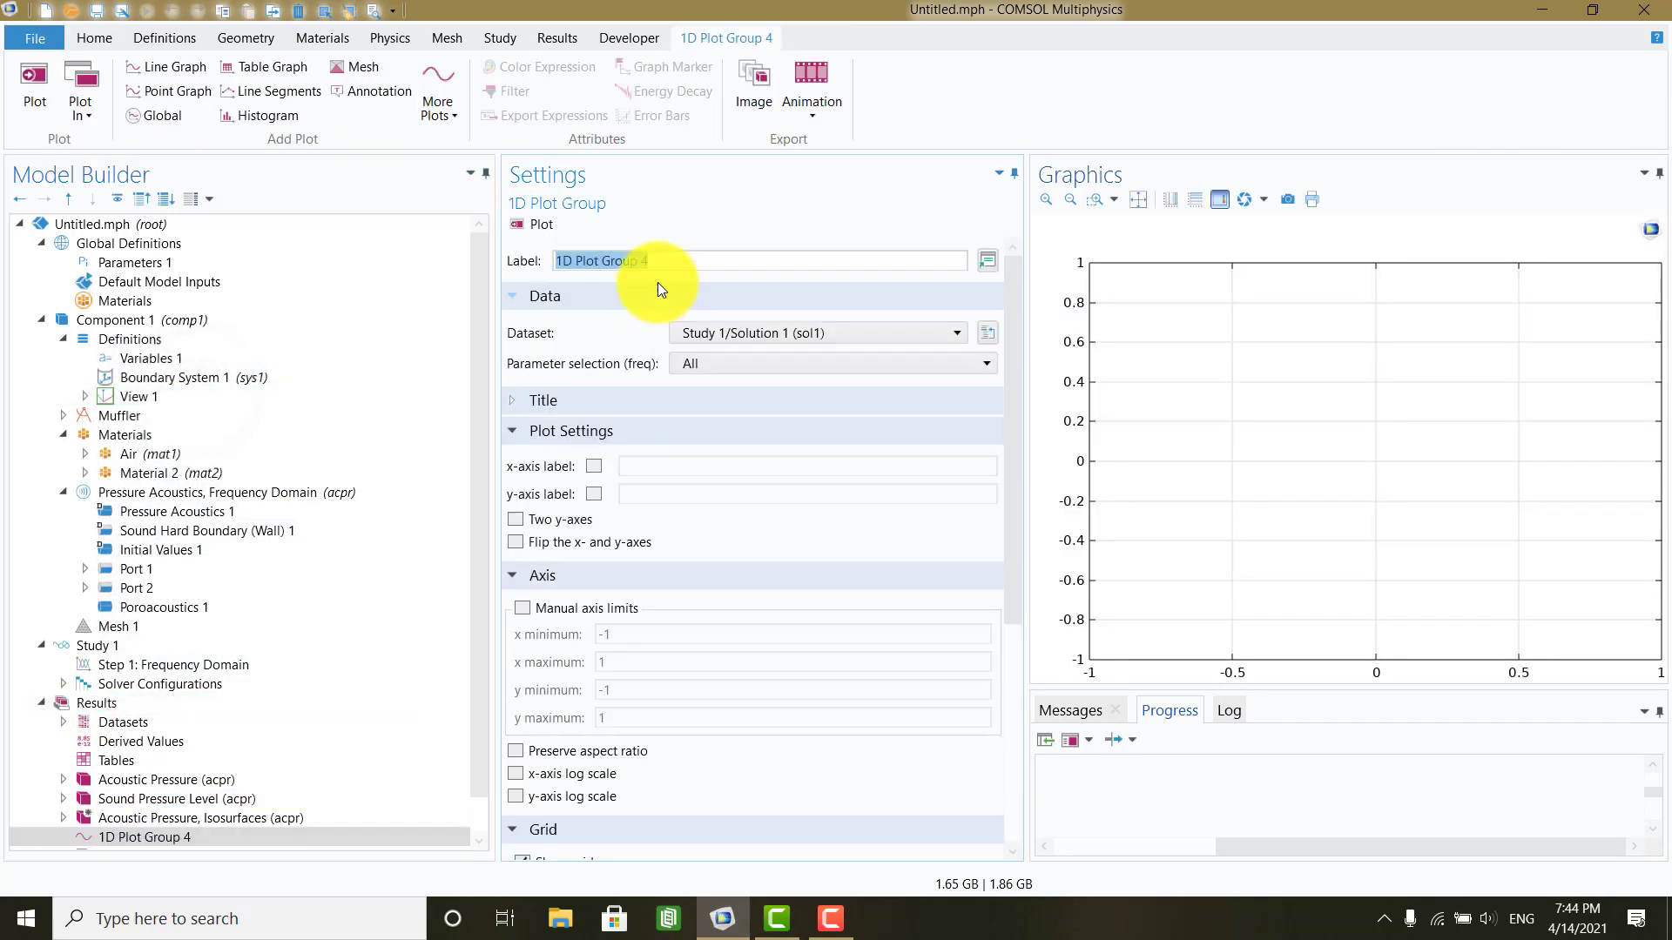
{"action": "type", "text": "Transmissi"}
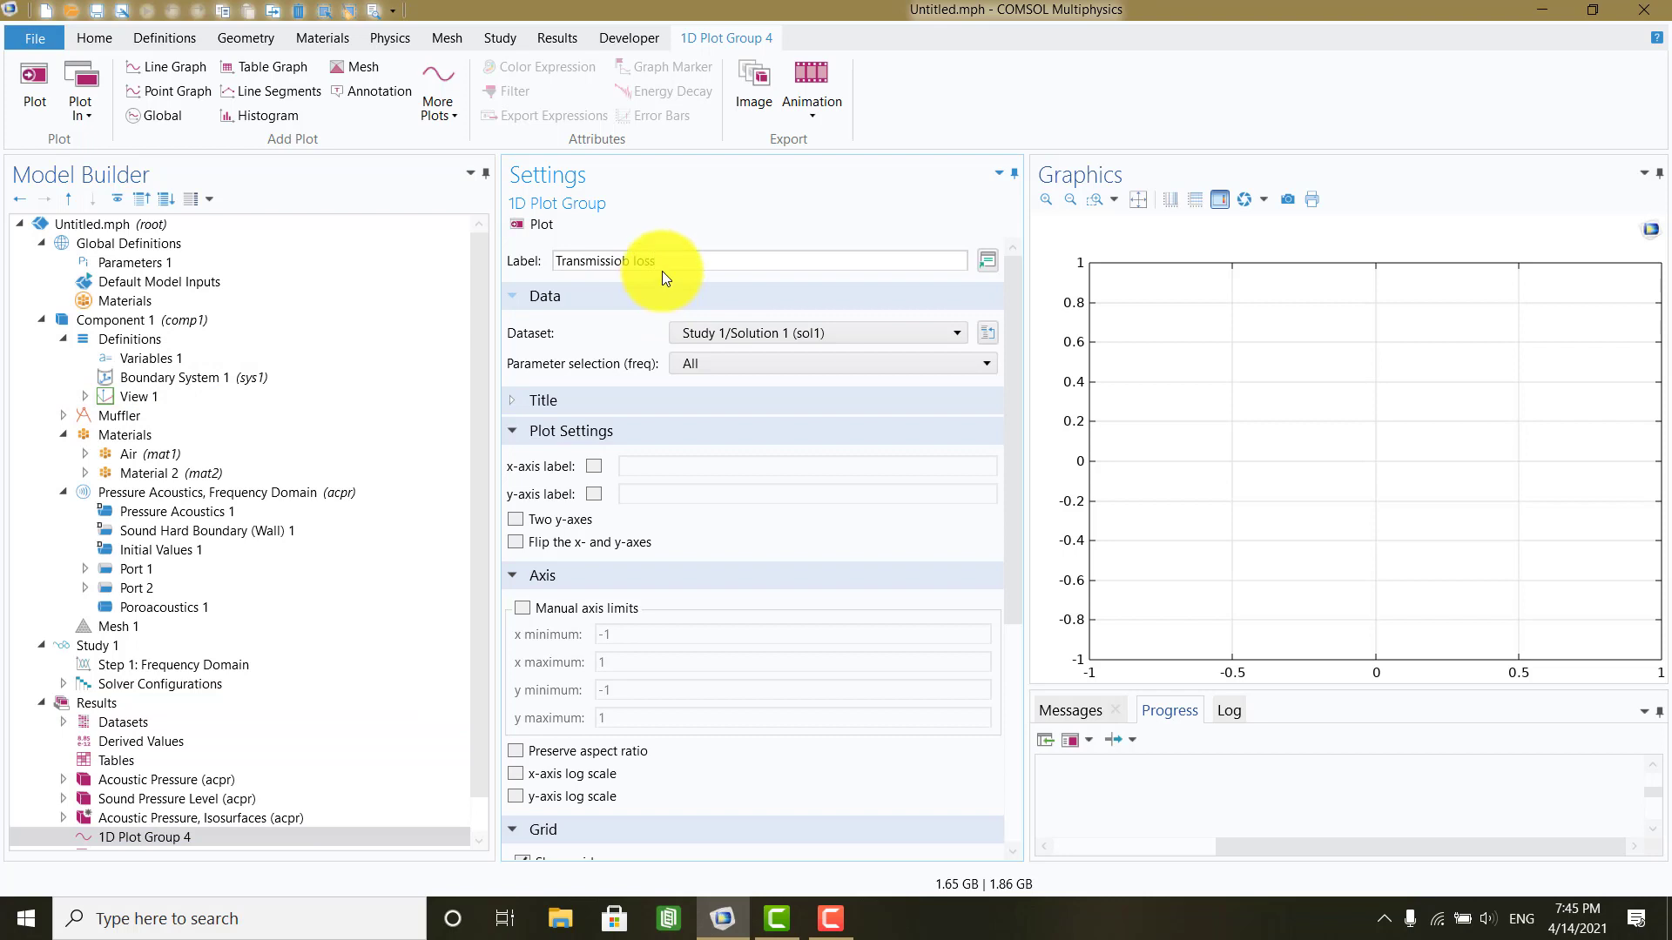
{"action": "type", "text": "ob loss"}
{"action": "key", "text": "Return"}
{"action": "left_click", "coordinate": [142, 841]}
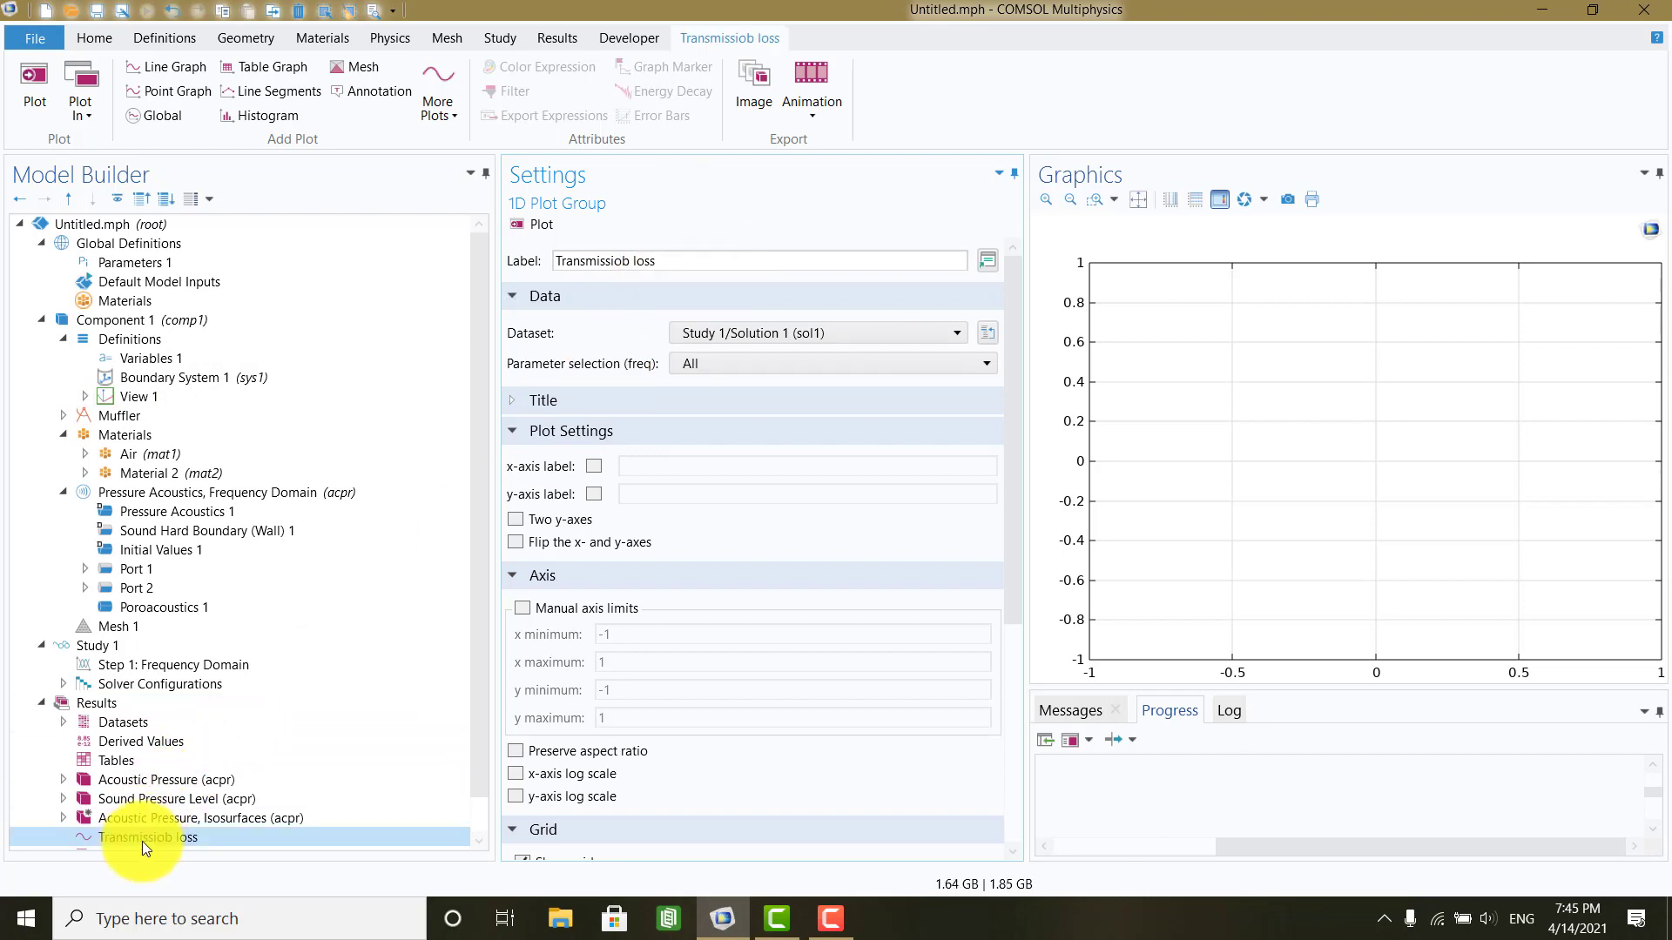
Step: Add a Global plot with the expression TL to the "Transmissiob loss" plot group and plot it
{"action": "right_click", "coordinate": [143, 841]}
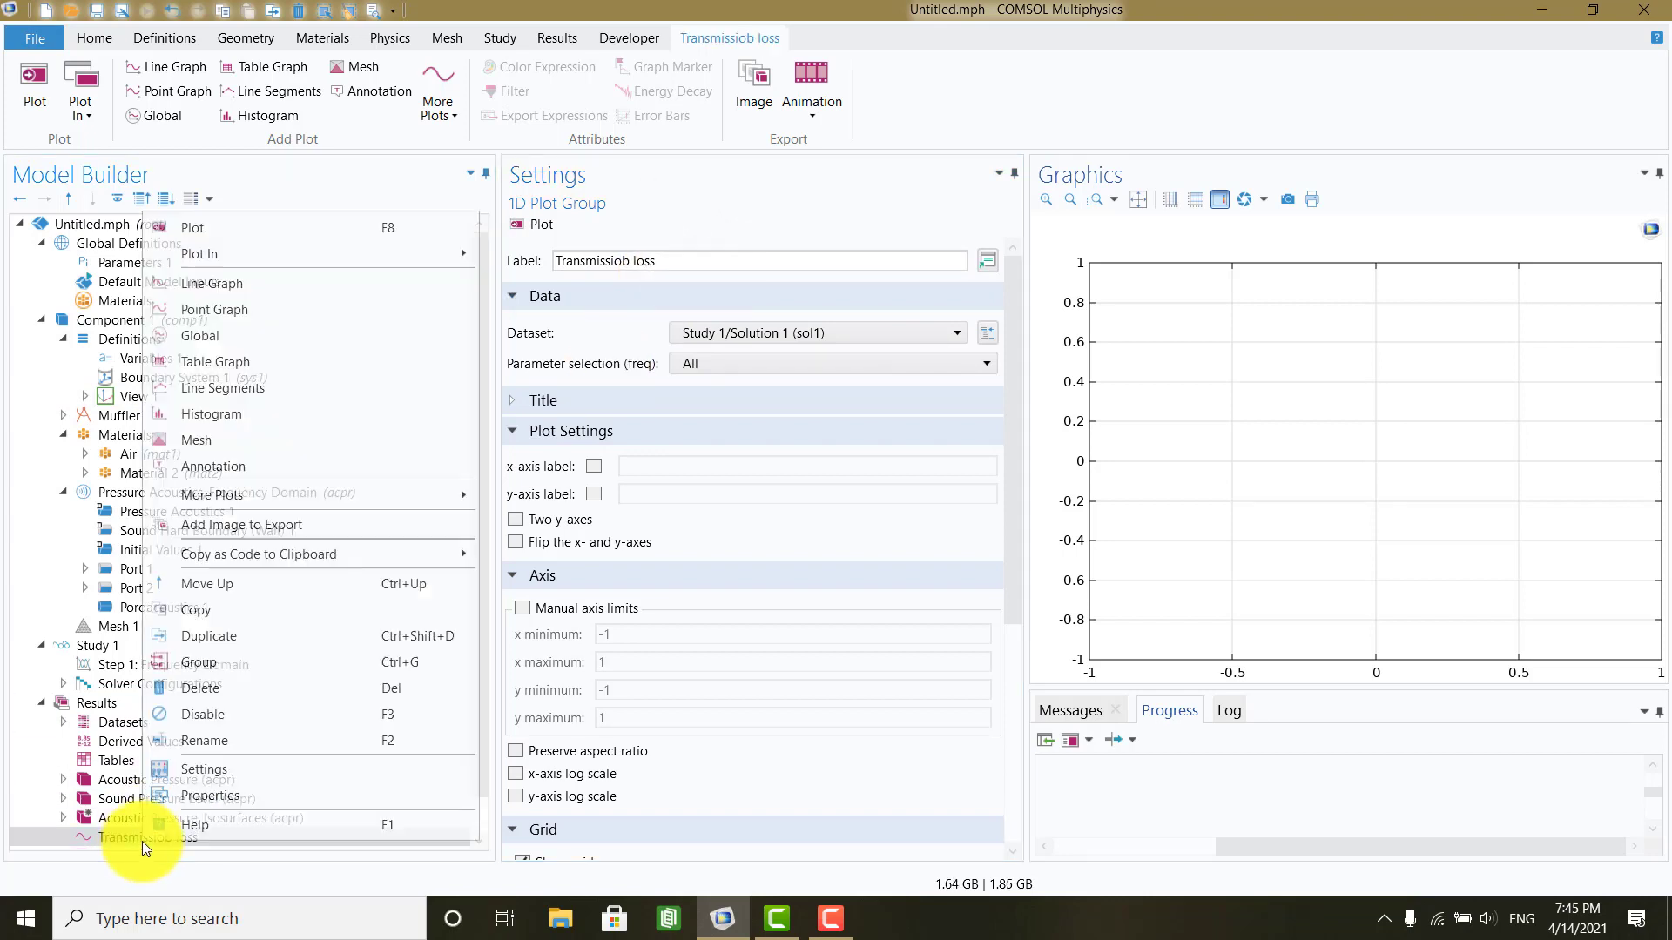
{"action": "left_click", "coordinate": [212, 341]}
{"action": "left_click", "coordinate": [582, 439]}
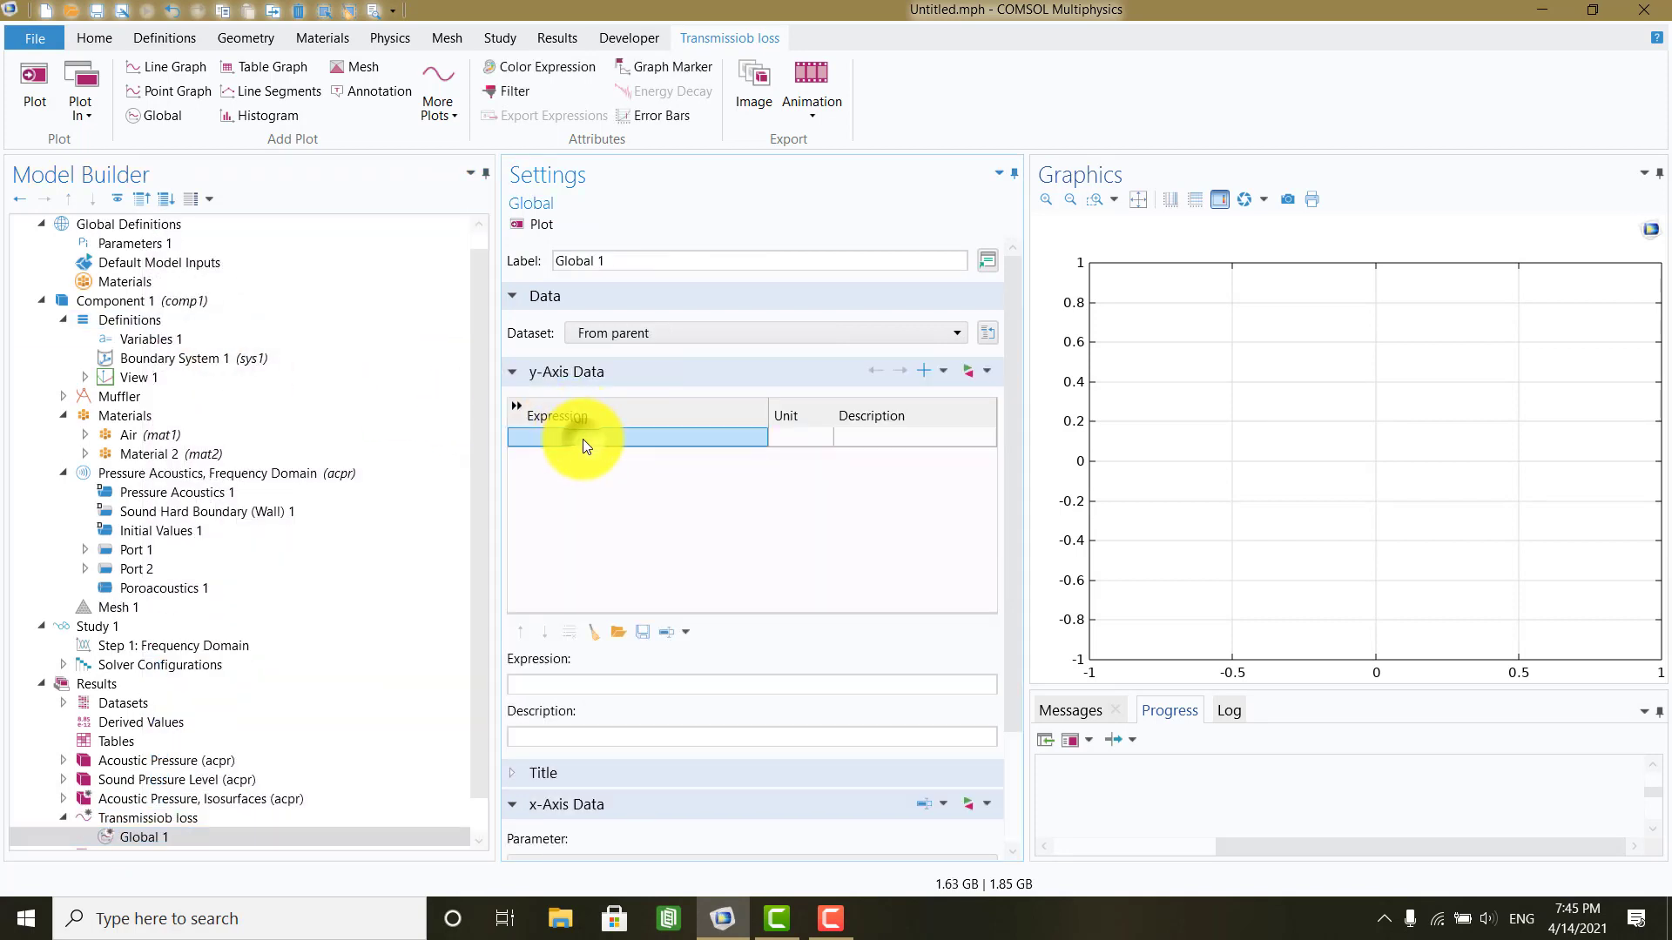
{"action": "type", "text": "TL"}
{"action": "left_click", "coordinate": [618, 507]}
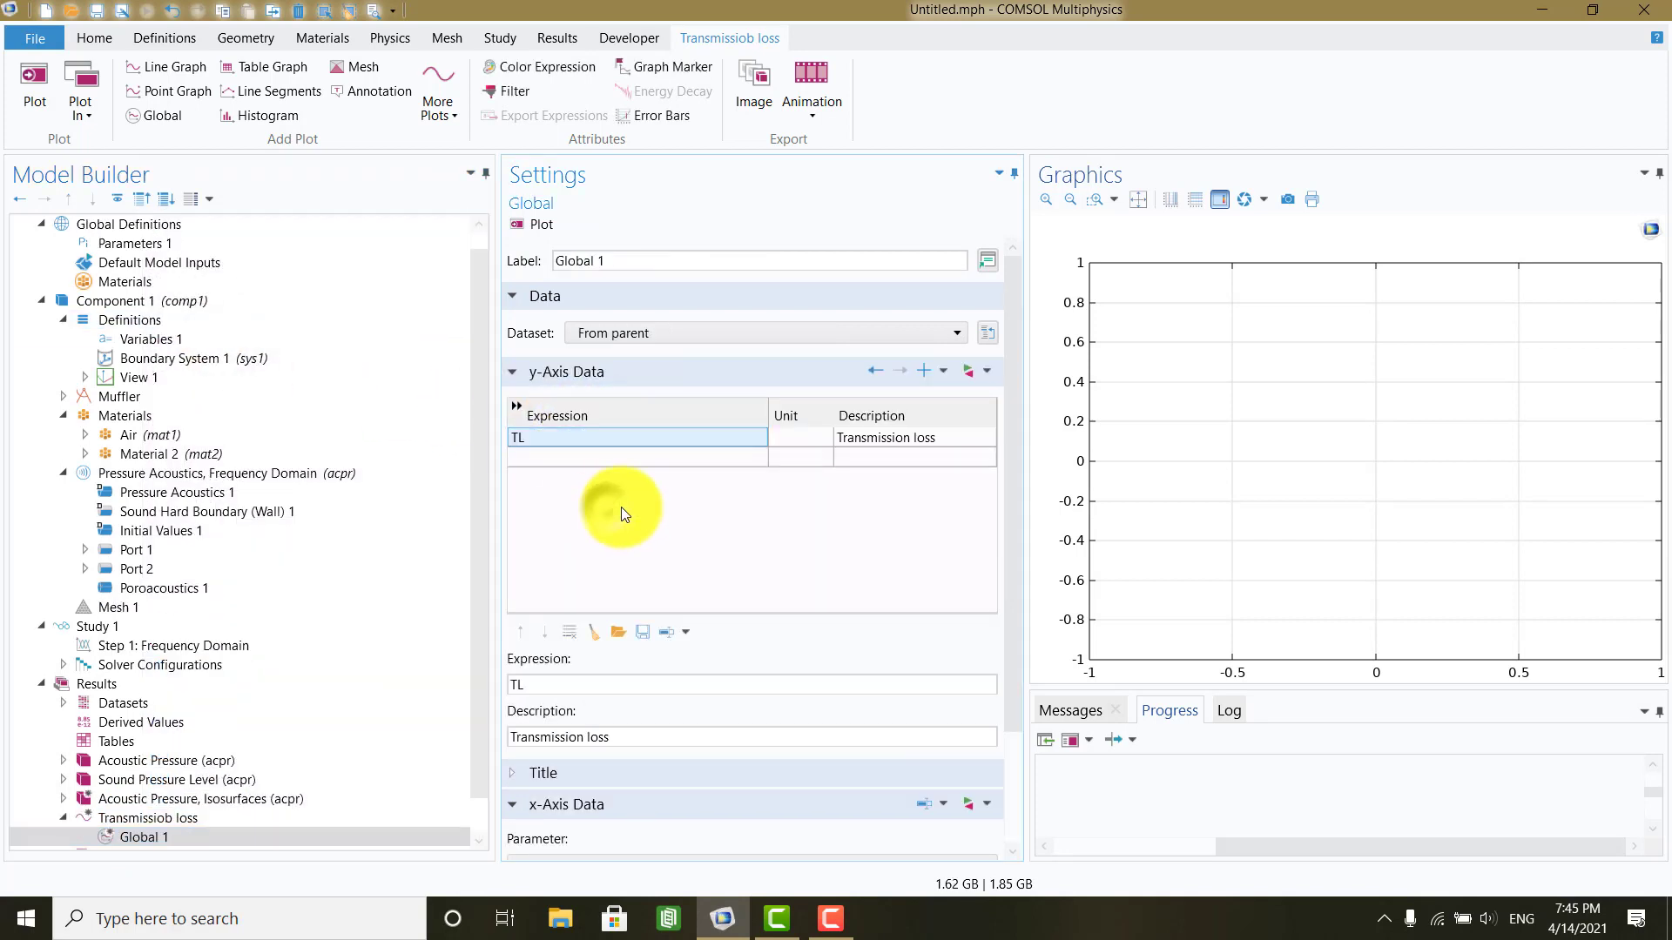
{"action": "left_click", "coordinate": [536, 225]}
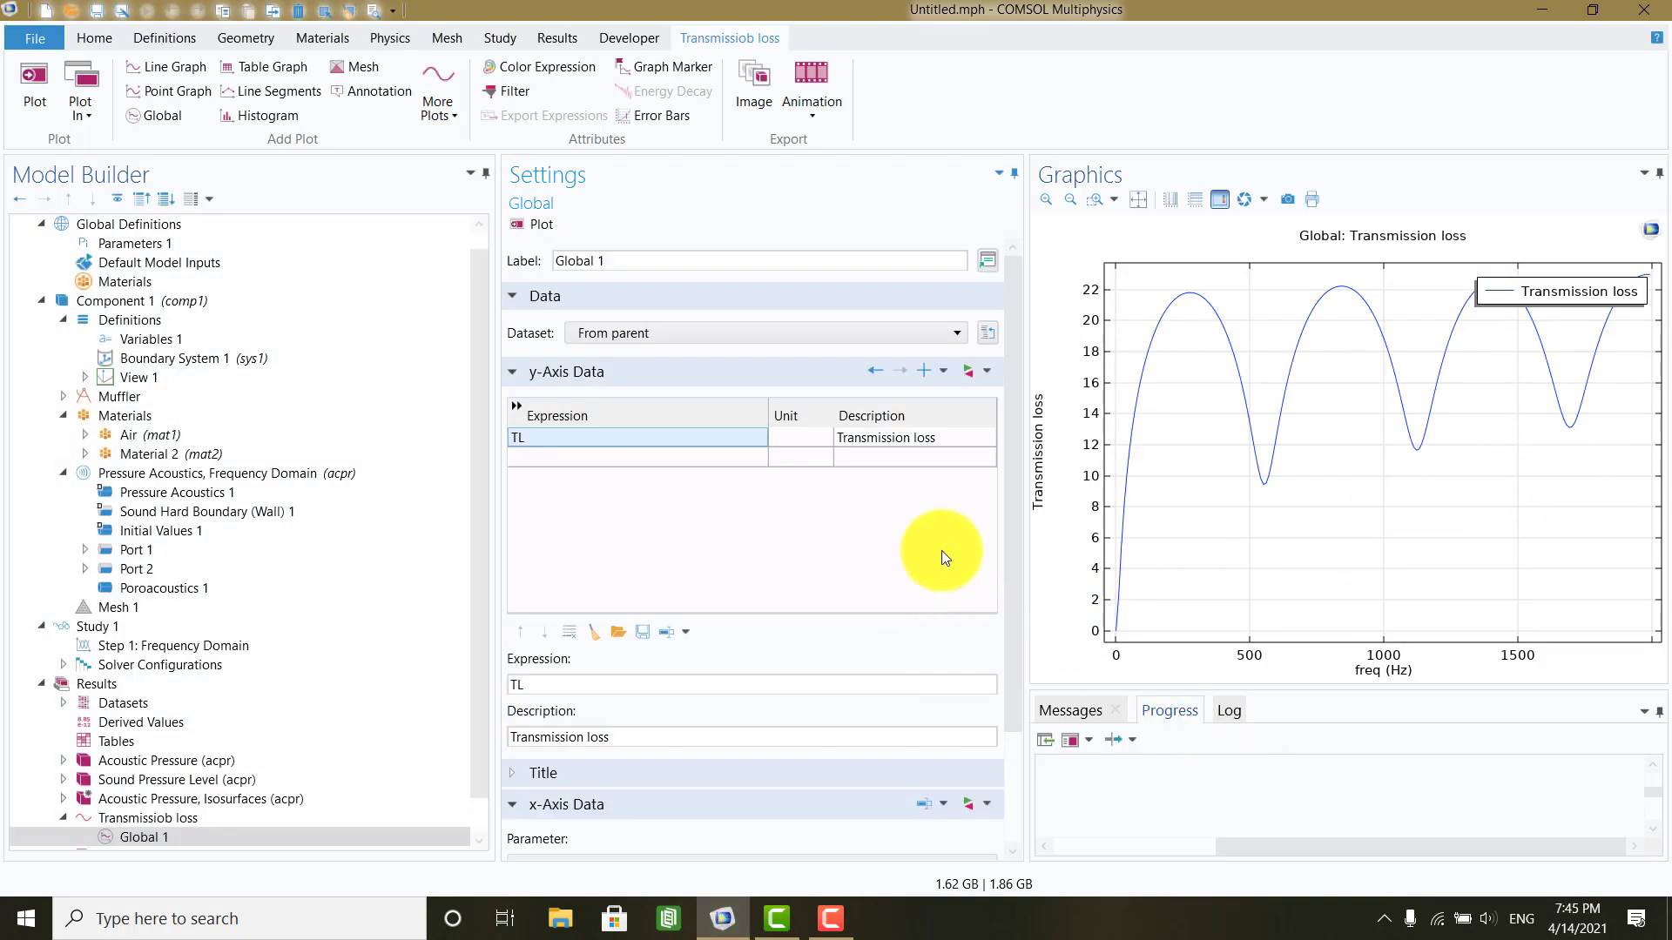
Step: Switch the Global plot's legends to Manual and set the legend text to "TL with liner"
{"action": "scroll", "coordinate": [944, 548], "scroll_direction": "down", "scroll_amount": 3}
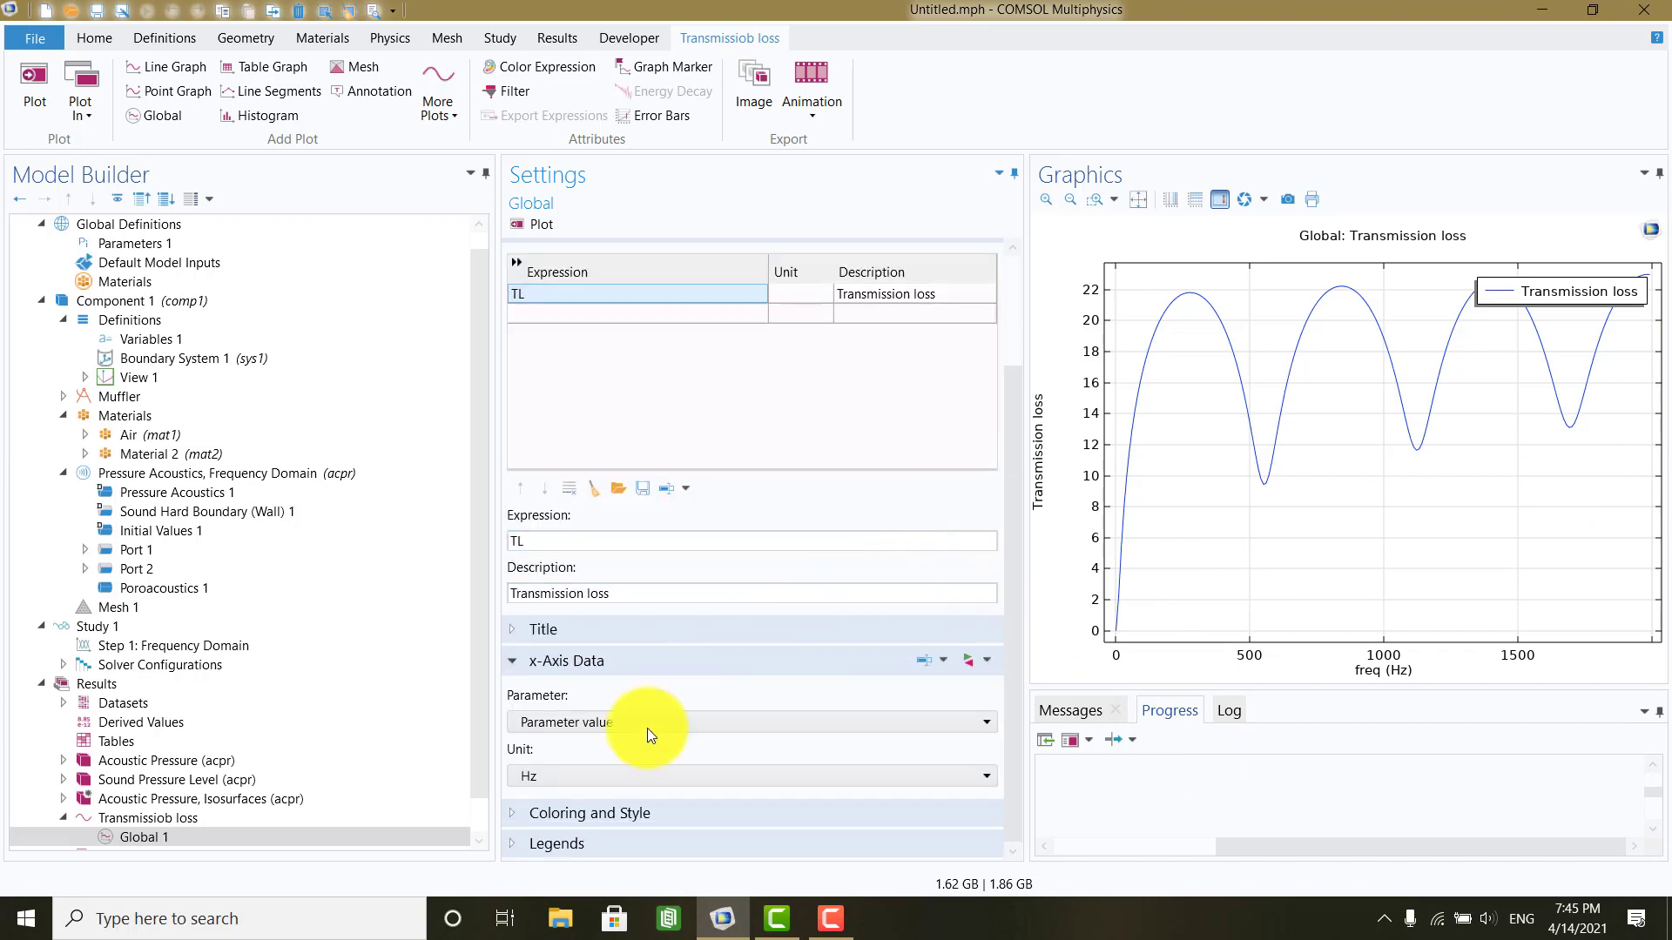
{"action": "left_click", "coordinate": [522, 841]}
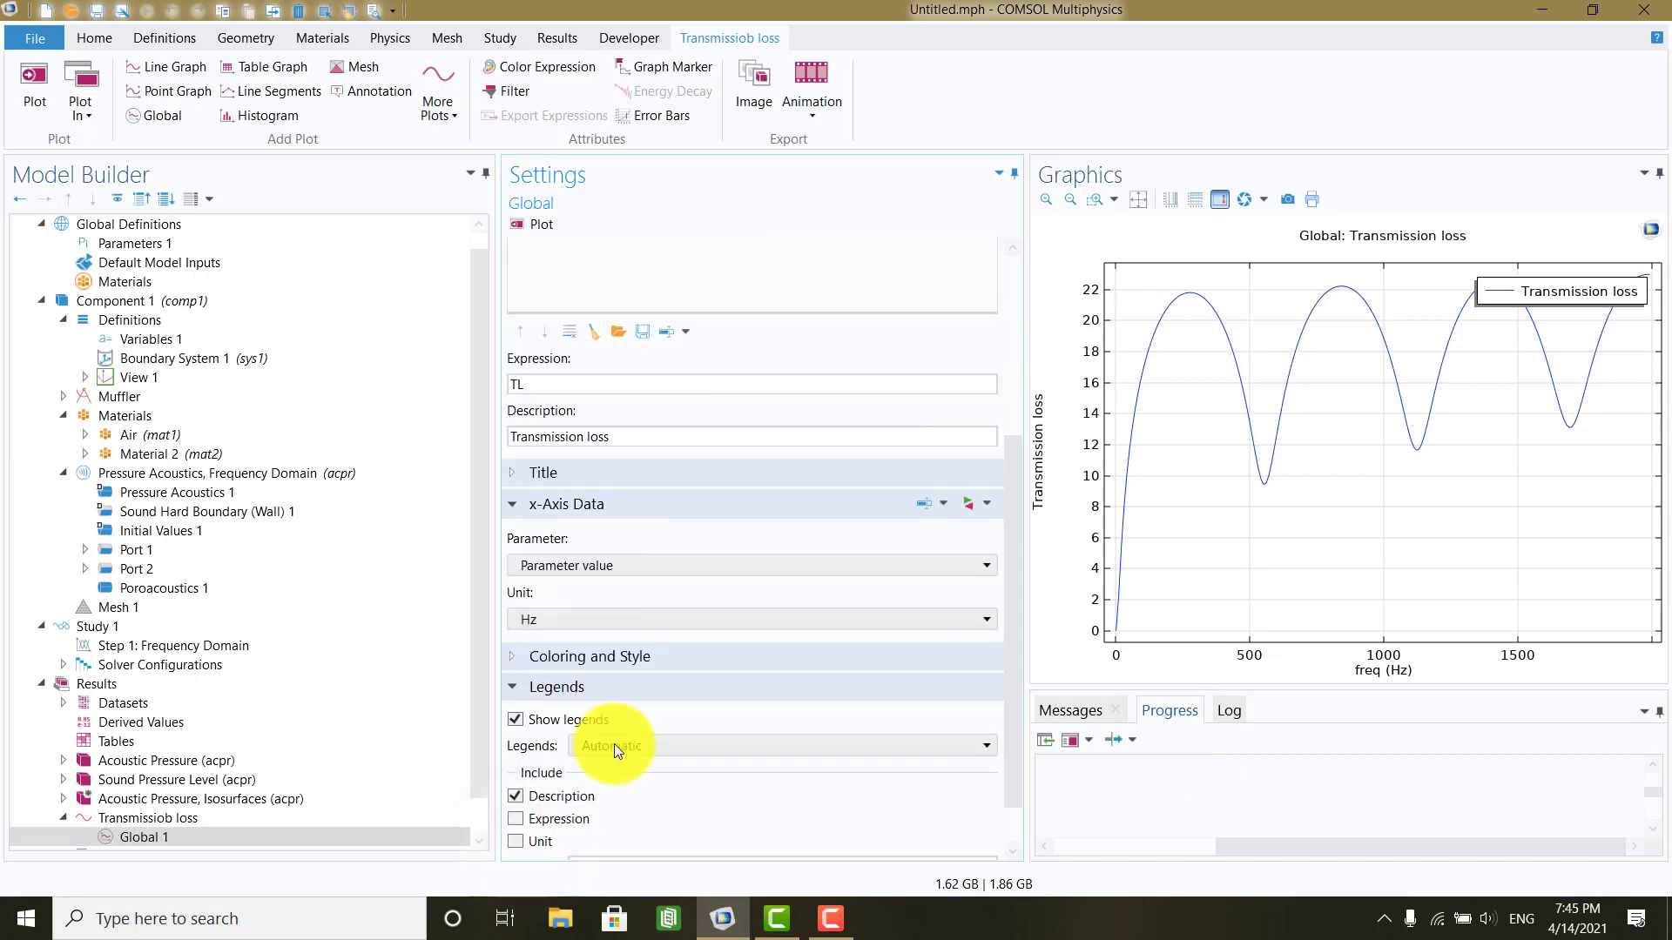
{"action": "left_click", "coordinate": [601, 746]}
{"action": "left_click", "coordinate": [605, 782]}
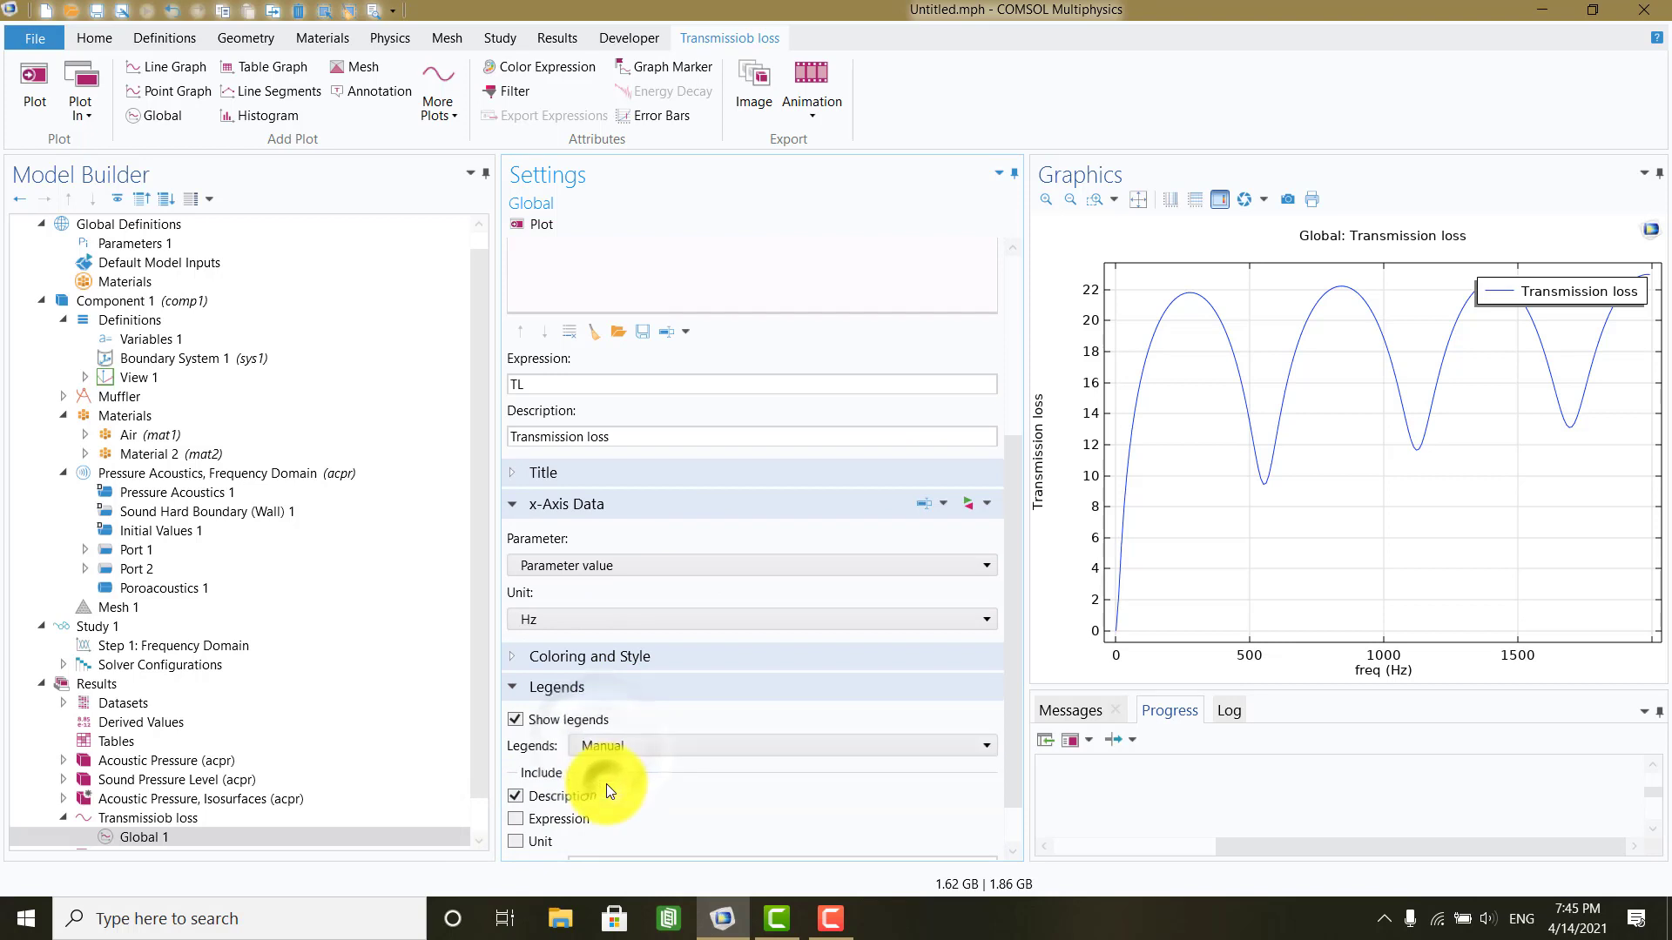
{"action": "left_click", "coordinate": [677, 806]}
{"action": "left_click", "coordinate": [678, 807]}
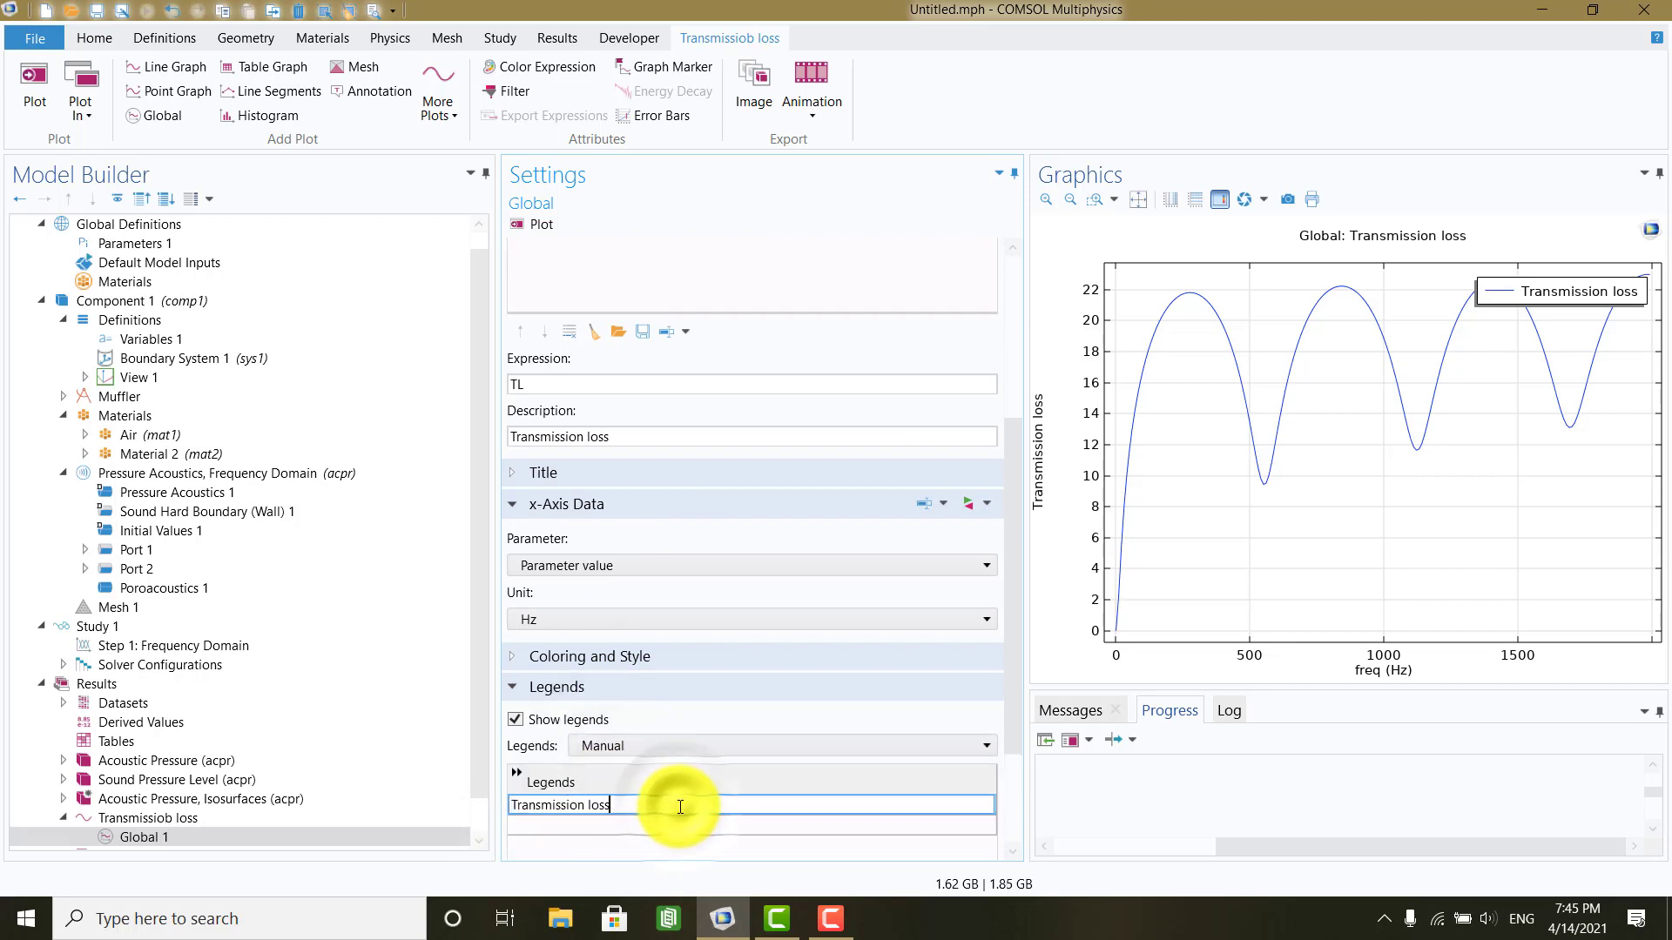
{"action": "type", "text": "with liner"}
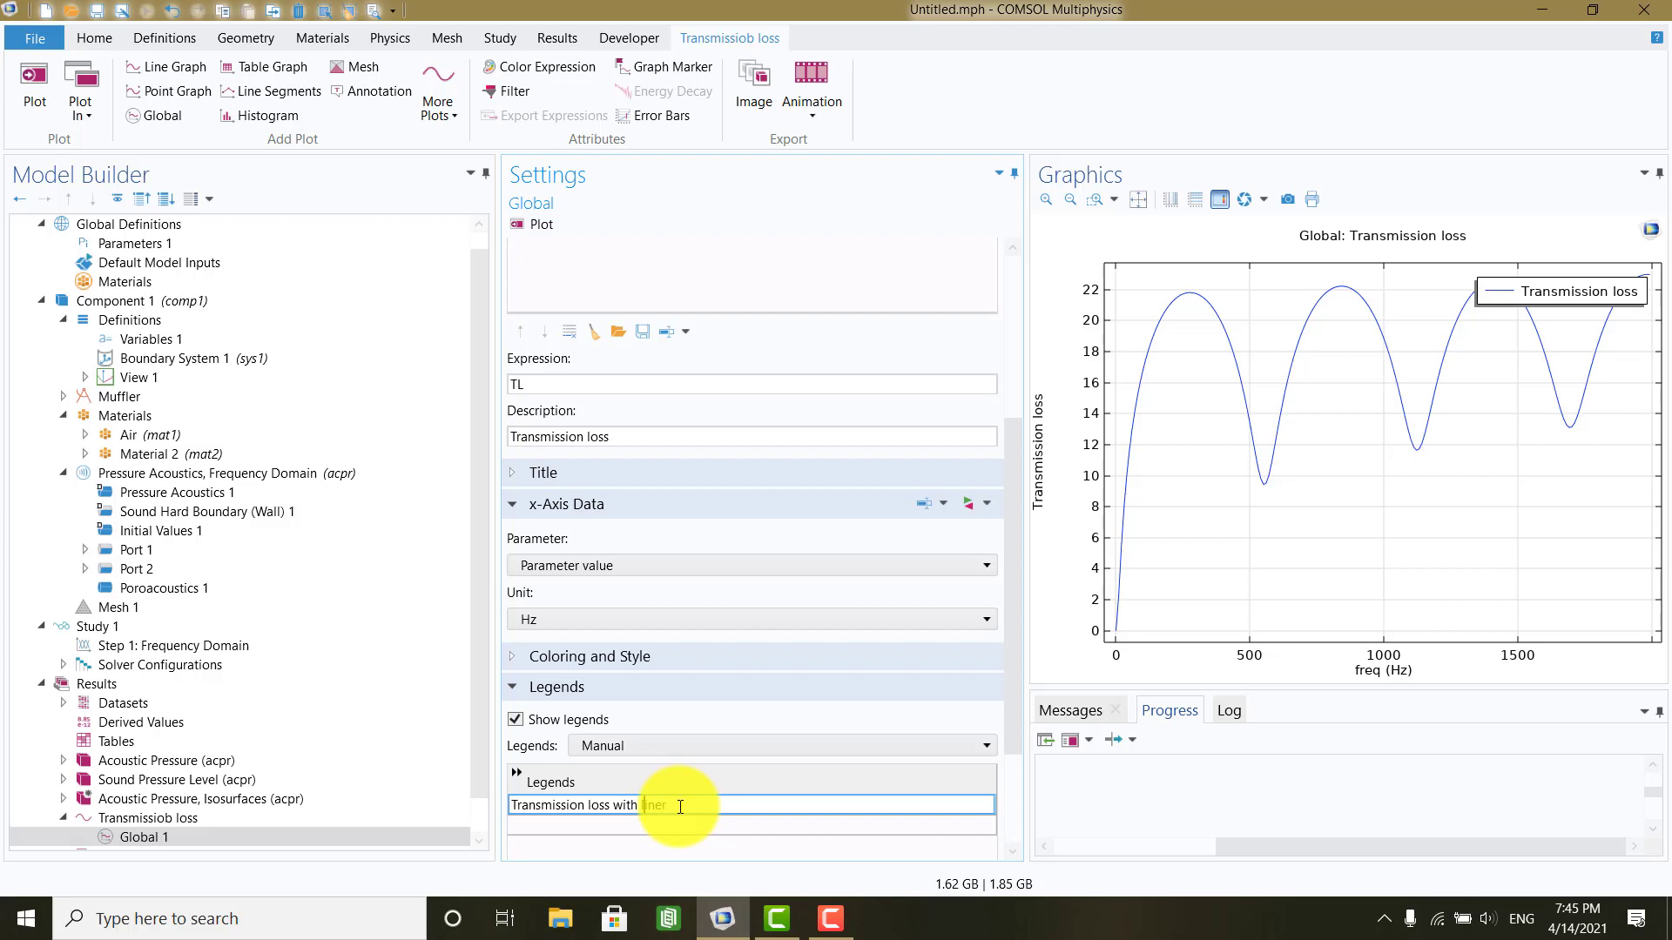
{"action": "key", "text": "shift+ctrl+Left"}
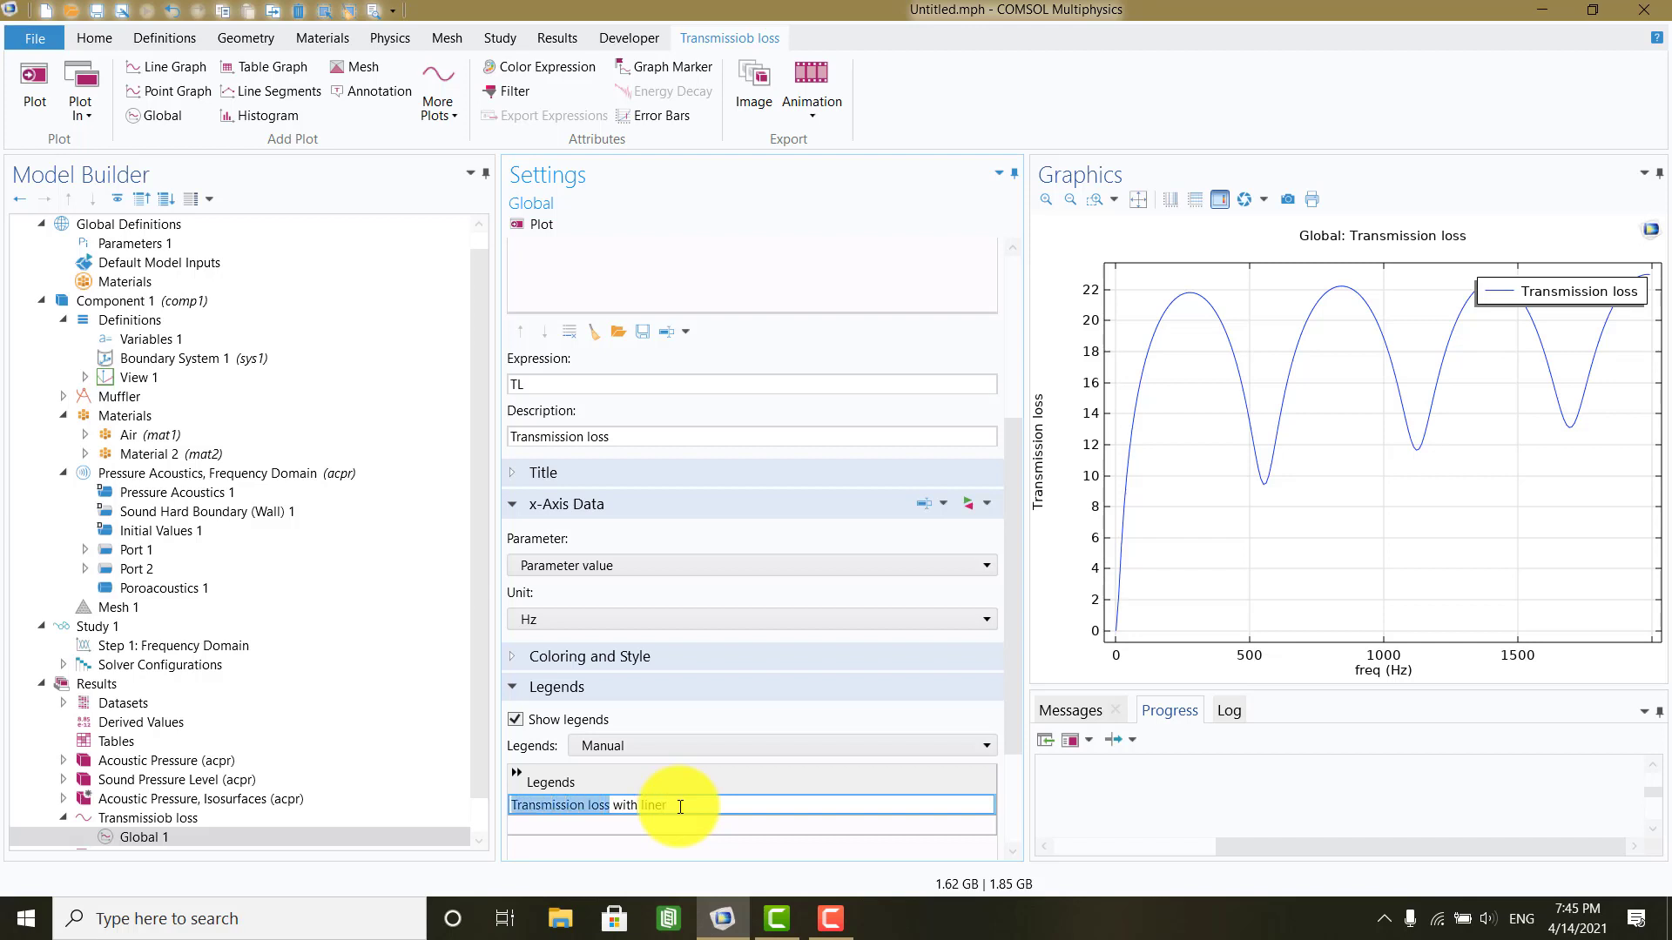
{"action": "type", "text": "TL"}
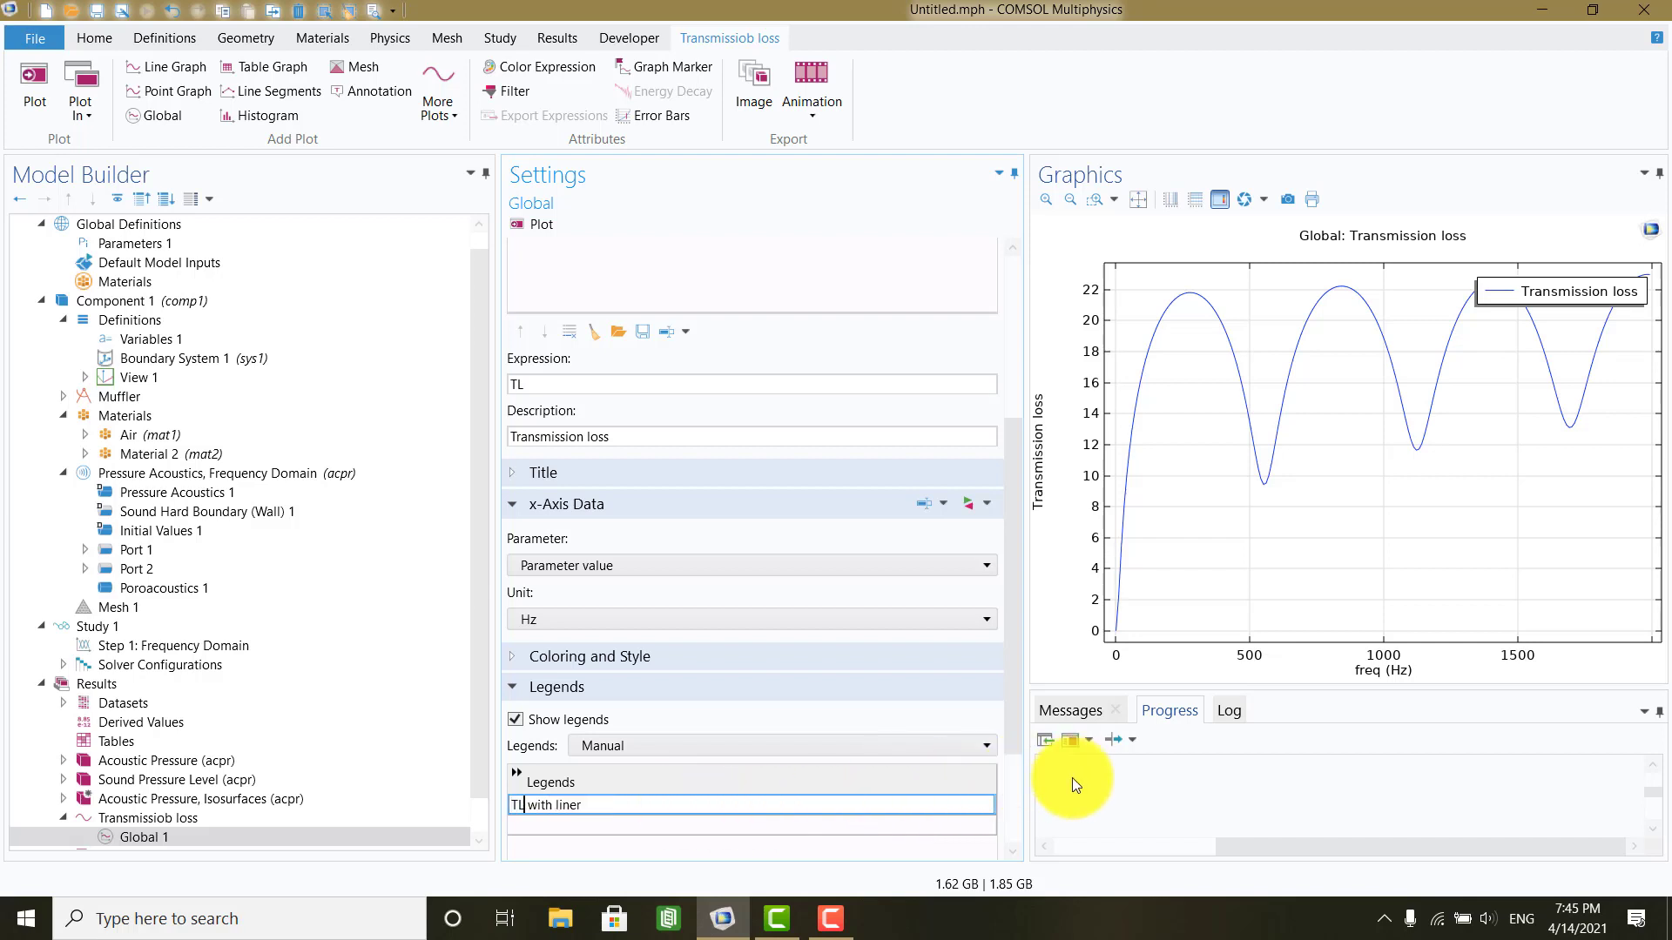
{"action": "left_click", "coordinate": [970, 824]}
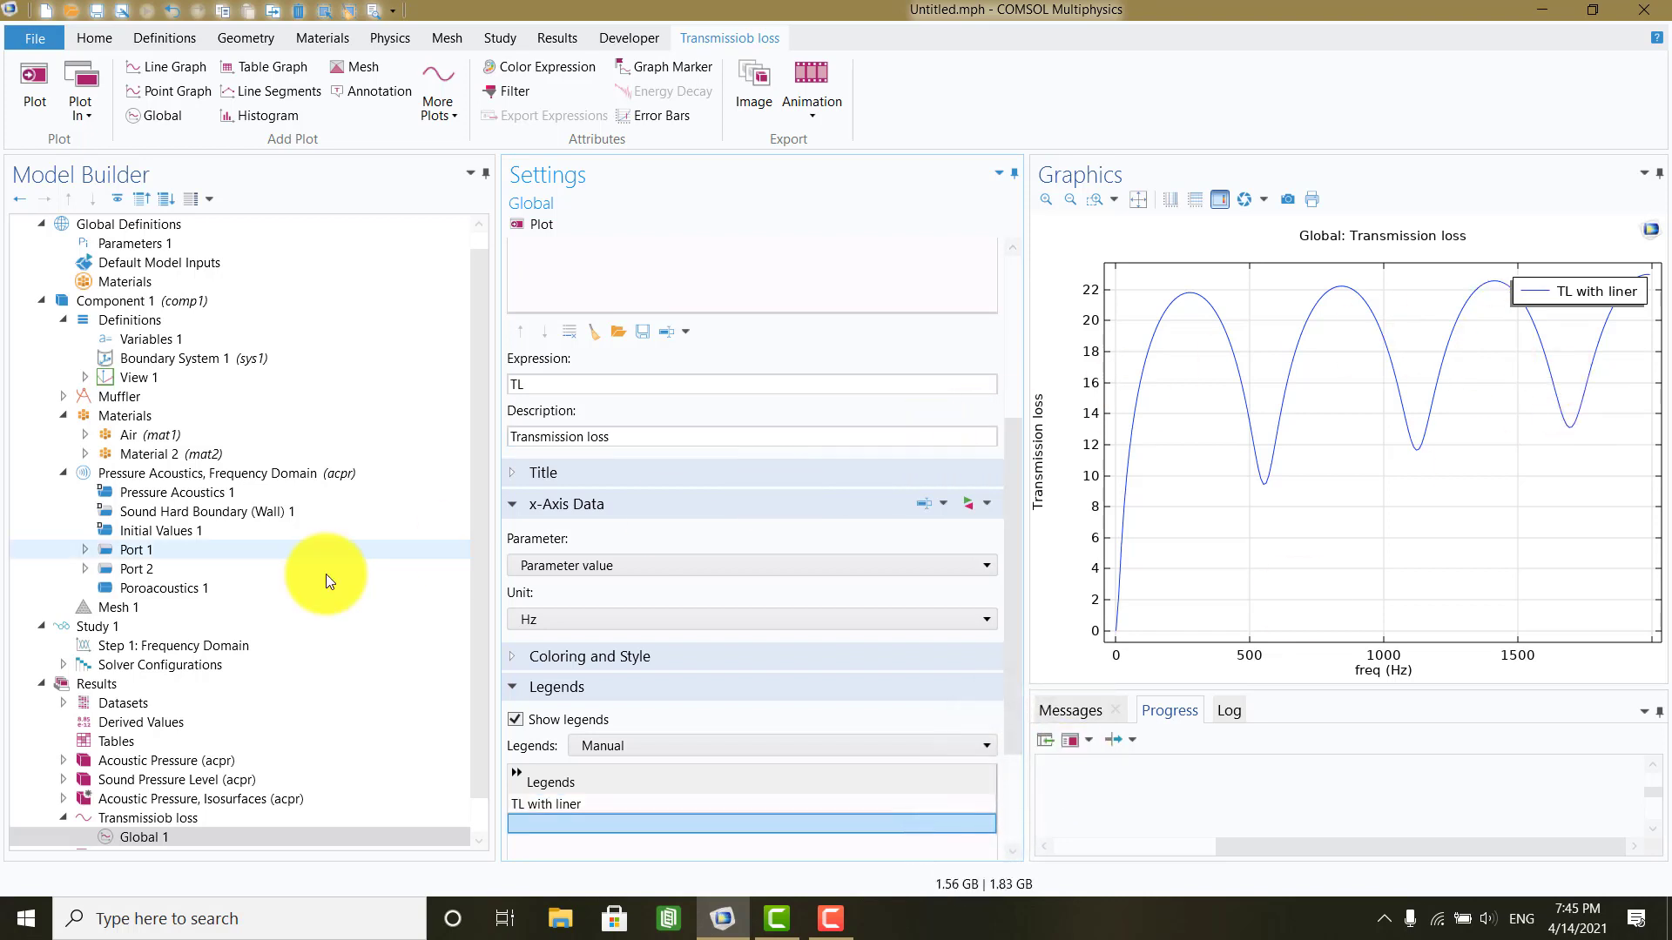
Step: Add a second general study of type Frequency Domain to the model
{"action": "left_click", "coordinate": [44, 627]}
{"action": "left_click", "coordinate": [500, 38]}
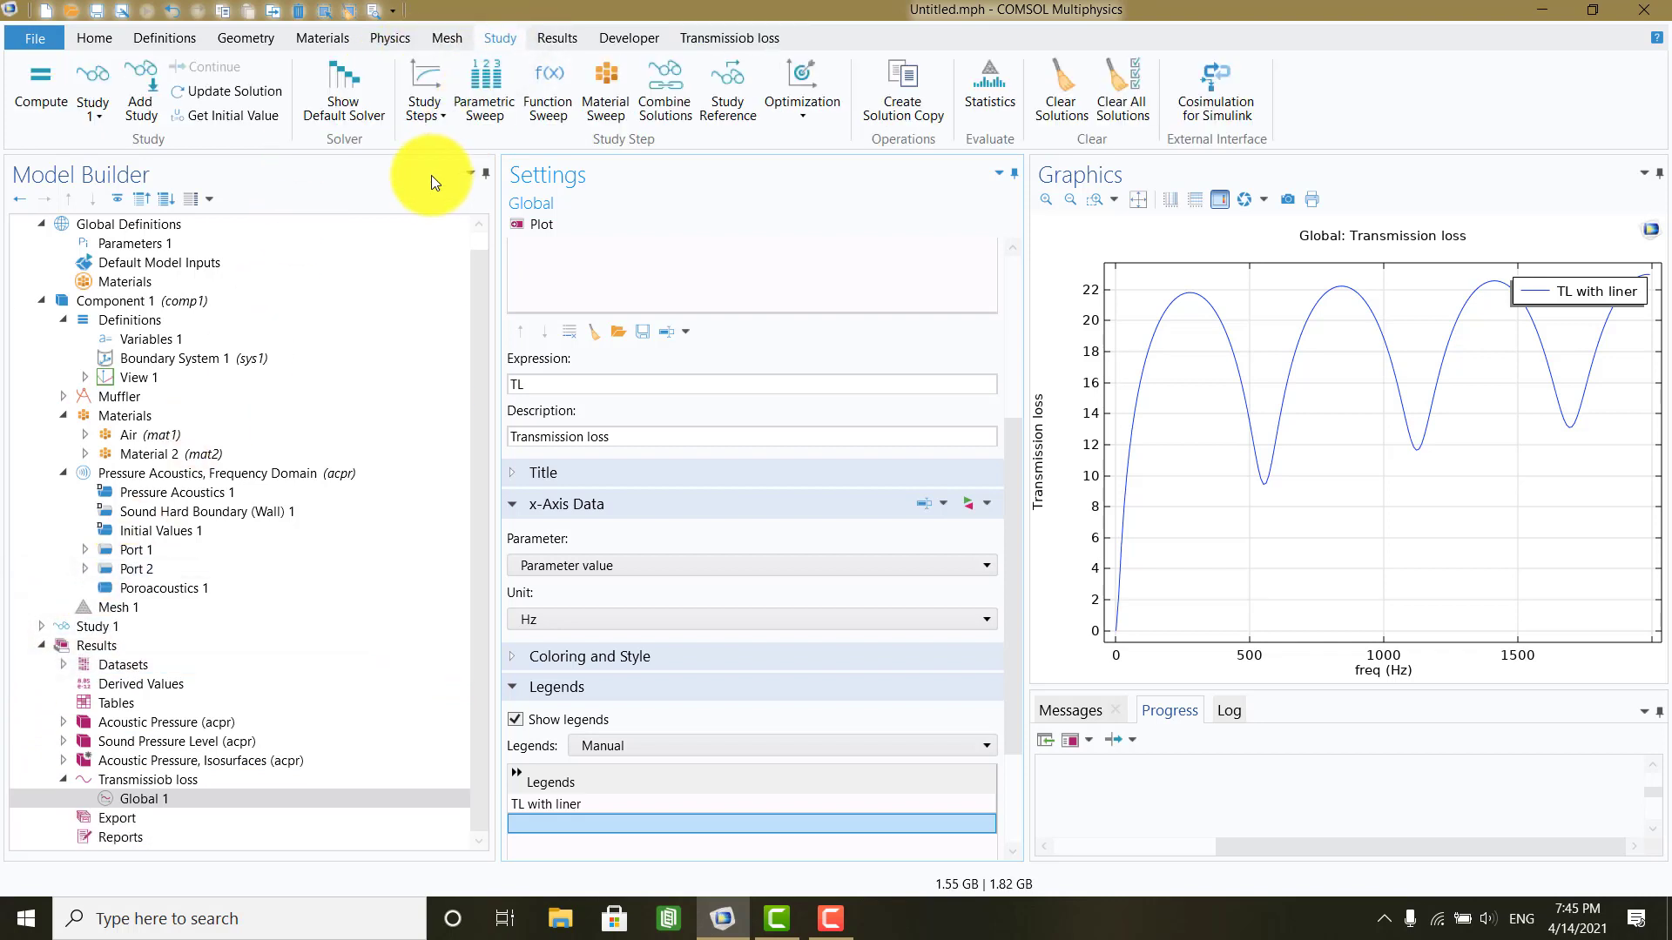
{"action": "left_click", "coordinate": [135, 109]}
{"action": "left_click", "coordinate": [1435, 300]}
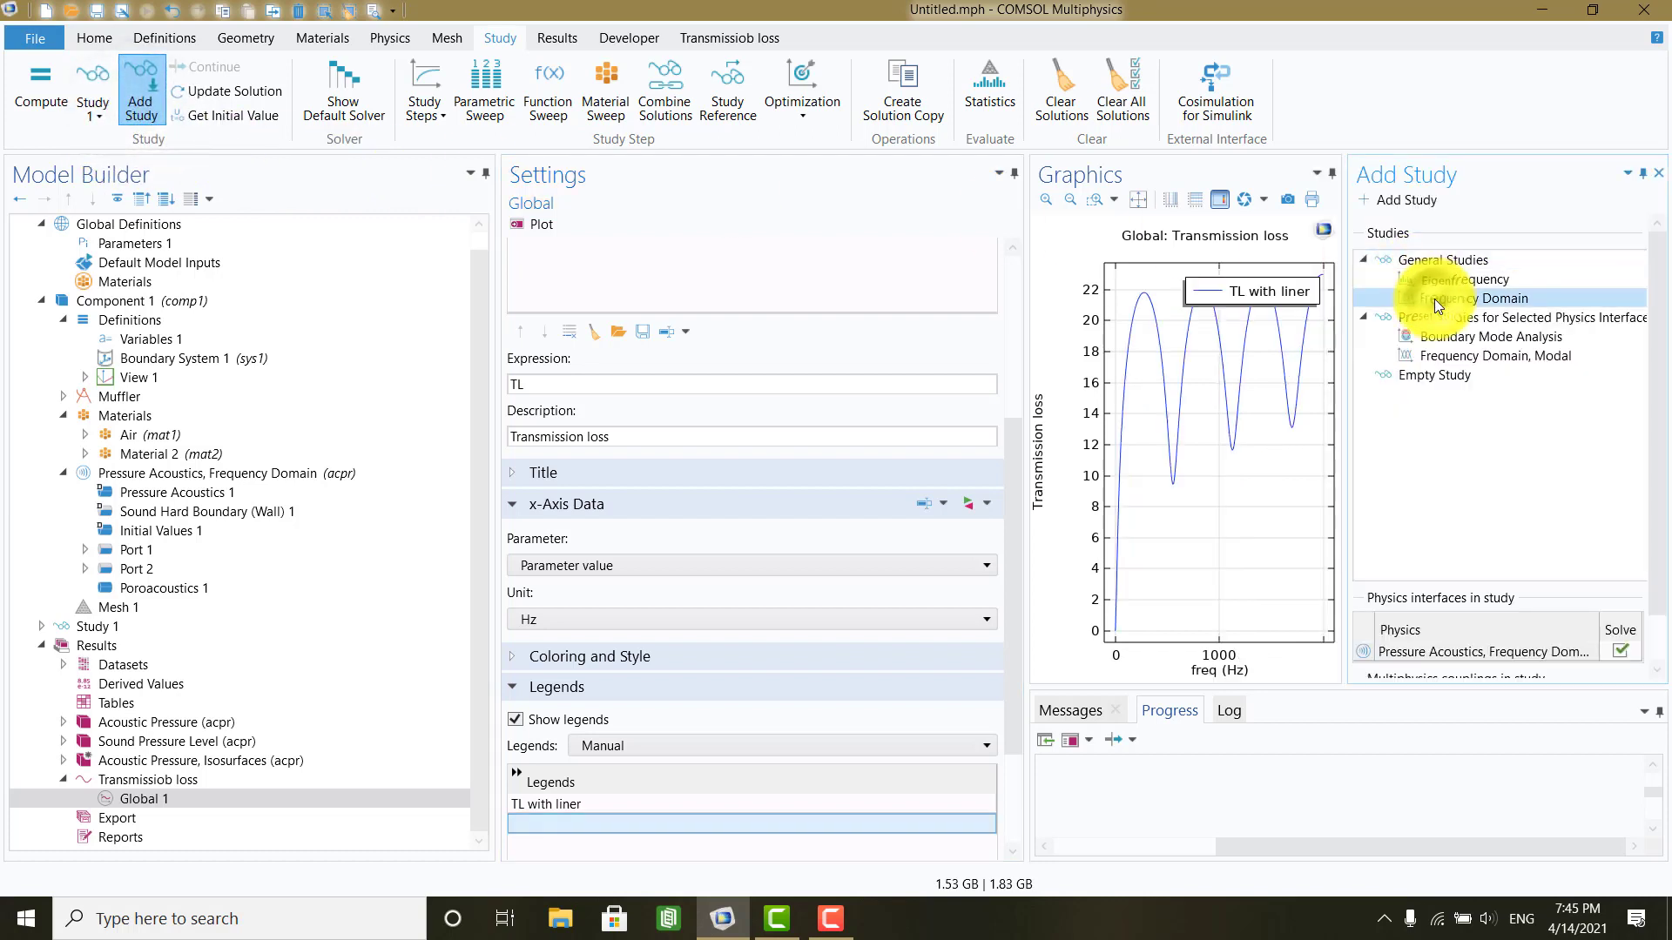
{"action": "left_click", "coordinate": [1407, 205]}
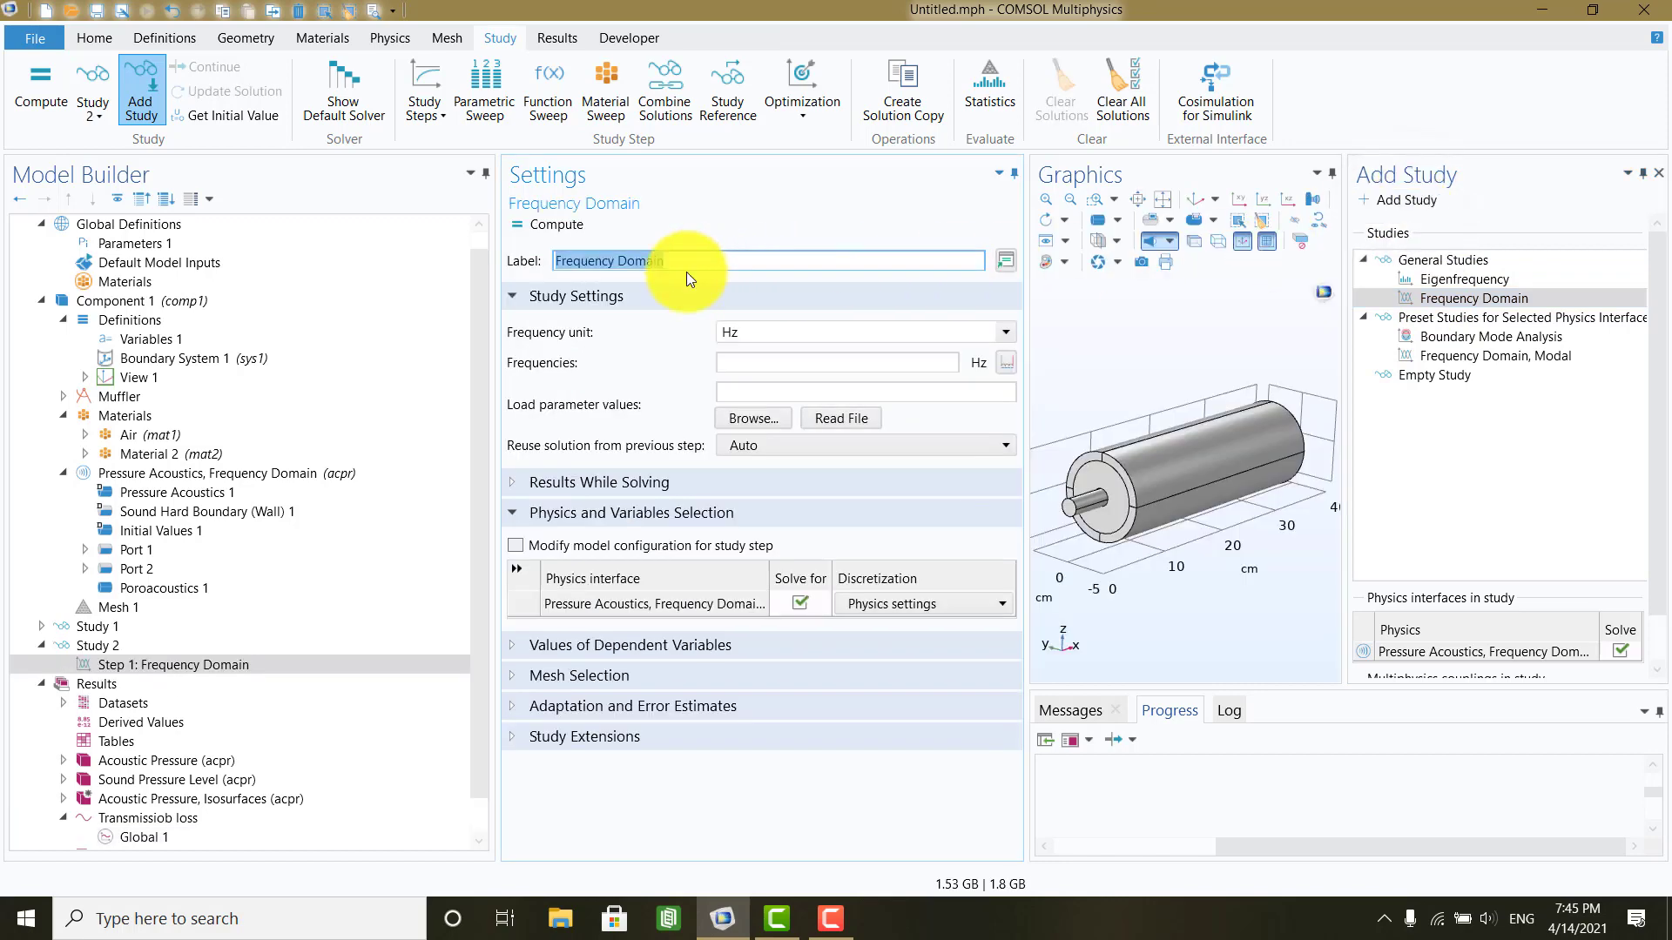
Step: Label the first study "Study 1 Liner" and the second study "Study 2 Without liner"
{"action": "left_click", "coordinate": [104, 628]}
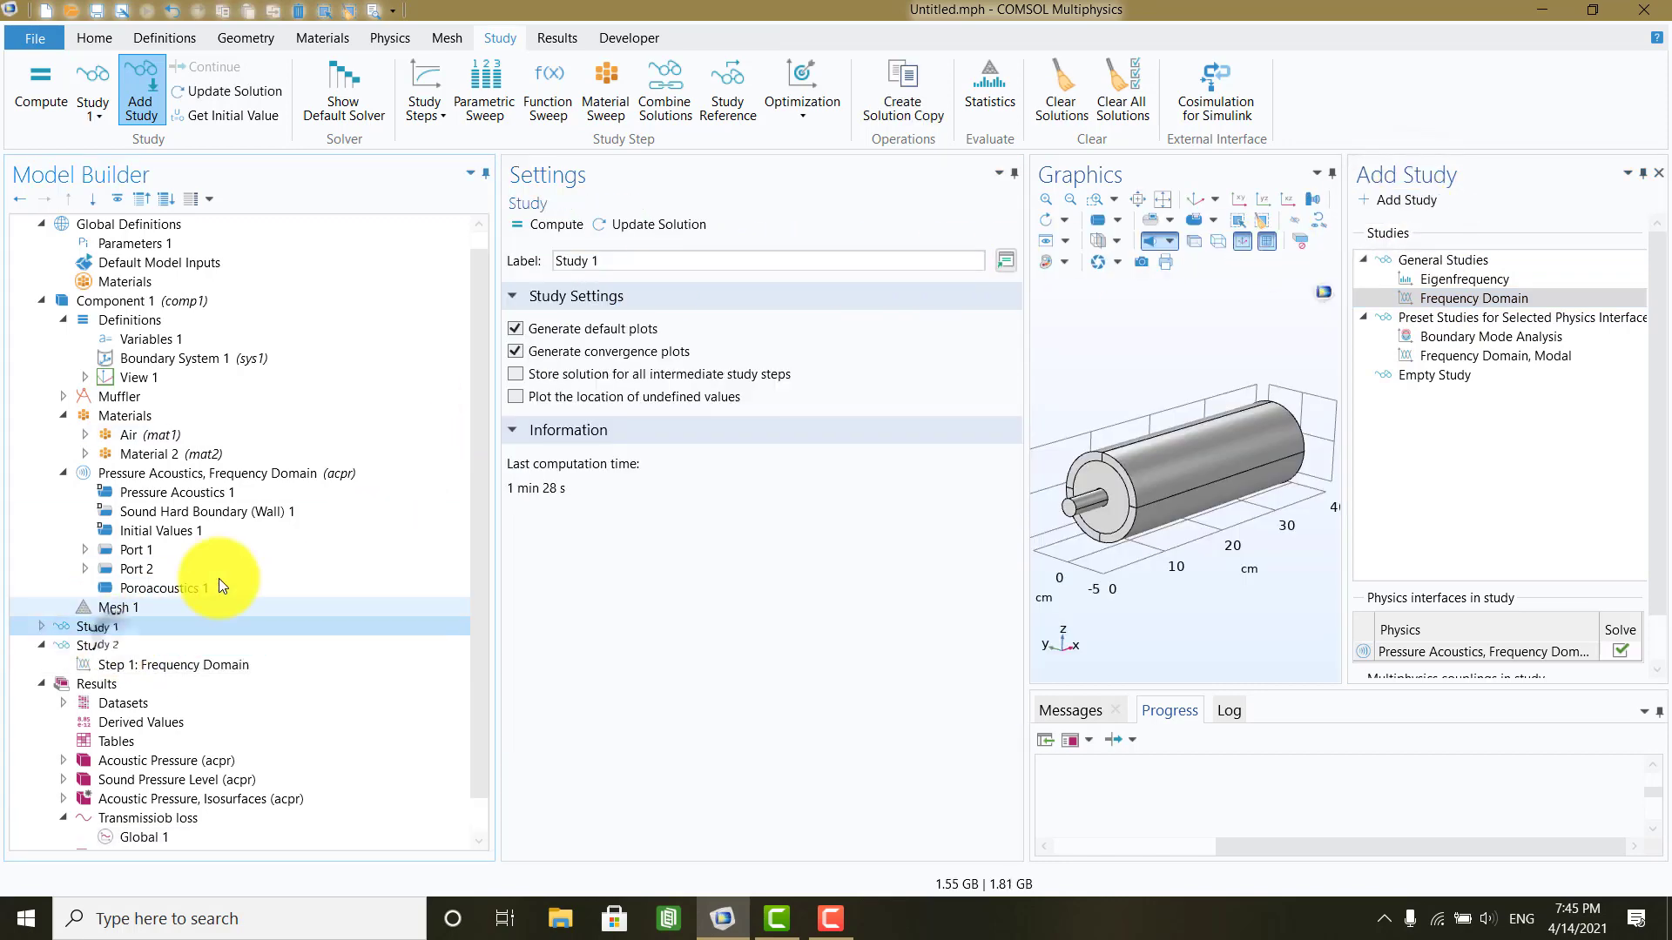
{"action": "left_click", "coordinate": [727, 260]}
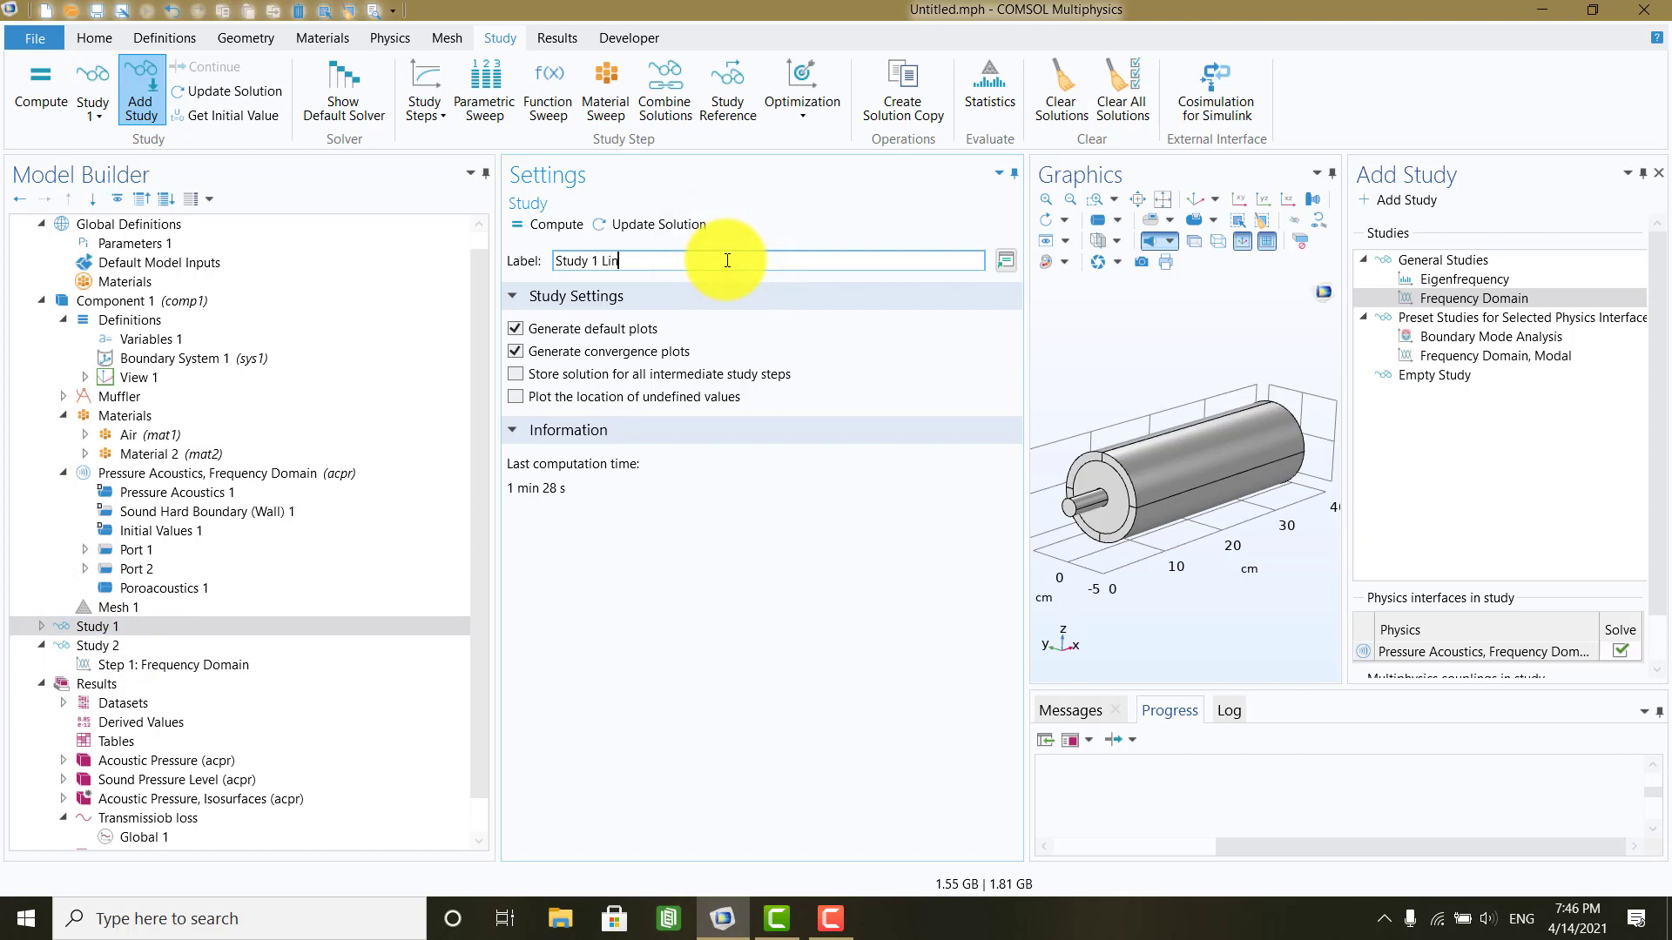
{"action": "left_click", "coordinate": [121, 649]}
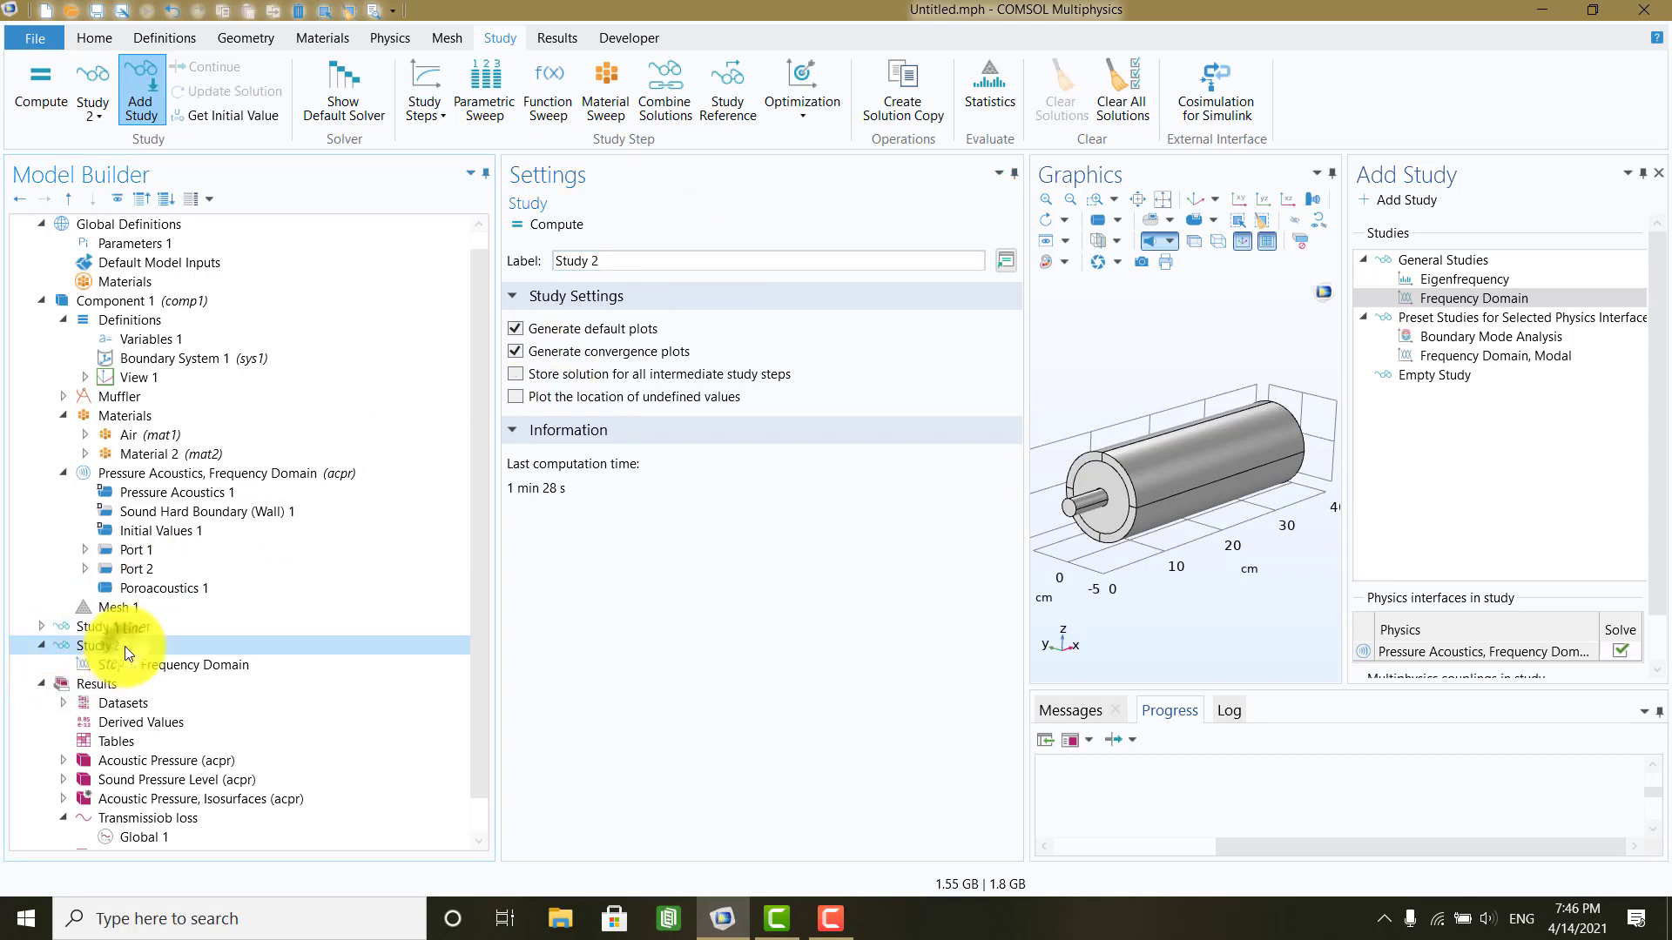
{"action": "left_click", "coordinate": [654, 261]}
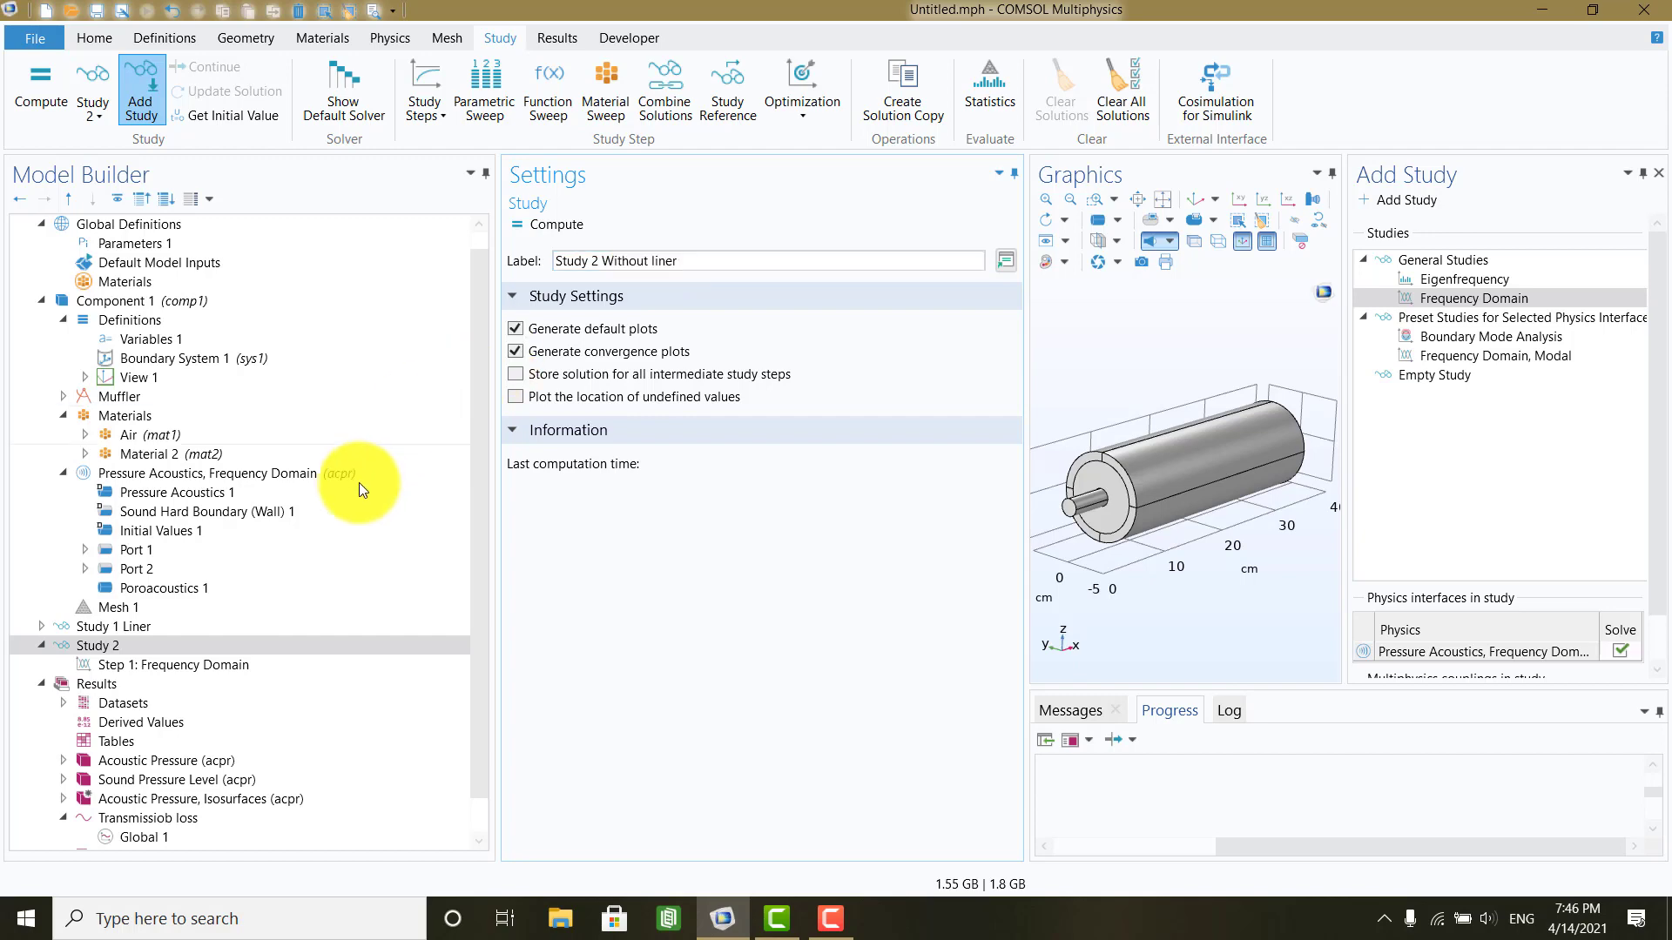
Step: Enable modifying the model configuration for Study 2's Frequency Domain step and disable Poroacoustics 1 in it
{"action": "left_click", "coordinate": [183, 662]}
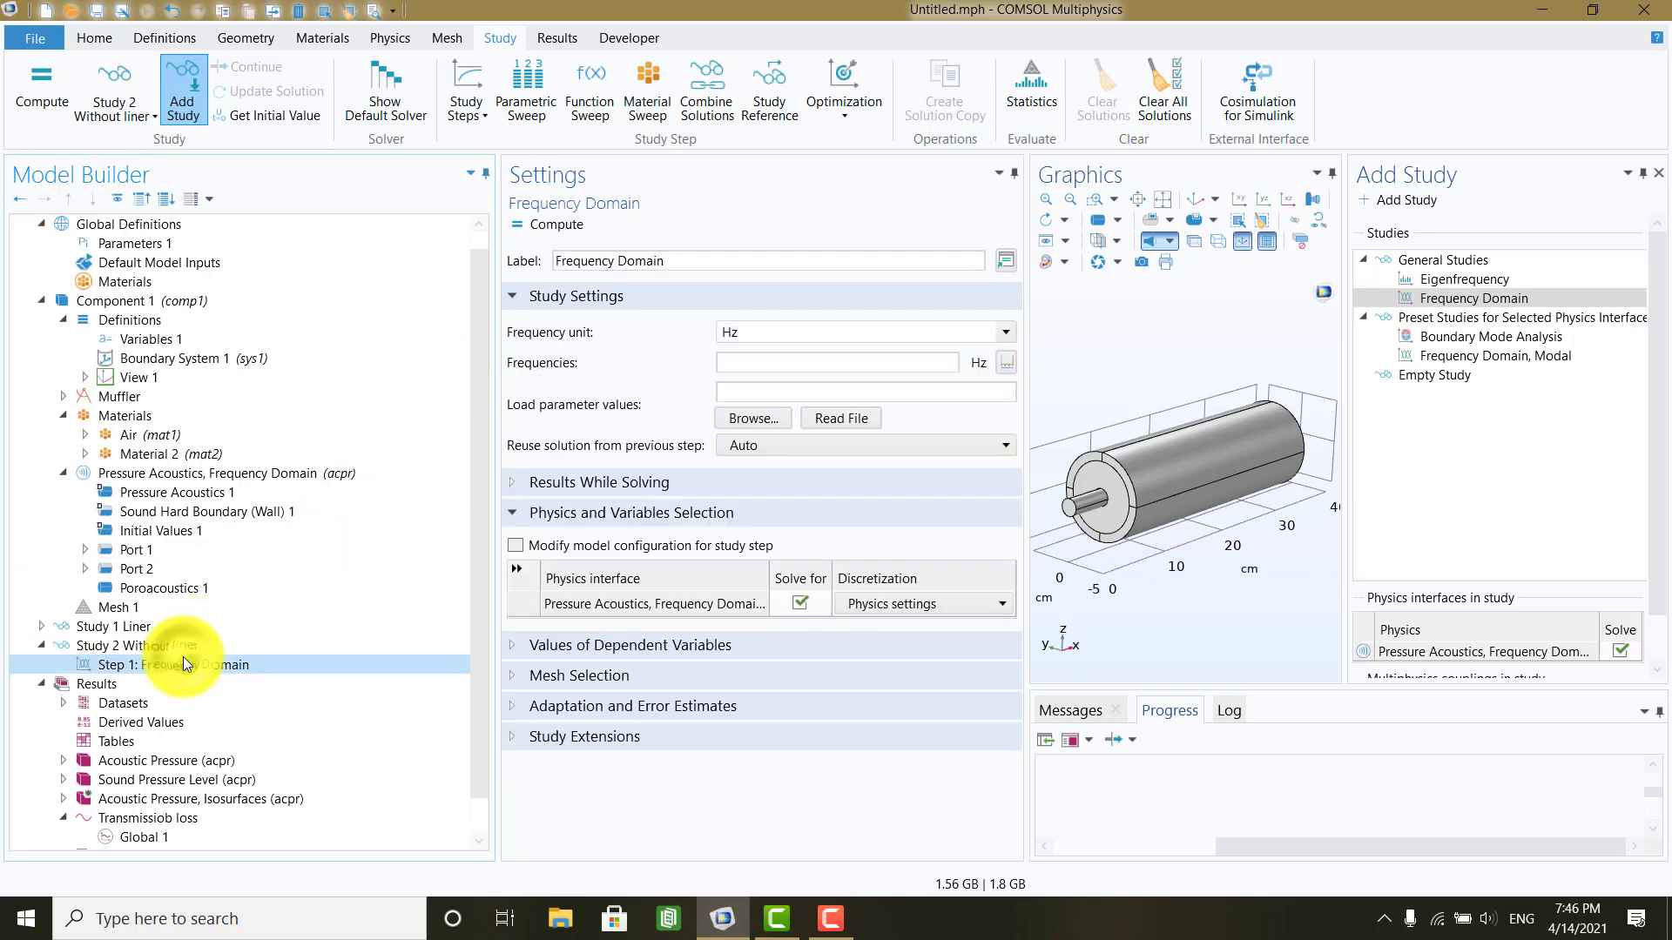
{"action": "left_click", "coordinate": [516, 545]}
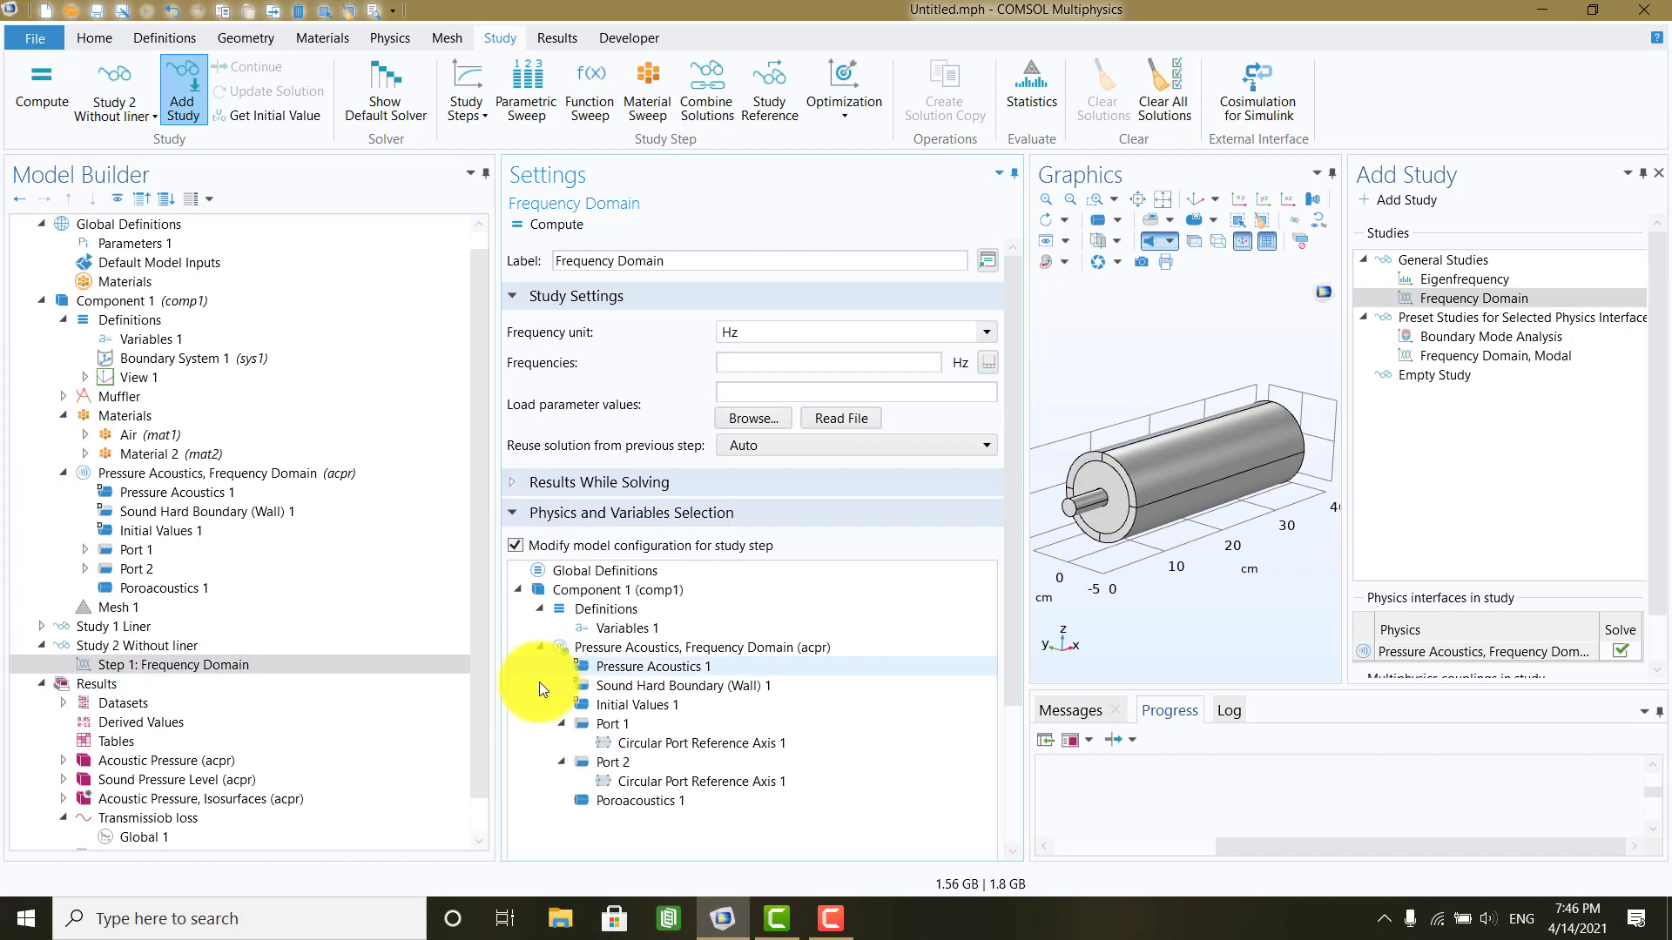
{"action": "left_click", "coordinate": [604, 798]}
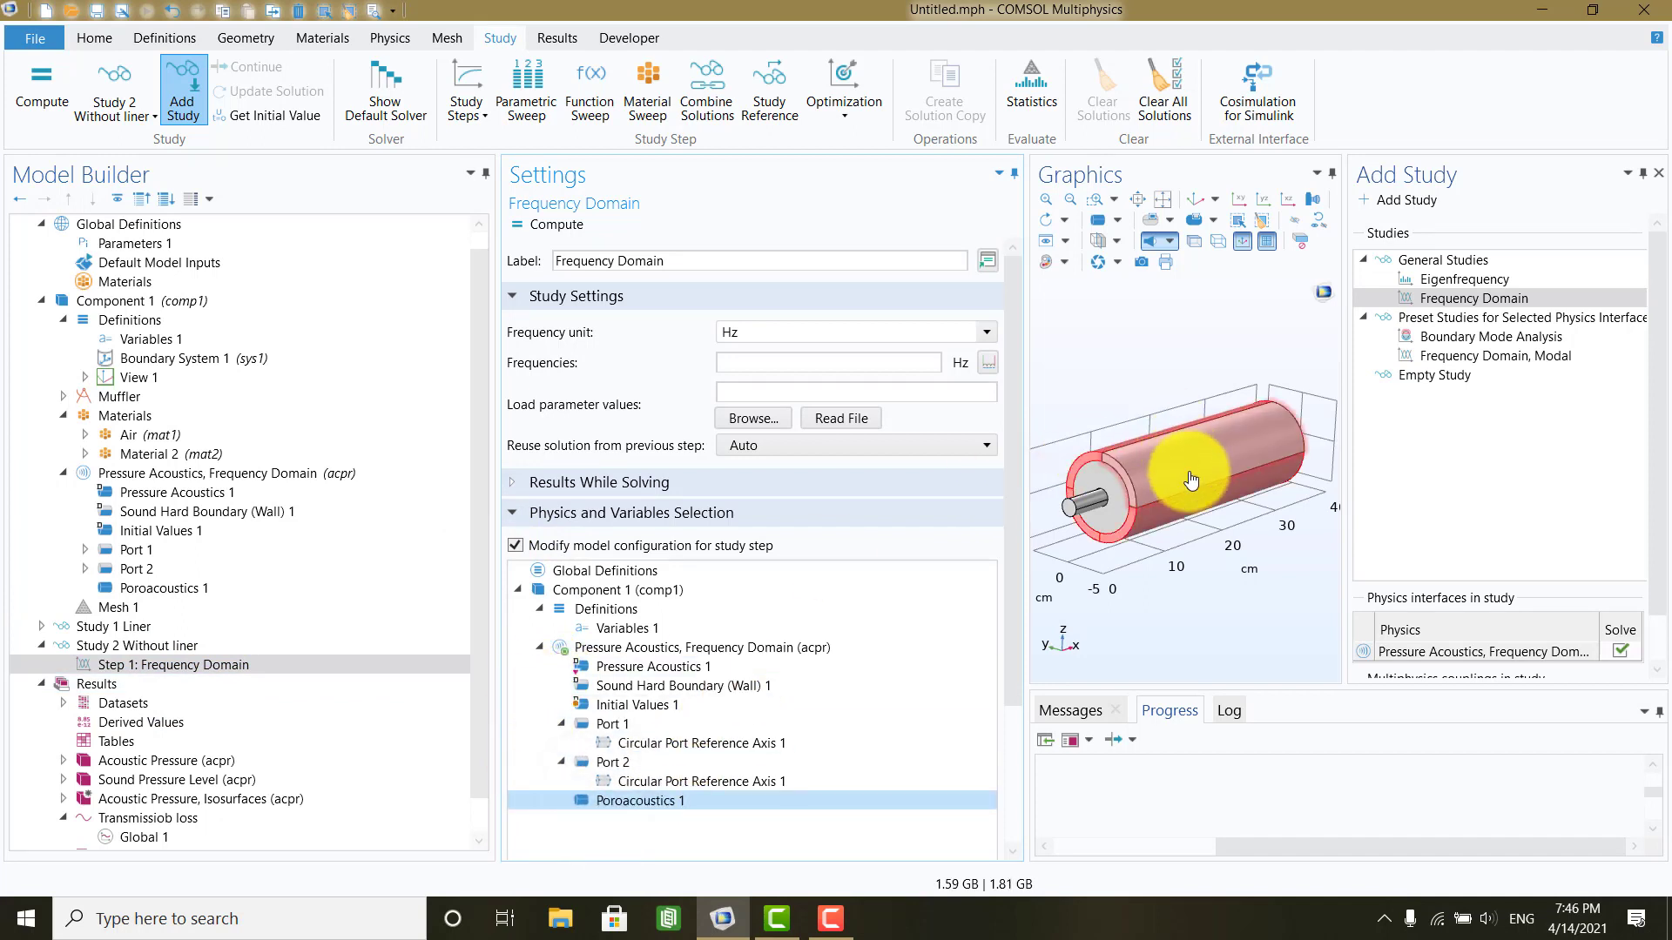
{"action": "right_click", "coordinate": [667, 796]}
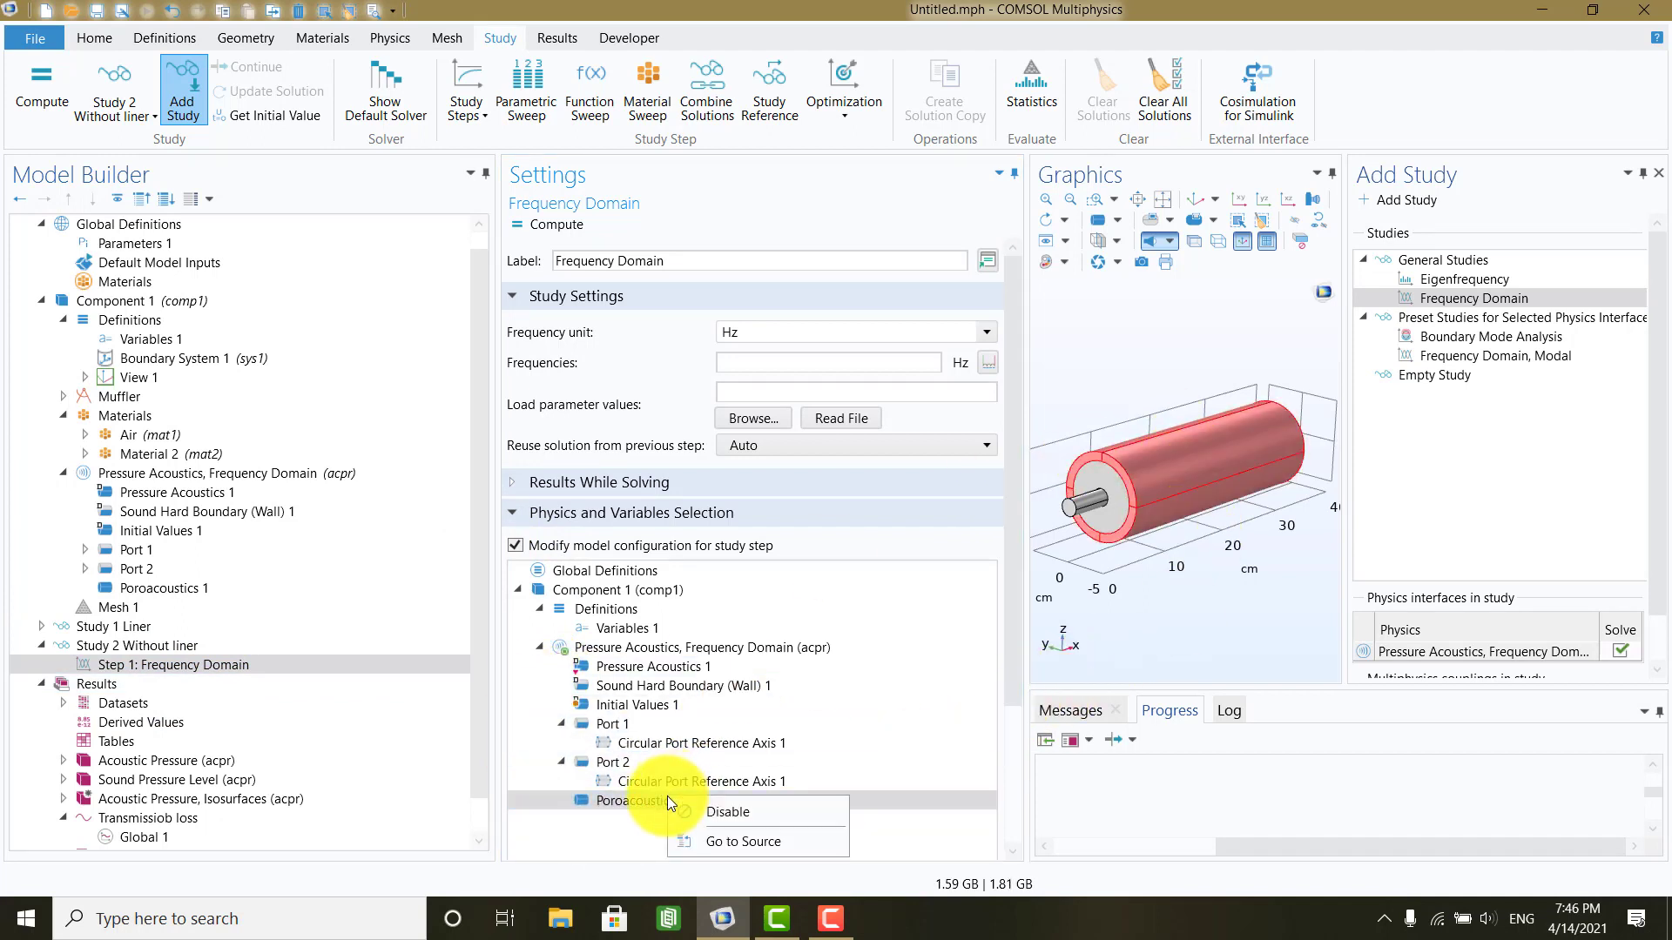
{"action": "left_click", "coordinate": [681, 807]}
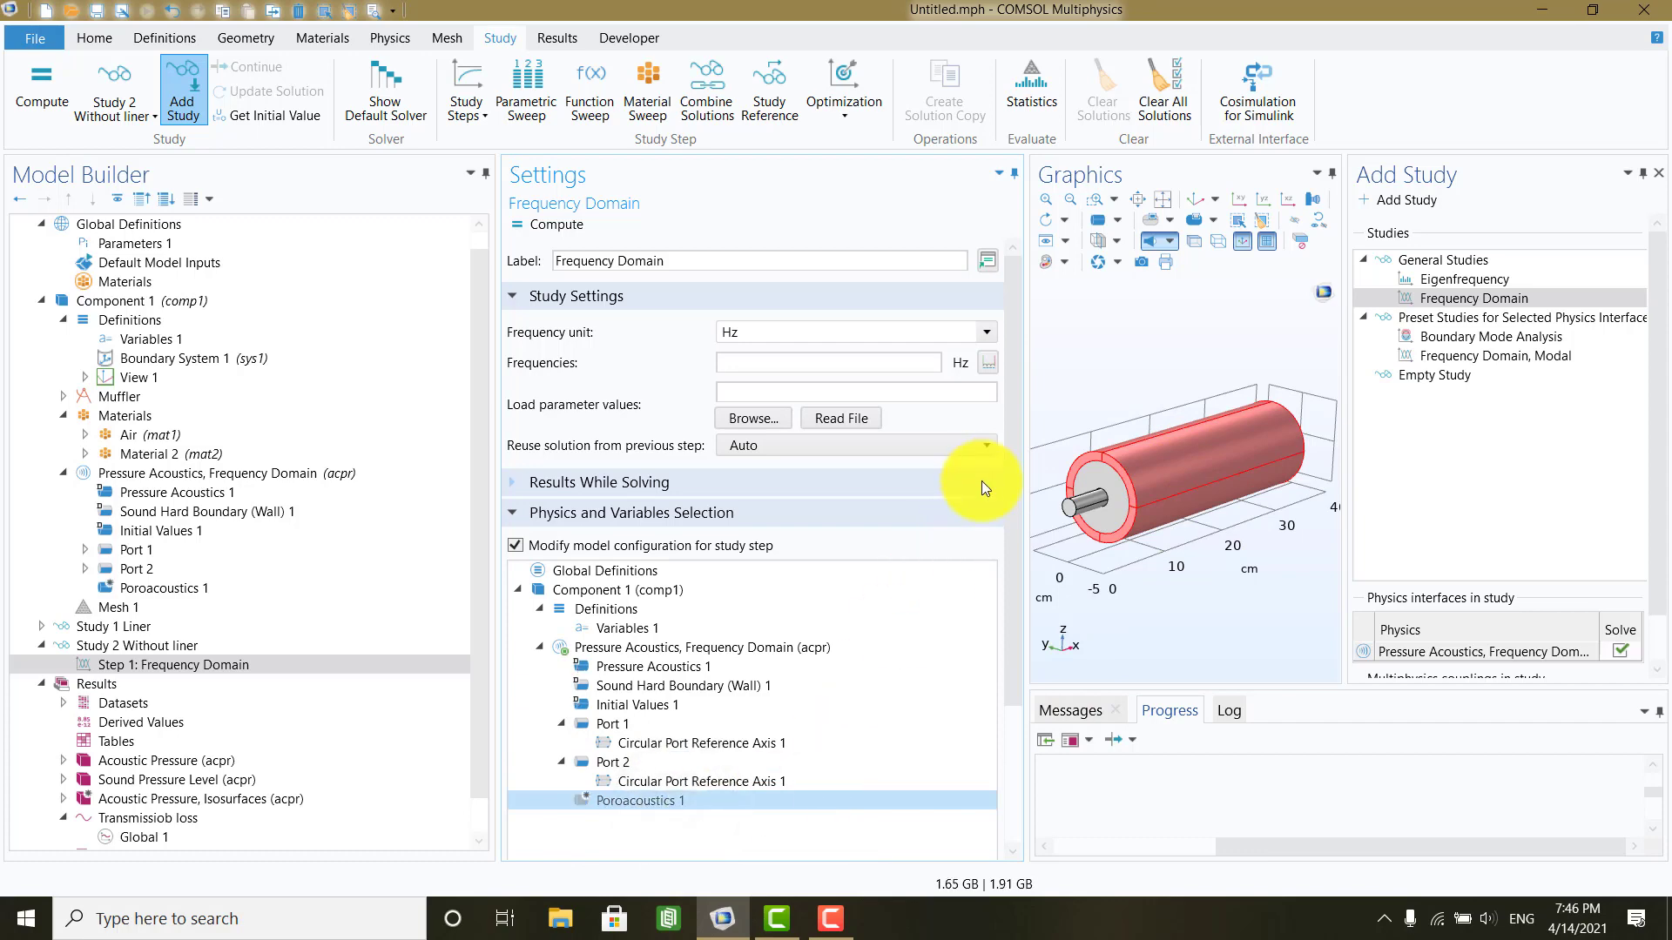
Step: Copy the frequencies range(1,10,2000) from Study 1's Frequency Domain step into the Frequency Domain step of Study 2
{"action": "left_click", "coordinate": [109, 645]}
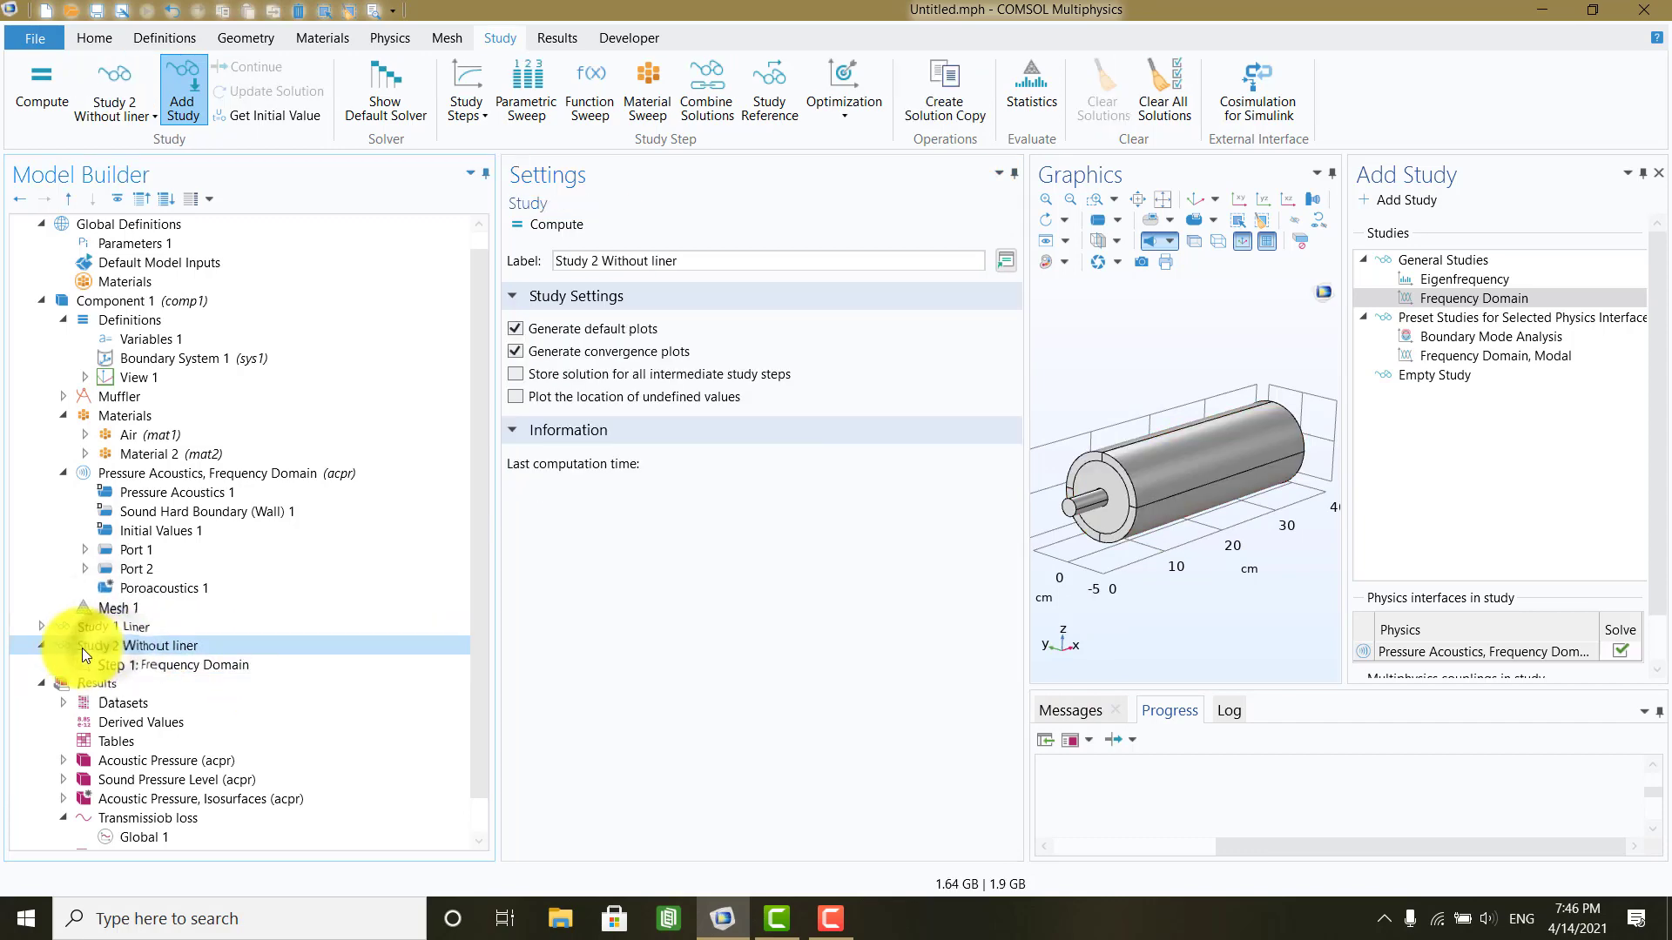
{"action": "left_click", "coordinate": [41, 626]}
{"action": "left_click", "coordinate": [152, 645]}
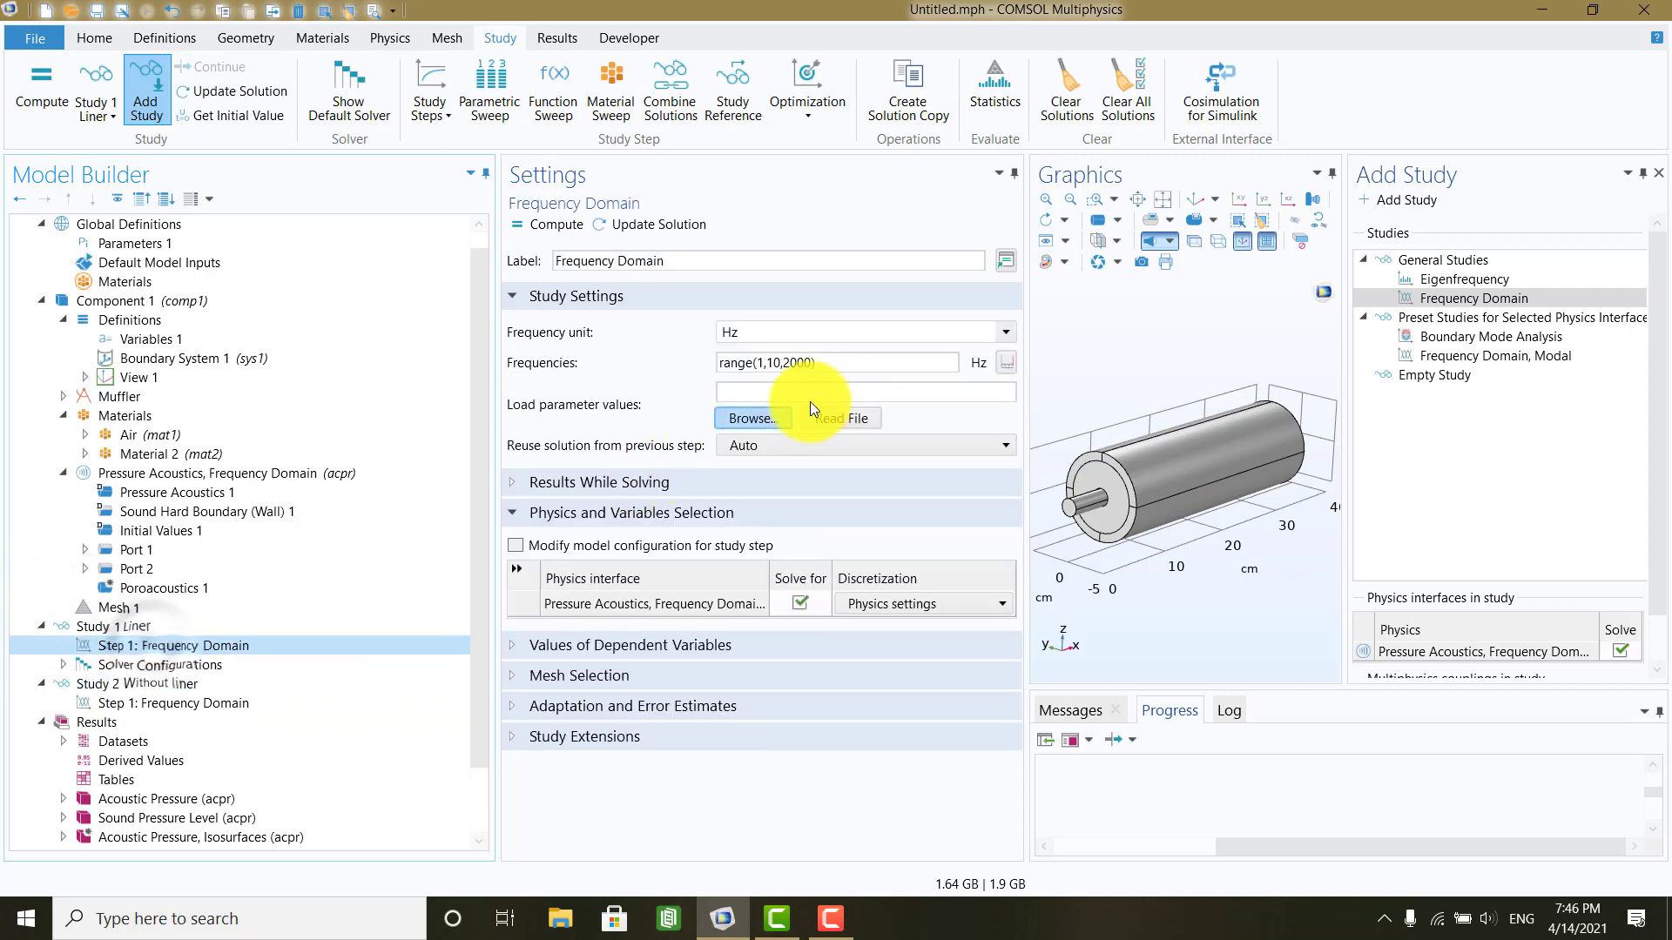
{"action": "triple_click", "coordinate": [841, 364]}
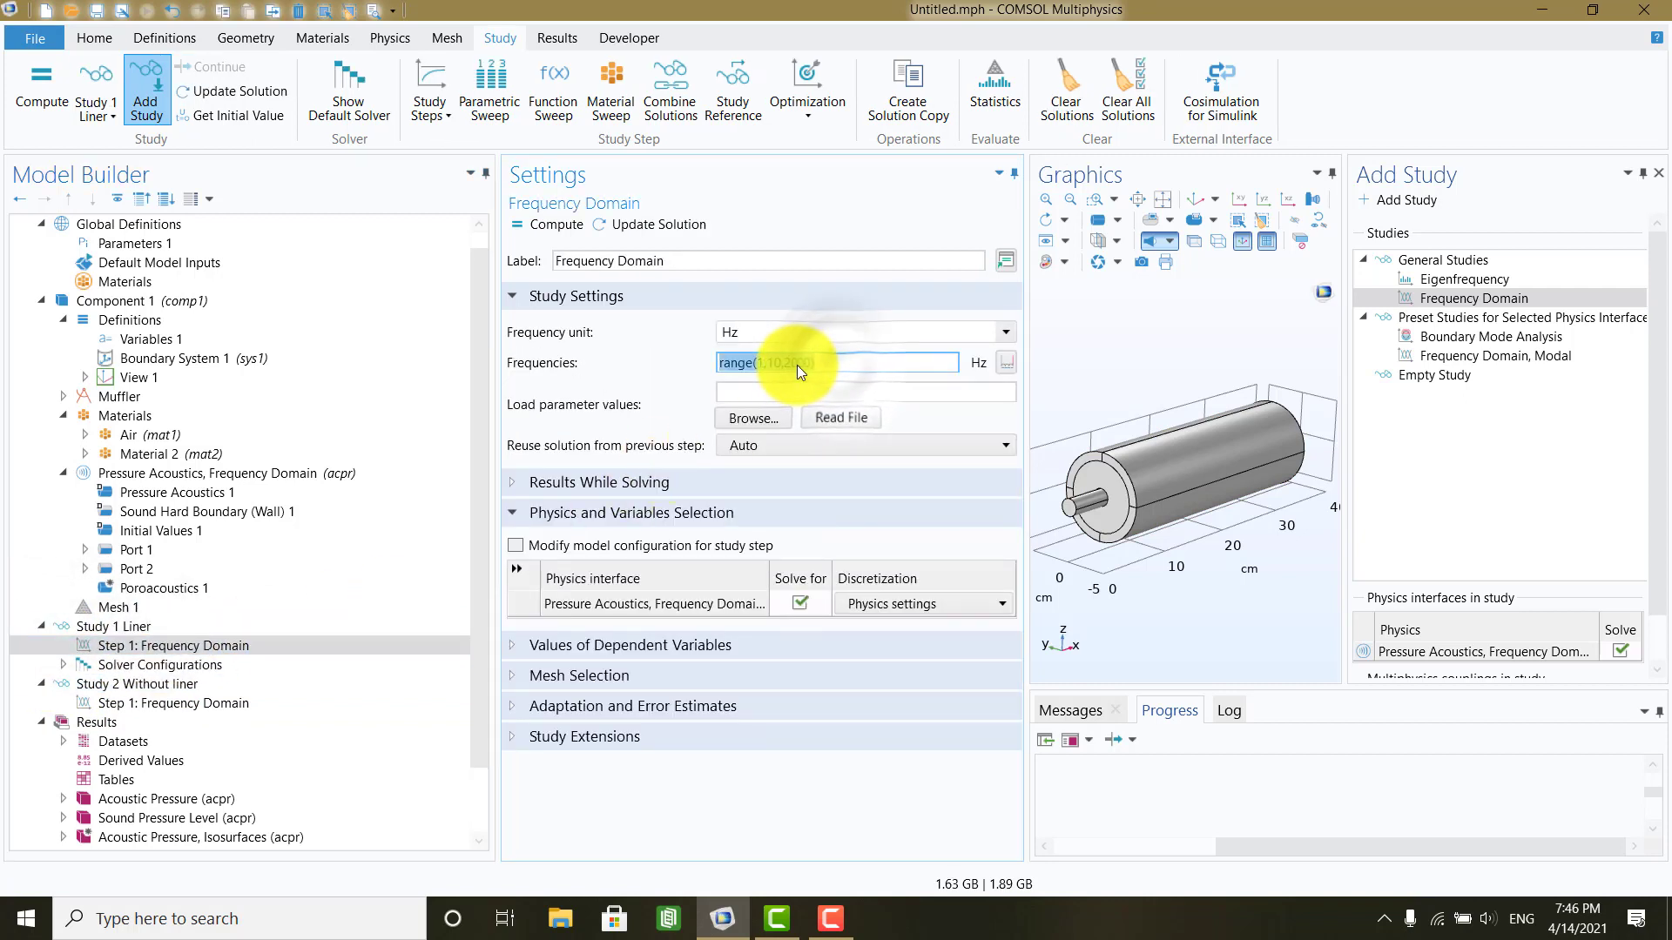
{"action": "right_click", "coordinate": [797, 364]}
{"action": "left_click", "coordinate": [832, 383]}
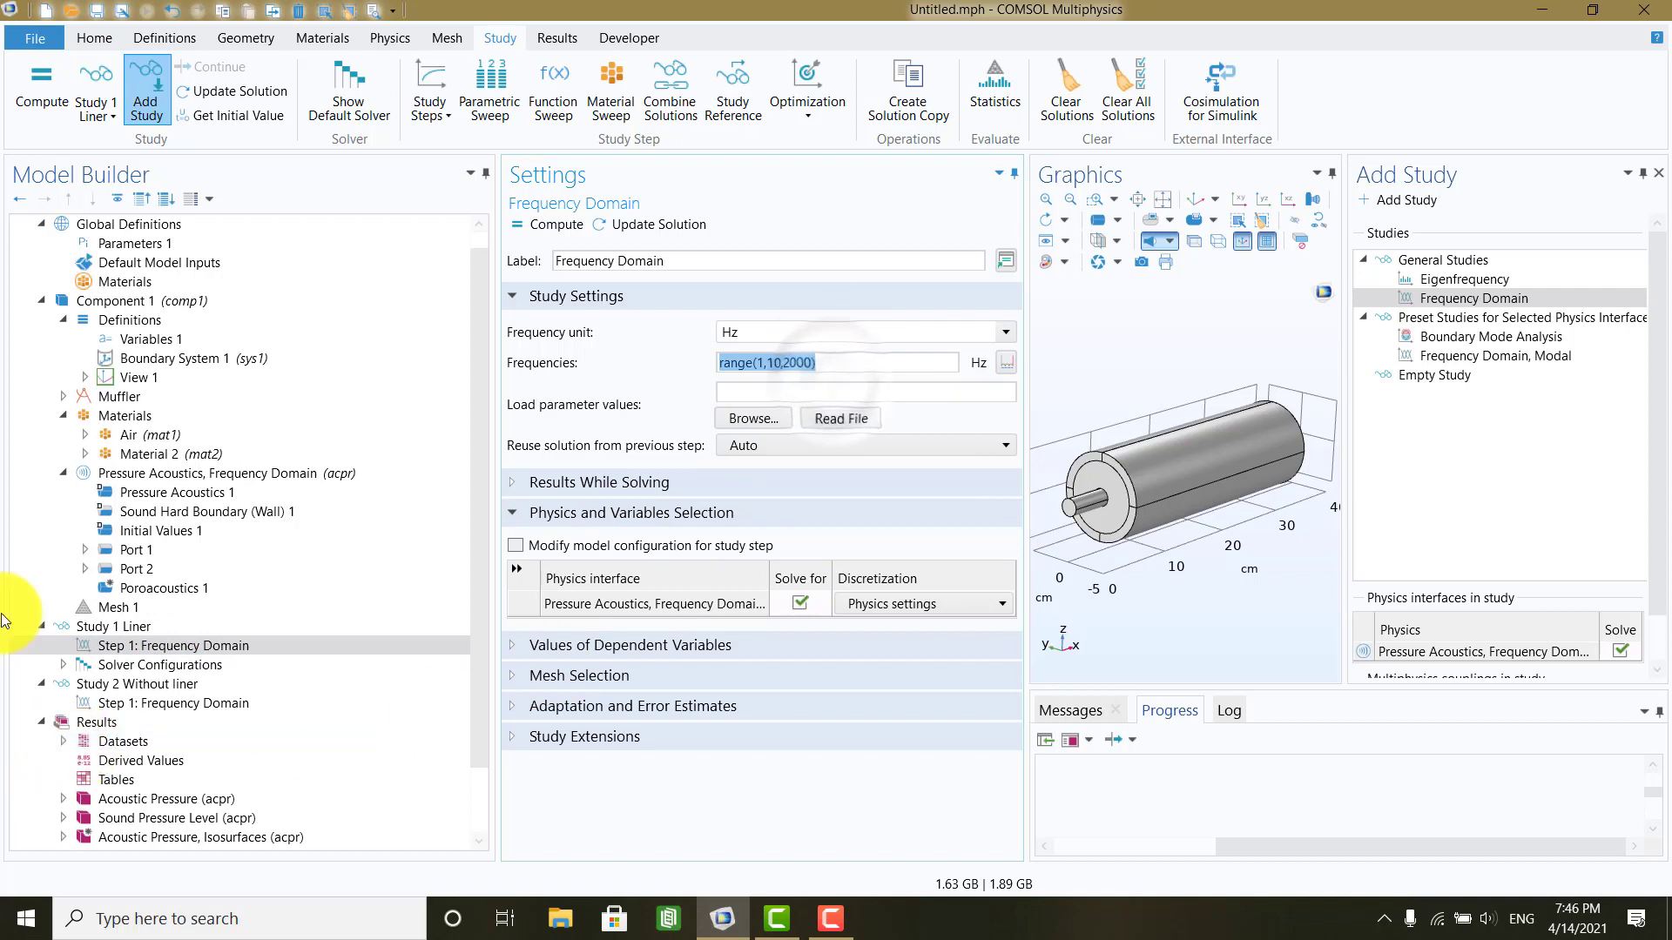
{"action": "left_click", "coordinate": [102, 704]}
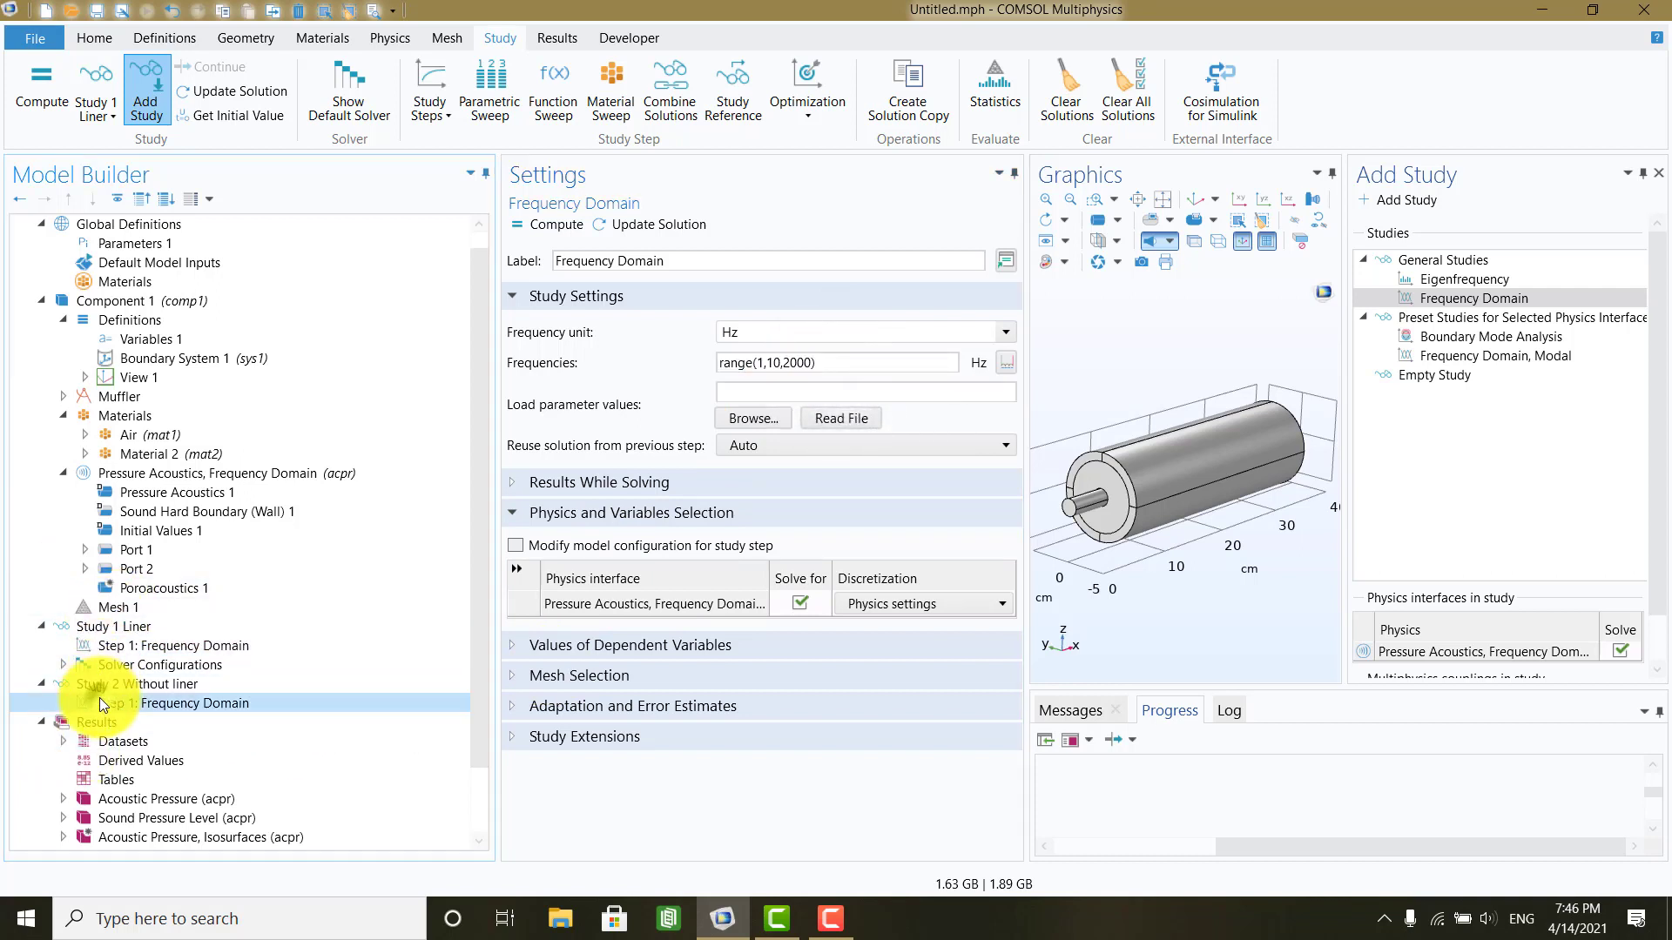
{"action": "right_click", "coordinate": [760, 366]}
{"action": "left_click", "coordinate": [816, 433]}
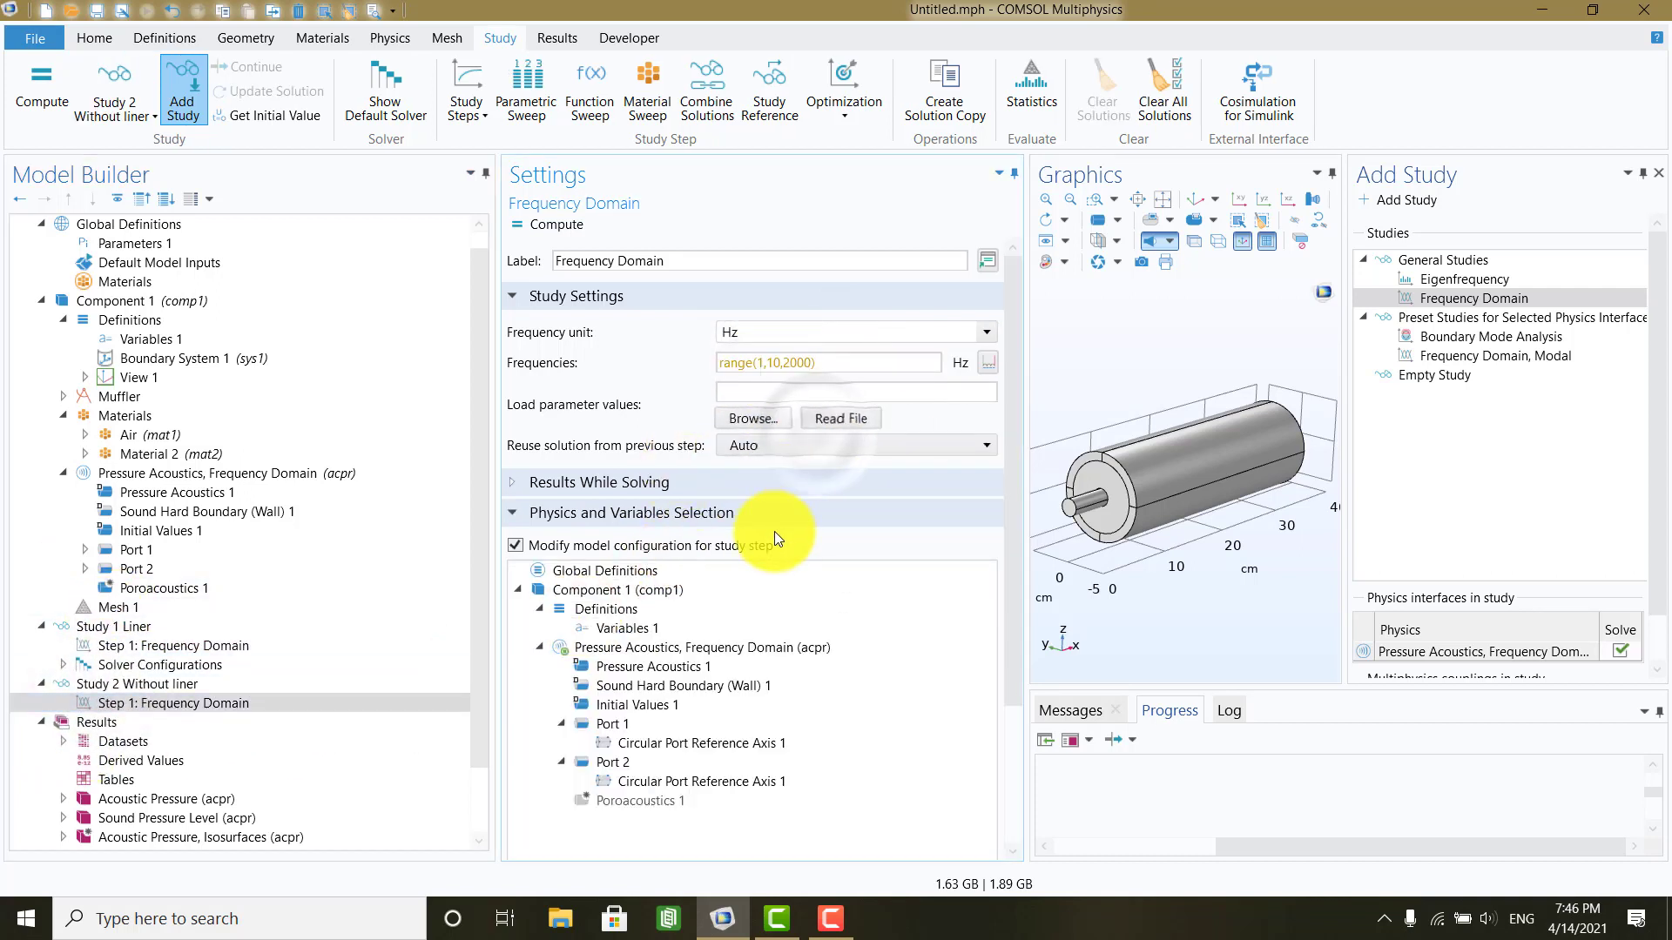
{"action": "left_click", "coordinate": [784, 390]}
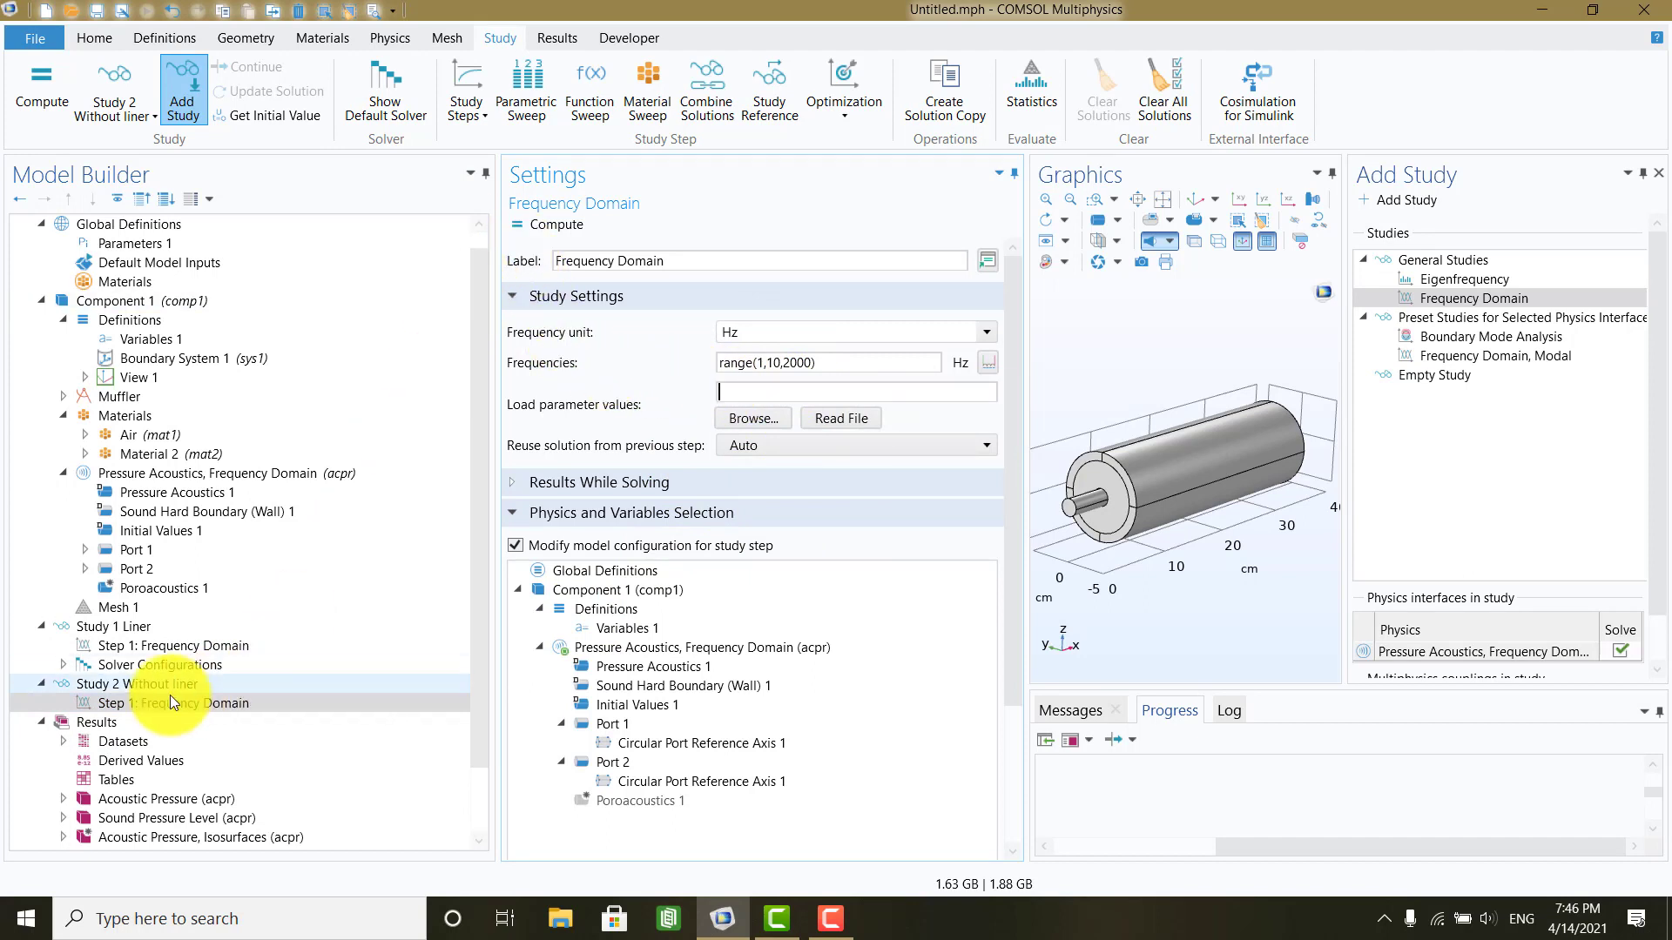
Step: Compute the study without liner, and reopen the Global 1 plot of the transmission loss group
{"action": "left_click", "coordinate": [42, 684]}
{"action": "left_click", "coordinate": [42, 626]}
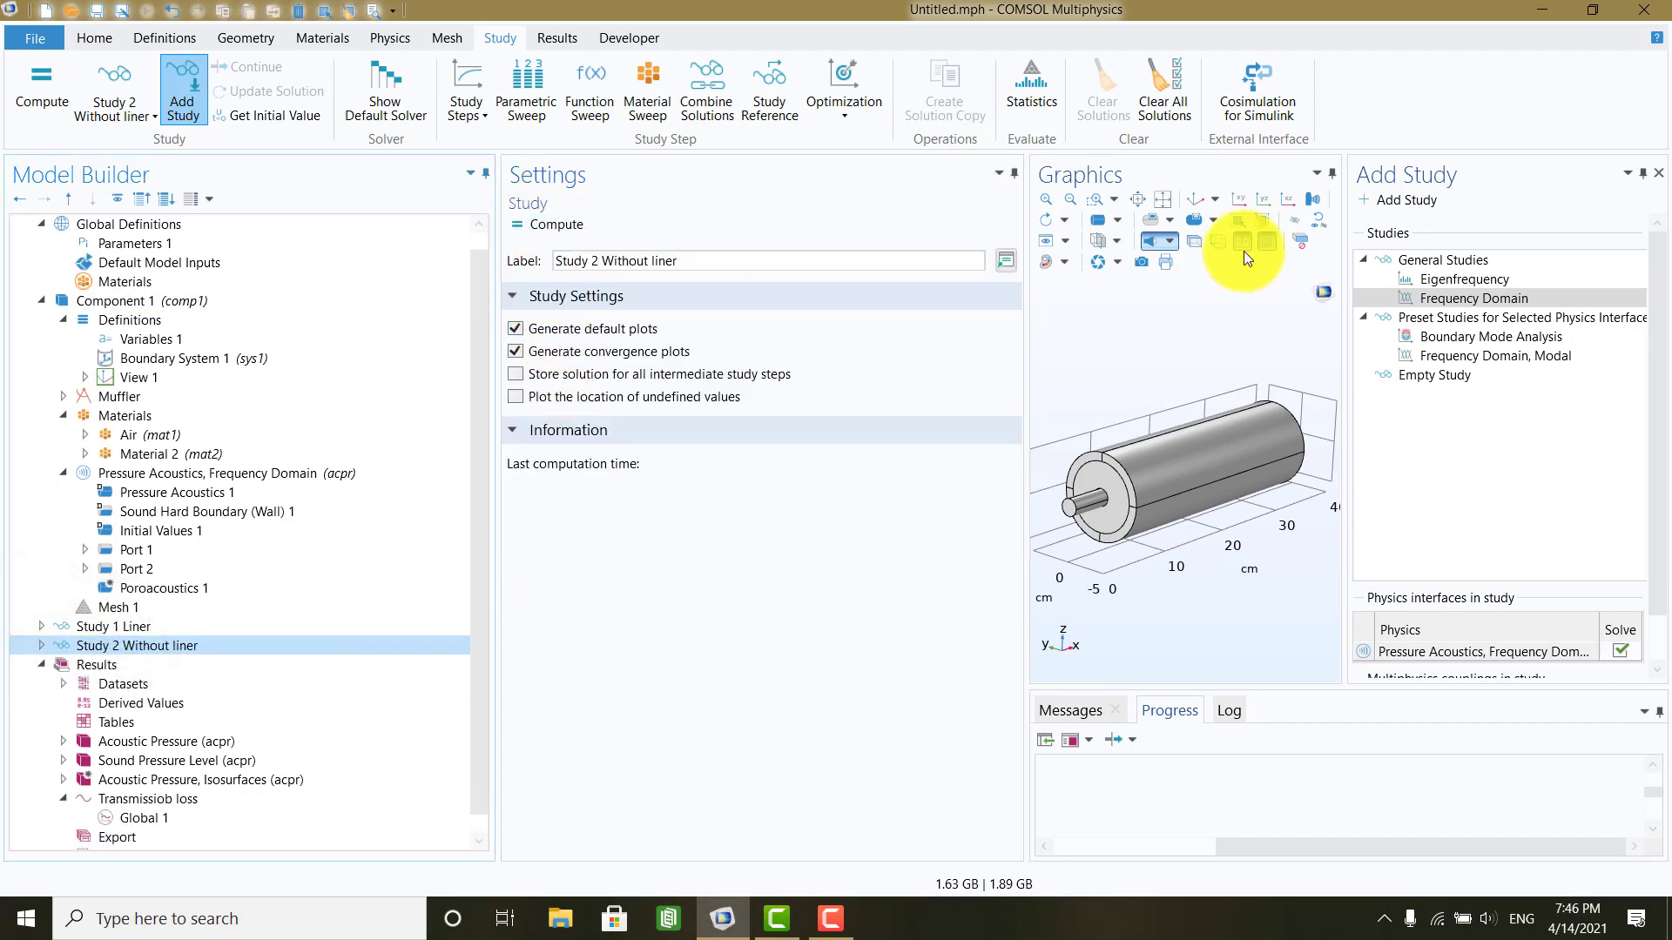
{"action": "left_click", "coordinate": [1658, 173]}
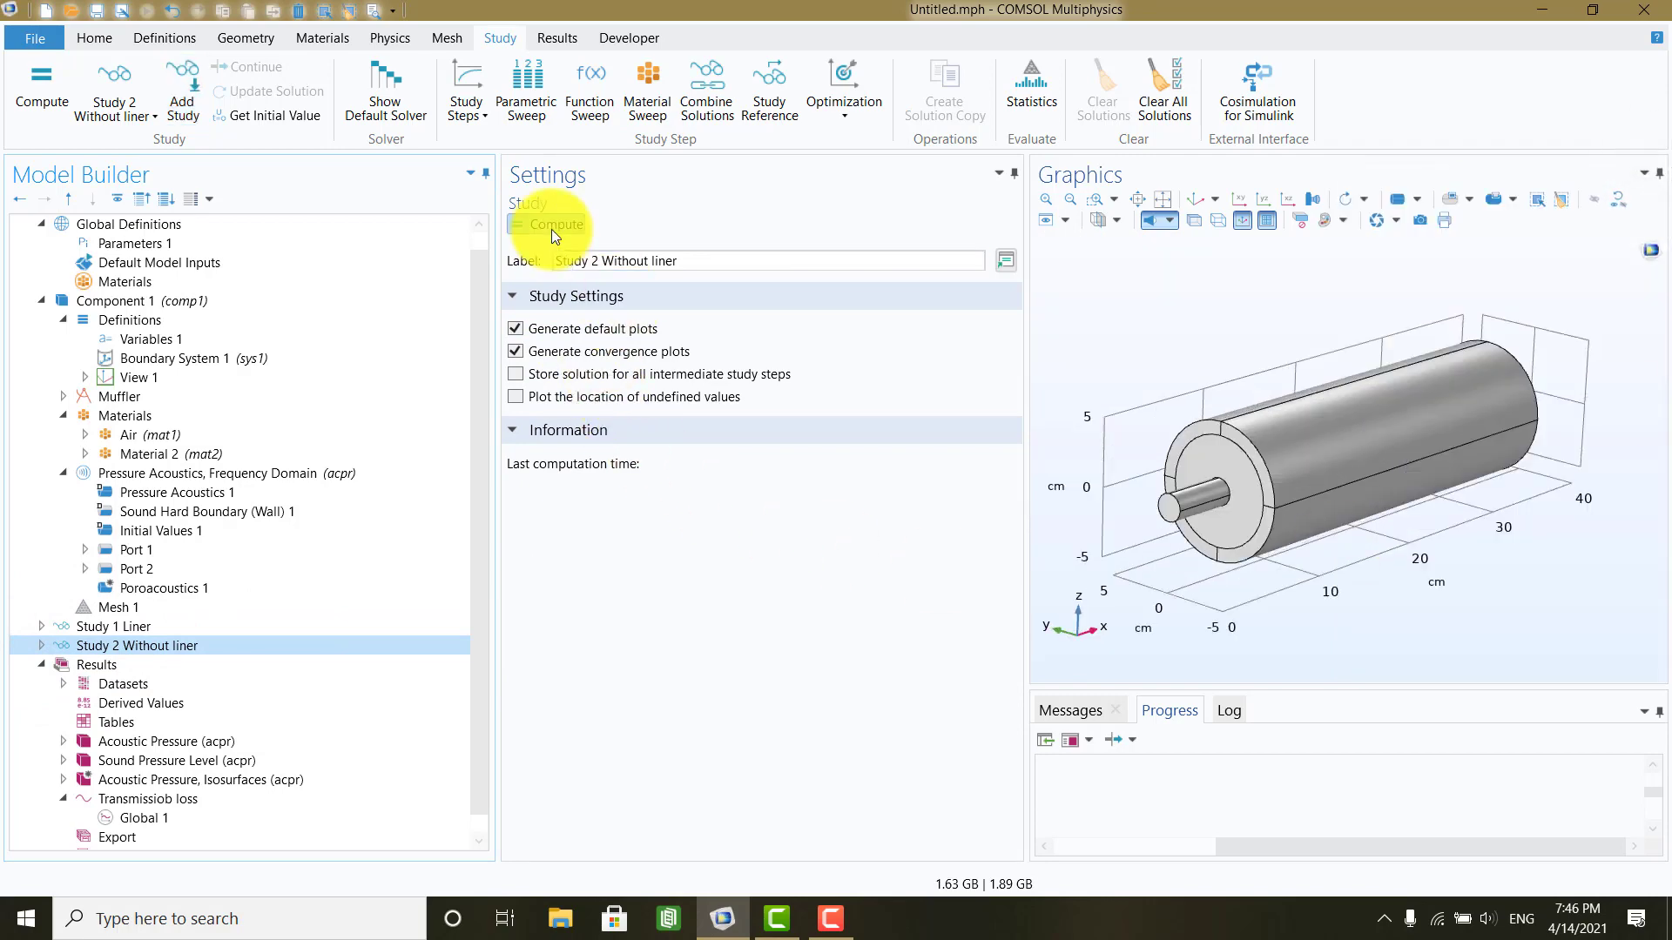
{"action": "left_click", "coordinate": [551, 225]}
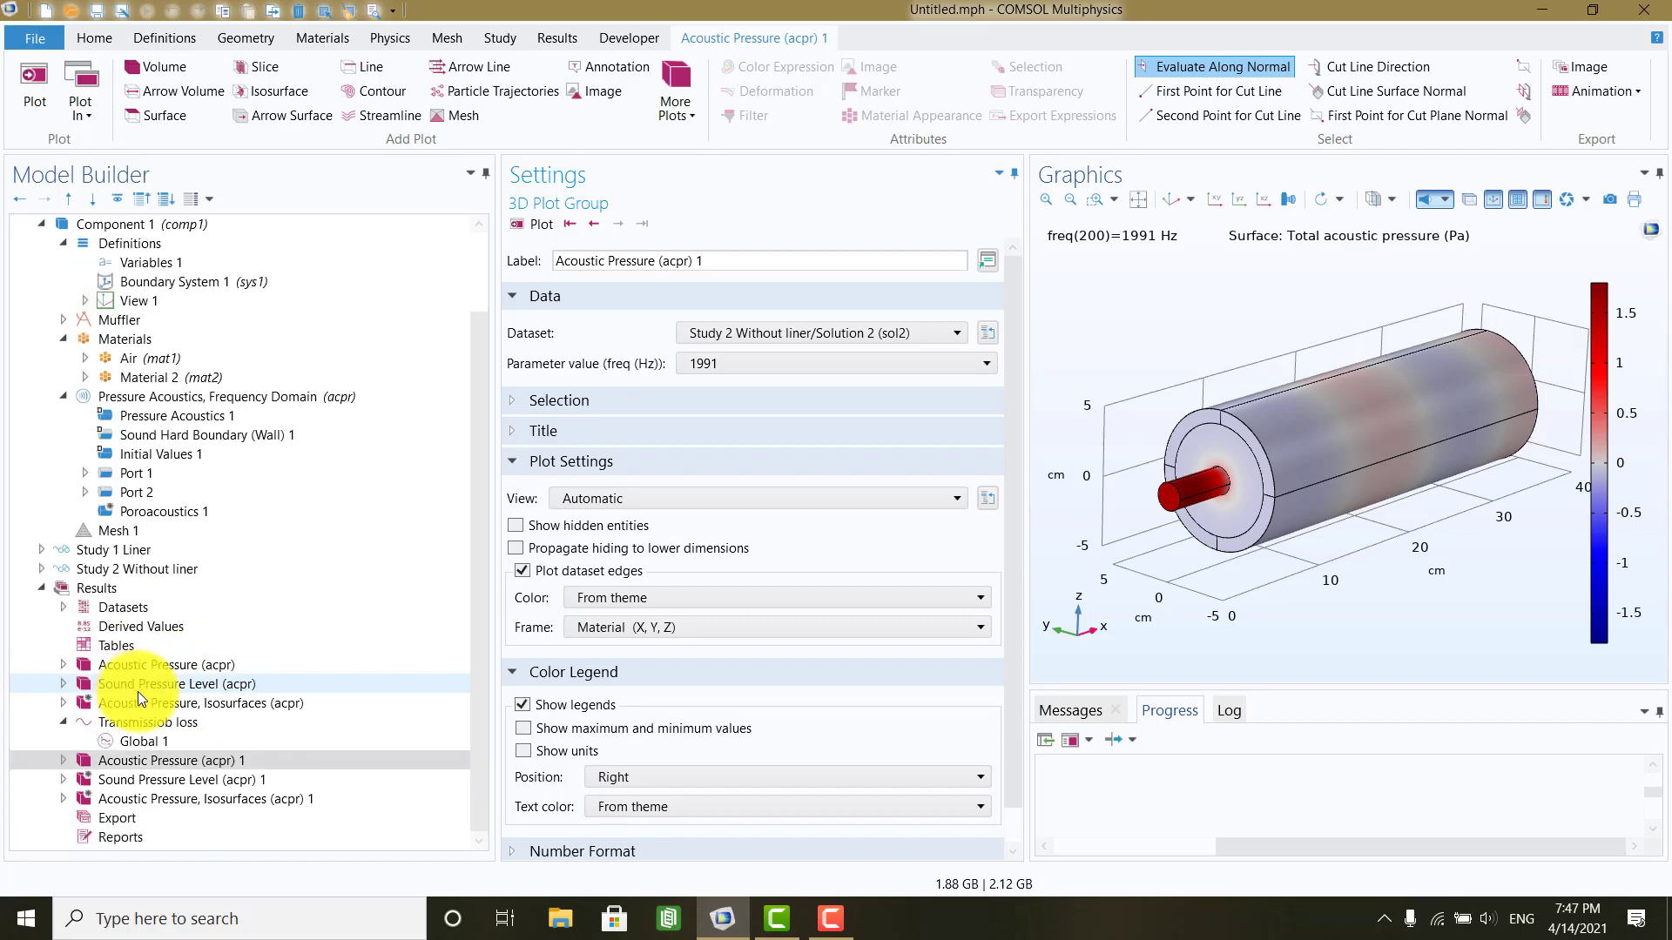
{"action": "left_click", "coordinate": [129, 739]}
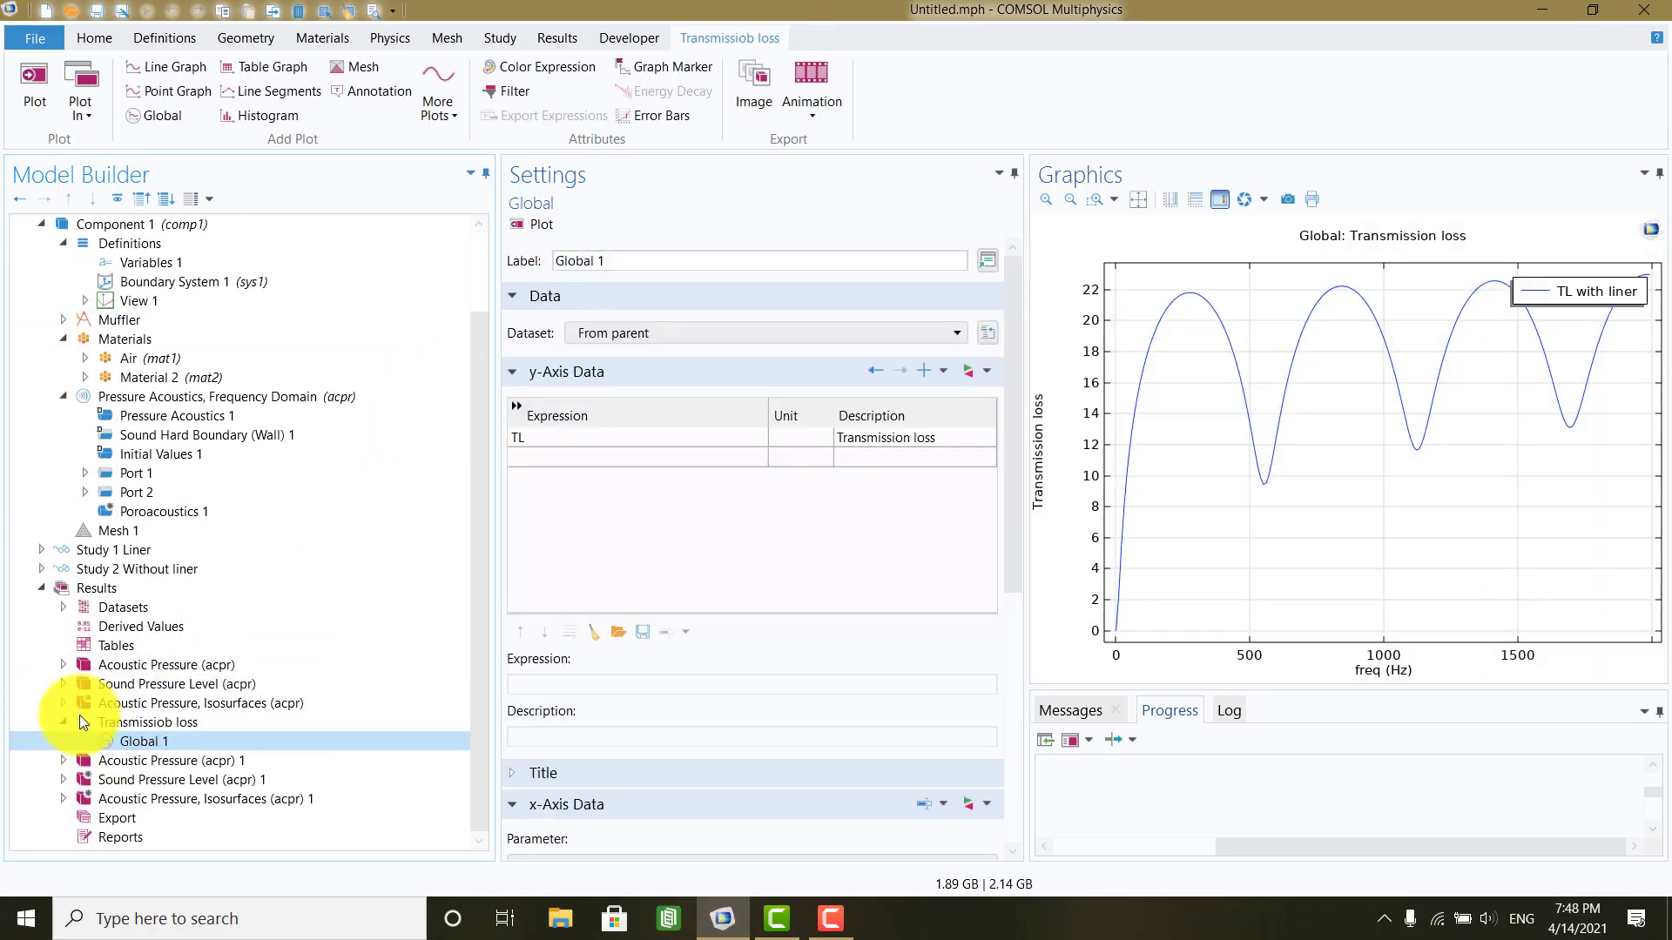
Step: Set the dataset of the Global 1 transmission loss plot to Study 1 Liner/Solution 1 (sol1)
{"action": "left_click", "coordinate": [606, 332]}
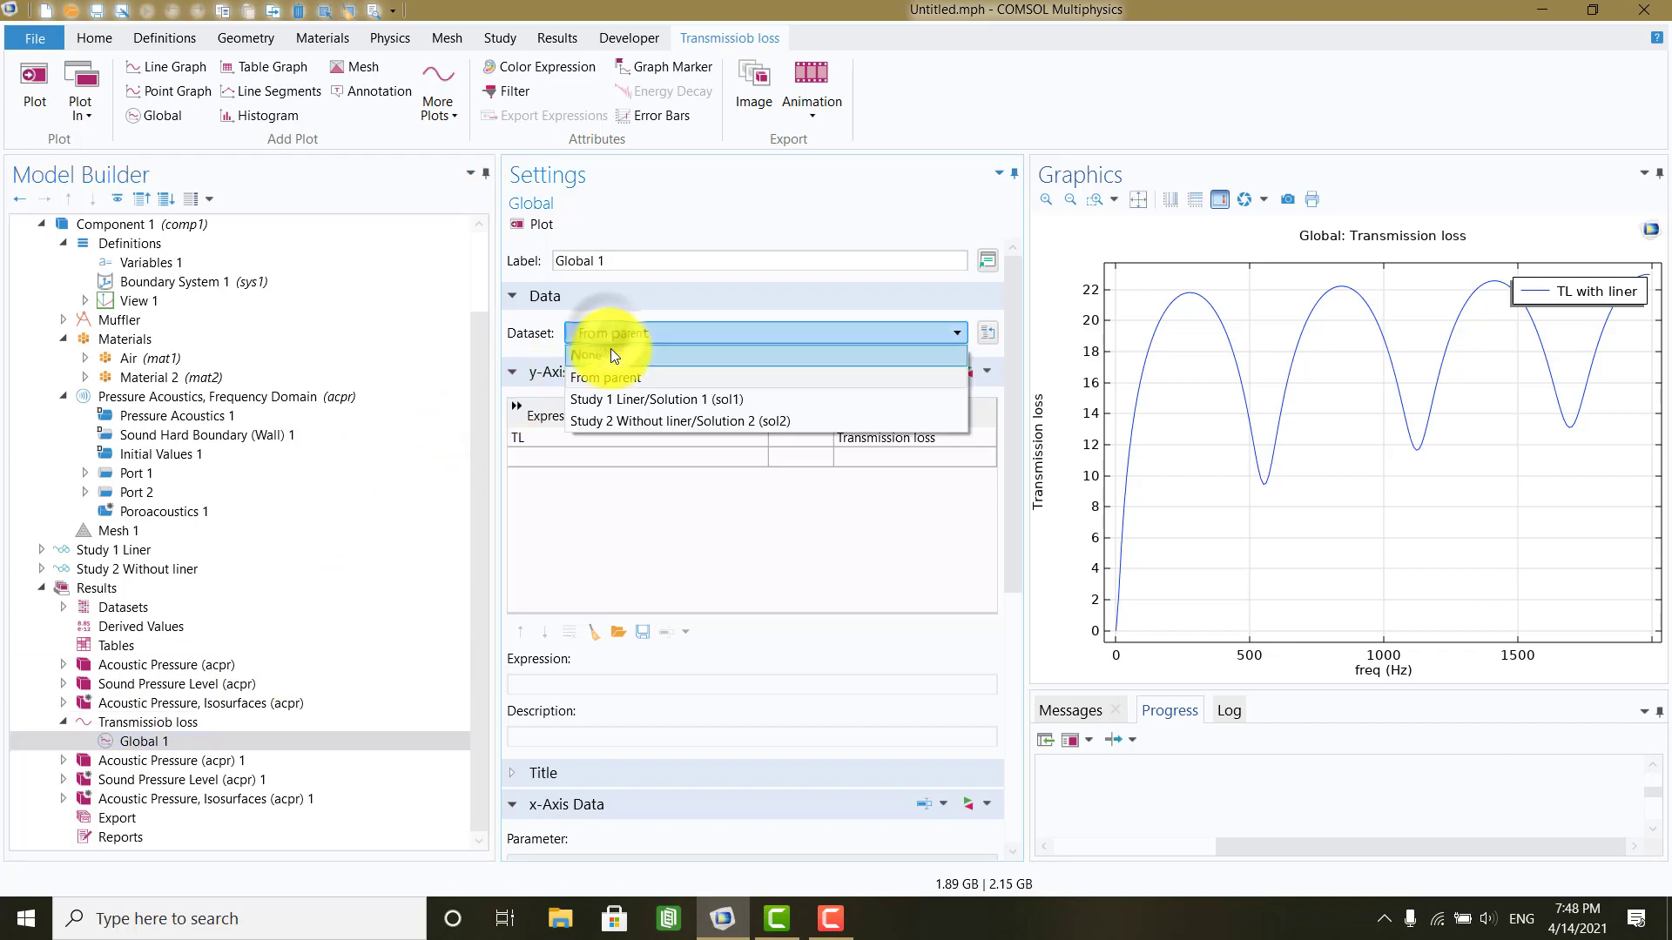
{"action": "left_click", "coordinate": [624, 399]}
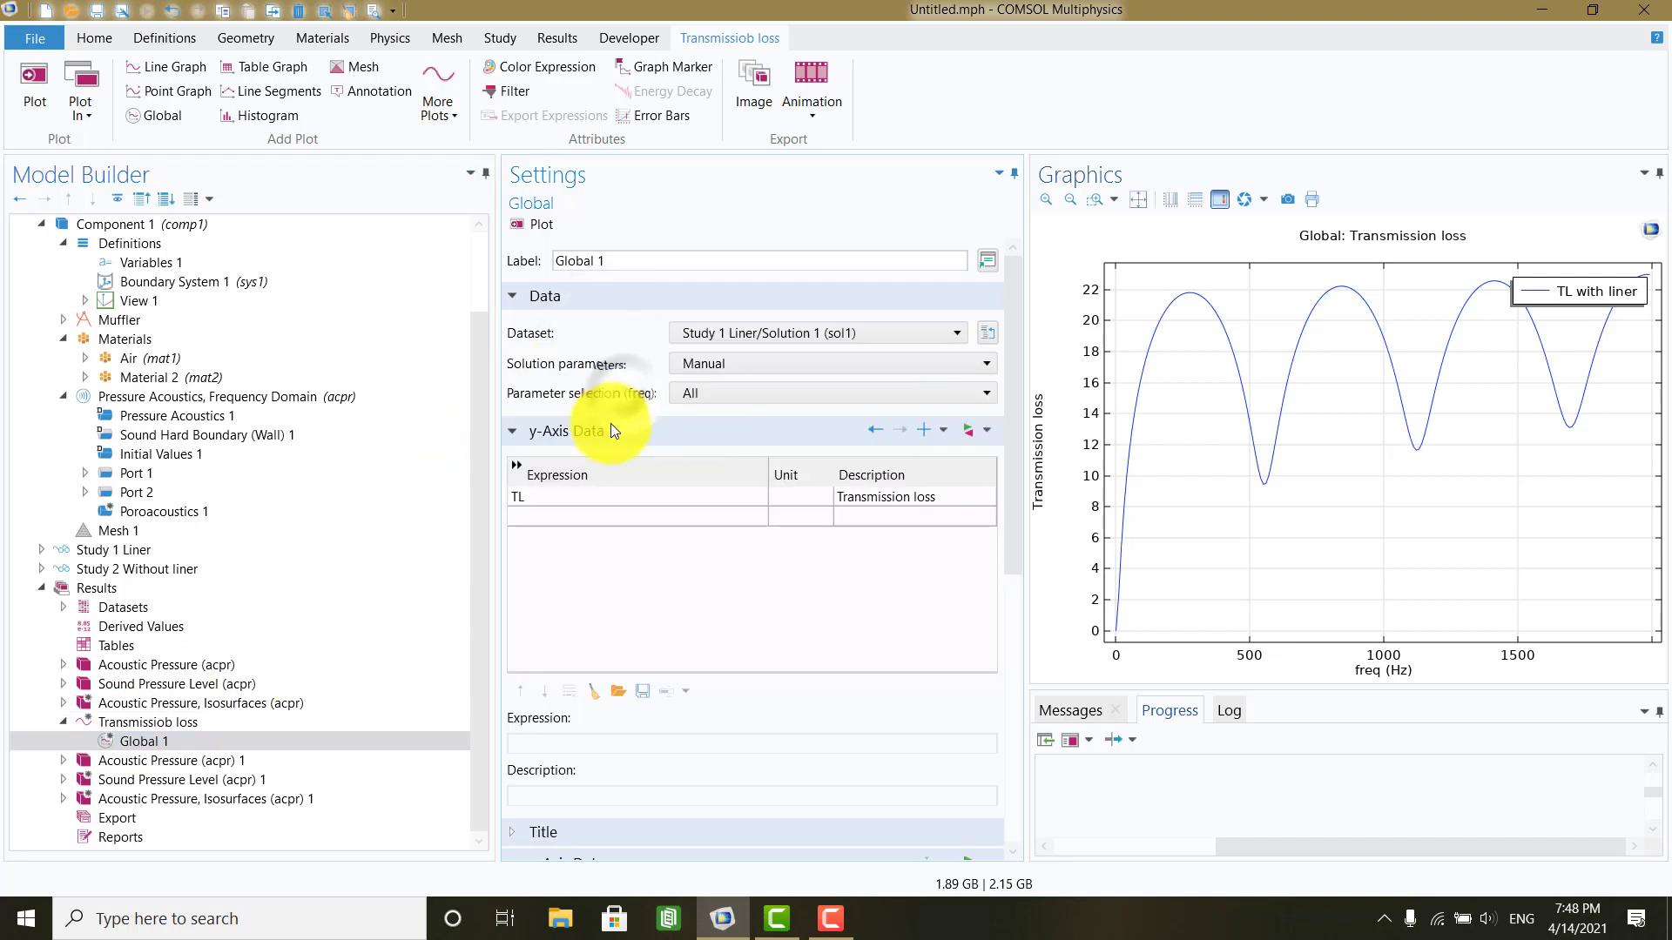
{"action": "left_click", "coordinate": [120, 723]}
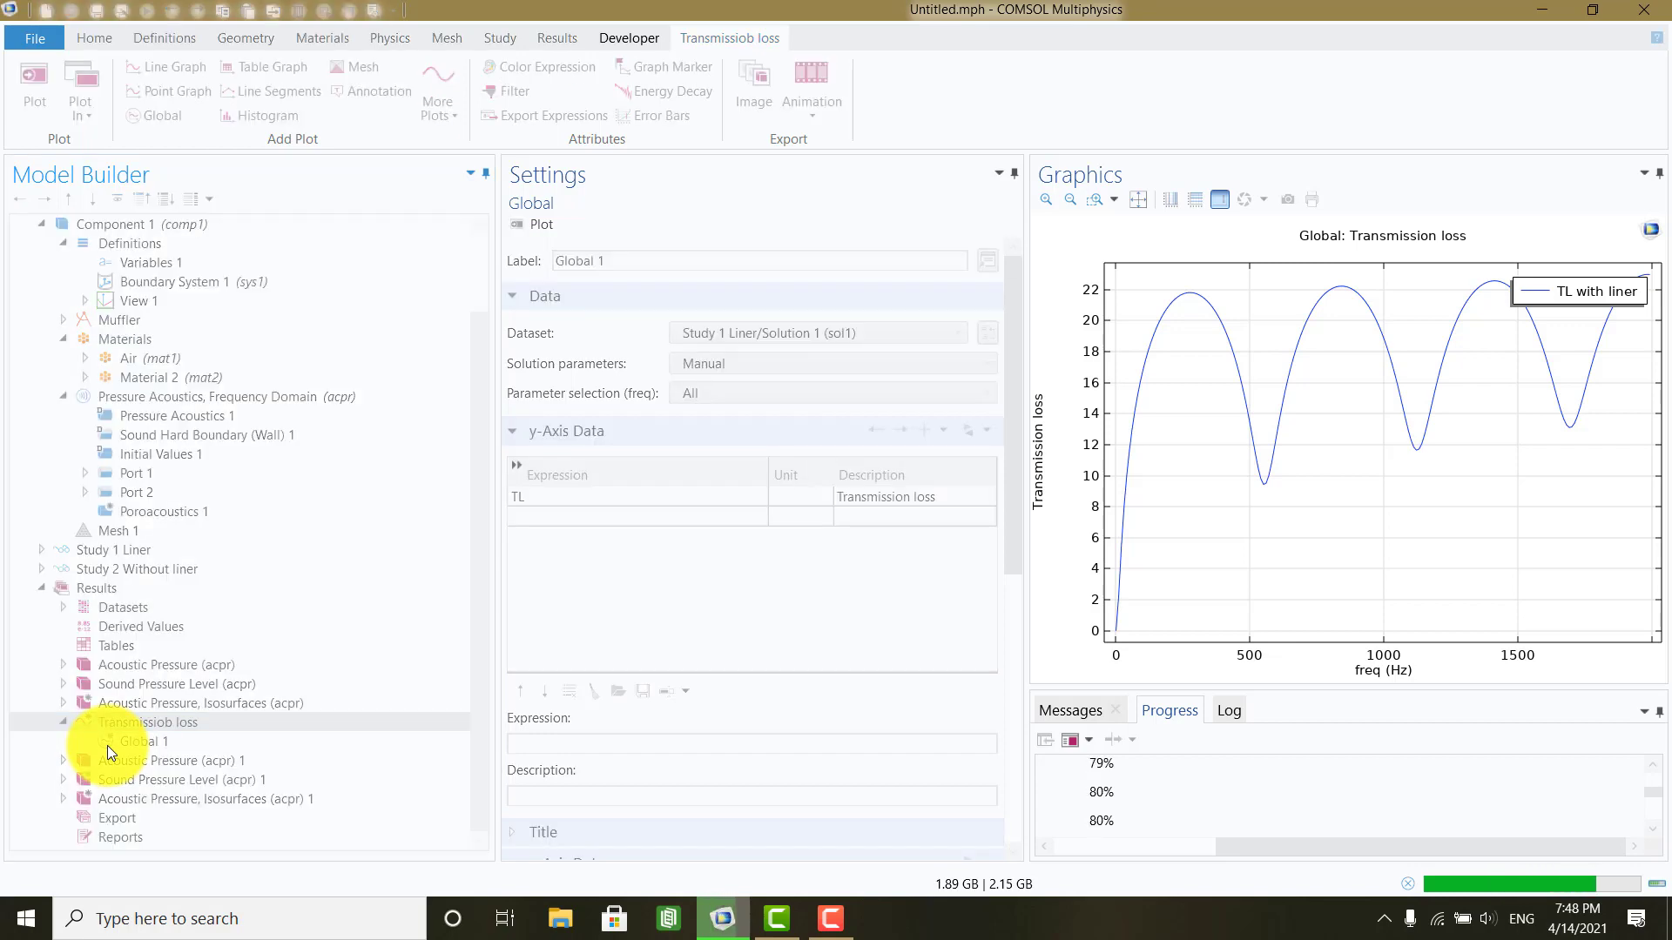
Step: Duplicate Global 1 within the transmission loss group and set the copy's dataset to Study 2 Without liner/Solution 2 (sol2)
{"action": "right_click", "coordinate": [107, 745]}
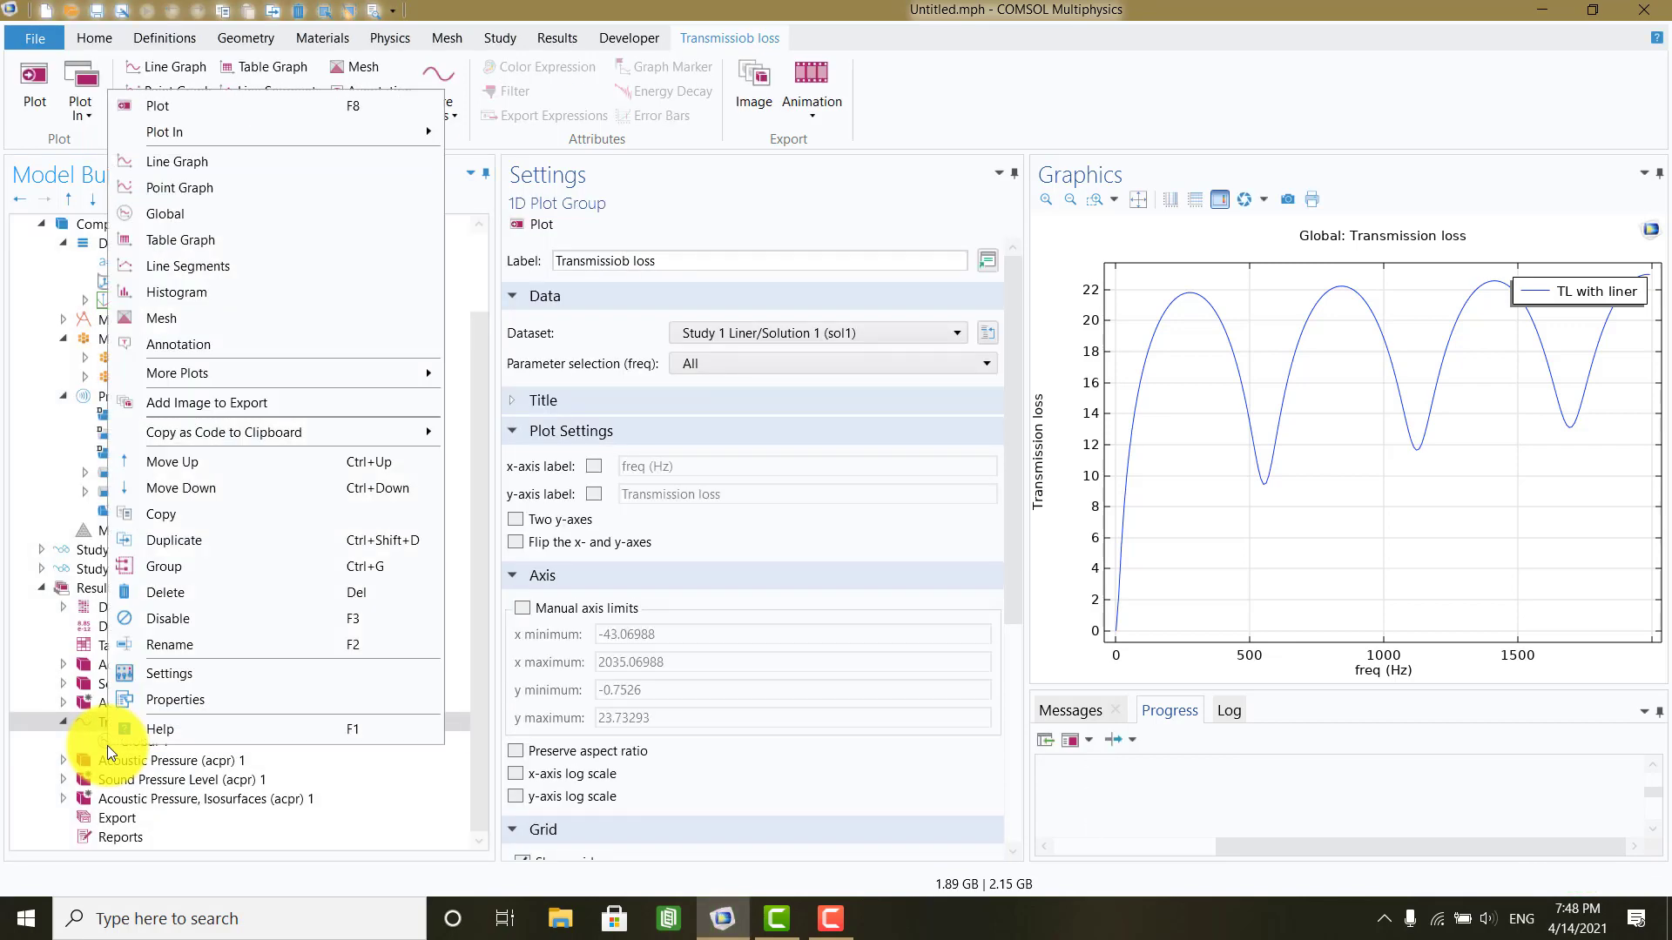
{"action": "left_click", "coordinate": [117, 745]}
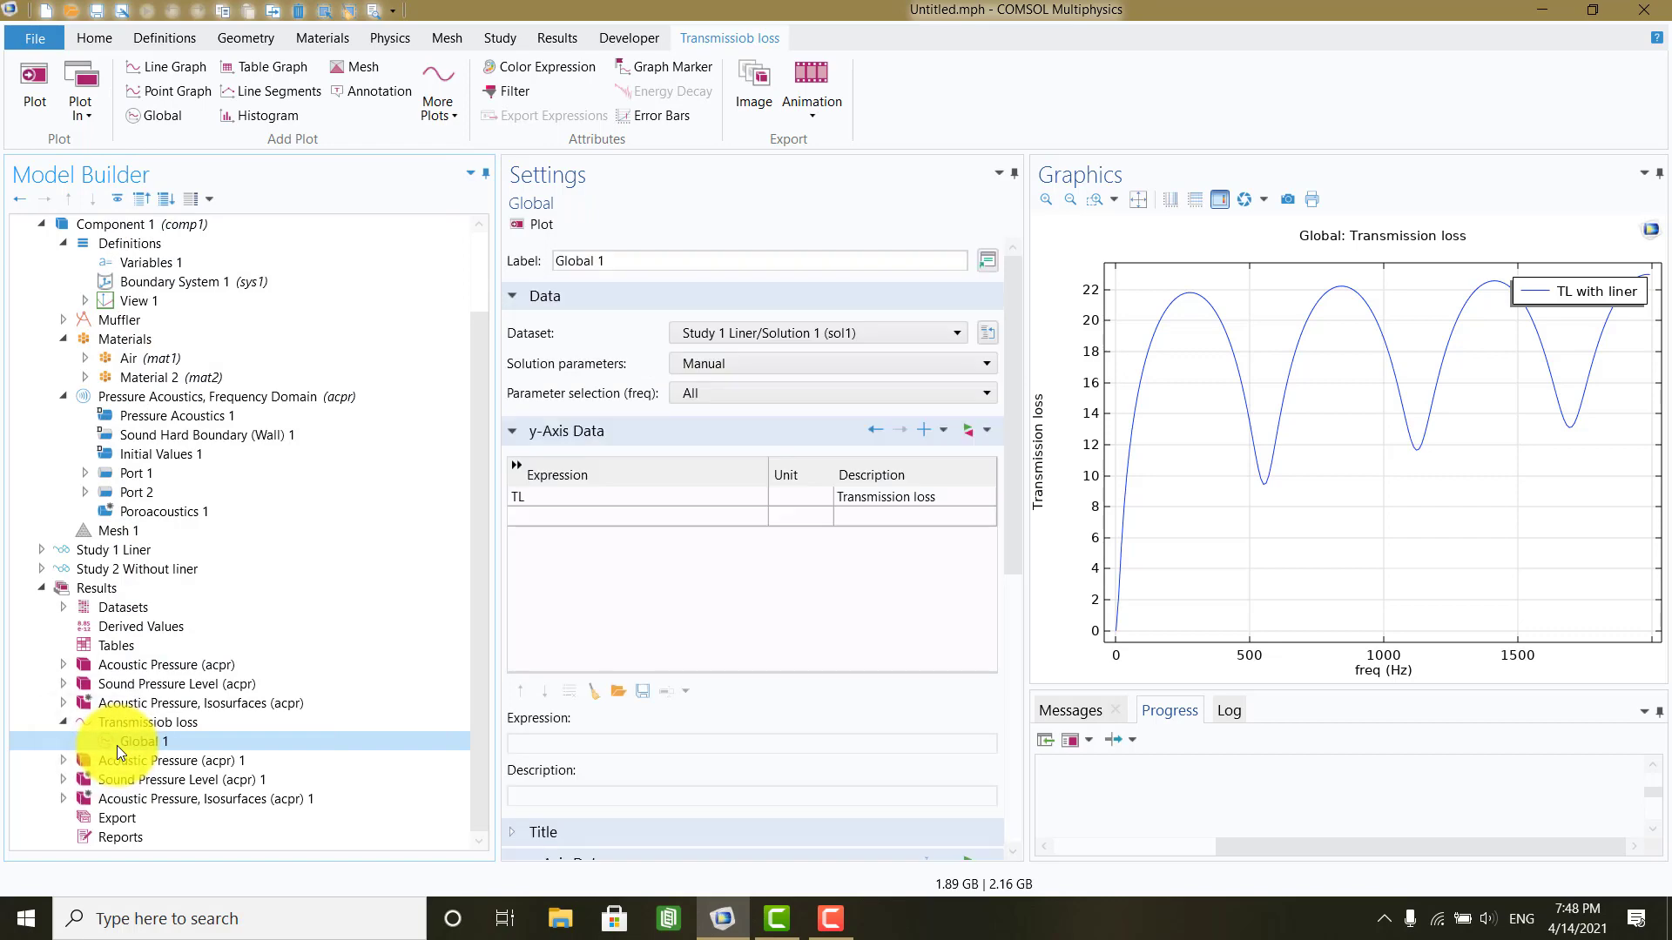
{"action": "right_click", "coordinate": [116, 746]}
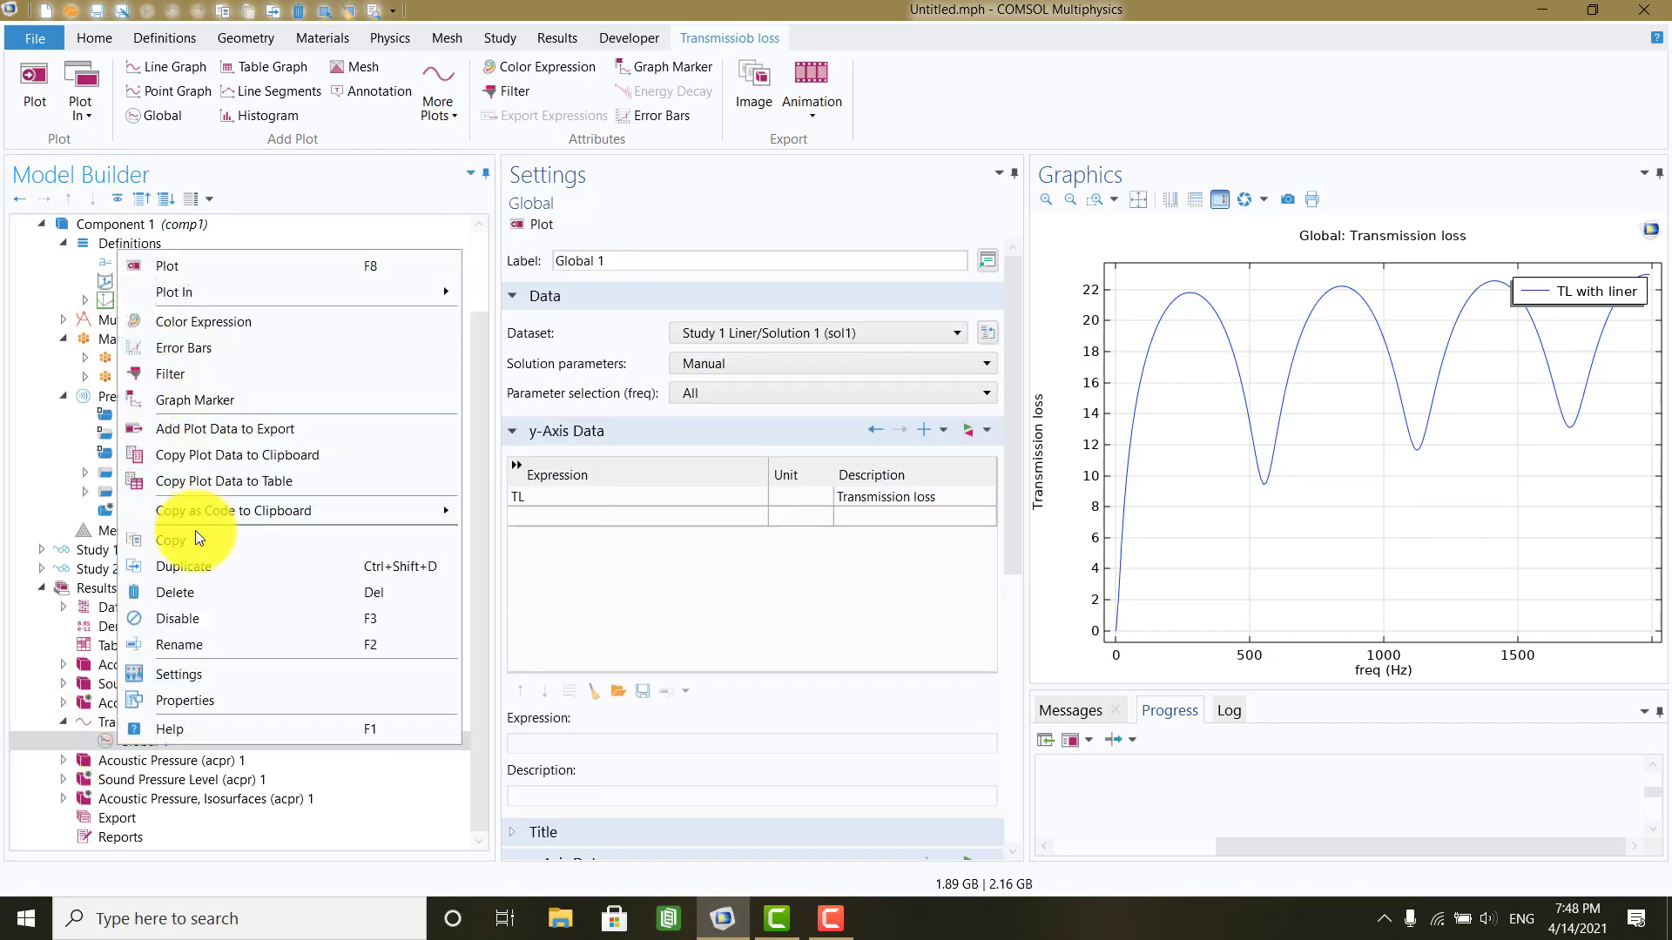
{"action": "left_click", "coordinate": [191, 565]}
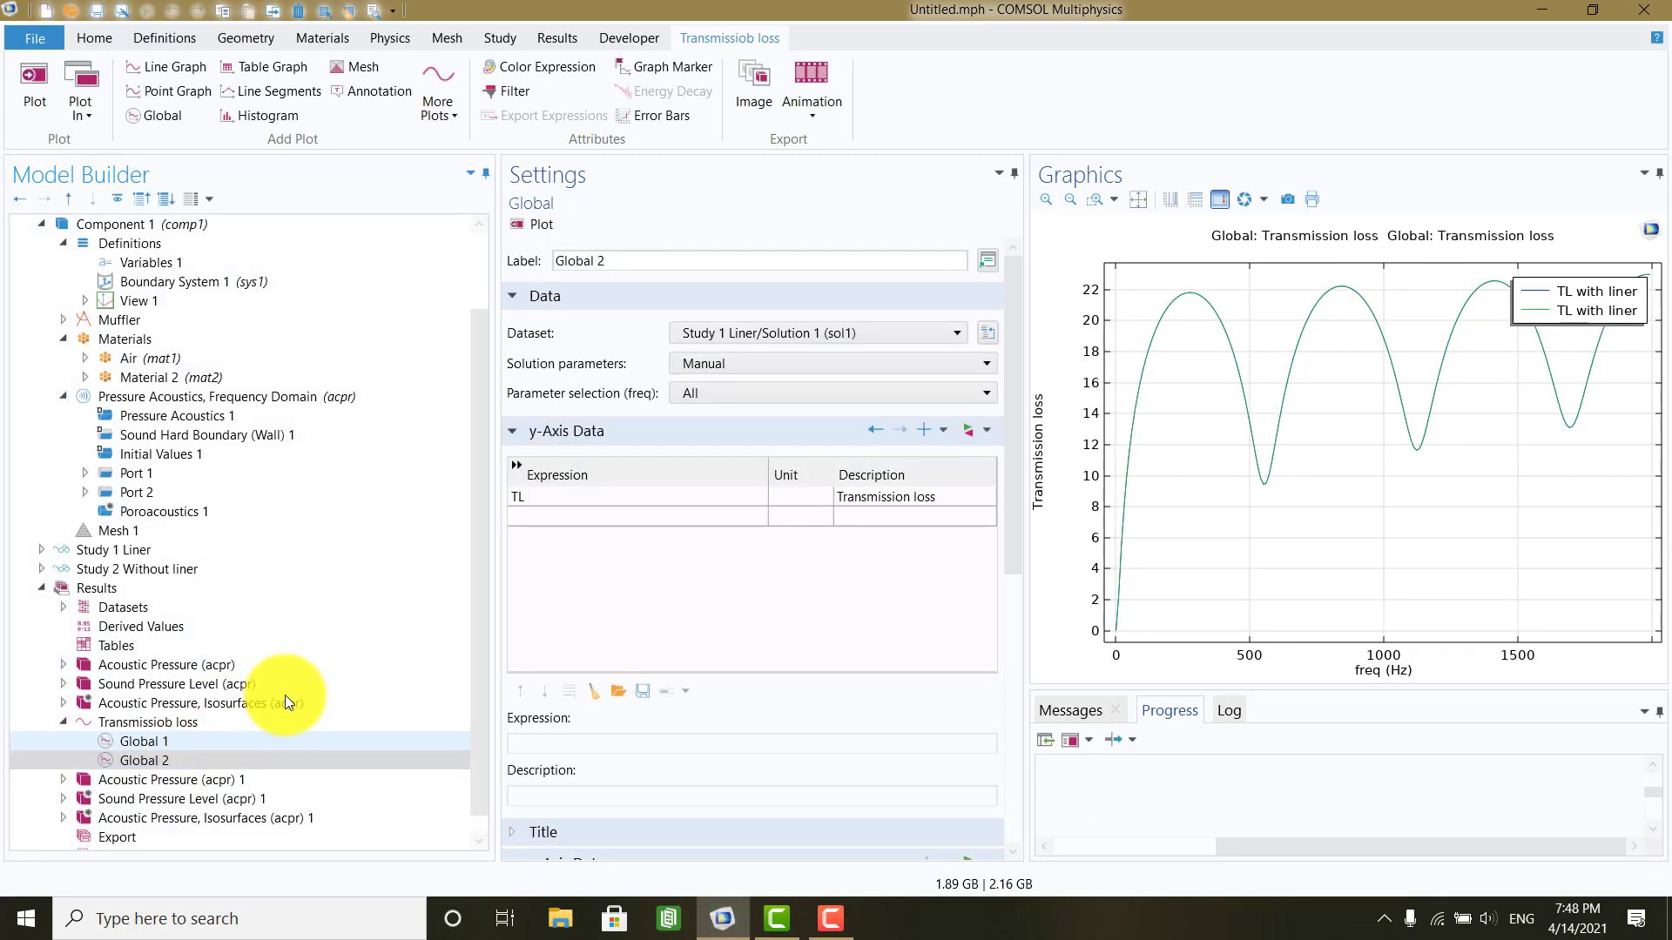
{"action": "left_click", "coordinate": [718, 335]}
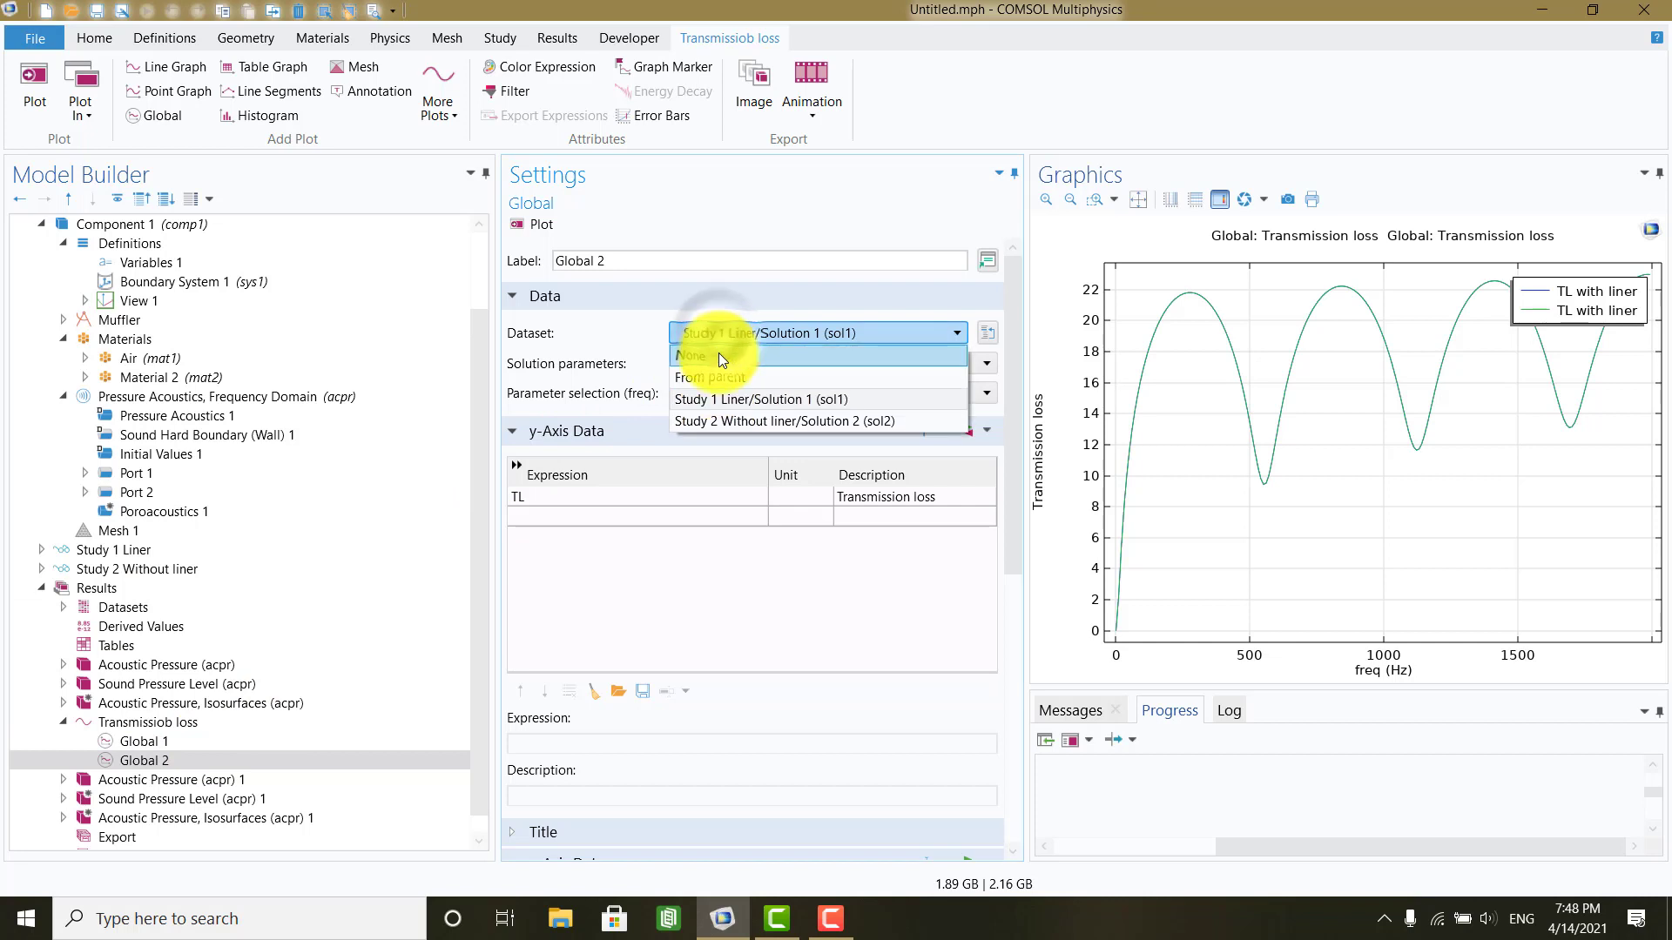
{"action": "left_click", "coordinate": [721, 421]}
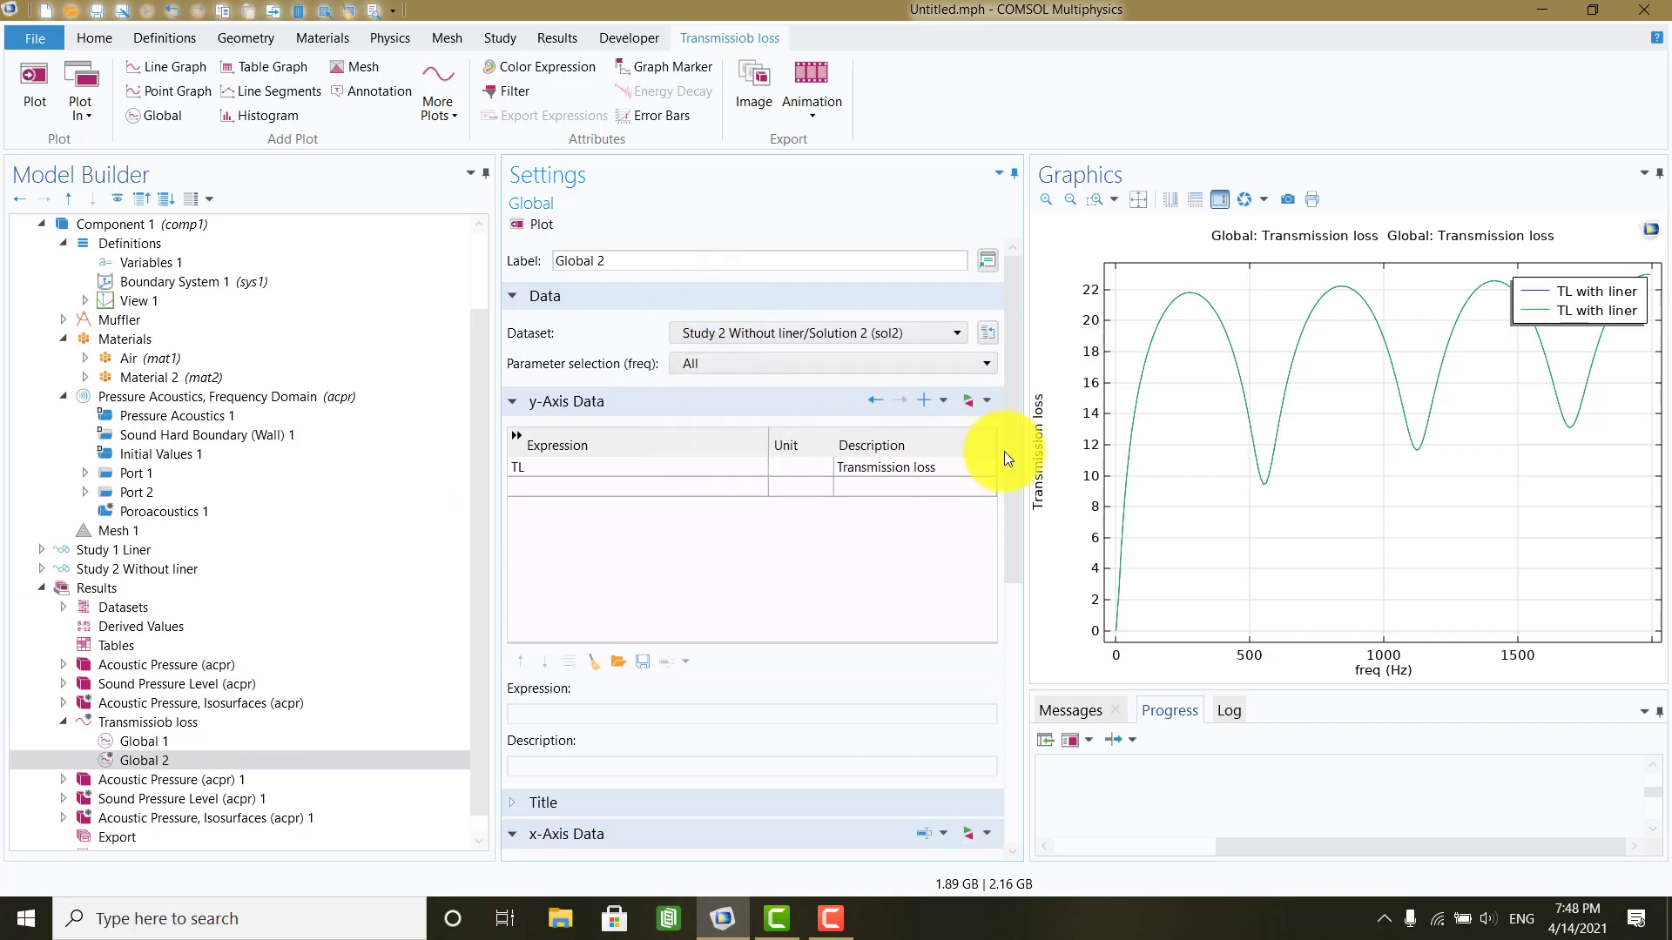
Step: Change the manual legend of the duplicated global plot to "TL without liner" and update the transmission loss graph
{"action": "left_click_drag", "start_coordinate": [1005, 546], "coordinate": [990, 796]}
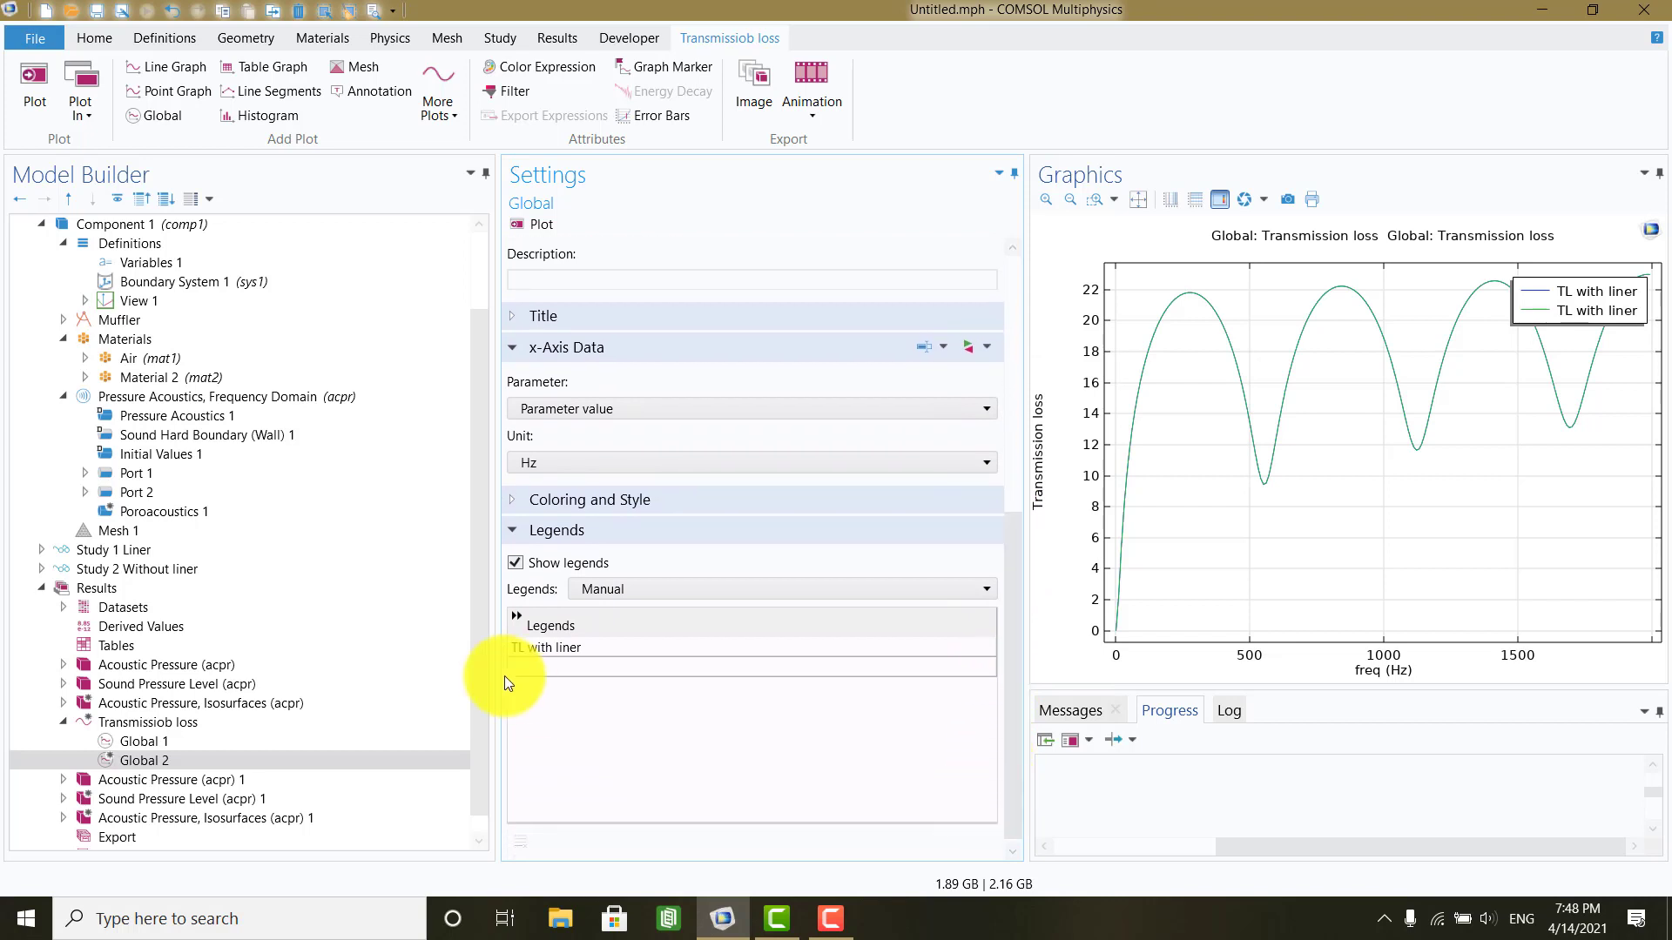
{"action": "double_click", "coordinate": [598, 646]}
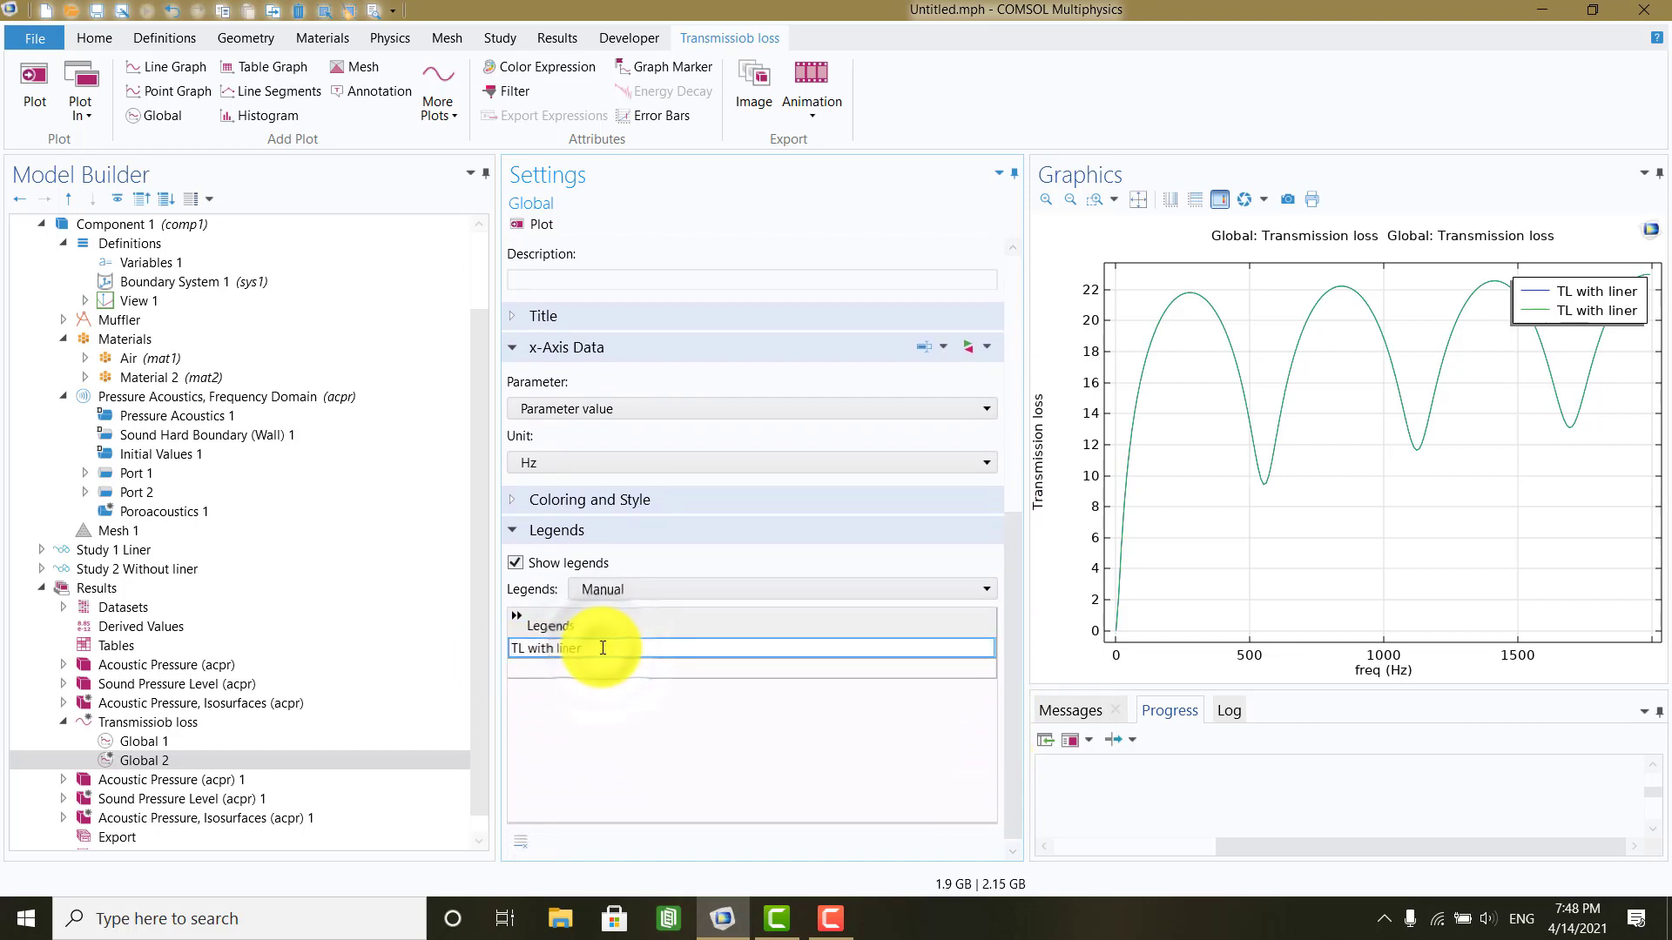
{"action": "key", "text": "BackSpace"}
{"action": "key", "text": "BackSpace"}
{"action": "left_click", "coordinate": [602, 756]}
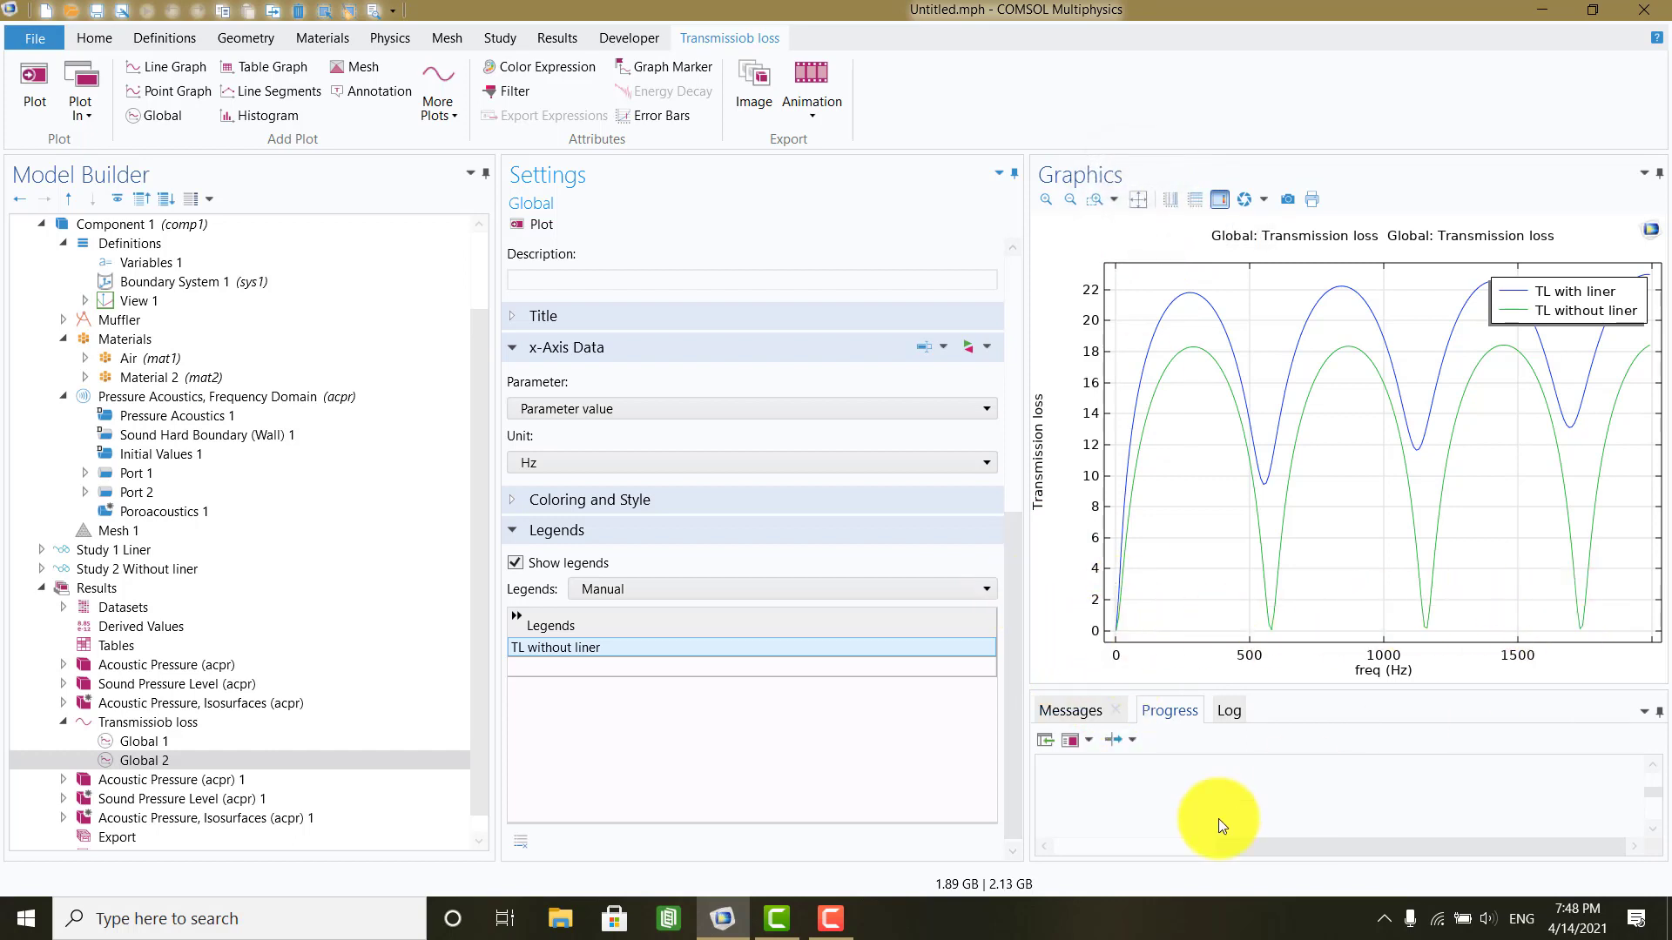
{"action": "left_click", "coordinate": [823, 926]}
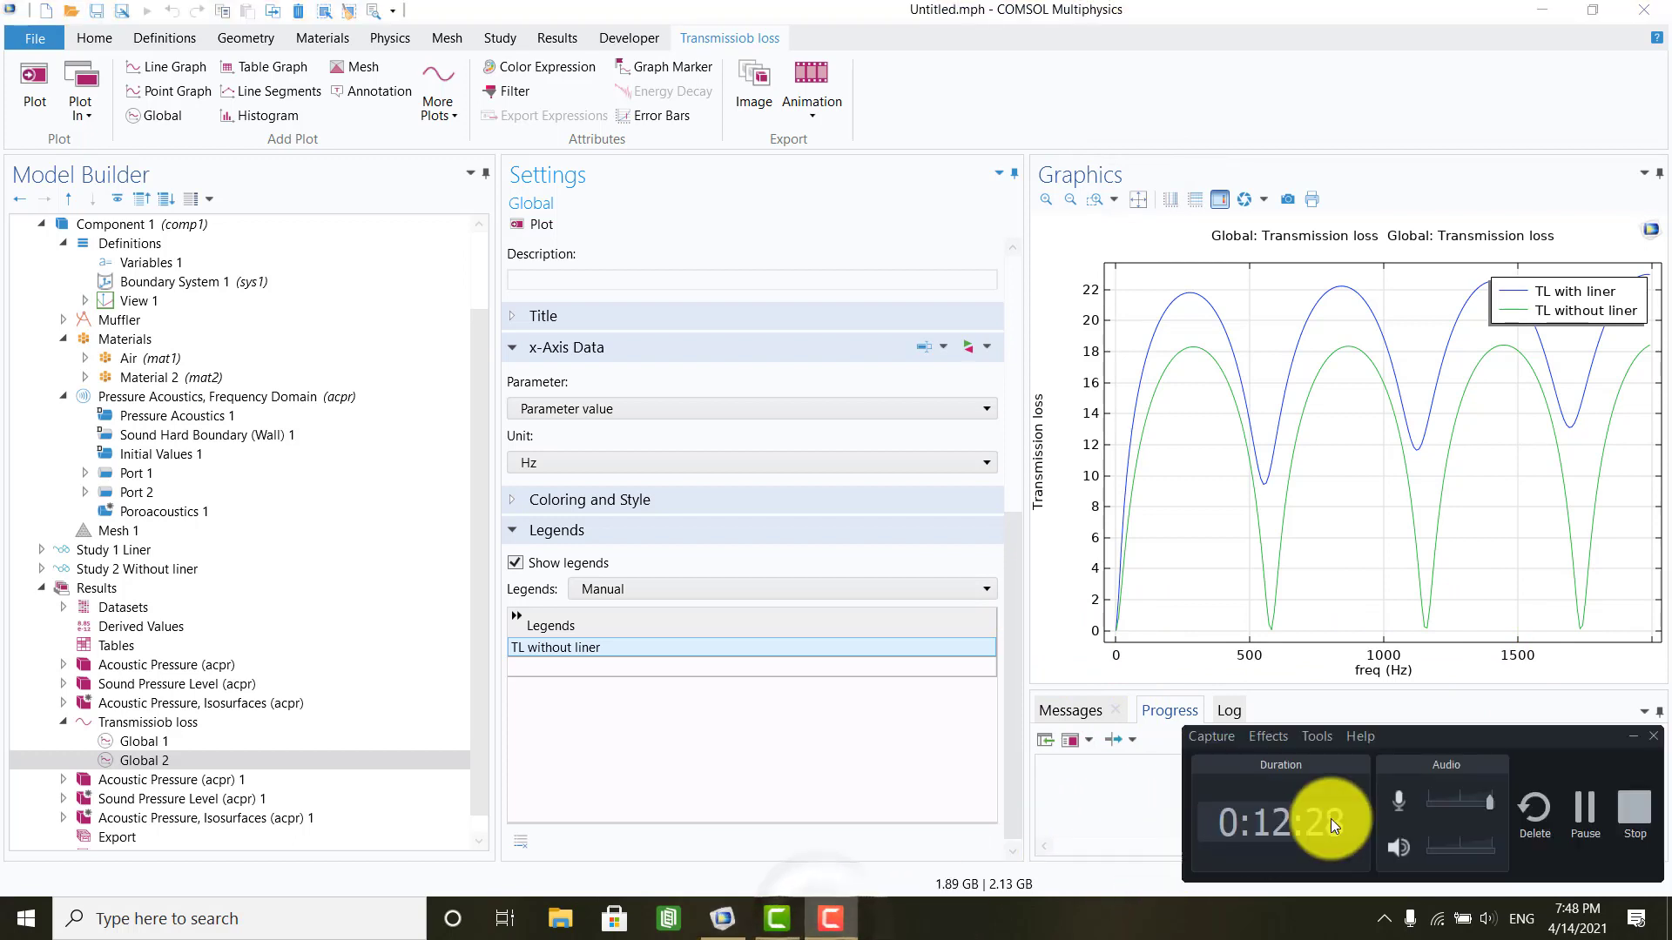
{"action": "left_click", "coordinate": [1582, 802]}
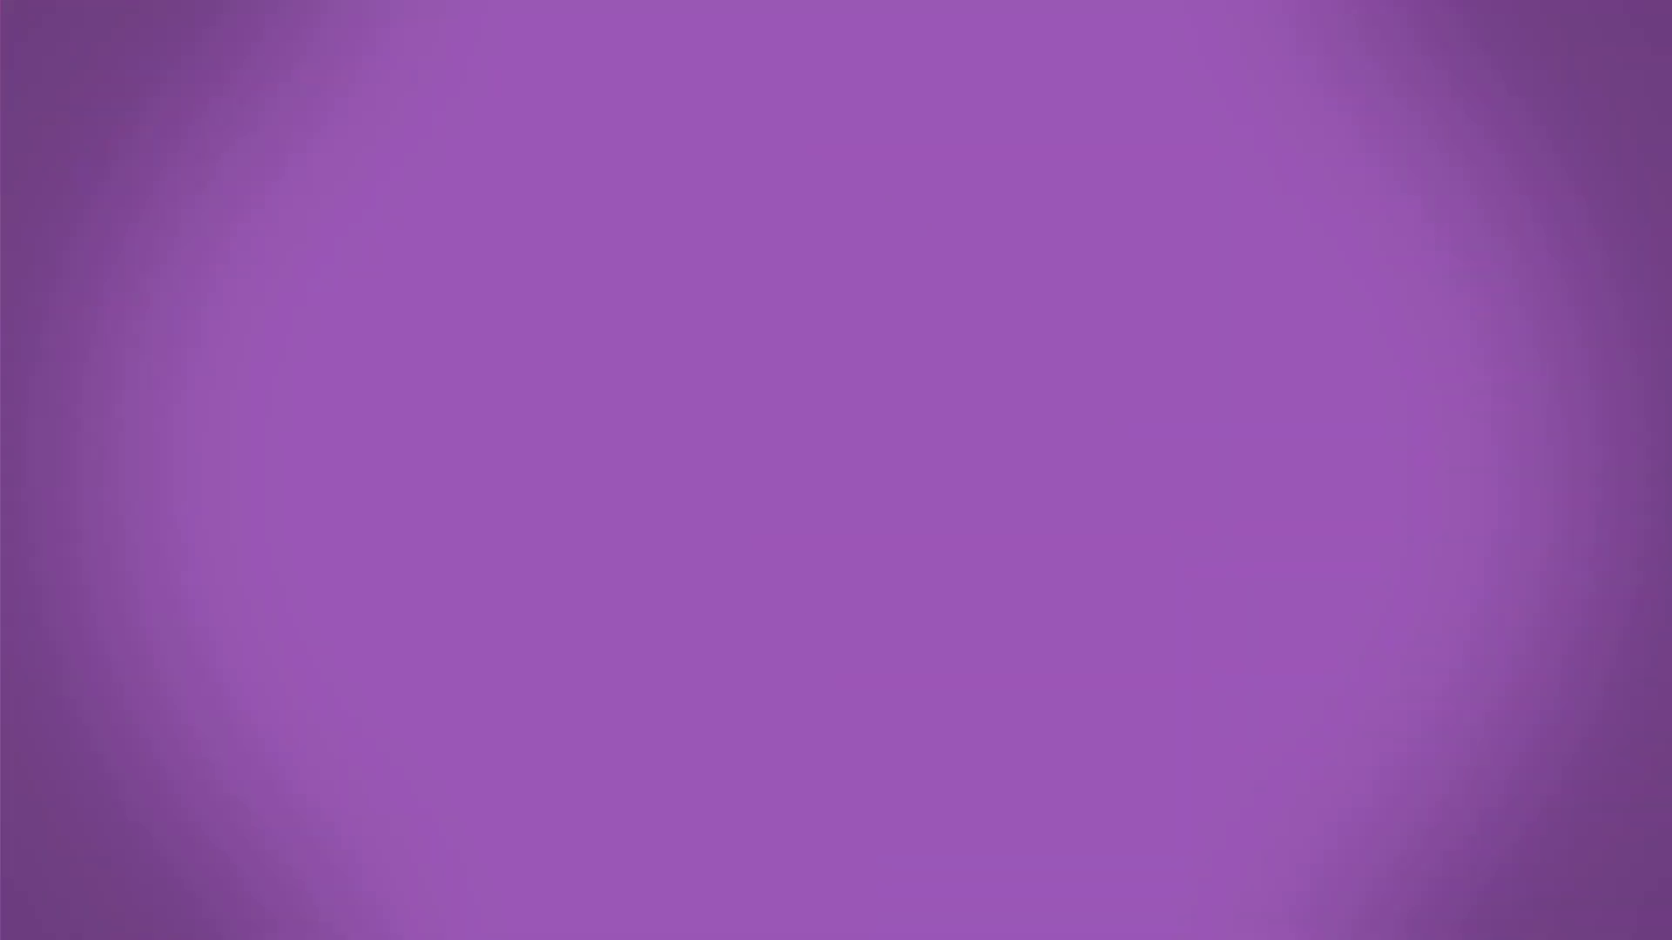